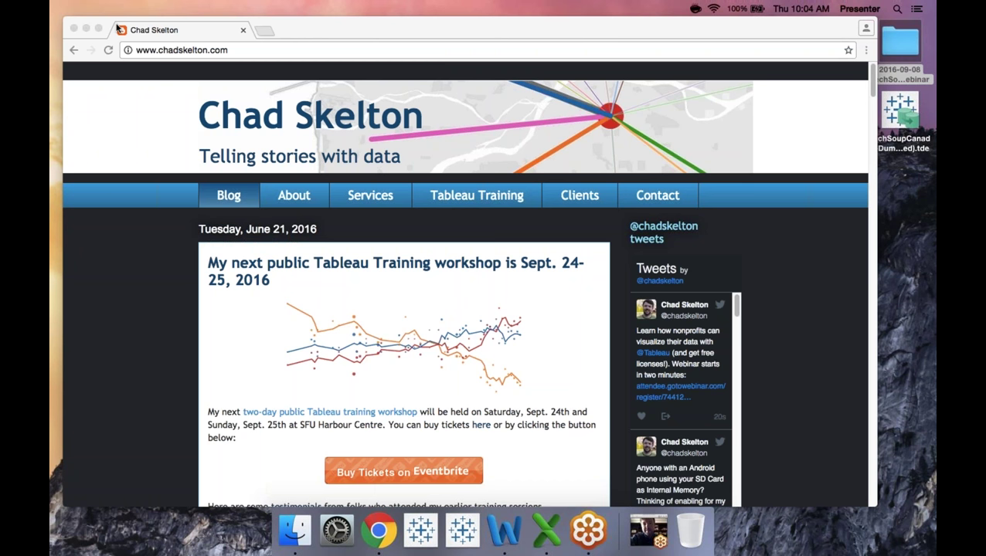
Open the website's Tableau Training page.
{"action": "left_click", "coordinate": [292, 199]}
{"action": "left_click", "coordinate": [460, 199]}
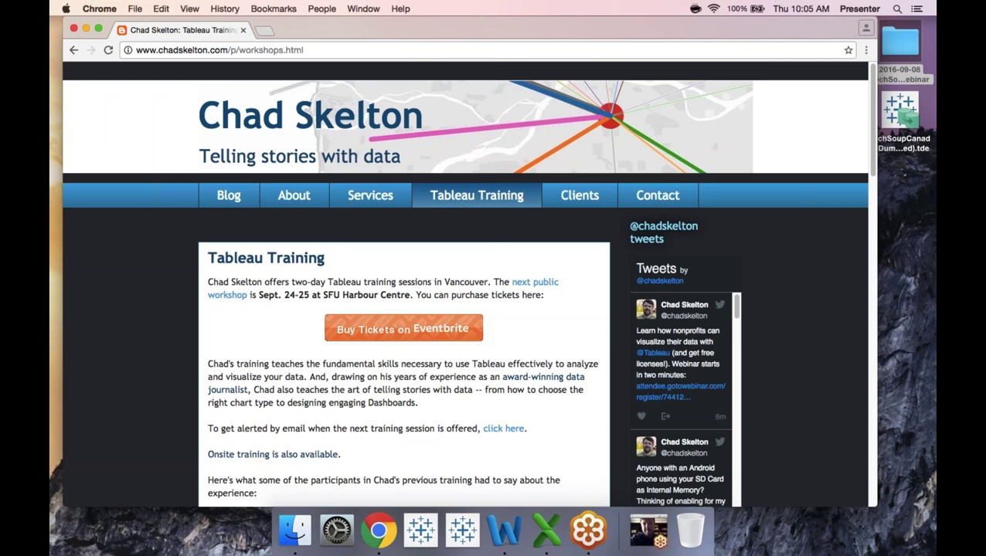
Open bit.ly/tableaunonprofit in a new browser tab.
{"action": "left_click", "coordinate": [264, 30]}
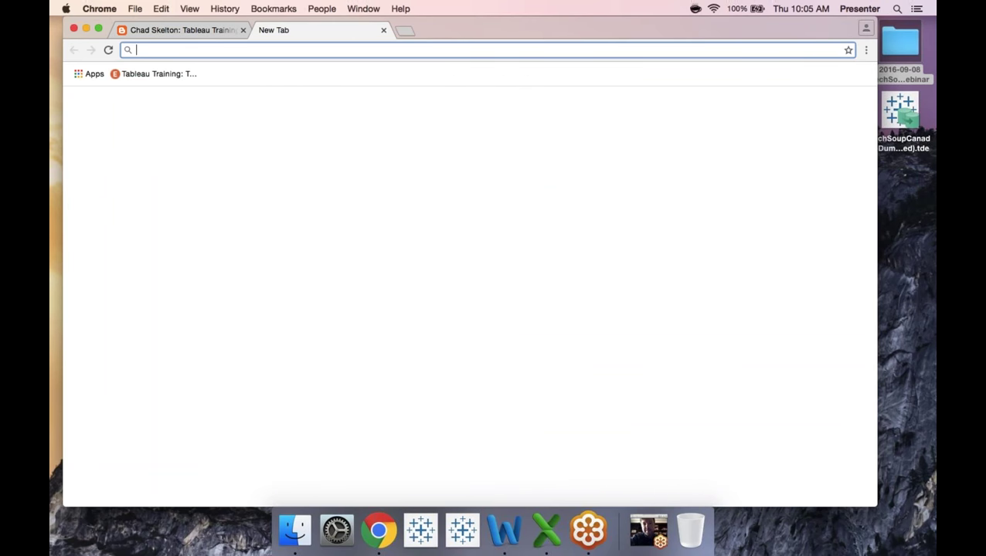
{"action": "type", "text": "bit.ly/tableaunon"}
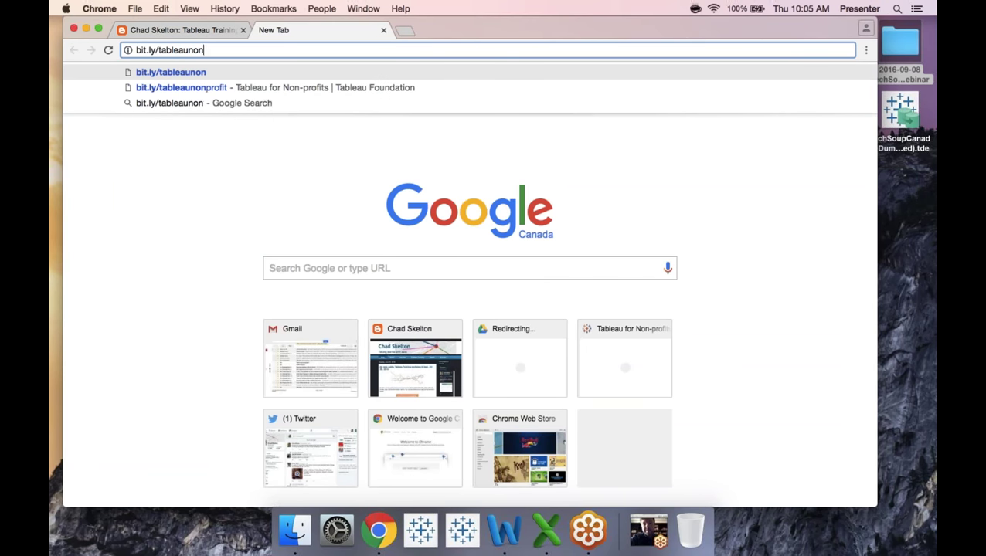
{"action": "type", "text": "profit"}
{"action": "key", "text": "Return"}
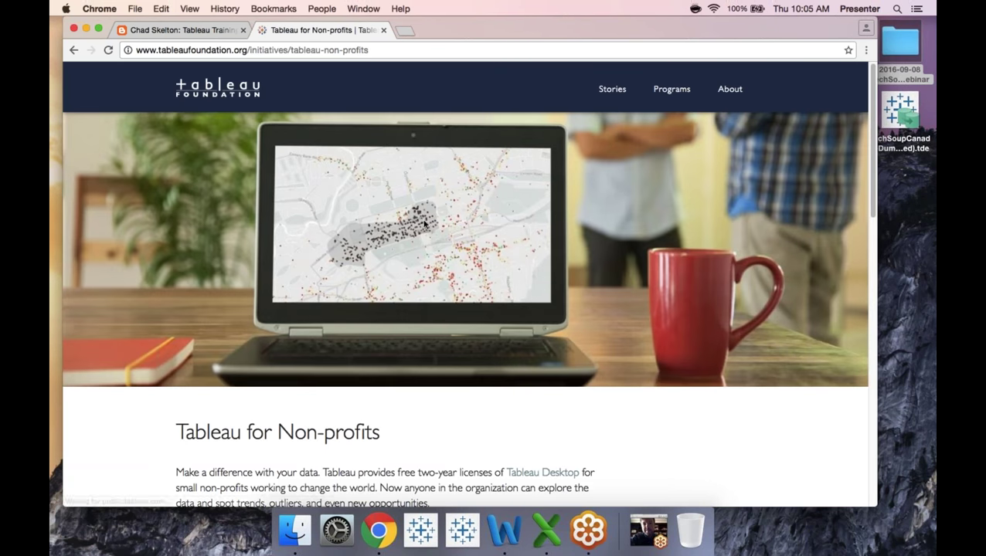
Review the non-profit eligibility rules, select Canada as the country and open the linked TechSoup Canada product page.
{"action": "scroll", "coordinate": [413, 400], "scroll_direction": "down", "scroll_amount": 1}
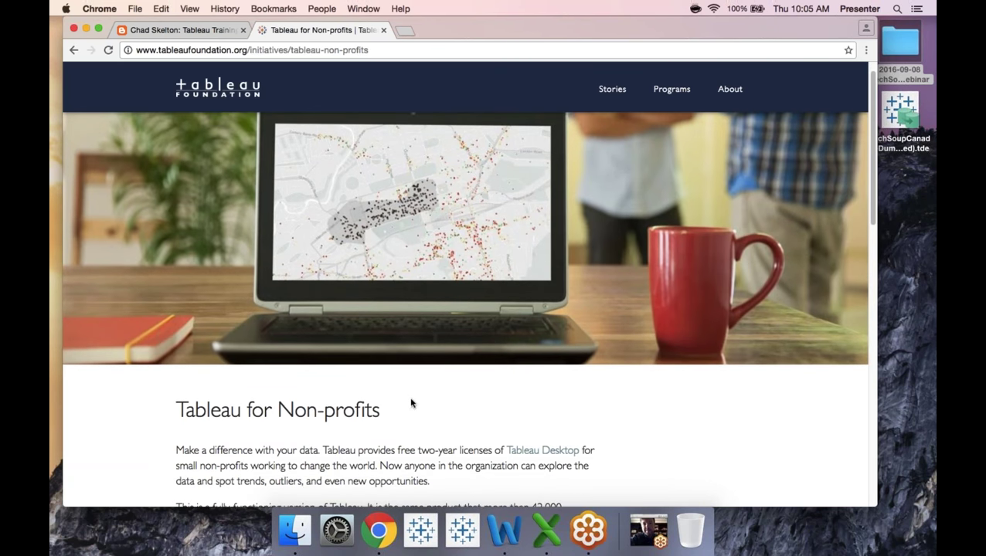
{"action": "scroll", "coordinate": [410, 403], "scroll_direction": "down", "scroll_amount": 5}
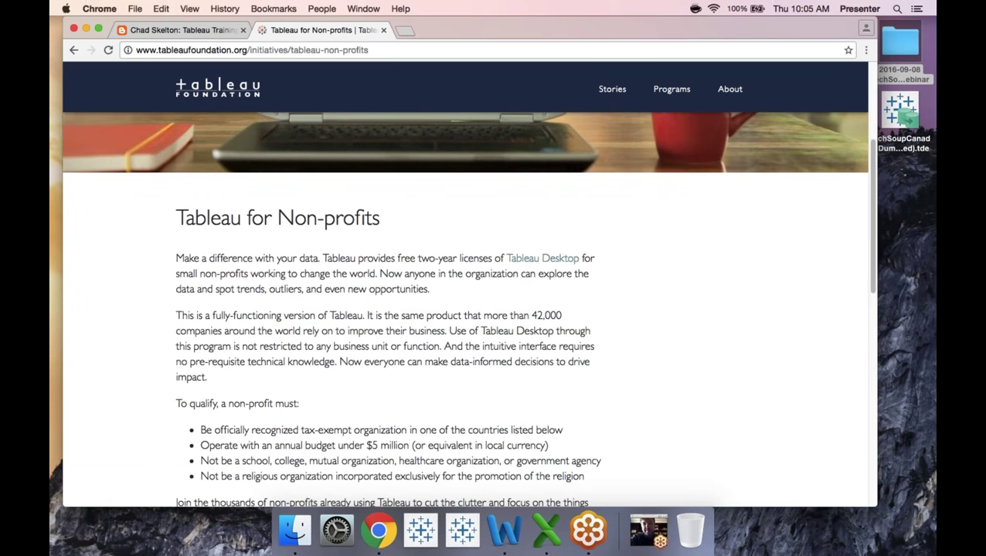
{"action": "scroll", "coordinate": [431, 399], "scroll_direction": "down", "scroll_amount": 1}
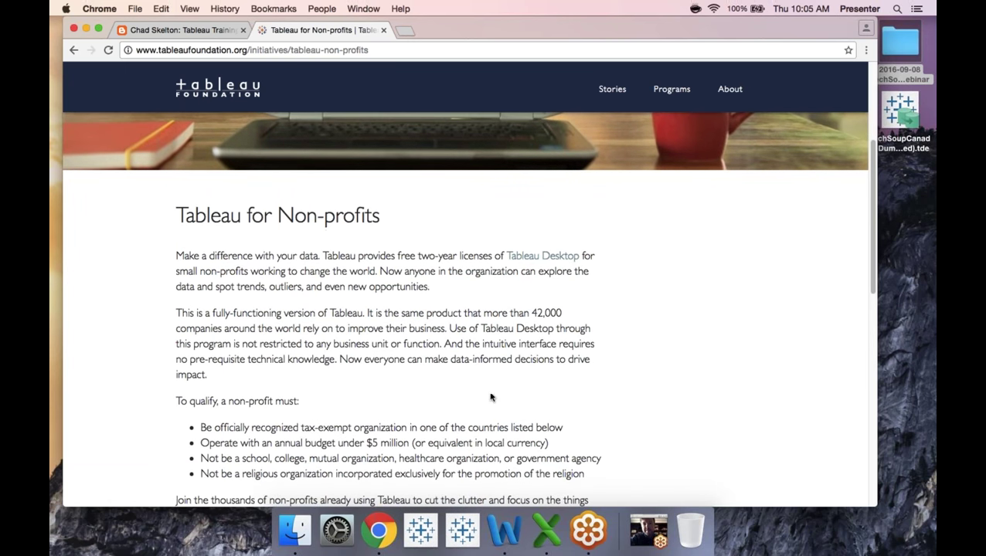
{"action": "scroll", "coordinate": [490, 397], "scroll_direction": "down", "scroll_amount": 1}
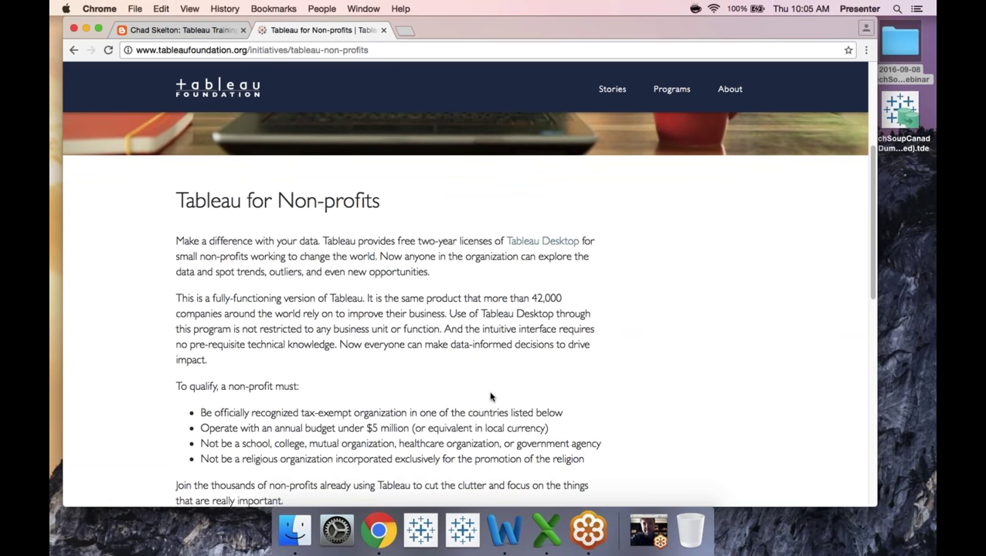
{"action": "scroll", "coordinate": [490, 397], "scroll_direction": "down", "scroll_amount": 5}
{"action": "scroll", "coordinate": [661, 418], "scroll_direction": "down", "scroll_amount": 1}
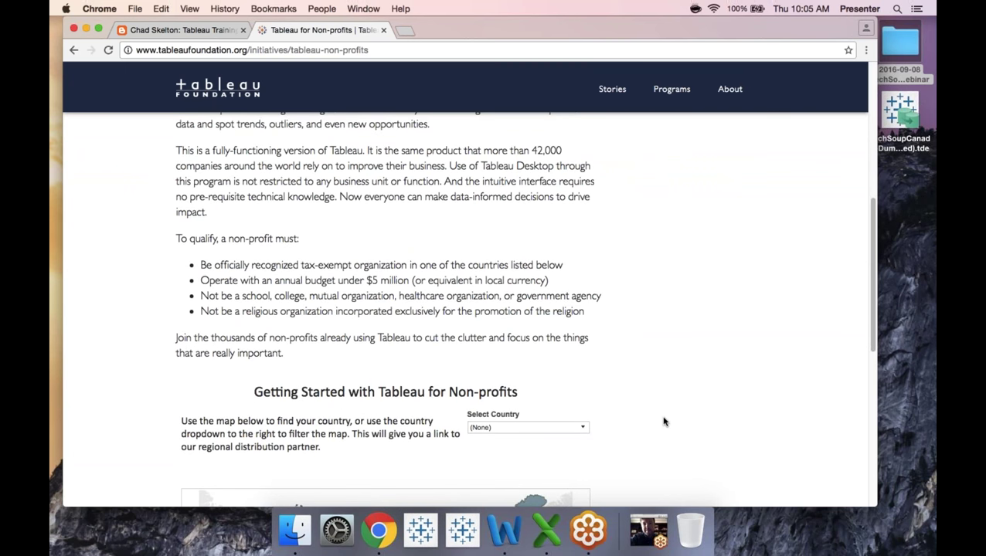
{"action": "left_click", "coordinate": [544, 430]}
{"action": "type", "text": "canada"}
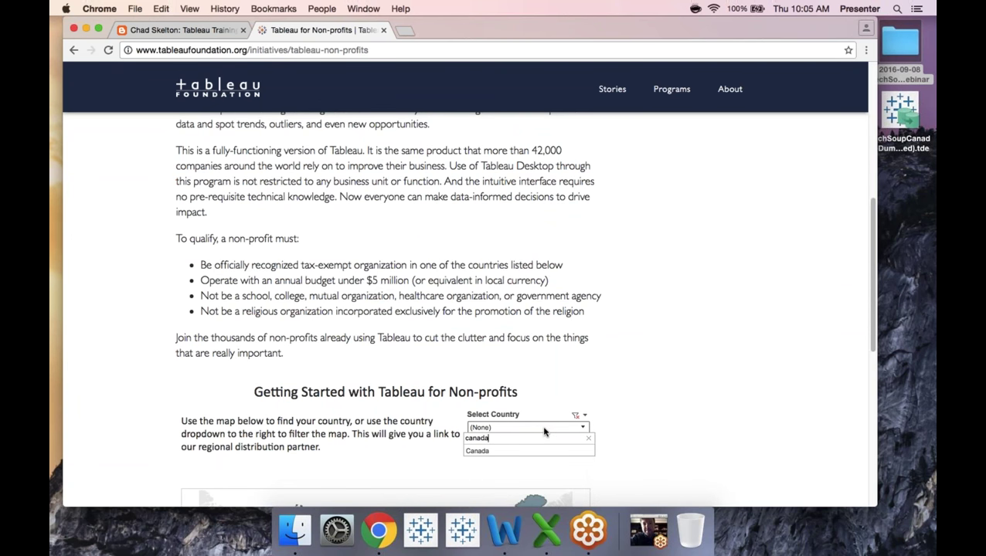
{"action": "left_click", "coordinate": [479, 451]}
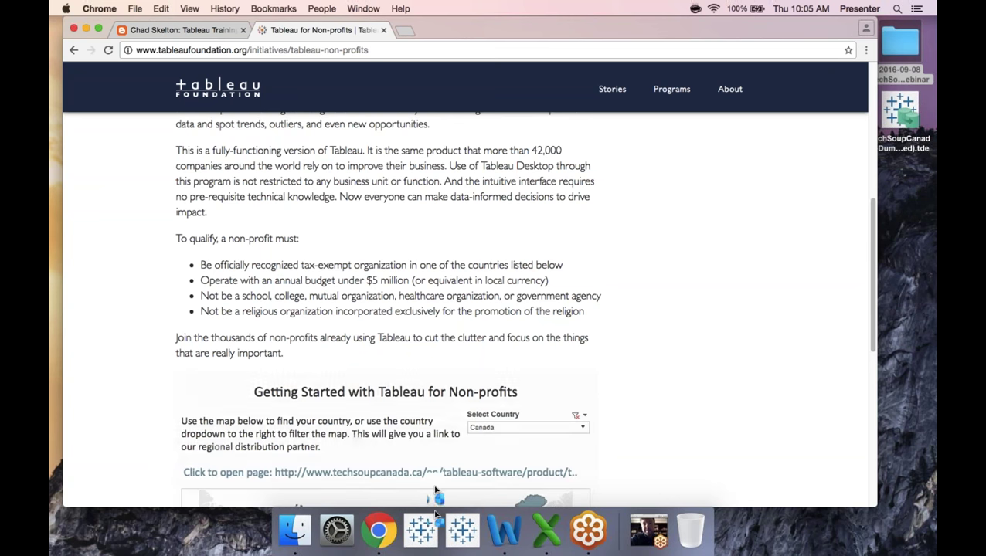
{"action": "left_click", "coordinate": [434, 471]}
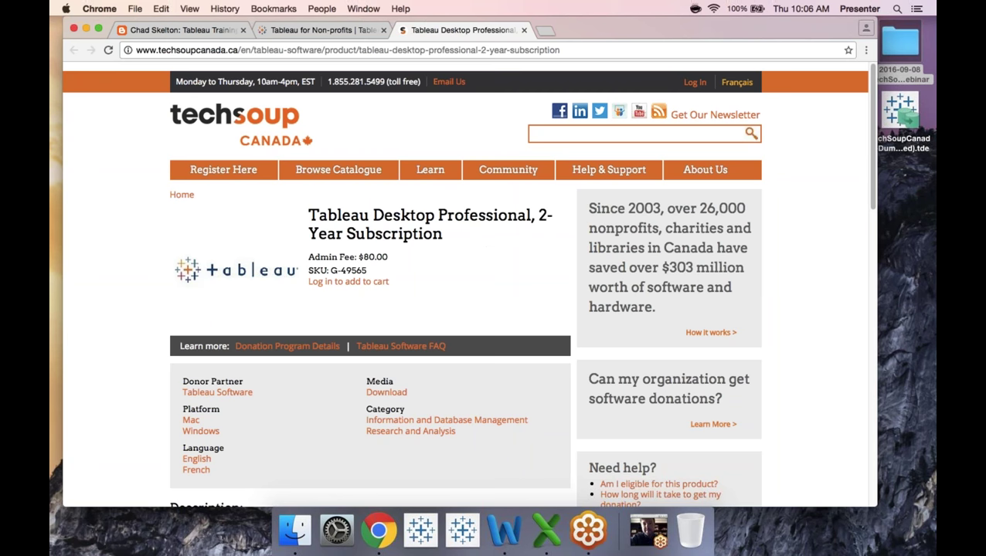
Return to the Tableau Training page and open the Eventbrite ticket page for the workshop.
{"action": "left_click", "coordinate": [133, 35]}
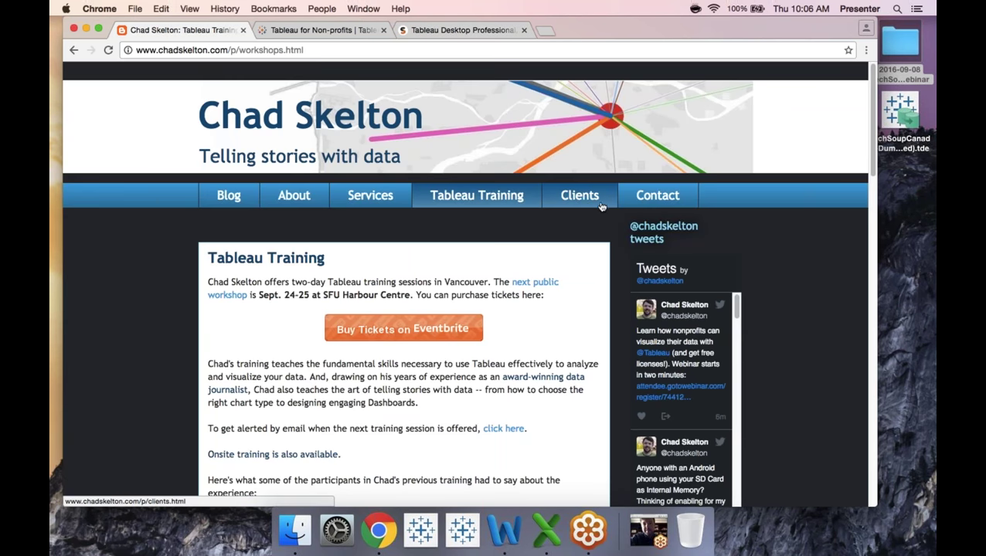
{"action": "left_click", "coordinate": [444, 270]}
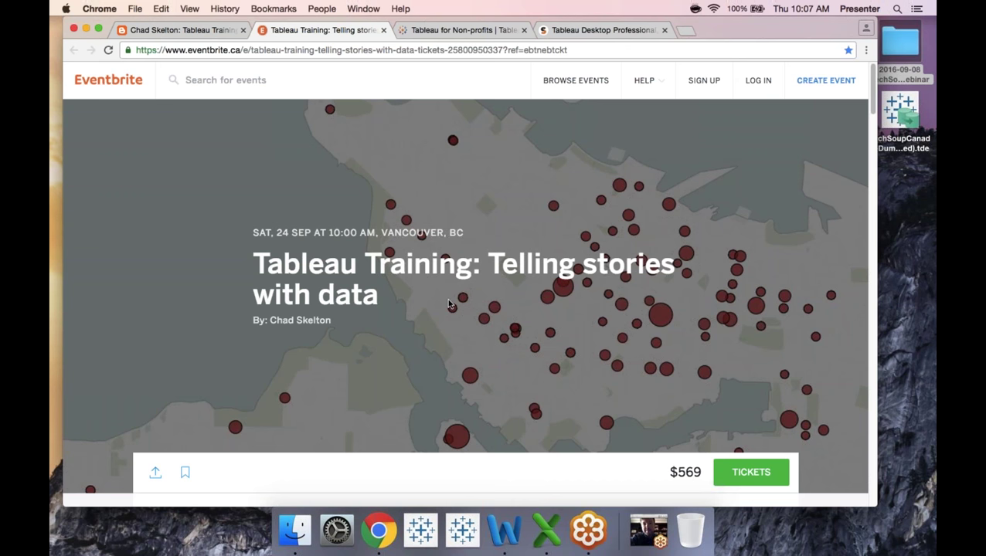
Minimize the browser and open TechSoupCanada-DummyData - FSA Added.xlsx from the 2016-09-08 TechSoup Webinar folder on the desktop.
{"action": "left_click", "coordinate": [86, 30]}
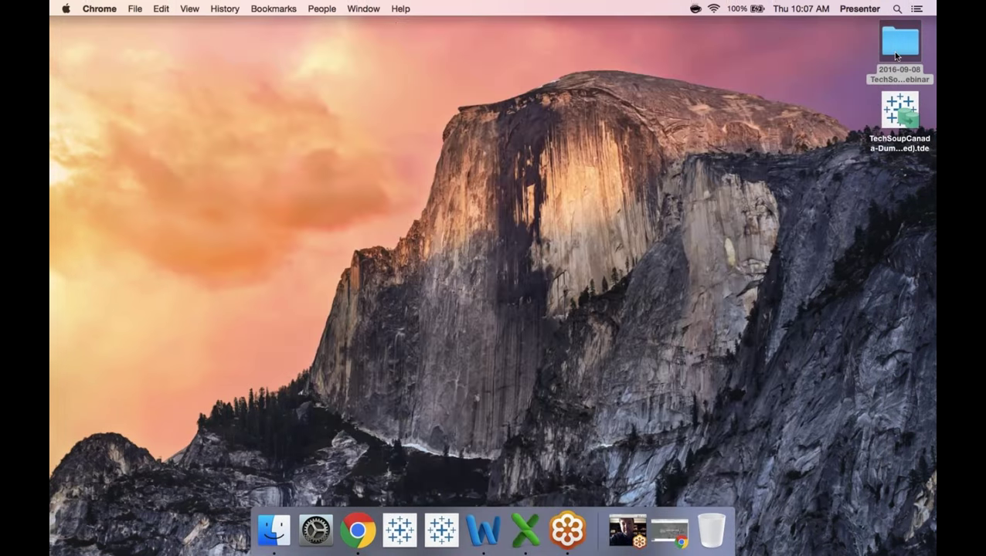
{"action": "double_click", "coordinate": [892, 52]}
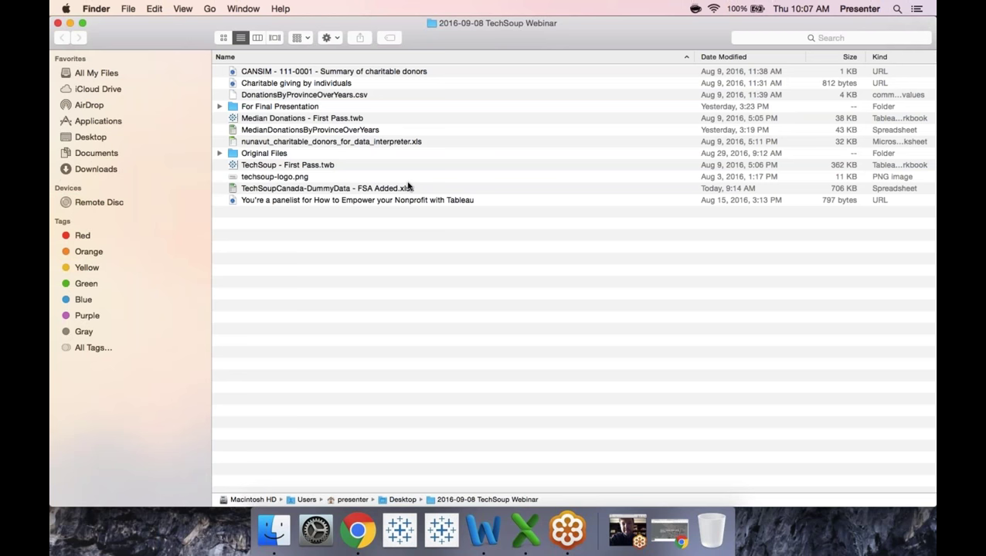
{"action": "double_click", "coordinate": [403, 190]}
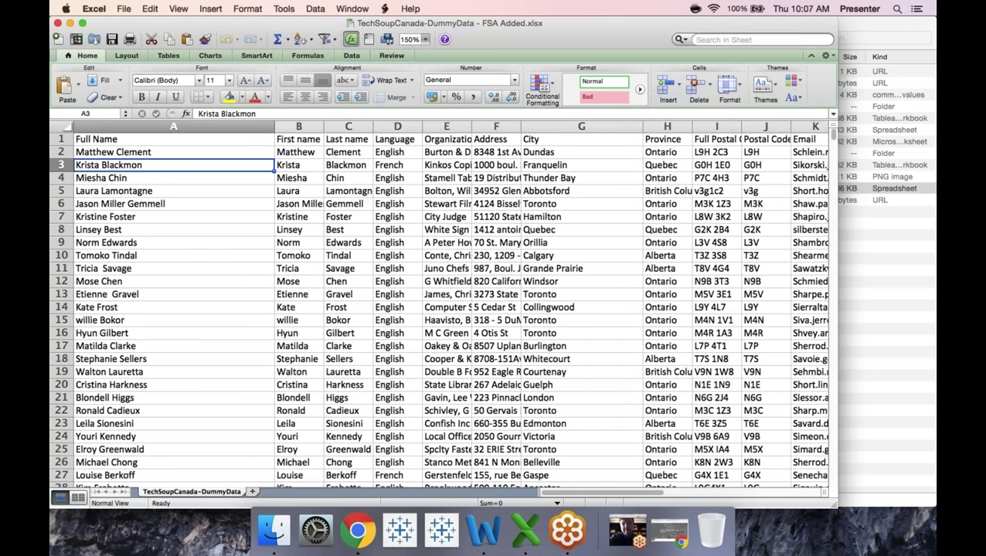
Review the header row of the donor data from Full Name across to Issue Date, and close the workbook.
{"action": "left_click", "coordinate": [175, 144]}
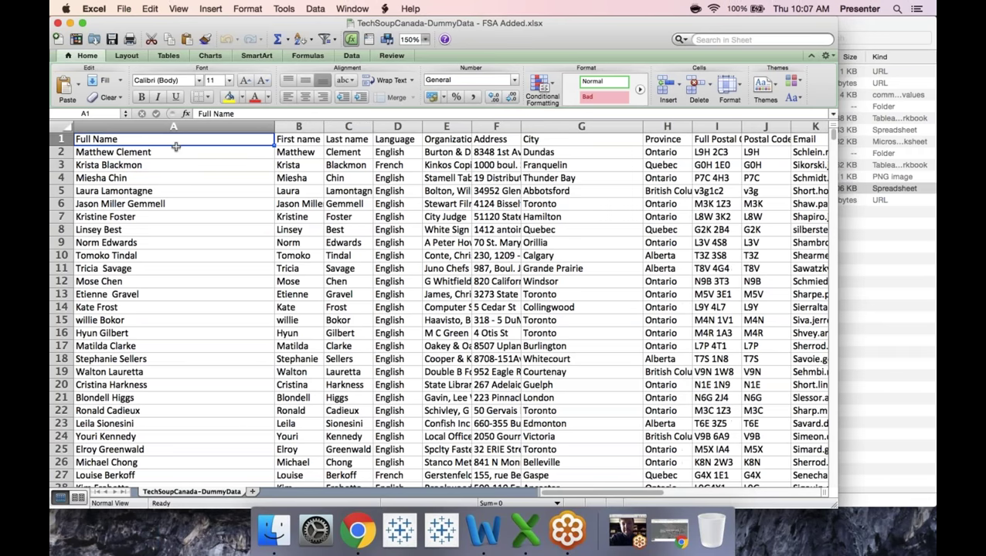
{"action": "left_click", "coordinate": [432, 139]}
{"action": "left_click", "coordinate": [492, 142]}
{"action": "key", "text": "Right"}
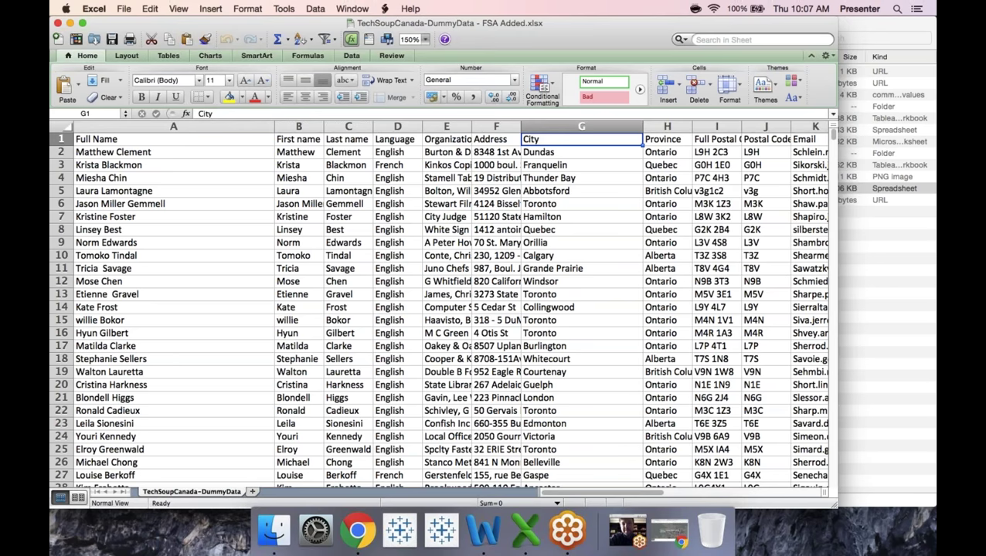
{"action": "key", "text": "Right"}
{"action": "key", "text": "Right"}
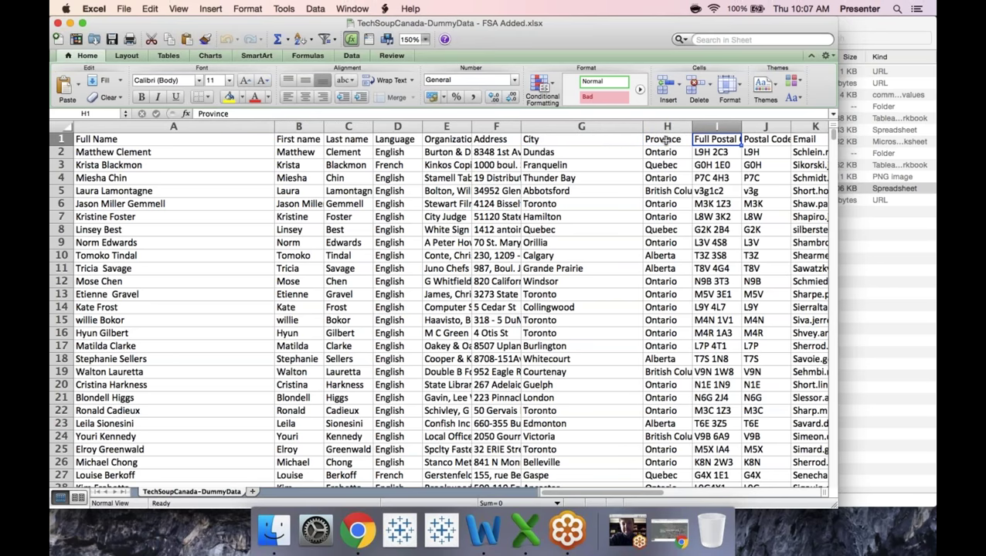
{"action": "key", "text": "Right"}
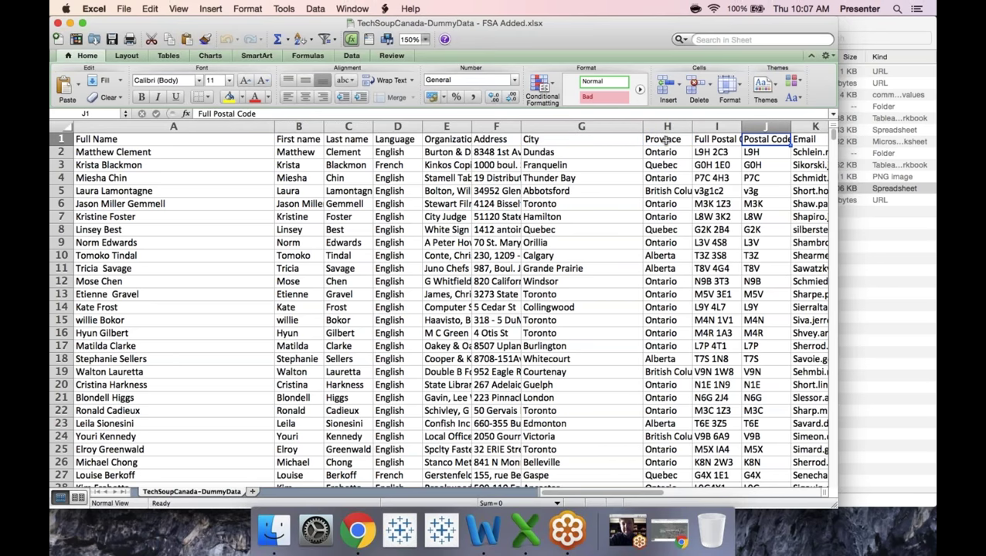
{"action": "key", "text": "Right"}
{"action": "key", "text": "Right"}
{"action": "key", "text": "Right"}
{"action": "key", "text": "Right"}
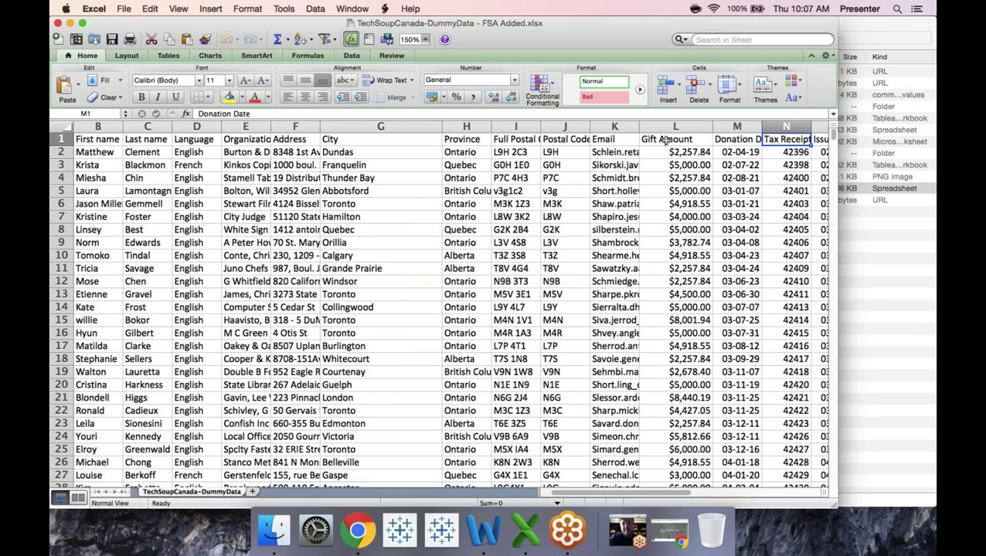
{"action": "key", "text": "Right"}
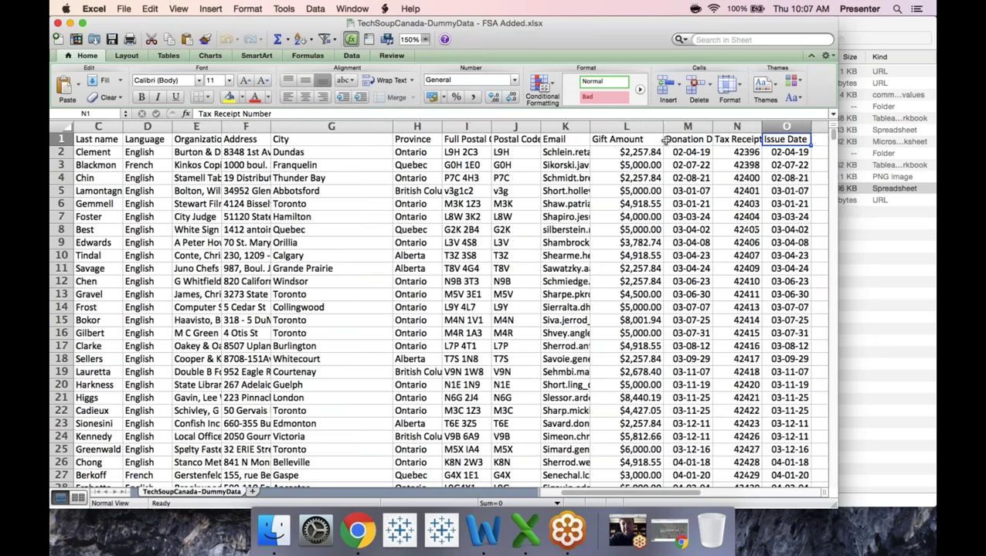
{"action": "key", "text": "Home"}
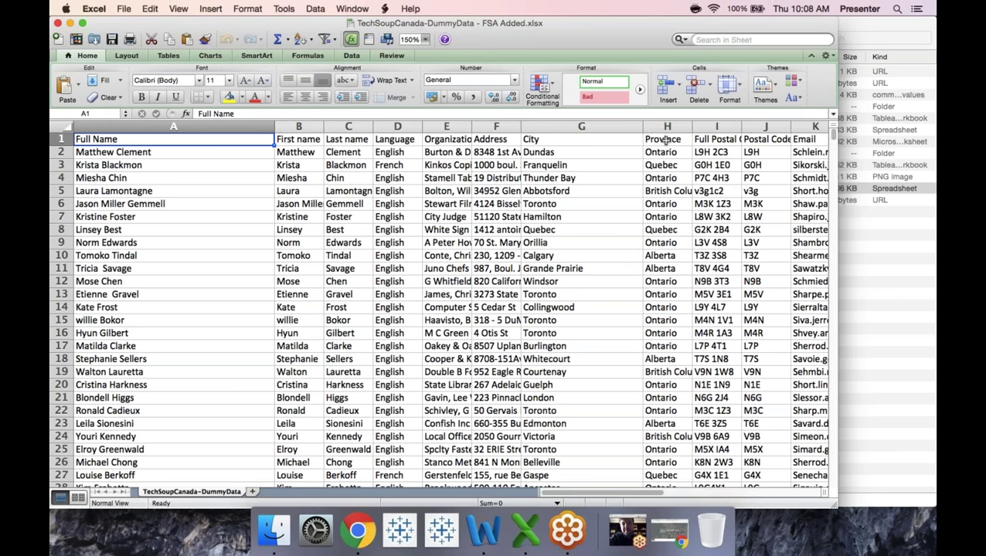
{"action": "left_click", "coordinate": [57, 22]}
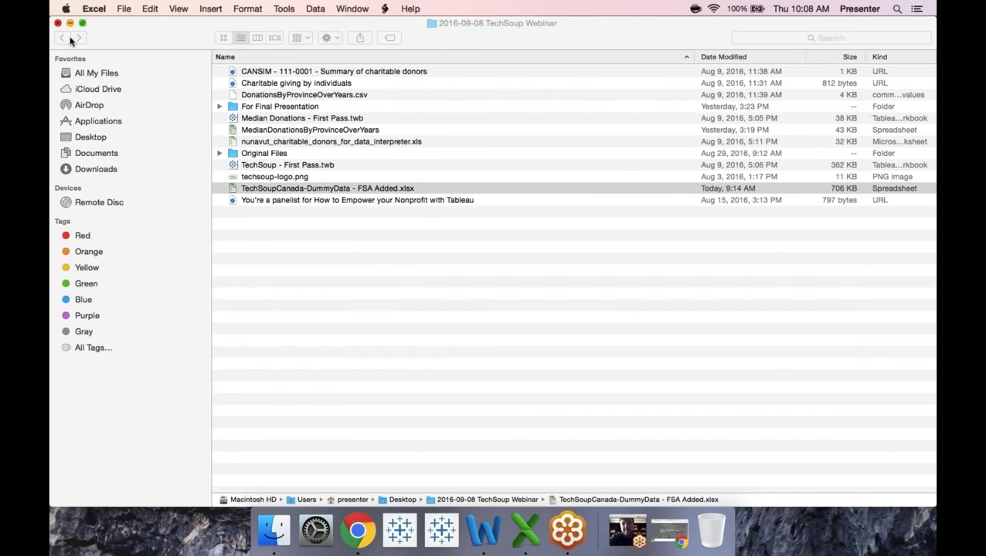
Switch to Tableau, connect to the Excel file TechSoupCanada-DummyData - FSA Added and open the Sheet 1 worksheet.
{"action": "left_click", "coordinate": [443, 530]}
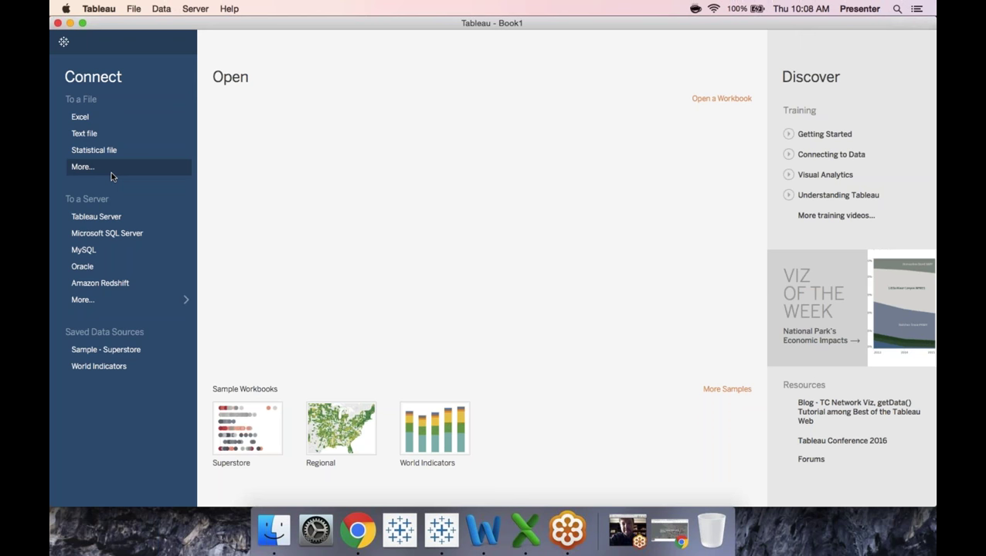
{"action": "left_click", "coordinate": [80, 117]}
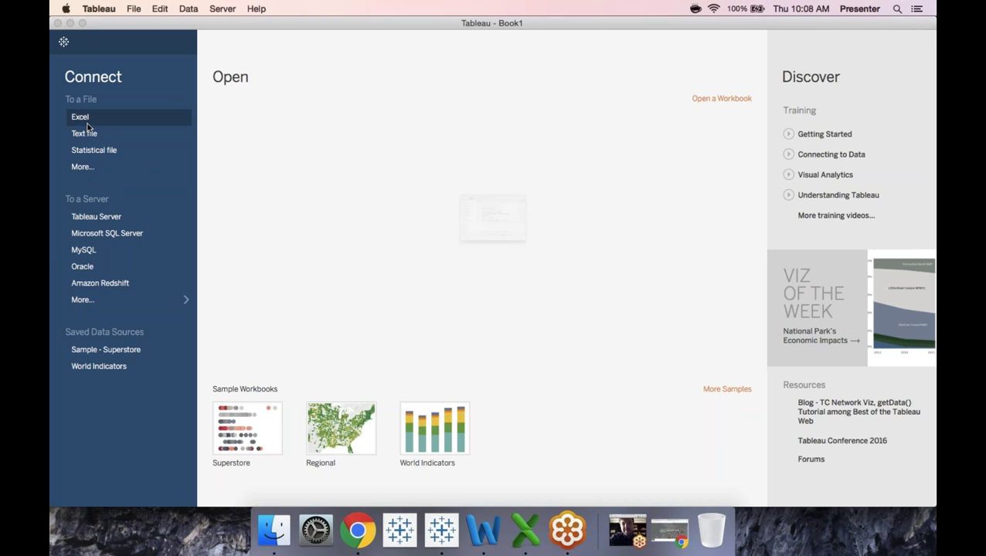
{"action": "double_click", "coordinate": [467, 241]}
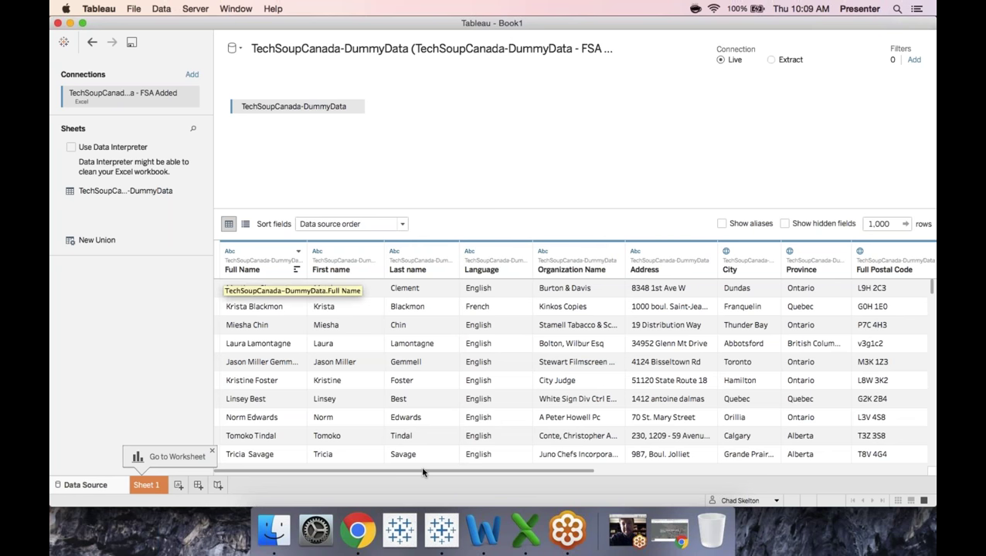
{"action": "mouse_move", "coordinate": [422, 472]}
{"action": "left_mouse_down"}
{"action": "mouse_move", "coordinate": [757, 479]}
{"action": "mouse_move", "coordinate": [429, 488]}
{"action": "left_mouse_up"}
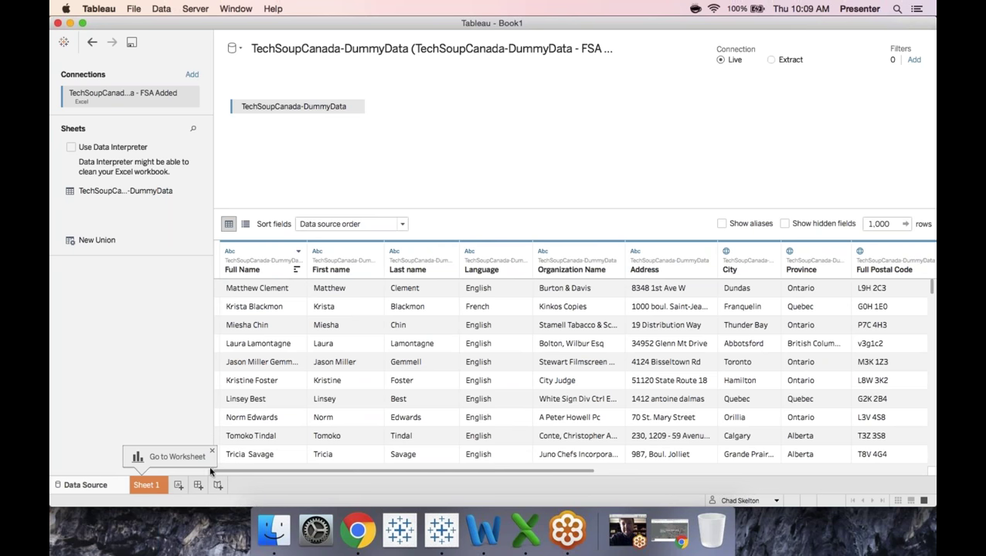
{"action": "left_click", "coordinate": [144, 485]}
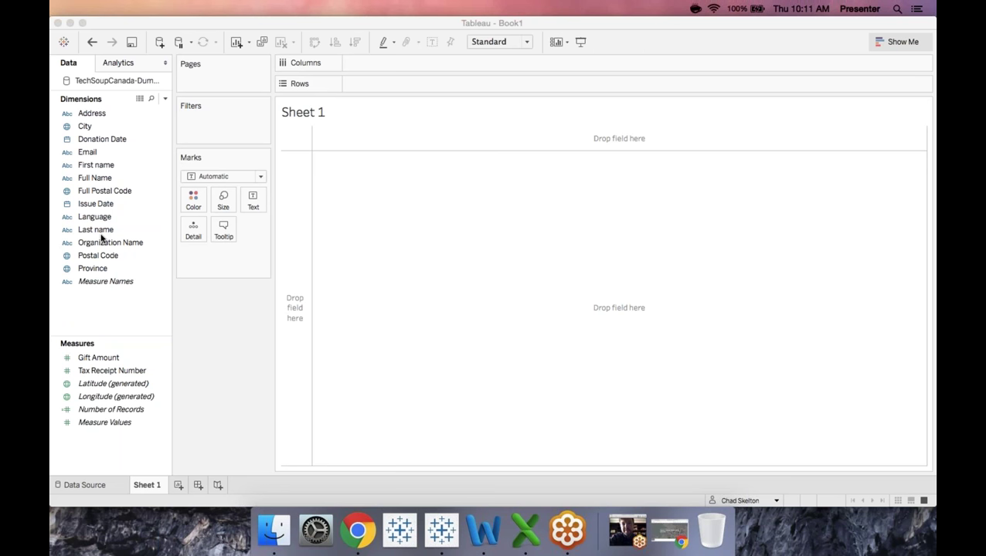
Examine how the Gift Amount, Address, City, Donation Date and Tax Receipt Number fields are classified and typed.
{"action": "left_click", "coordinate": [121, 358]}
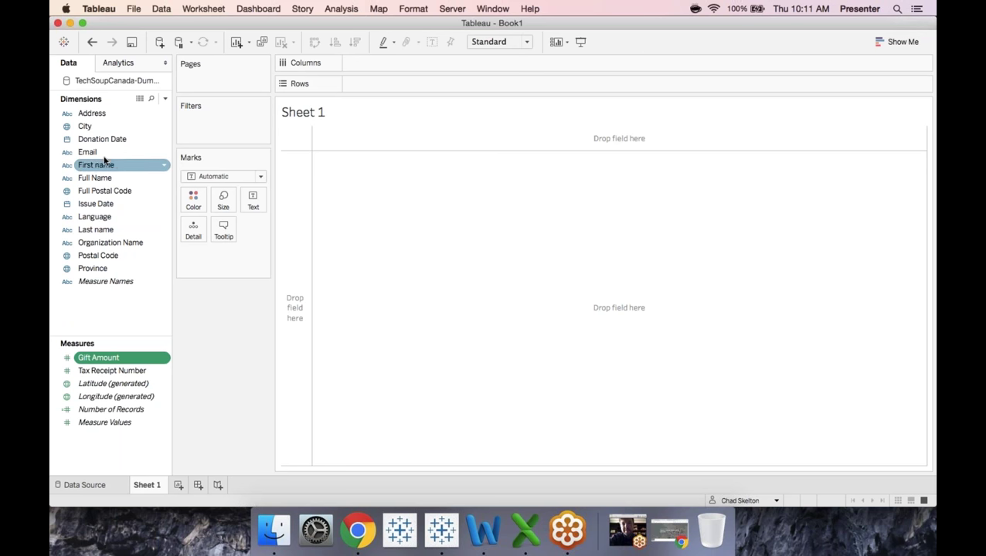
{"action": "left_click", "coordinate": [87, 116]}
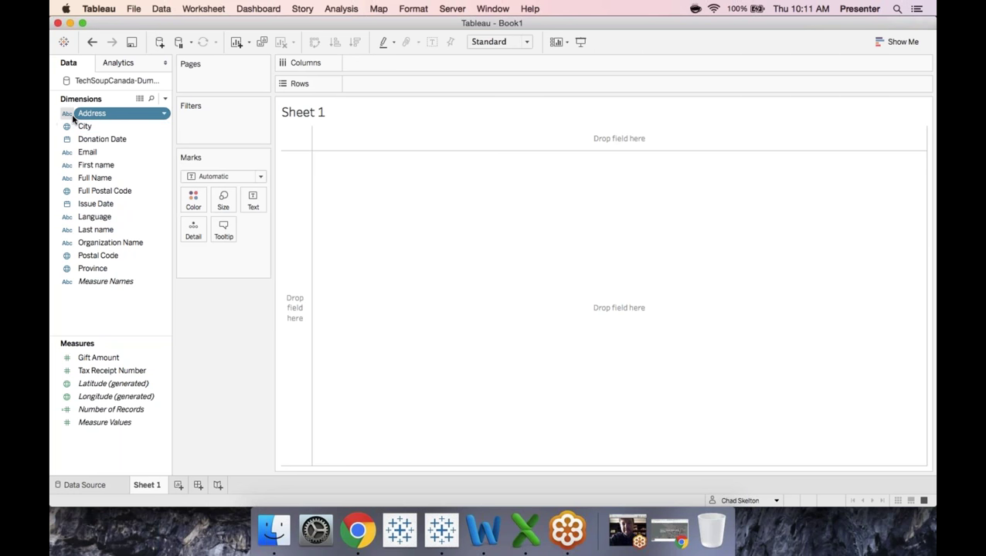
{"action": "left_click", "coordinate": [81, 127]}
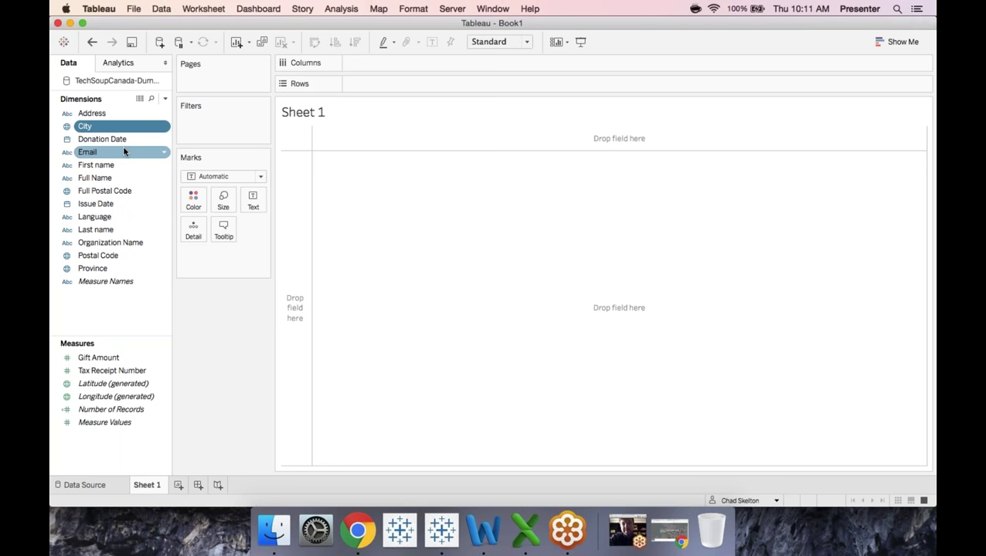
{"action": "left_click", "coordinate": [118, 141]}
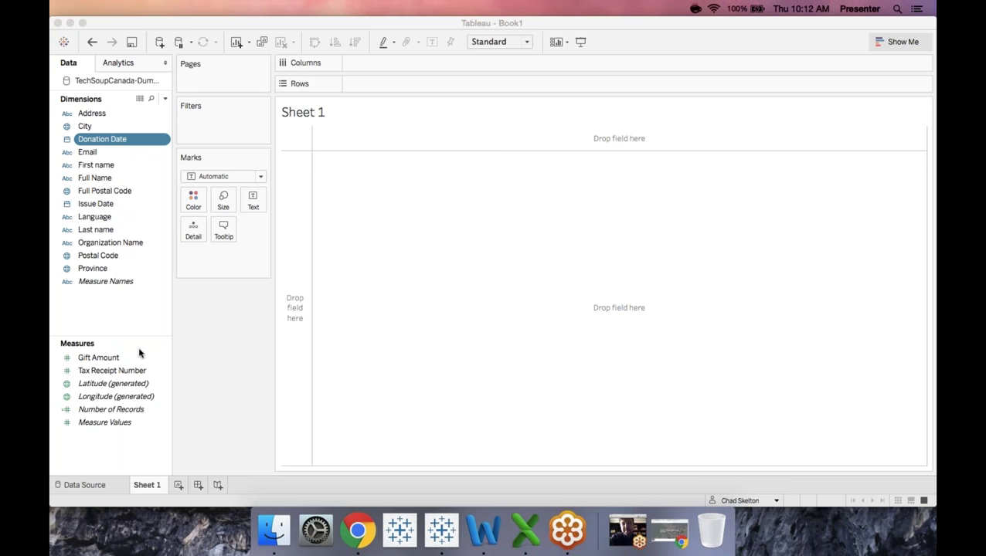
{"action": "left_click", "coordinate": [133, 372]}
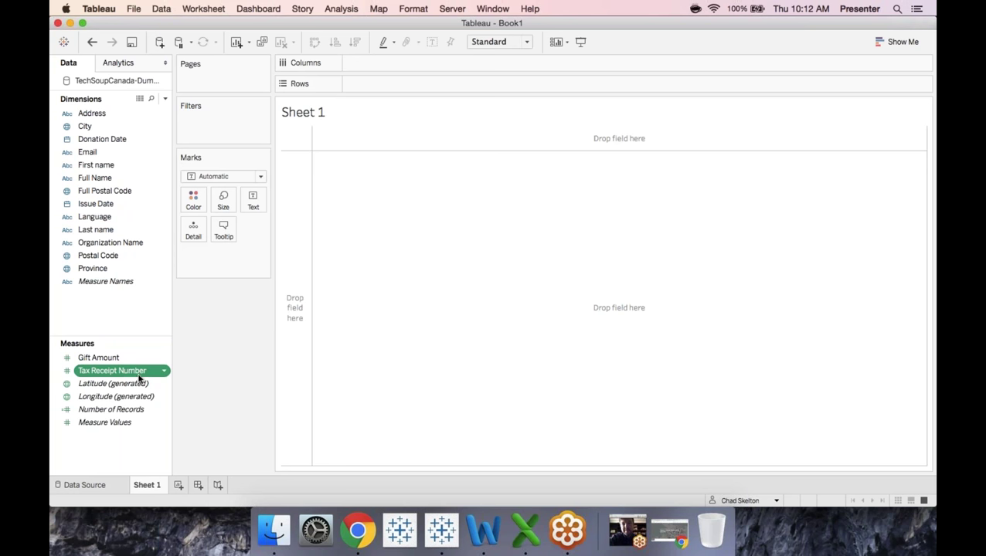
Move the Tax Receipt Number field from the measures to the dimensions, and point out the Number of Records and Gift Amount measures.
{"action": "left_click_drag", "start_coordinate": [130, 375], "coordinate": [126, 316]}
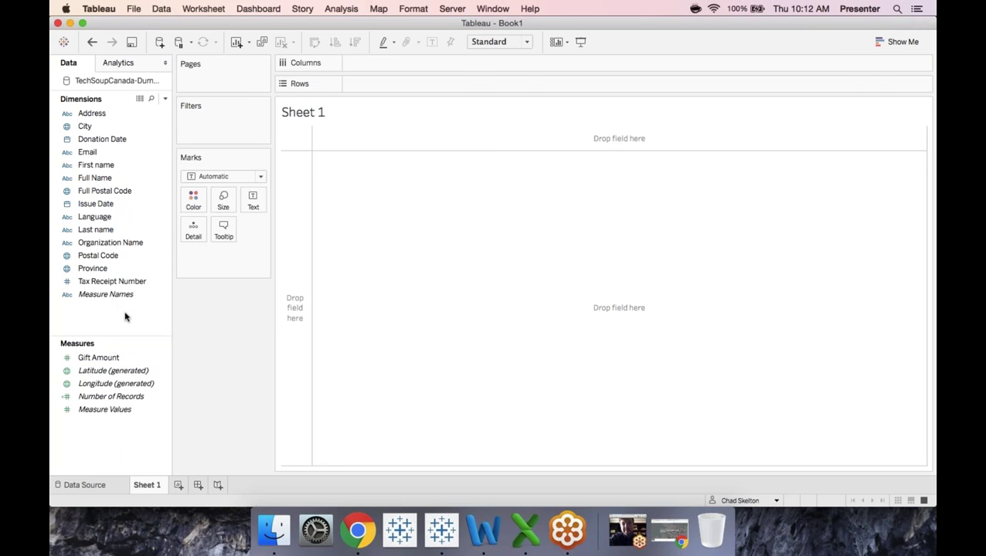
{"action": "left_click", "coordinate": [136, 397]}
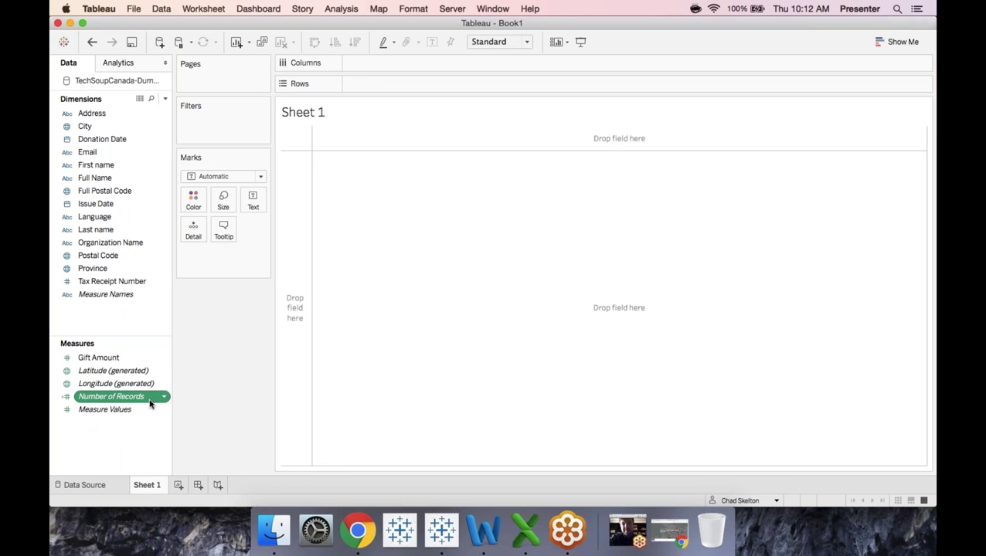
{"action": "mouse_move", "coordinate": [152, 403]}
{"action": "left_click", "coordinate": [124, 360], "text": "super"}
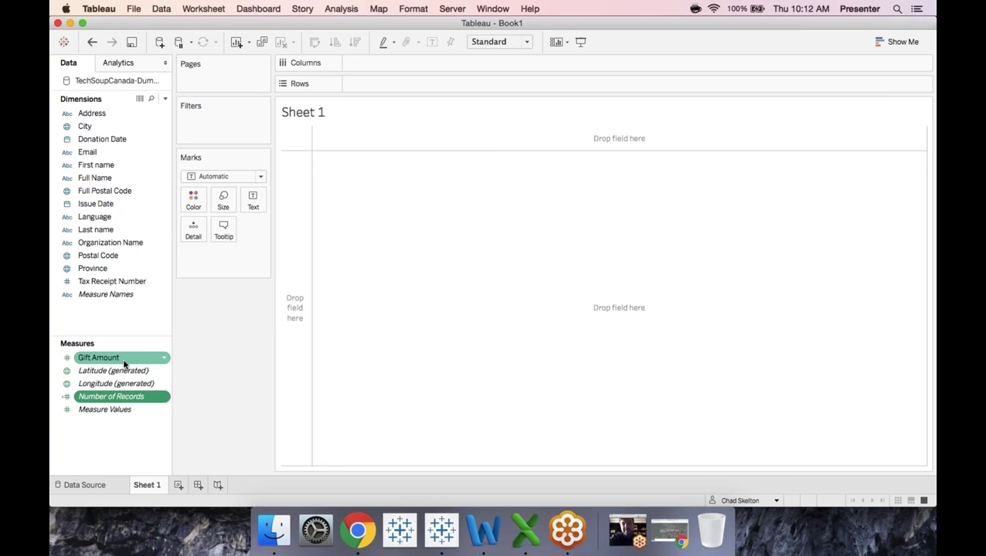
{"action": "left_click", "coordinate": [123, 359]}
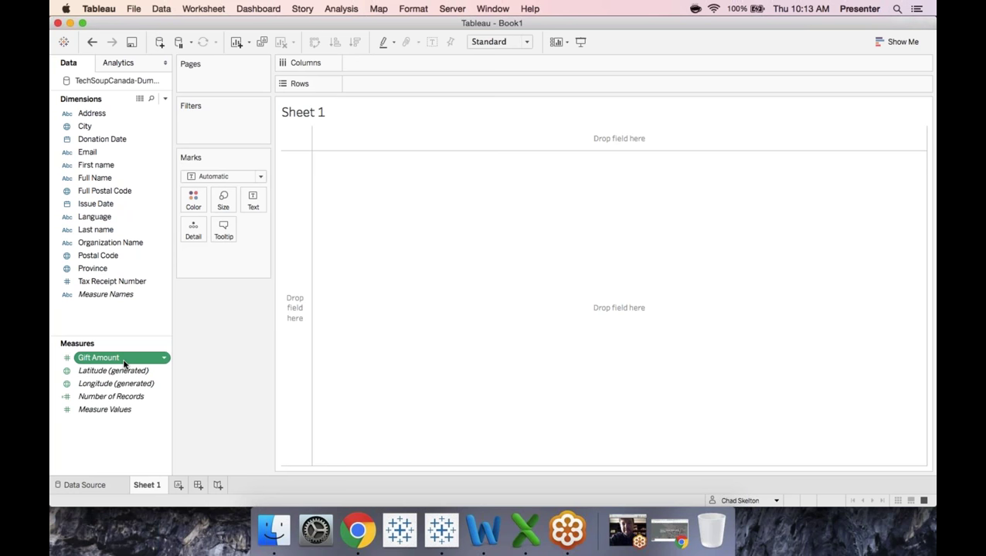
Build a bar chart of summed Gift Amount per donor, with Full Name on Rows and Gift Amount on Columns.
{"action": "left_click_drag", "start_coordinate": [145, 329], "coordinate": [316, 78]}
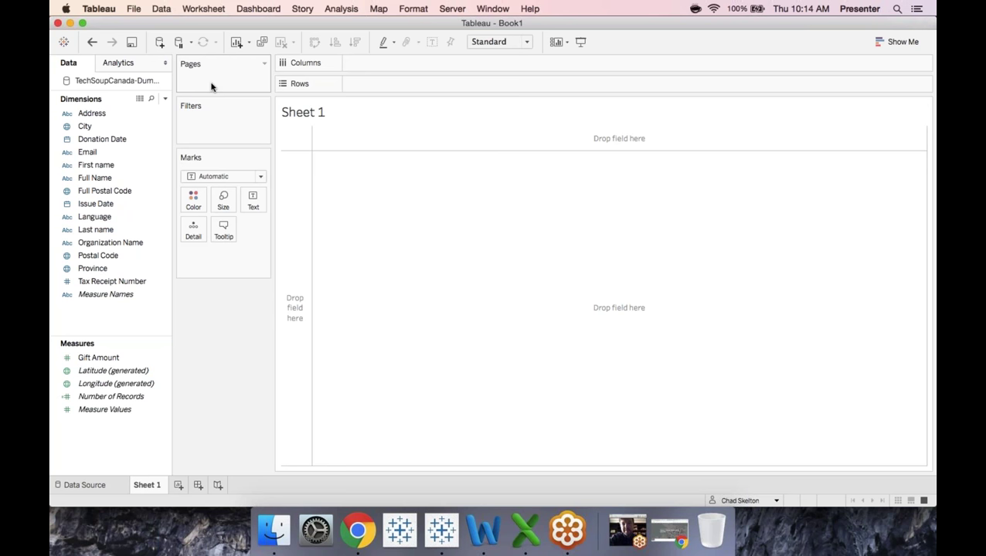
{"action": "left_click", "coordinate": [112, 178]}
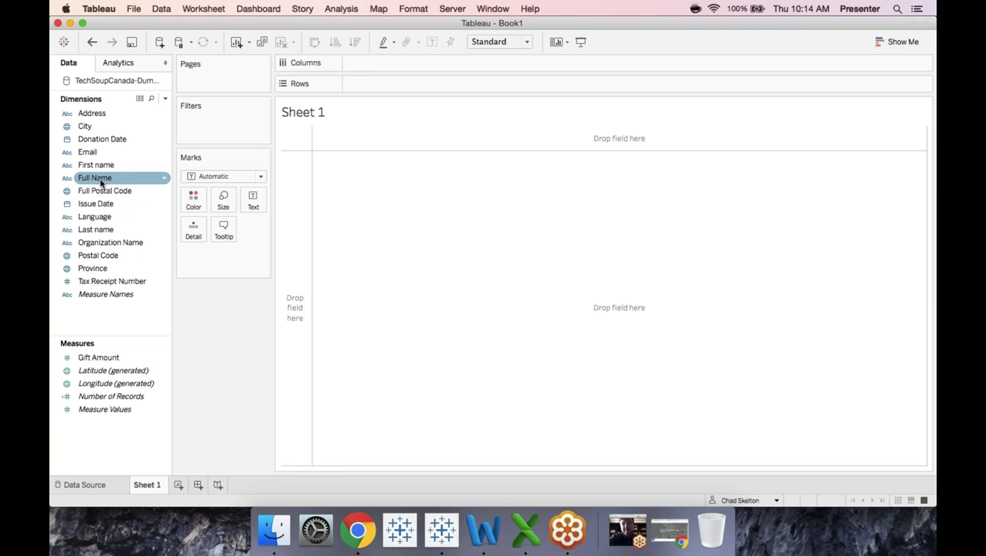
{"action": "left_click_drag", "start_coordinate": [100, 182], "coordinate": [354, 86]}
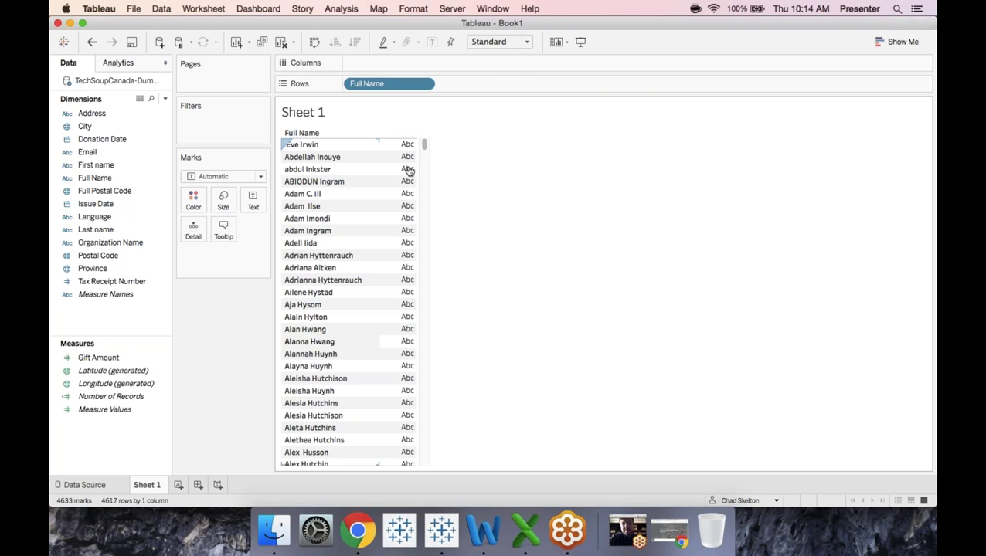
{"action": "mouse_move", "coordinate": [423, 147]}
{"action": "left_mouse_down"}
{"action": "mouse_move", "coordinate": [438, 330]}
{"action": "mouse_move", "coordinate": [425, 460]}
{"action": "mouse_move", "coordinate": [418, 138]}
{"action": "left_mouse_up"}
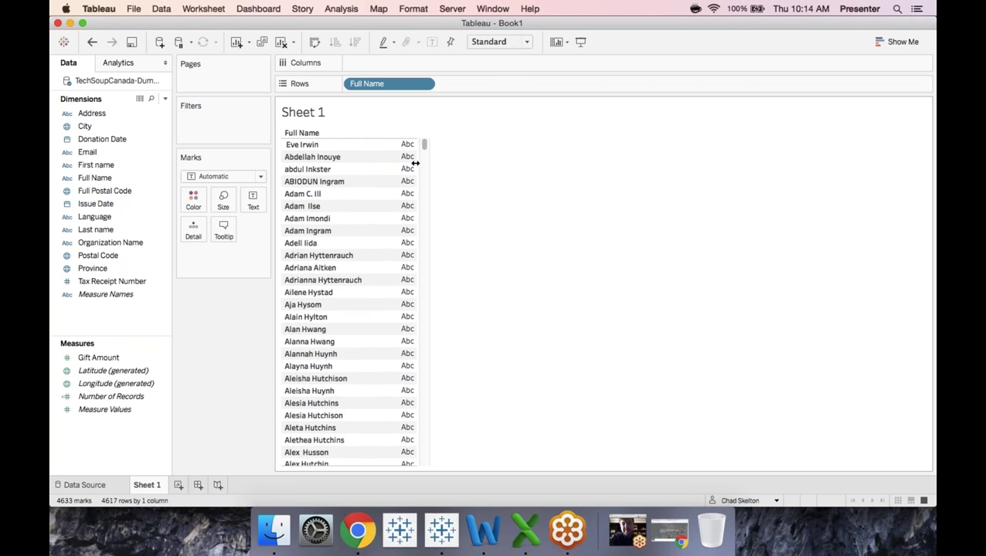
{"action": "left_click_drag", "start_coordinate": [108, 357], "coordinate": [357, 72]}
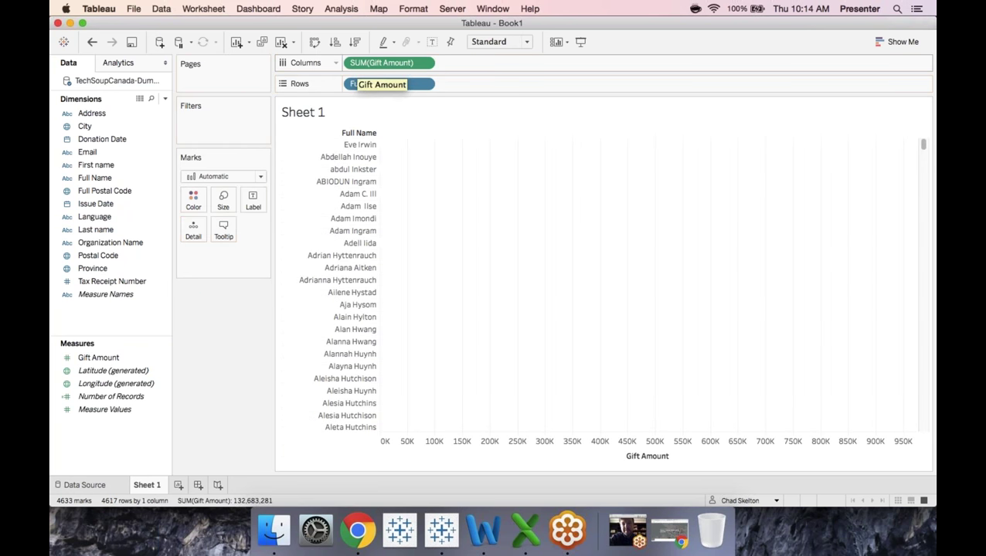
Sort the donors in descending order of Gift Amount and show mark labels on the bars.
{"action": "left_click", "coordinate": [355, 44]}
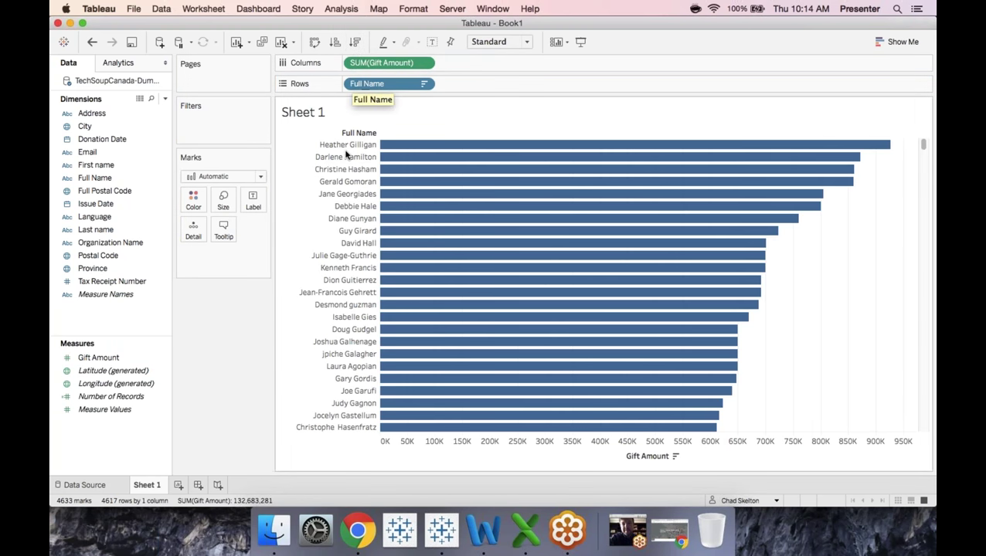
{"action": "mouse_move", "coordinate": [803, 145]}
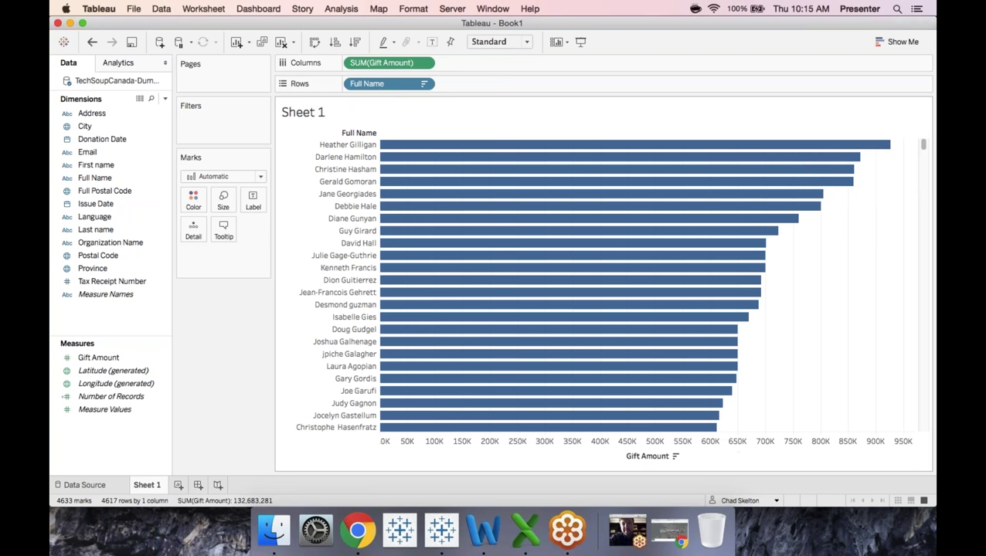
{"action": "left_click", "coordinate": [430, 43]}
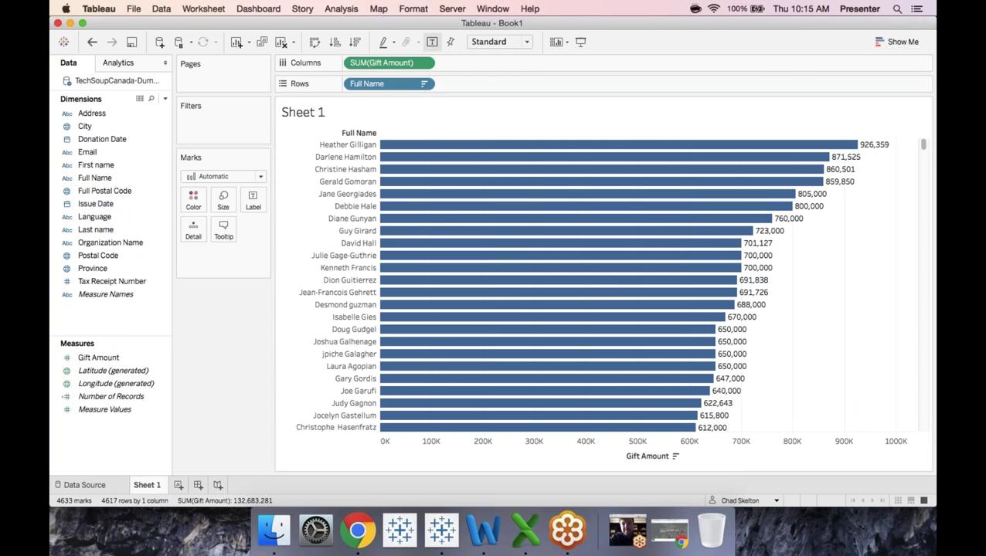
Set the default number format of Gift Amount to Currency (Custom) with 0 decimal places.
{"action": "left_click", "coordinate": [139, 356]}
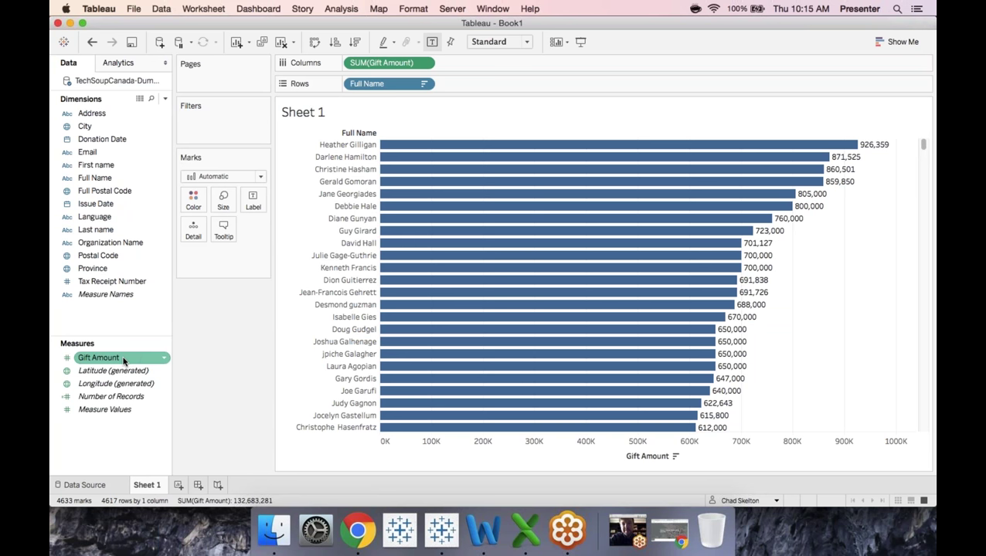
{"action": "right_click", "coordinate": [124, 360]}
{"action": "mouse_move", "coordinate": [197, 306]}
{"action": "mouse_move", "coordinate": [210, 286]}
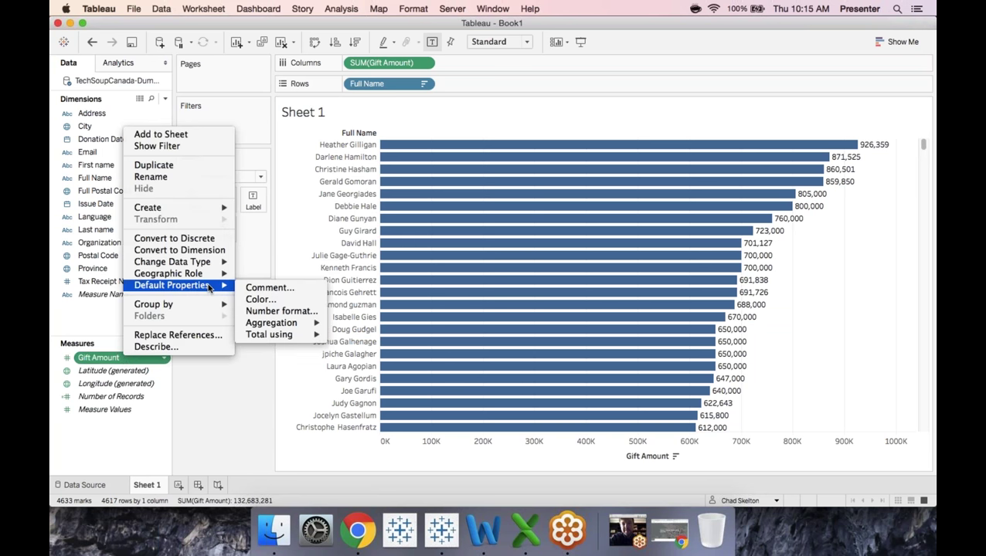
{"action": "left_click", "coordinate": [302, 311]}
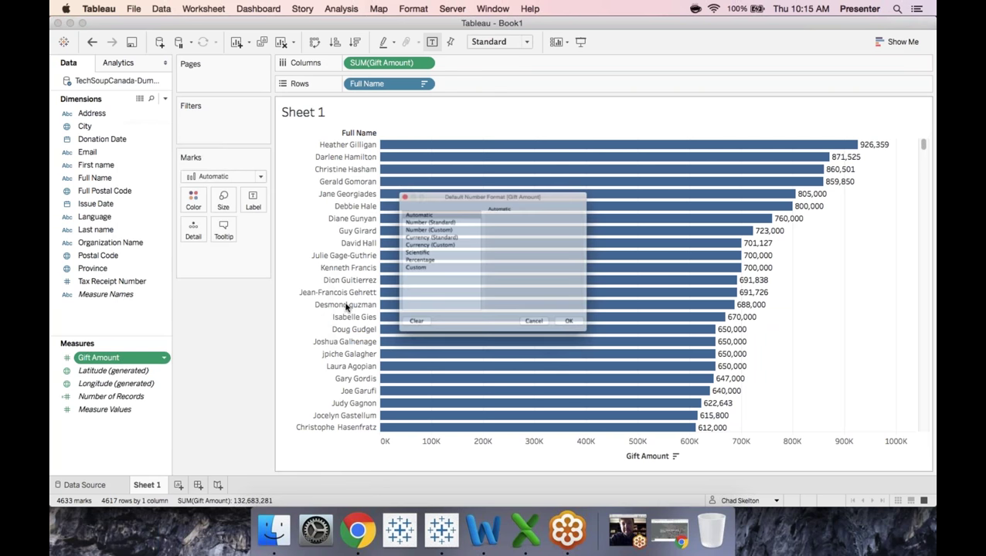
{"action": "left_click", "coordinate": [400, 237]}
{"action": "left_click", "coordinate": [523, 216]}
{"action": "left_click", "coordinate": [523, 216]}
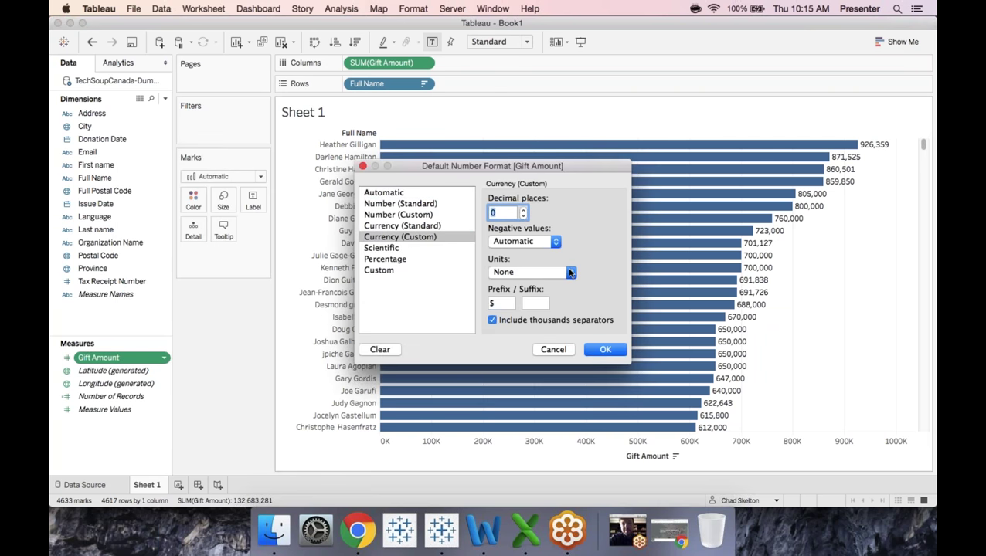
{"action": "left_click", "coordinate": [605, 350]}
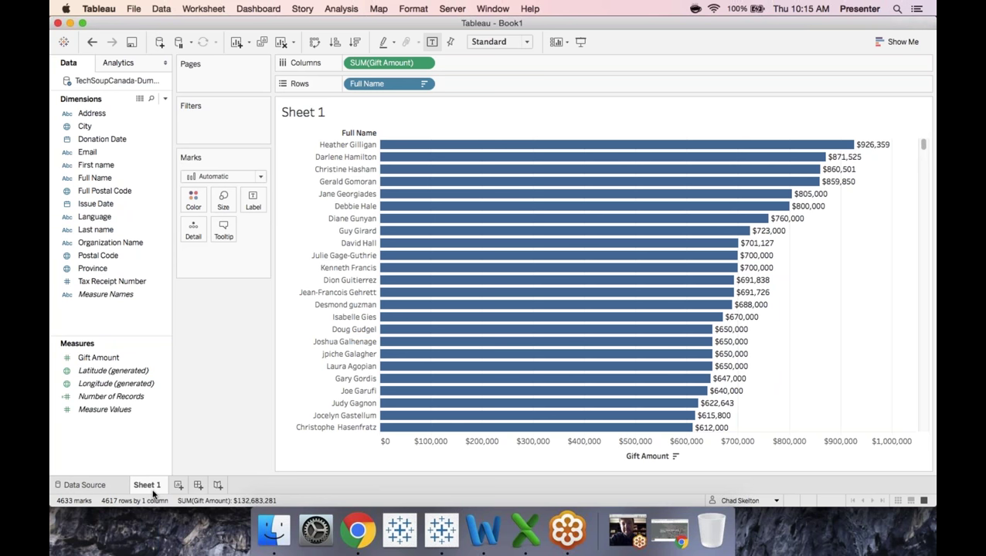
Rename the Sheet 1 worksheet as Top Donors.
{"action": "mouse_move", "coordinate": [153, 494]}
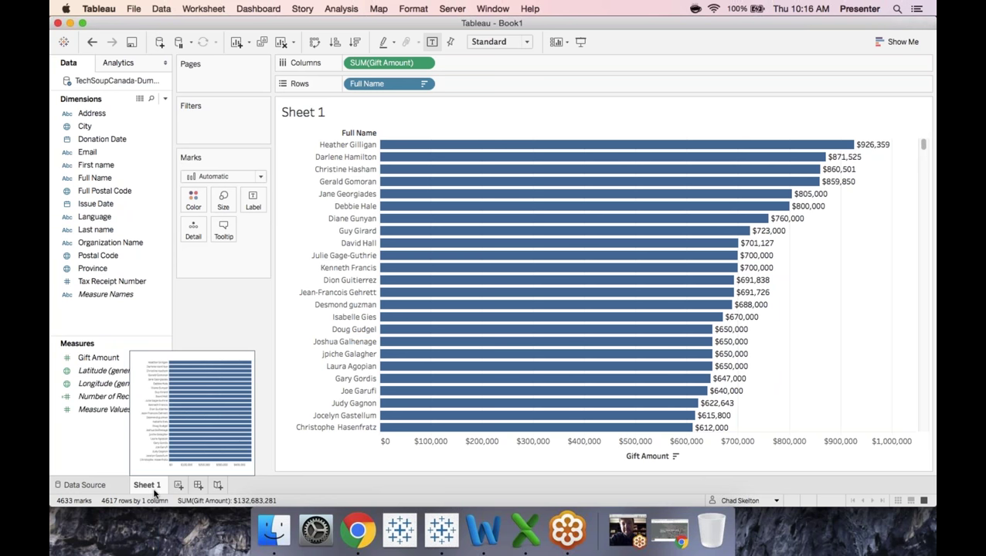
{"action": "right_click", "coordinate": [154, 489]}
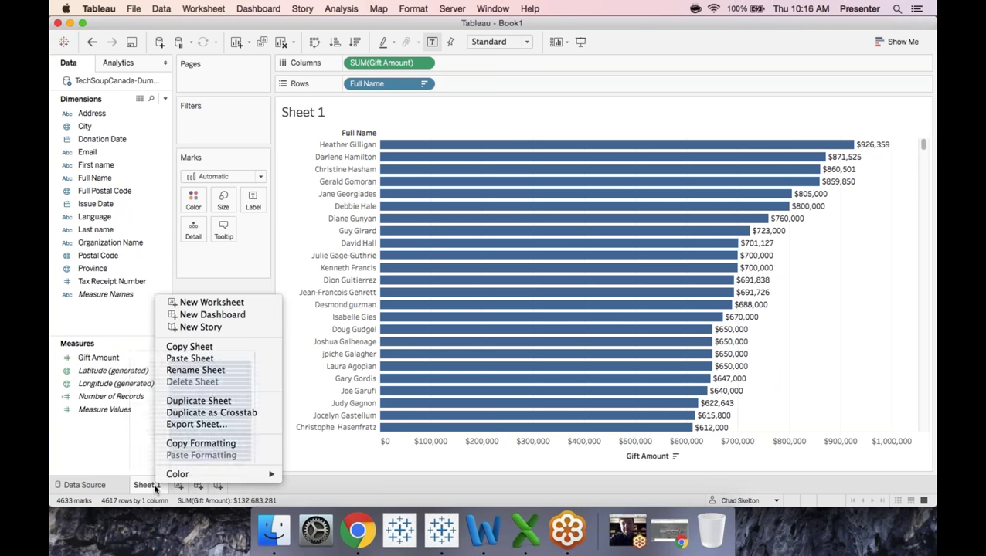
{"action": "left_click", "coordinate": [228, 375]}
{"action": "type", "text": "Top Donors"}
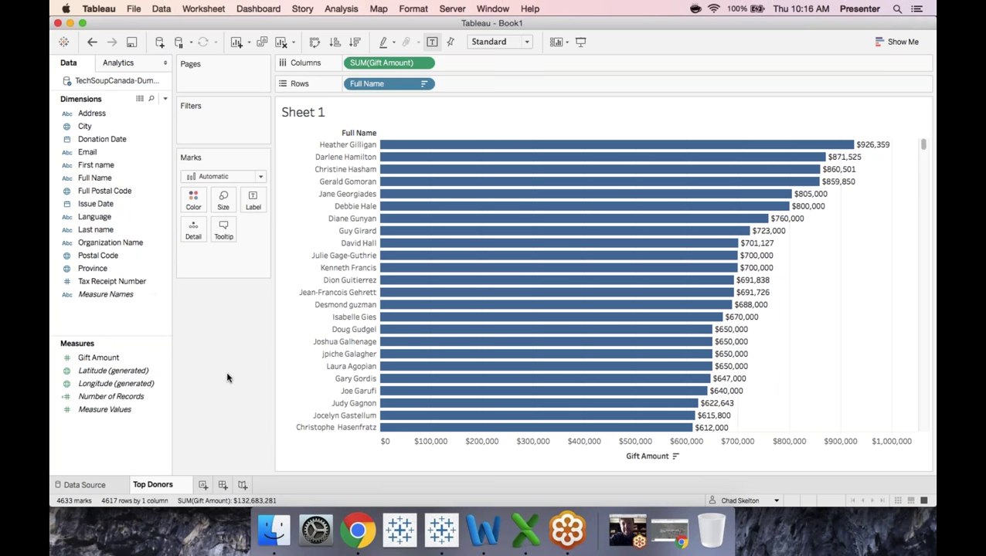
{"action": "key", "text": "Return"}
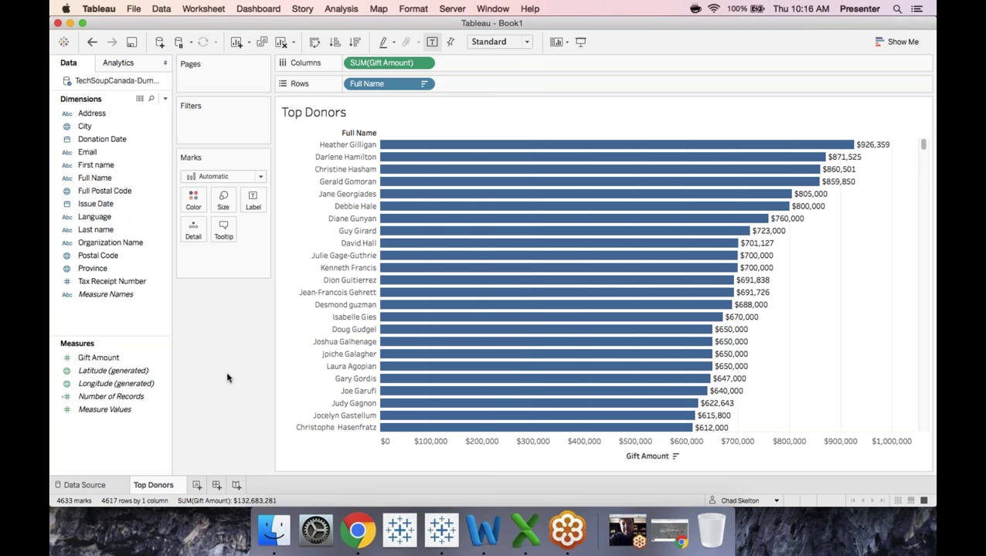
On a new worksheet, build a labelled bar chart with Province on Rows and summed Gift Amount on Columns, sorted in descending order.
{"action": "left_click", "coordinate": [196, 484]}
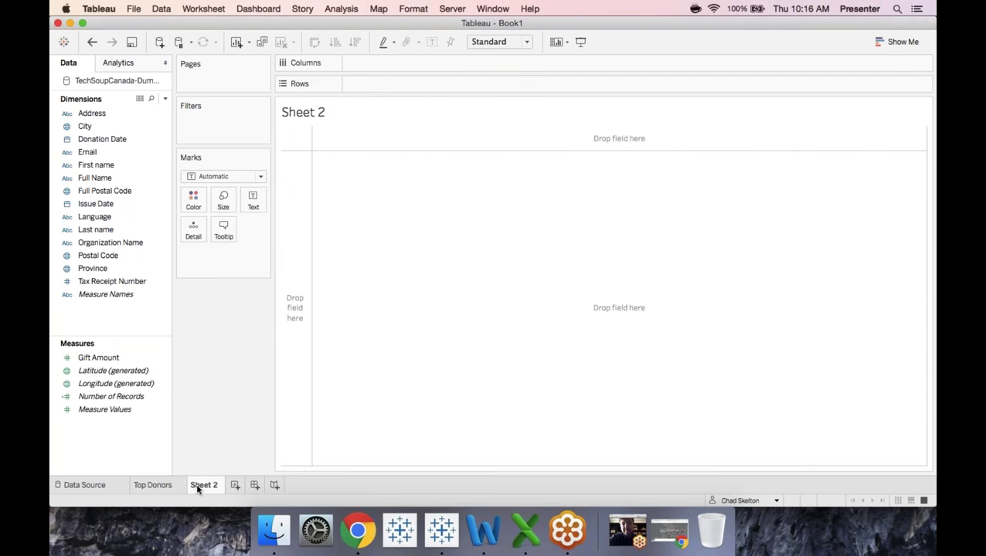
{"action": "mouse_move", "coordinate": [197, 488]}
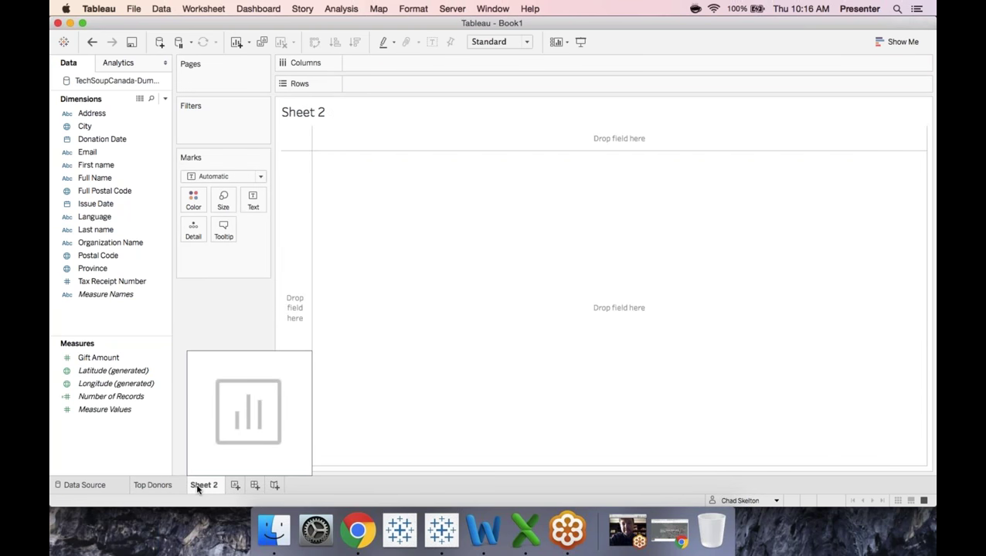
{"action": "left_click", "coordinate": [115, 269]}
{"action": "left_click_drag", "start_coordinate": [114, 269], "coordinate": [344, 80]}
{"action": "left_click", "coordinate": [111, 359]}
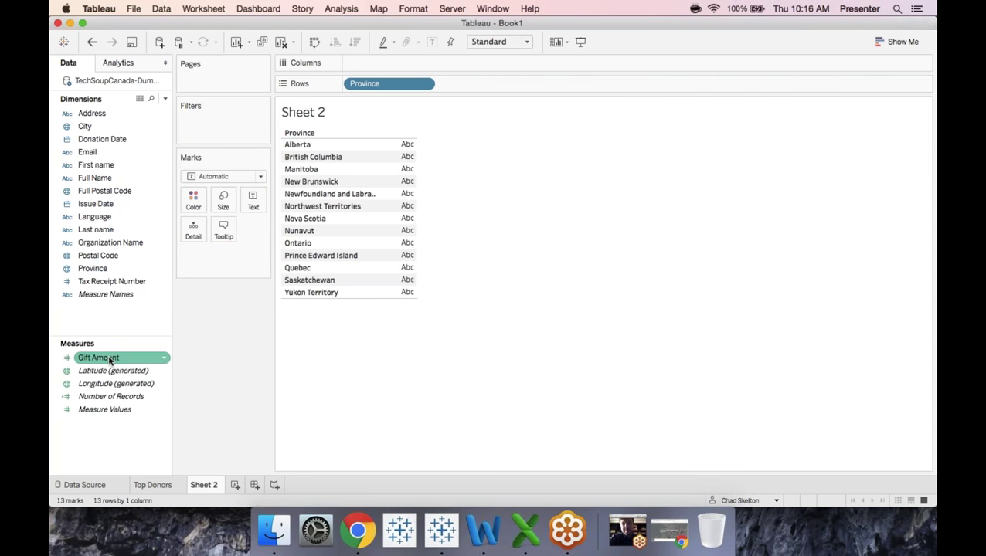
{"action": "left_click_drag", "start_coordinate": [111, 359], "coordinate": [372, 68]}
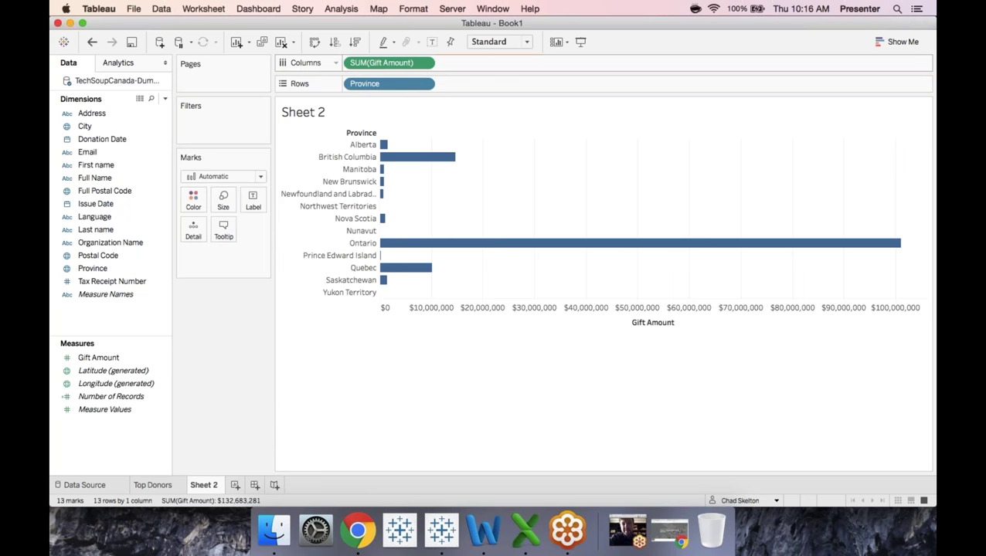
{"action": "left_click", "coordinate": [354, 42]}
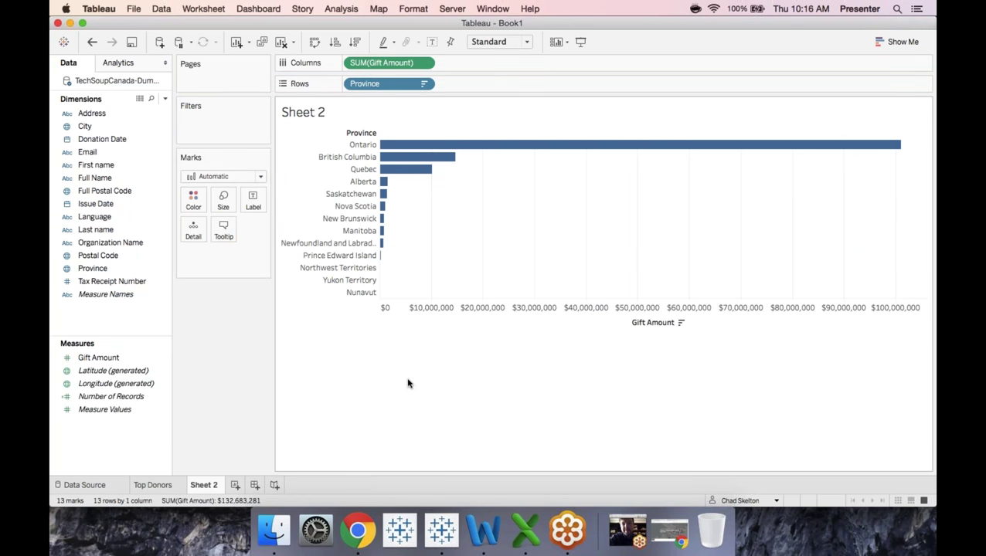
{"action": "left_click", "coordinate": [432, 41]}
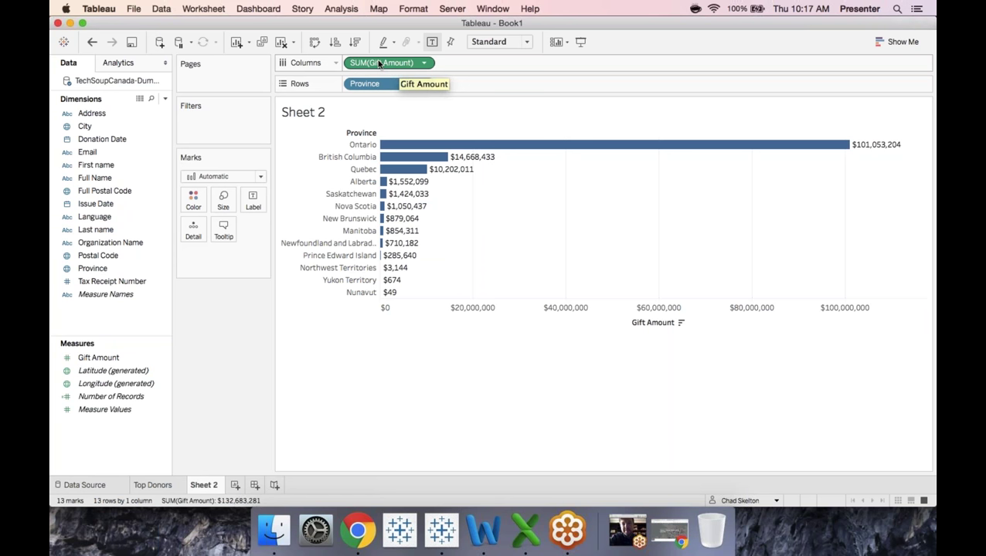
Switch the Gift Amount aggregation on Columns to Average and compare the provinces.
{"action": "left_click", "coordinate": [426, 67]}
{"action": "mouse_move", "coordinate": [451, 186]}
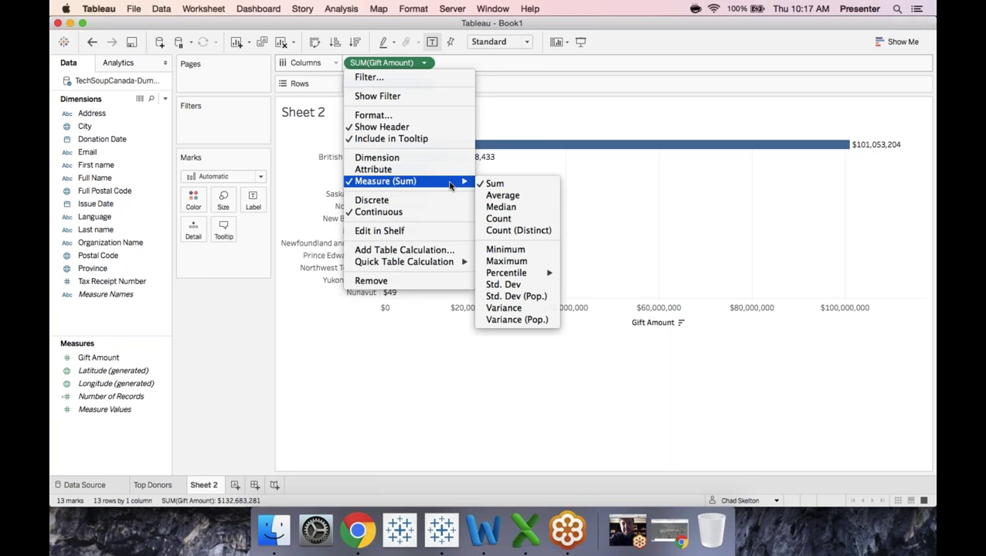
{"action": "left_click", "coordinate": [535, 200]}
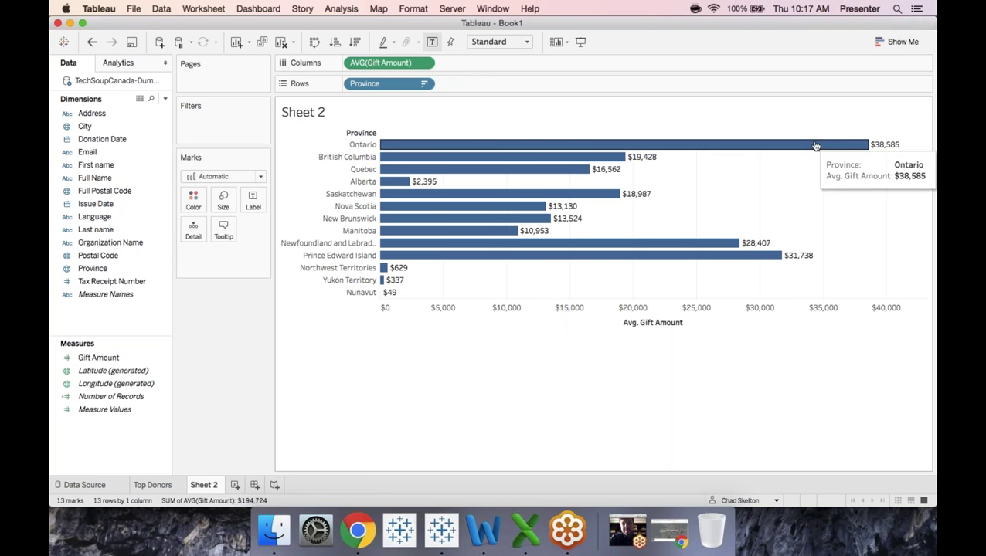
{"action": "mouse_move", "coordinate": [784, 261]}
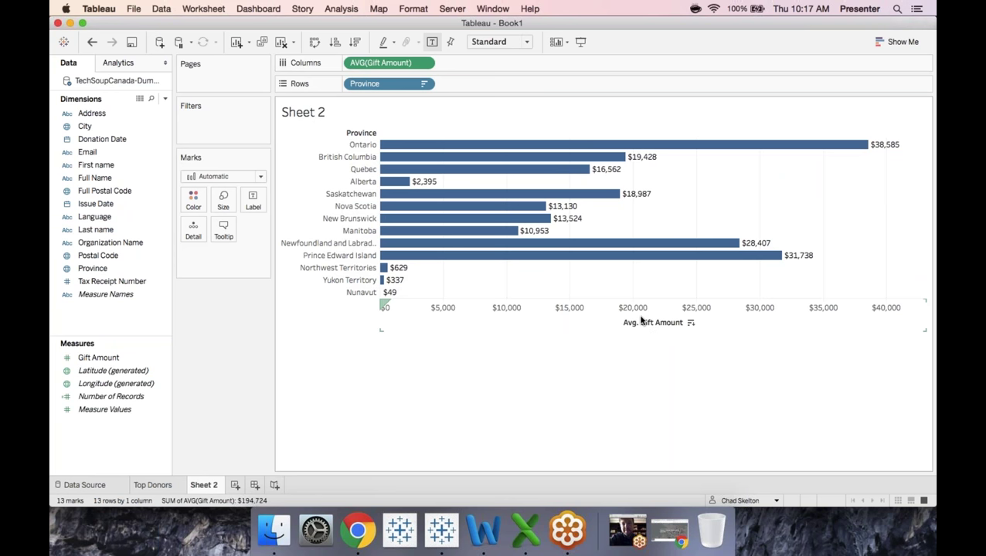
Review the other aggregation options for Gift Amount and set its measure back to Sum.
{"action": "left_click", "coordinate": [424, 63]}
{"action": "mouse_move", "coordinate": [402, 181]}
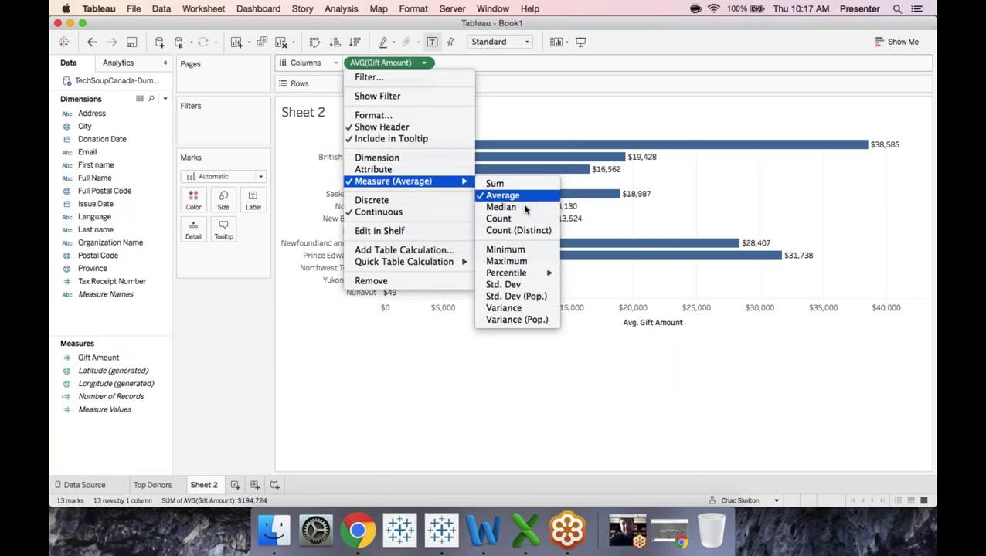
{"action": "mouse_move", "coordinate": [541, 274]}
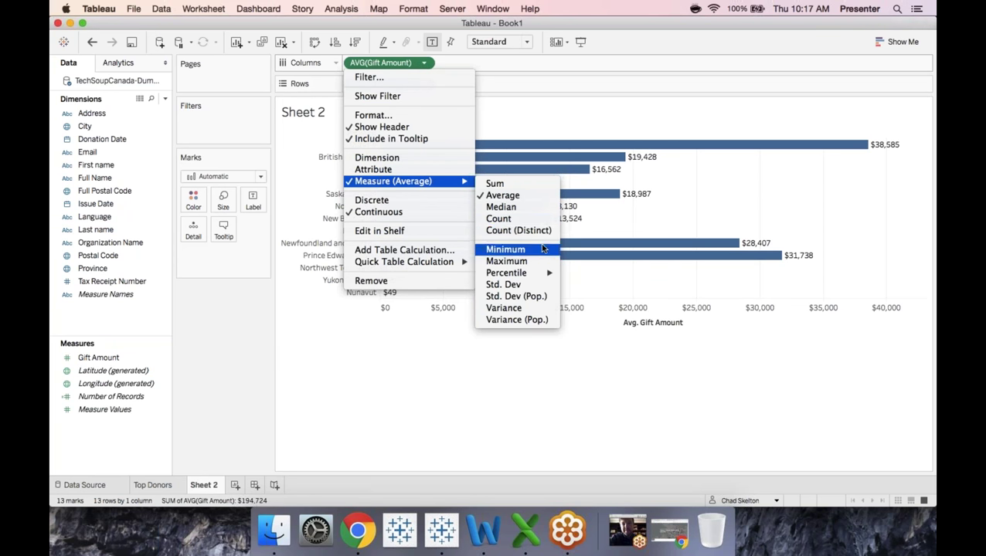
{"action": "left_click", "coordinate": [540, 187]}
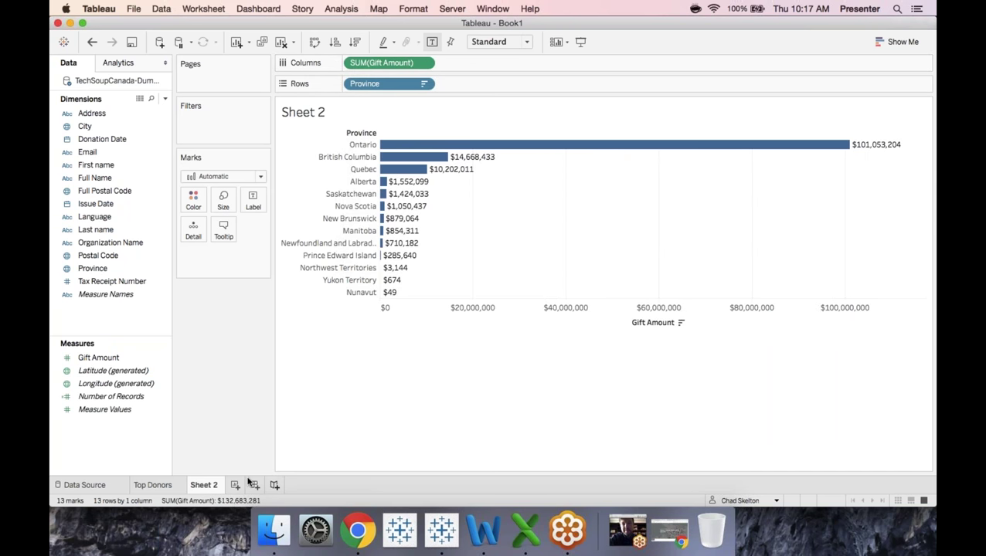
Rename the Sheet 2 worksheet as By Province.
{"action": "right_click", "coordinate": [207, 484]}
{"action": "left_click", "coordinate": [263, 372]}
{"action": "type", "text": "By P"}
{"action": "key", "text": "Return"}
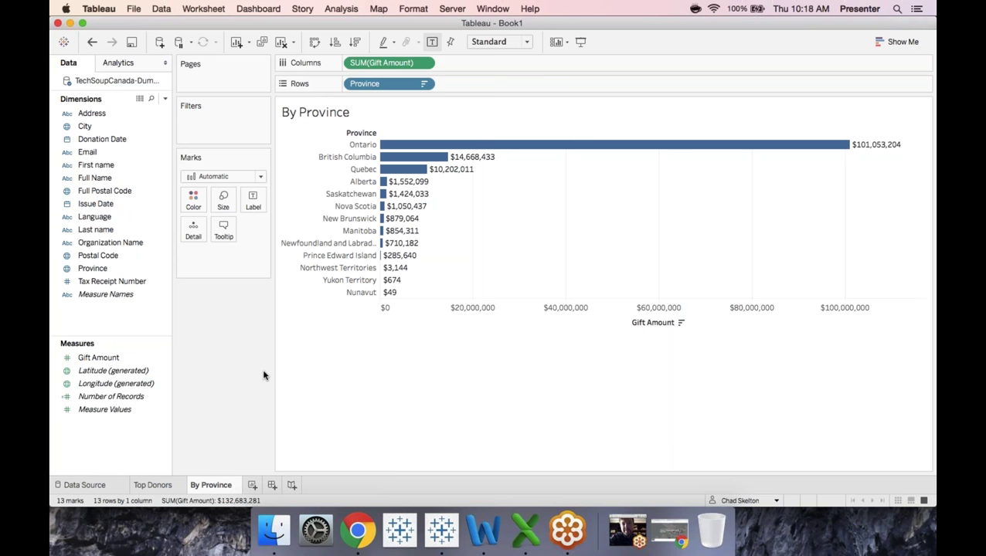
View the data source's underlying records and examine the Full Postal Code and shortened Postal Code columns.
{"action": "left_click", "coordinate": [140, 100]}
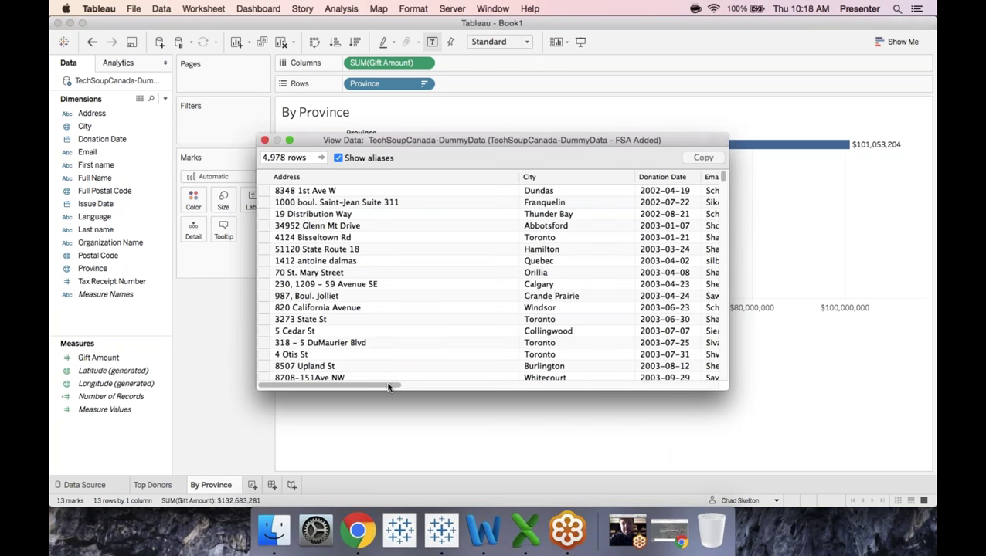
{"action": "left_click_drag", "start_coordinate": [392, 388], "coordinate": [534, 390]}
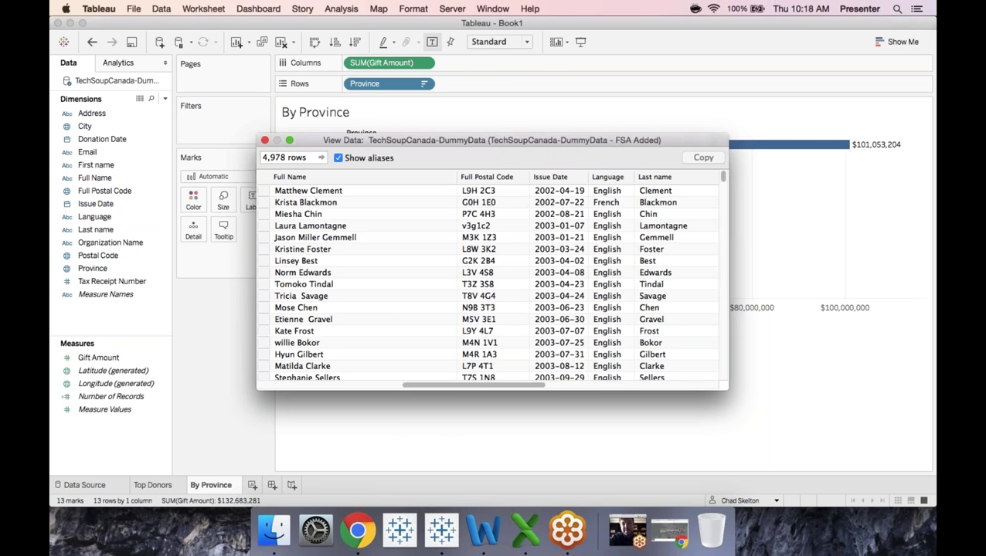
{"action": "scroll", "coordinate": [612, 207], "scroll_direction": "right", "scroll_amount": 5}
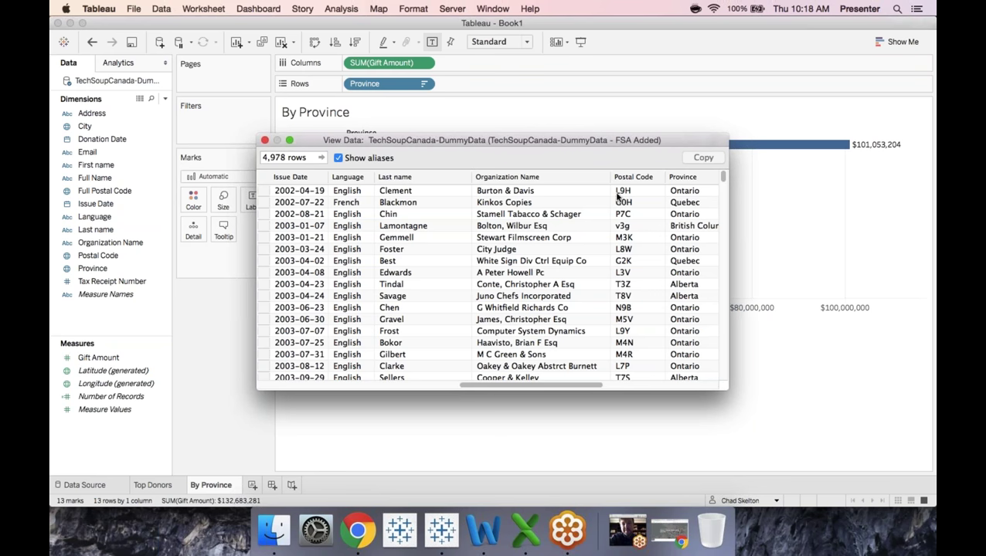
{"action": "left_click", "coordinate": [265, 140]}
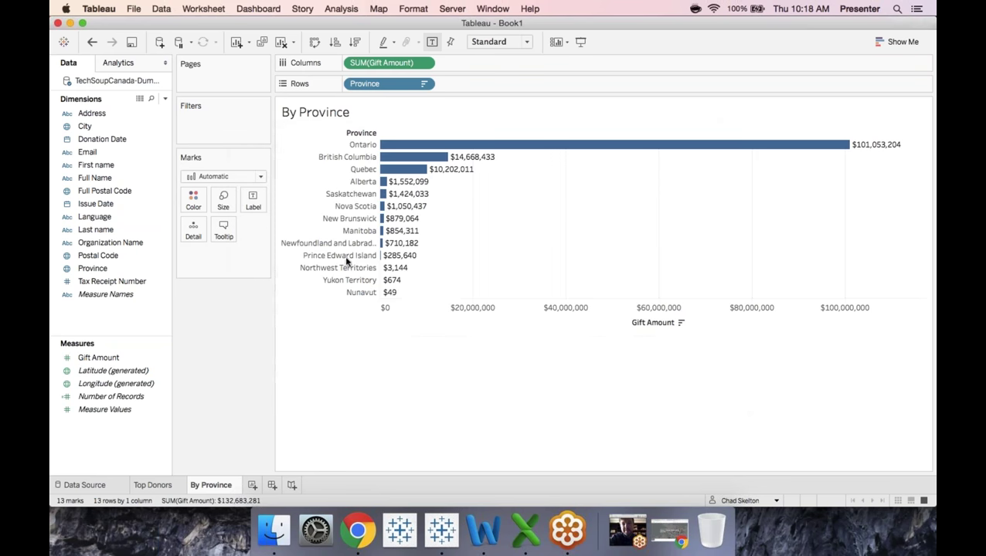
On a new worksheet, plot Postal Code as a filled map, and switch the chart to a symbol map.
{"action": "left_click", "coordinate": [252, 485]}
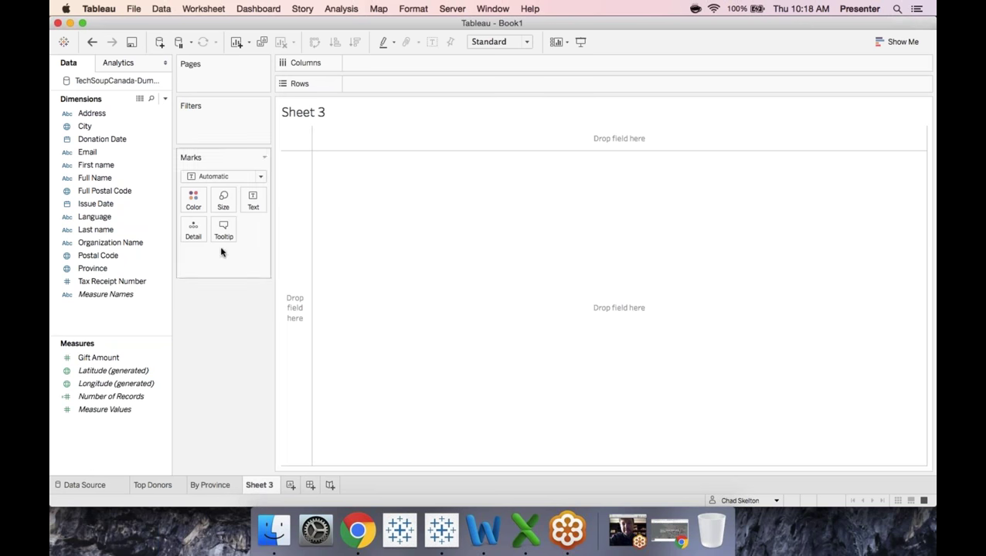
{"action": "left_click", "coordinate": [130, 257]}
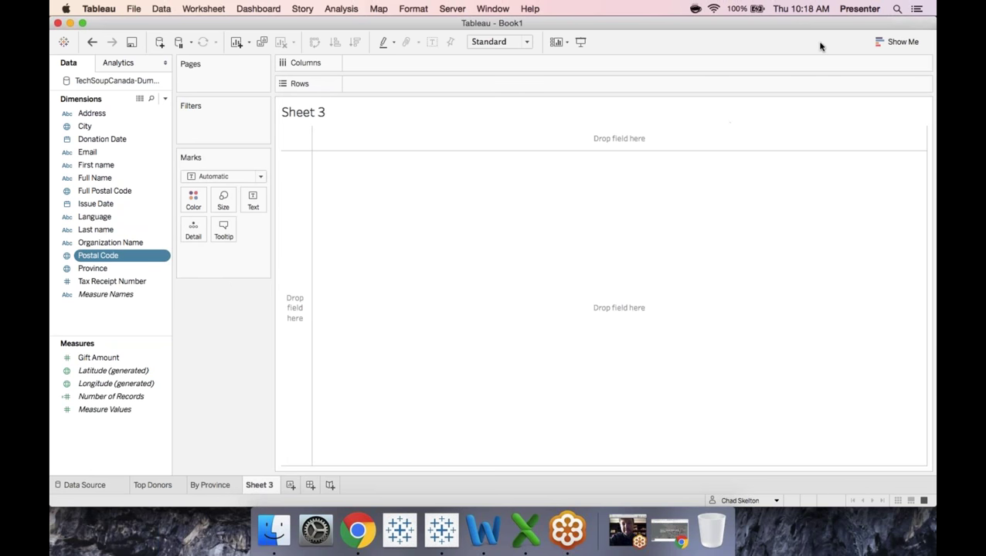
{"action": "left_click", "coordinate": [901, 44]}
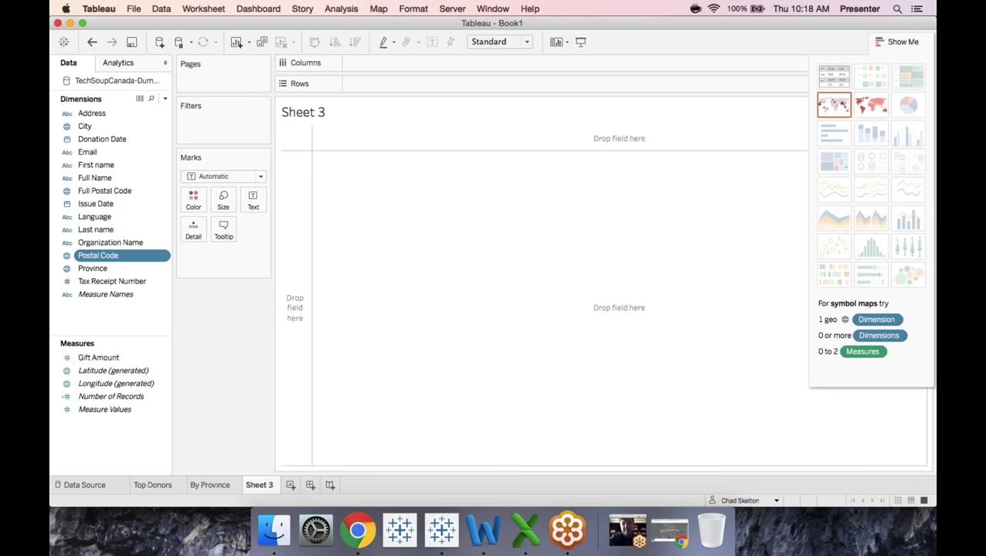
{"action": "left_click", "coordinate": [873, 106]}
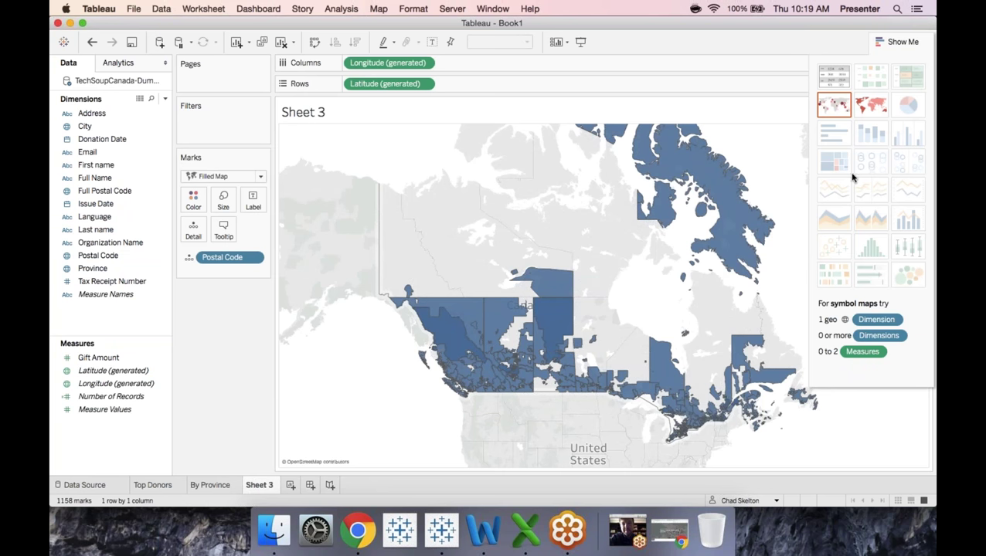
{"action": "left_click", "coordinate": [829, 110]}
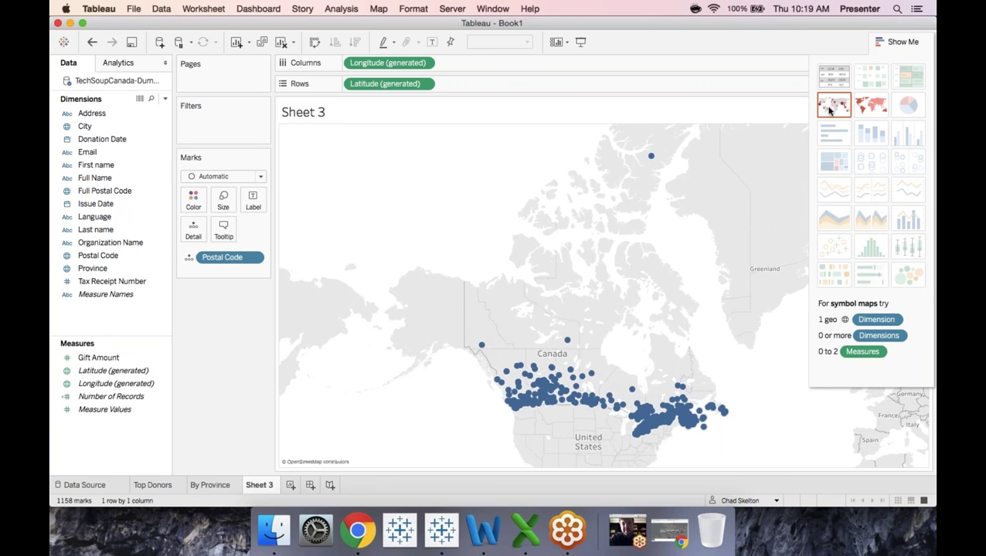
Size the postal code symbols by summed Gift Amount and inspect the details of a few marks on the map.
{"action": "left_click", "coordinate": [99, 357]}
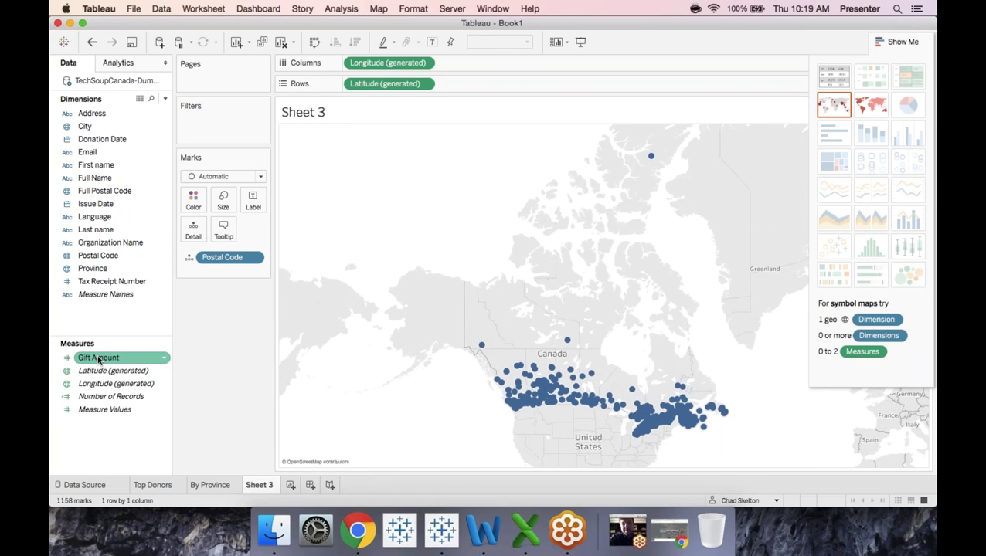
{"action": "left_click_drag", "start_coordinate": [99, 357], "coordinate": [216, 201]}
{"action": "left_click_drag", "start_coordinate": [99, 358], "coordinate": [221, 200]}
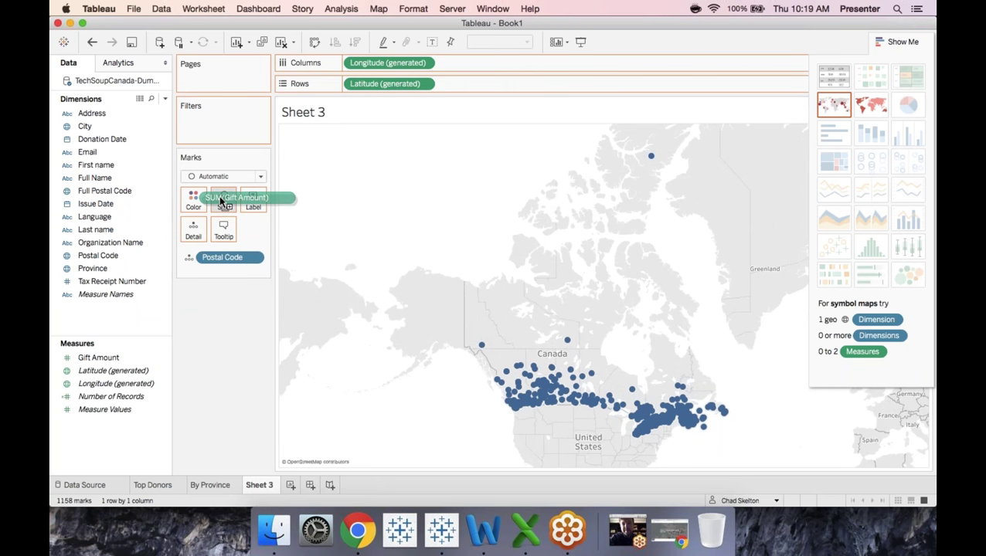
{"action": "left_click_drag", "start_coordinate": [221, 200], "coordinate": [223, 201]}
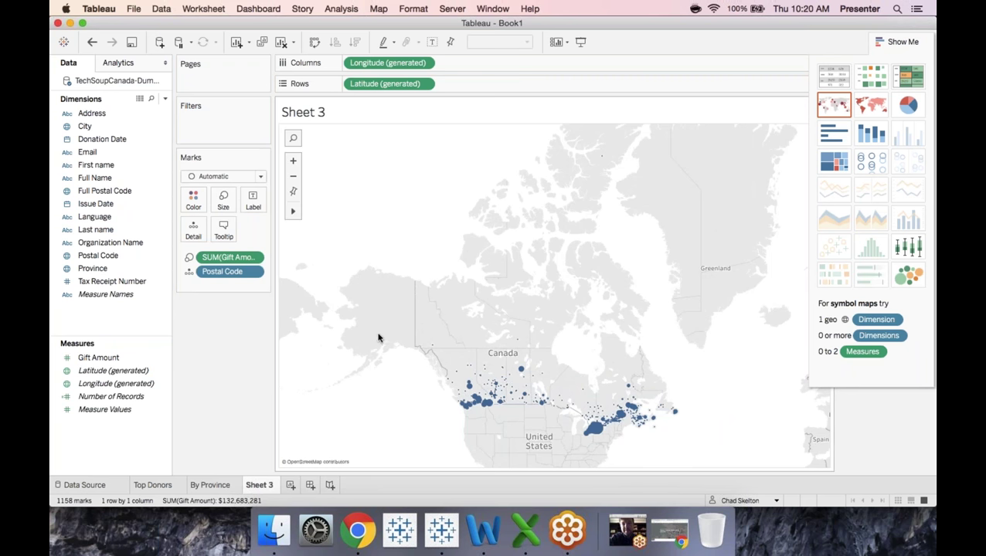
{"action": "mouse_move", "coordinate": [593, 430]}
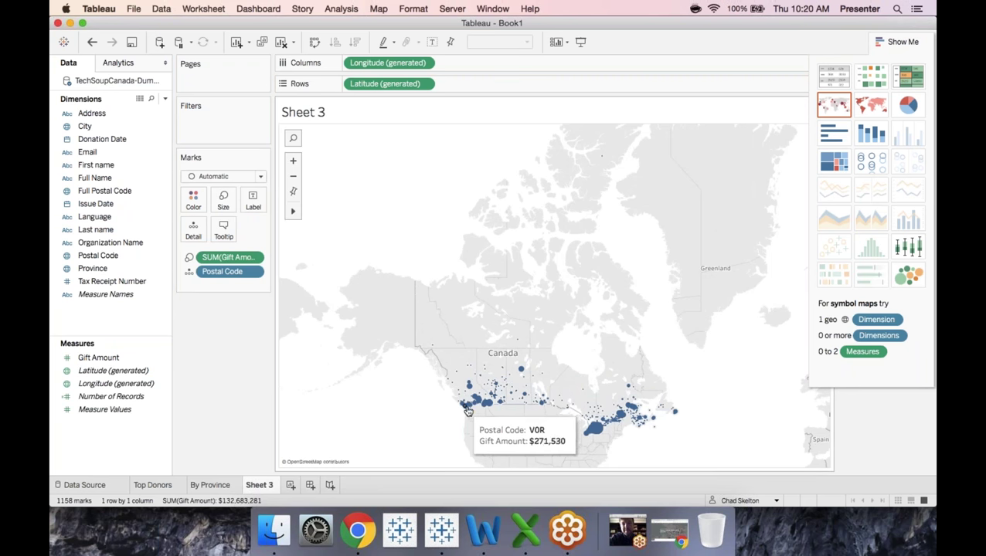
{"action": "mouse_move", "coordinate": [496, 392]}
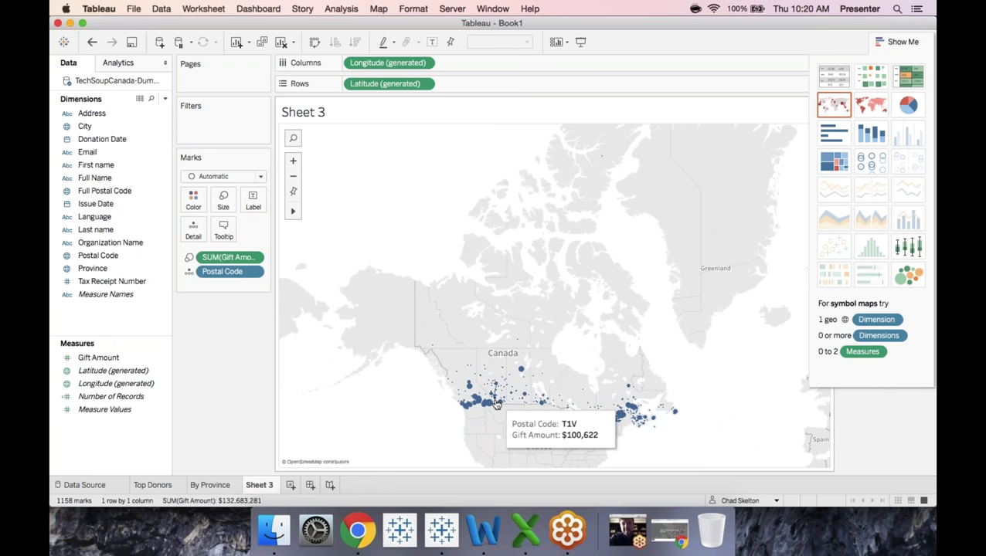
{"action": "mouse_move", "coordinate": [523, 374]}
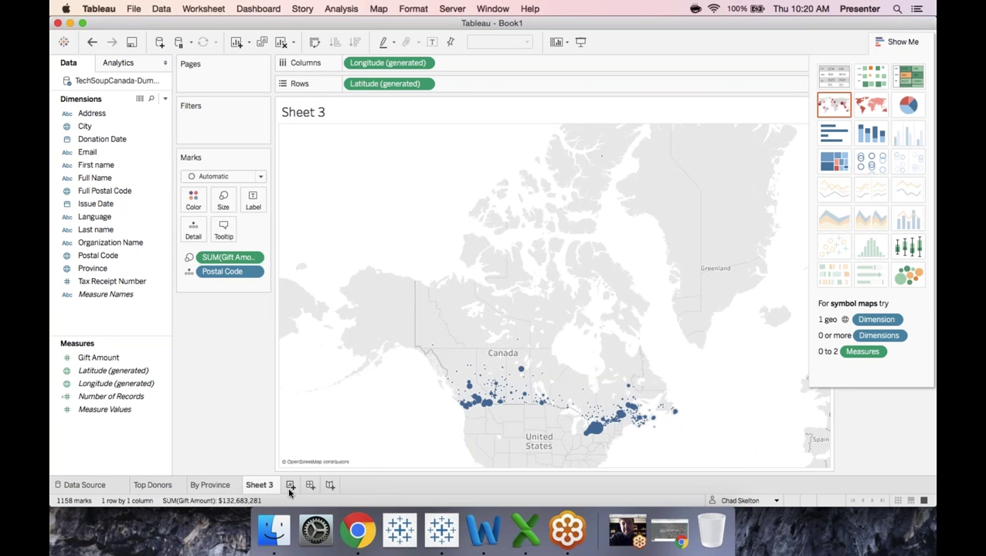
Rename the Sheet 3 worksheet as By Postal Code.
{"action": "right_click", "coordinate": [261, 484]}
{"action": "left_click", "coordinate": [309, 371]}
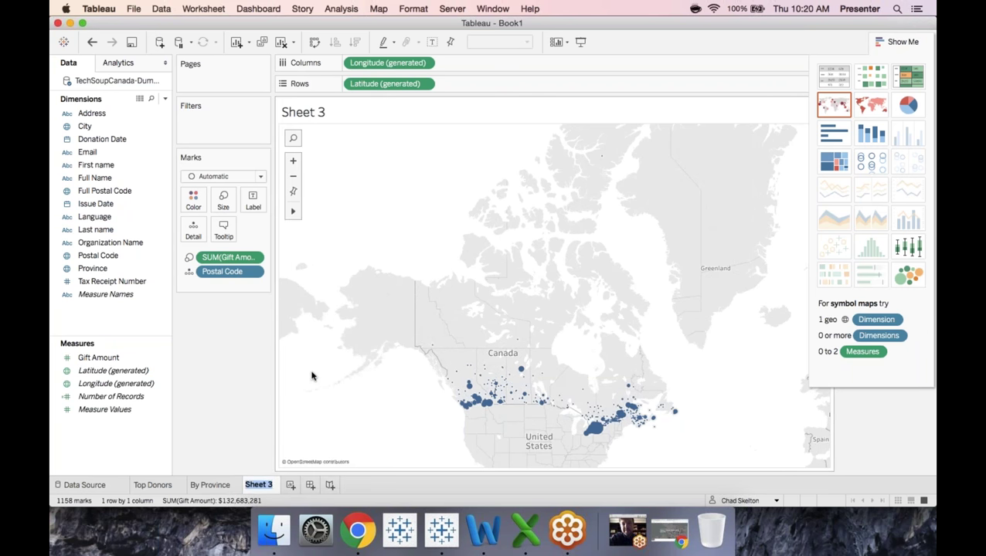
{"action": "type", "text": "By Postal Code"}
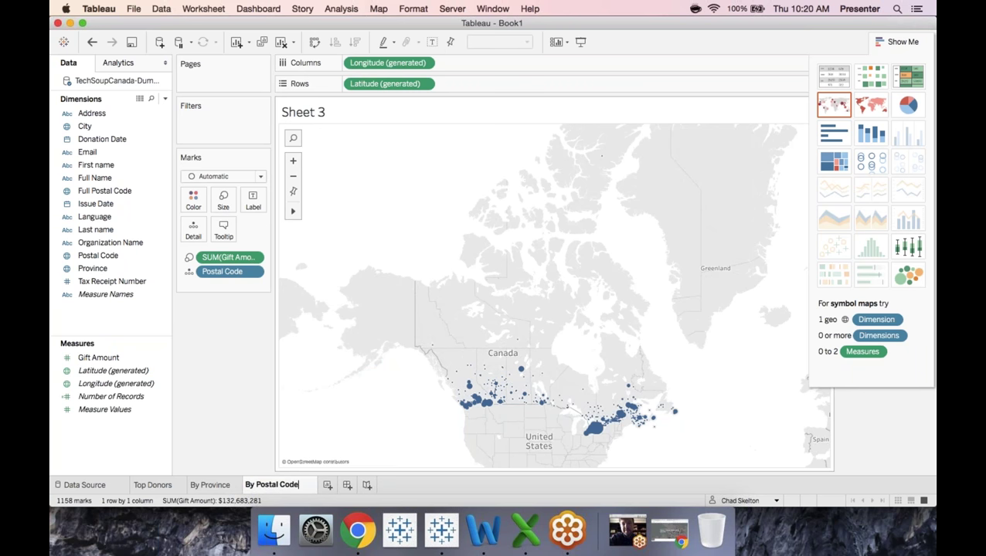
{"action": "key", "text": "Return"}
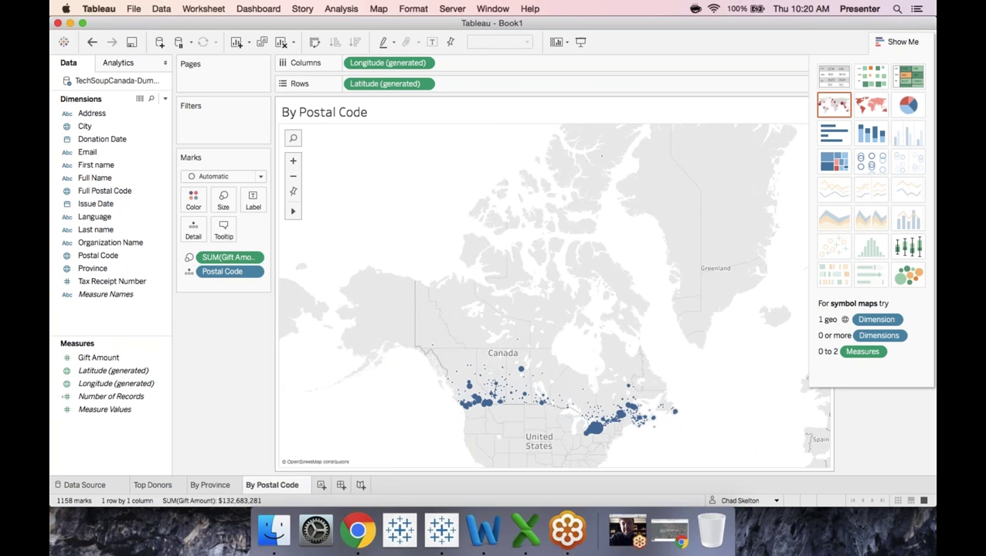
Review the By Province and Top Donors worksheets with the chart-type suggestions hidden.
{"action": "left_click", "coordinate": [209, 485]}
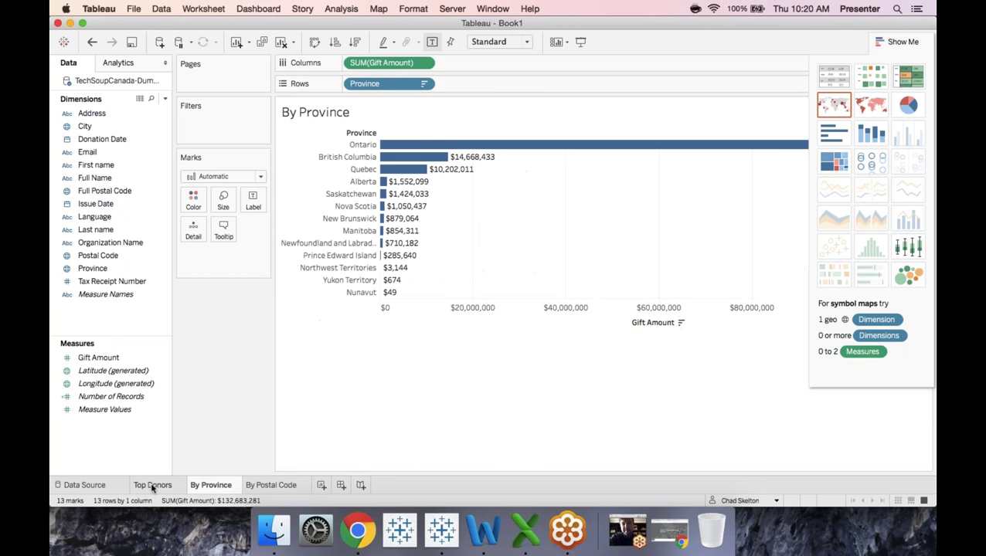
{"action": "left_click", "coordinate": [153, 484]}
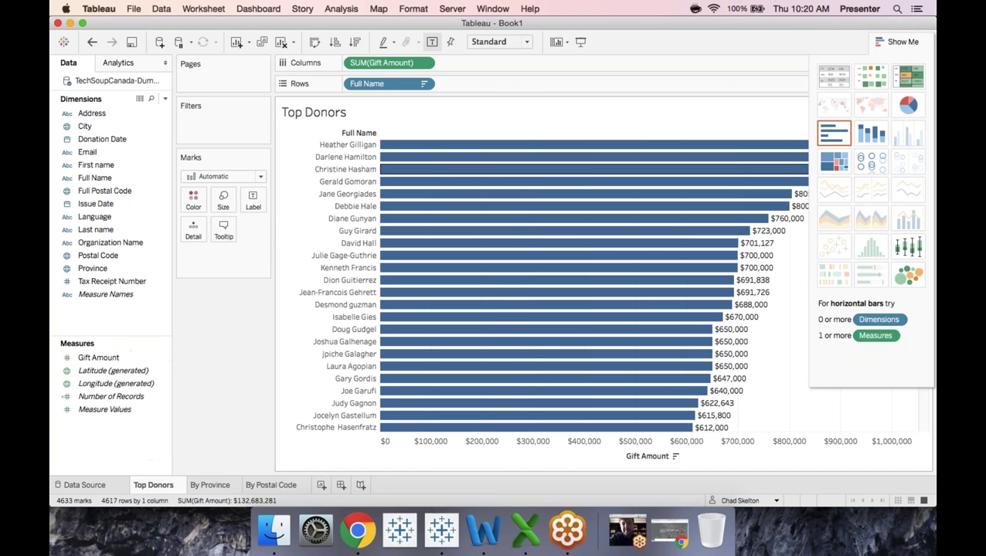
{"action": "left_click", "coordinate": [897, 41]}
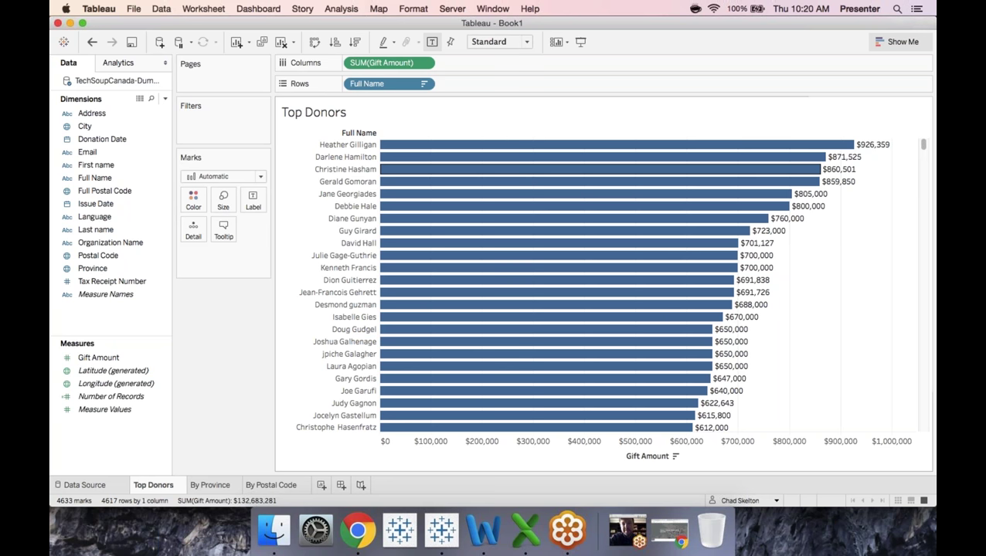
{"action": "left_click", "coordinate": [234, 484]}
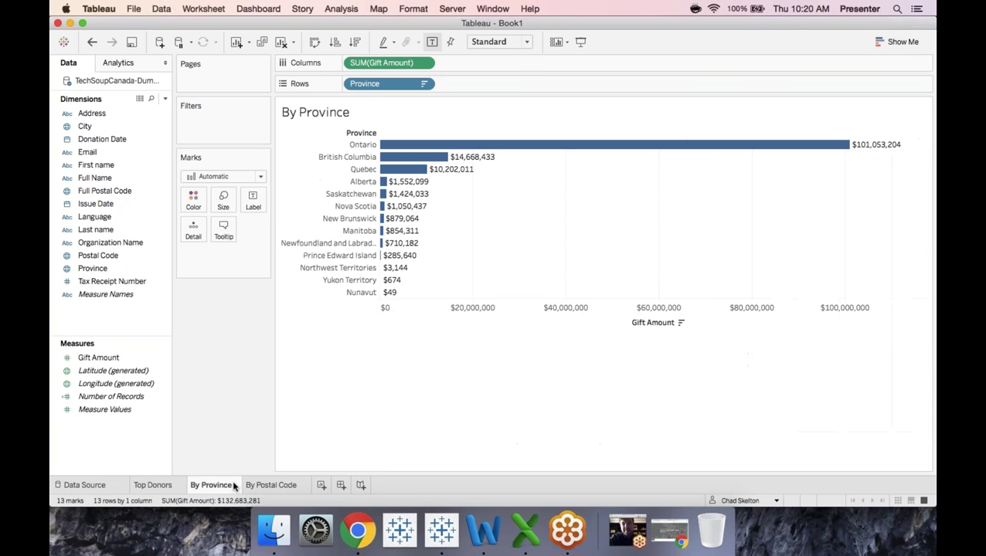
{"action": "mouse_move", "coordinate": [201, 482]}
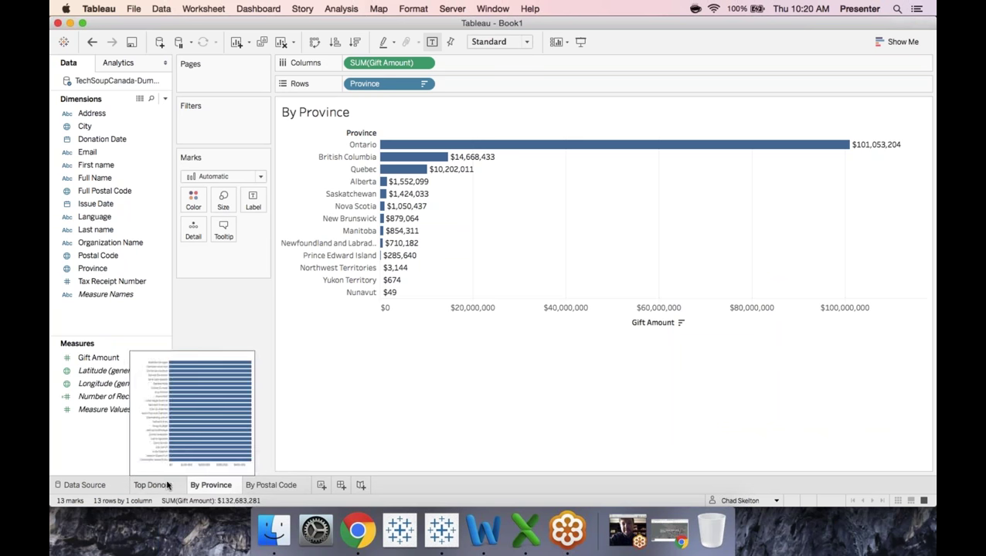
On the Top Donors worksheet, colour the donor bars by Province.
{"action": "left_click", "coordinate": [165, 482]}
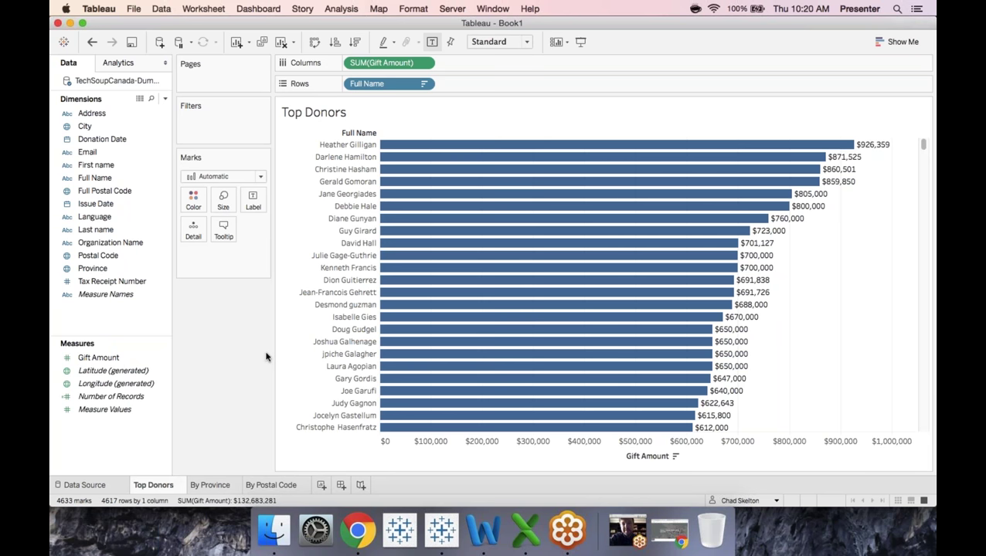
{"action": "left_click", "coordinate": [123, 268]}
{"action": "left_click_drag", "start_coordinate": [123, 268], "coordinate": [194, 197]}
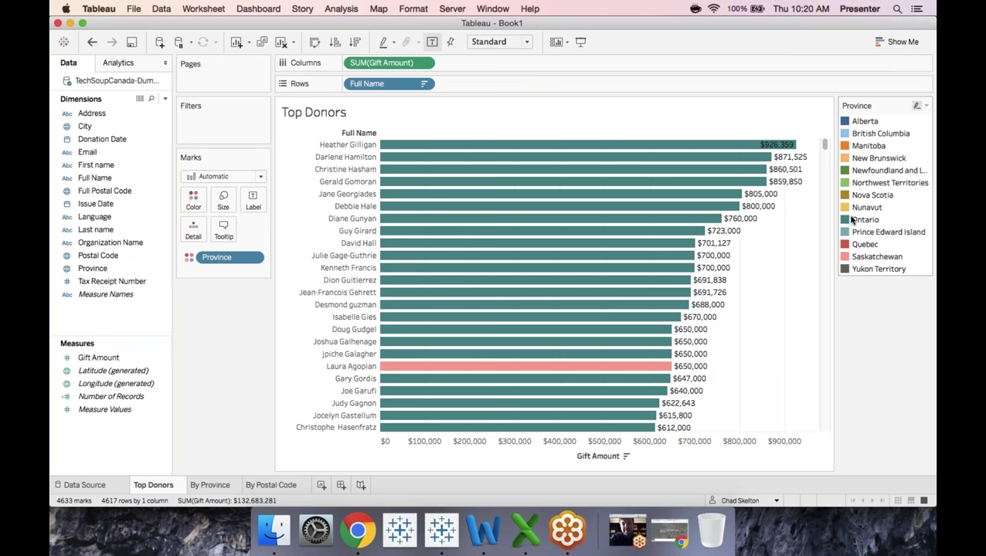
Edit the Province colours and assign purple from the Automatic palette to British Columbia.
{"action": "double_click", "coordinate": [858, 183]}
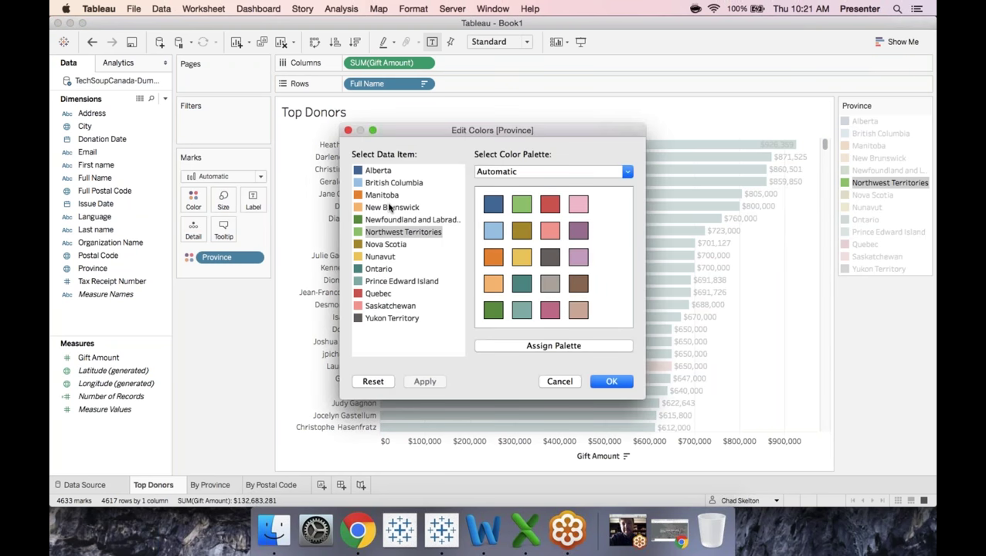
{"action": "left_click", "coordinate": [389, 184]}
{"action": "left_click", "coordinate": [578, 230]}
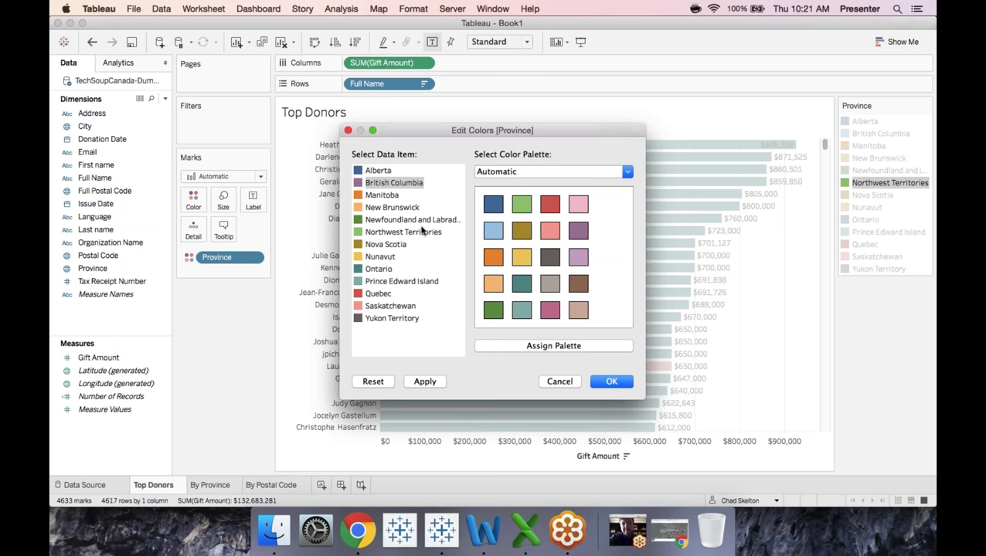
Browse the custom colour picker's modes for British Columbia, dismiss the picker, and apply the edited Province colours.
{"action": "left_click", "coordinate": [373, 186]}
{"action": "double_click", "coordinate": [373, 186]}
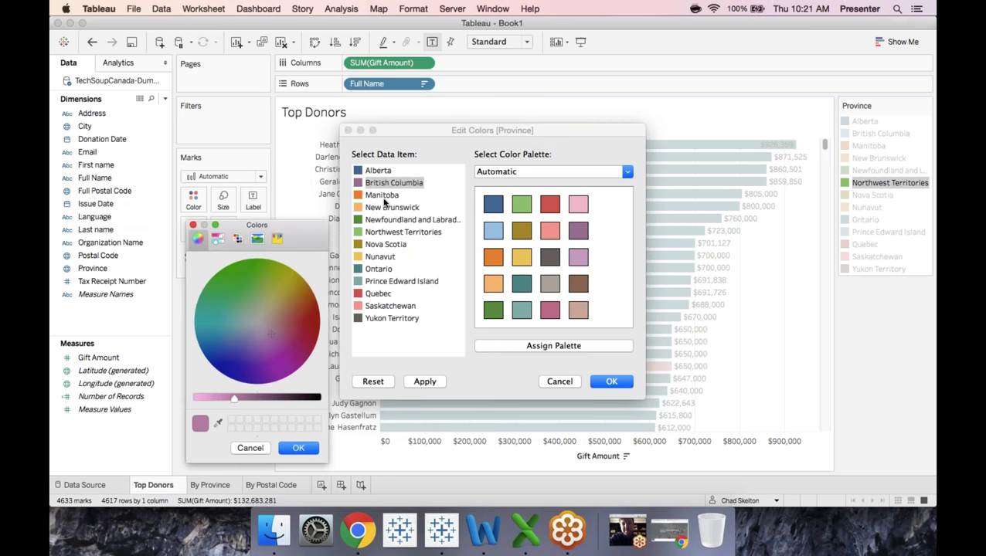
{"action": "left_click", "coordinate": [219, 240]}
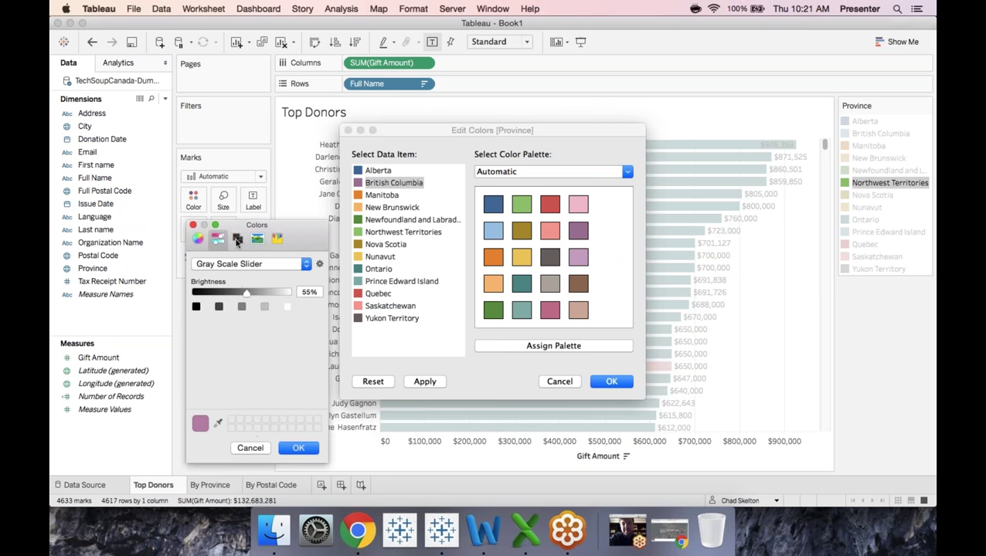
{"action": "left_click", "coordinate": [237, 240]}
{"action": "left_click", "coordinate": [257, 240]}
{"action": "left_click", "coordinate": [237, 239]}
{"action": "left_click", "coordinate": [217, 239]}
{"action": "left_click", "coordinate": [198, 240]}
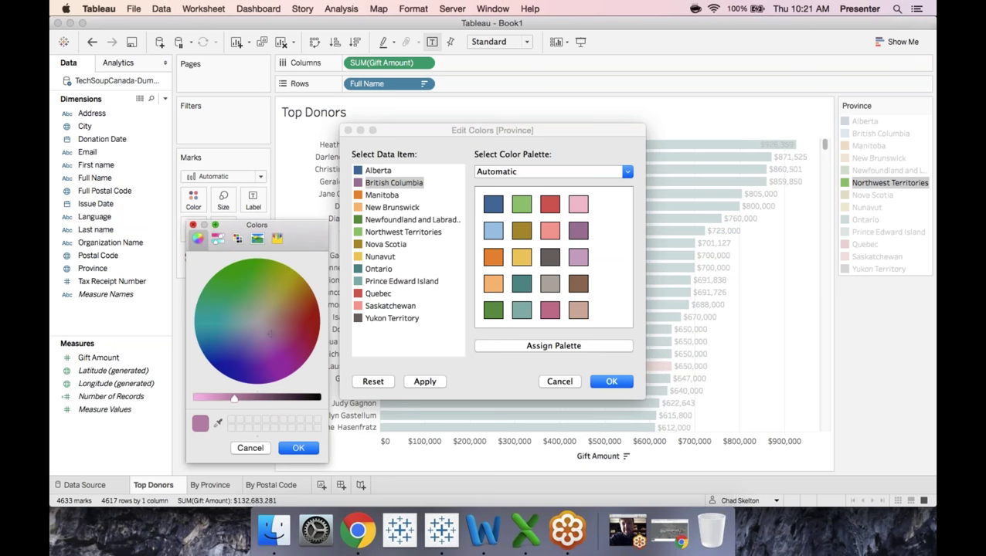
{"action": "left_click", "coordinate": [192, 225]}
{"action": "left_click", "coordinate": [610, 381]}
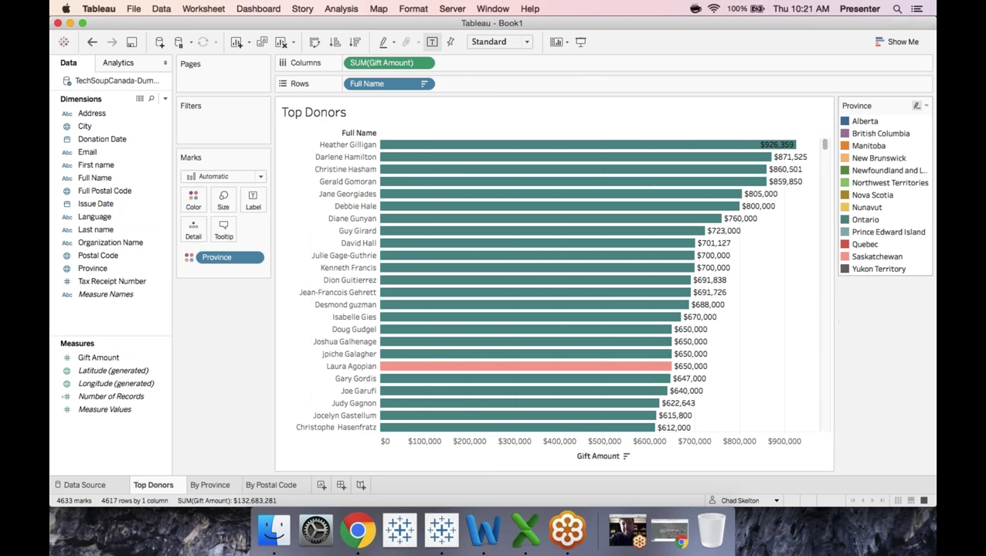
Examine the province-coloured bars further down the Top Donors chart, and return to the By Postal Code map.
{"action": "mouse_move", "coordinate": [535, 384]}
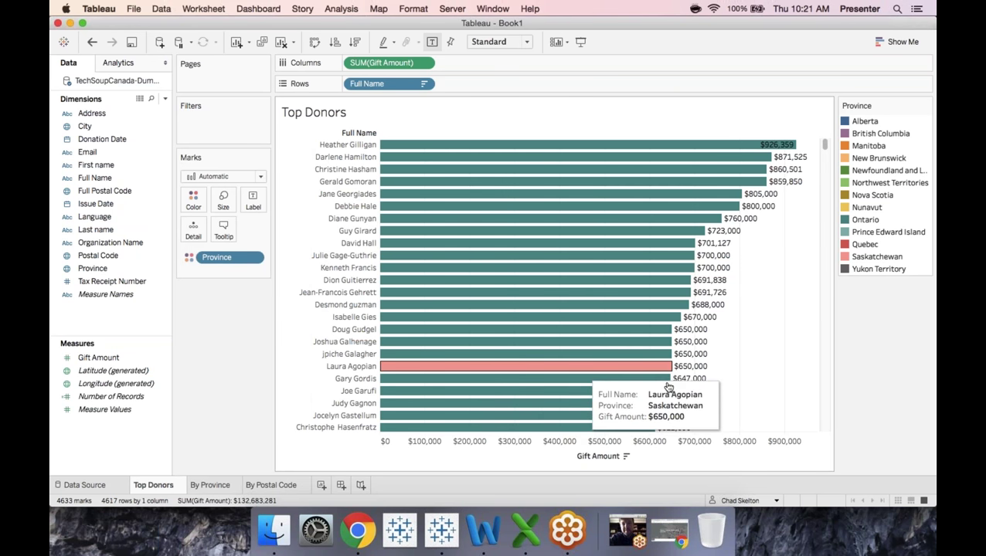
{"action": "scroll", "coordinate": [806, 390], "scroll_direction": "down", "scroll_amount": 5}
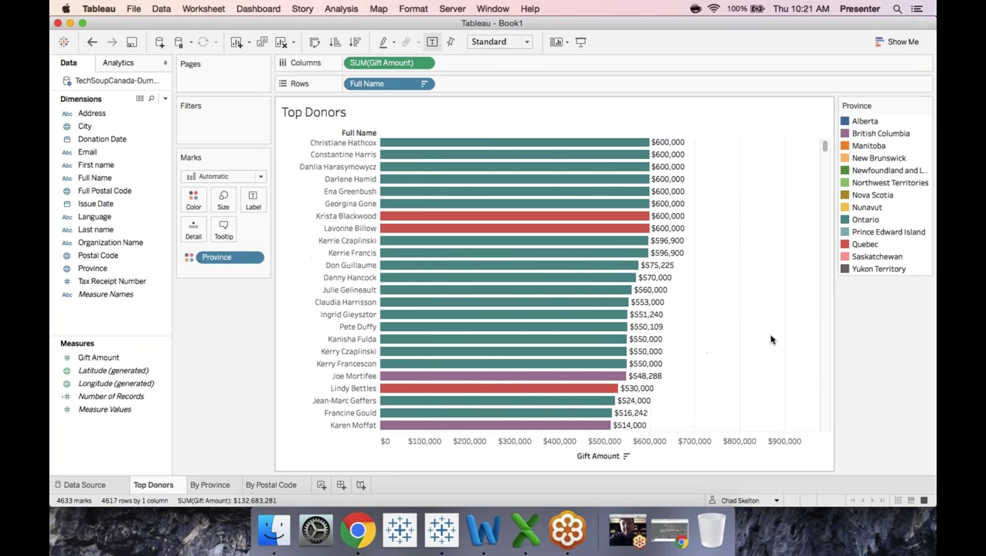
{"action": "mouse_move", "coordinate": [623, 225]}
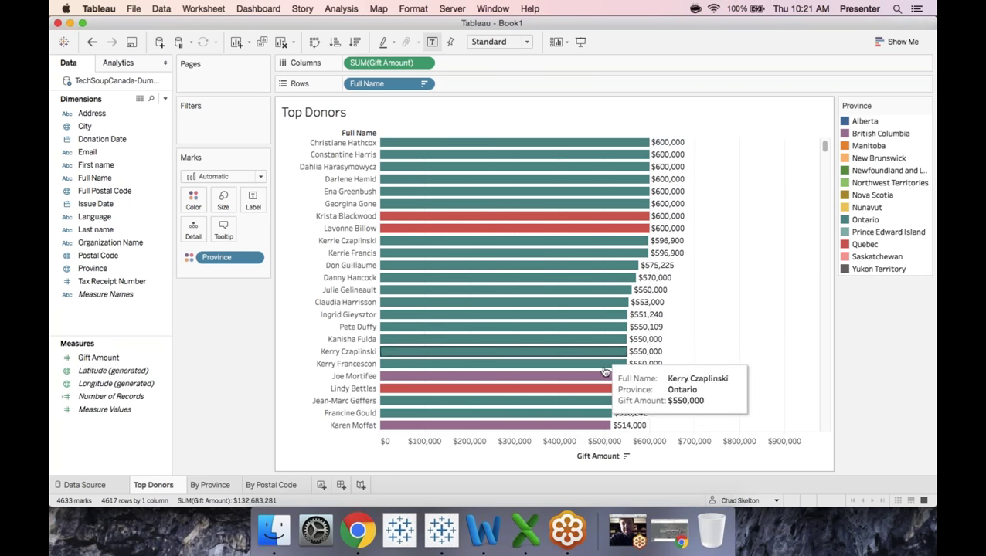
{"action": "left_click", "coordinate": [268, 480]}
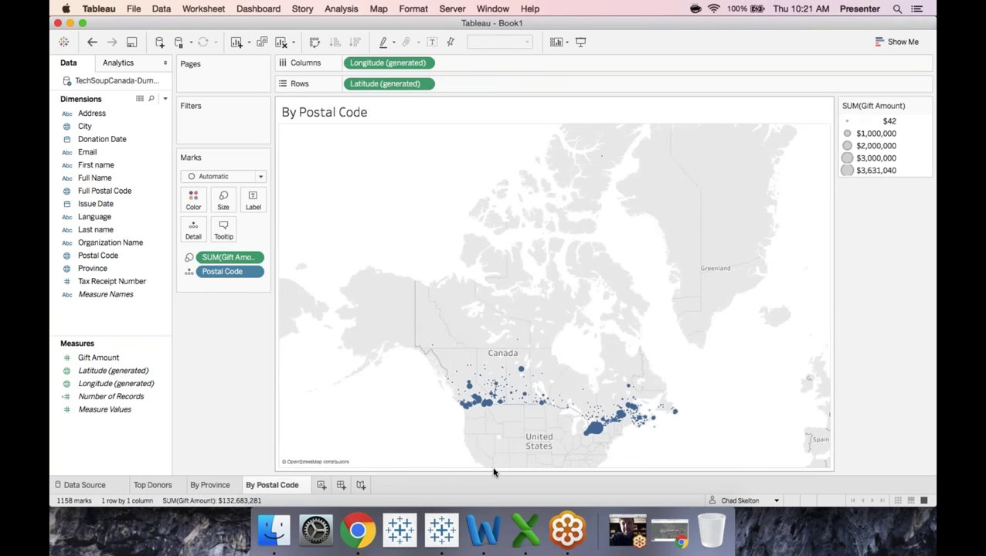
Colour the By Postal Code map marks and the By Province bars by Province, and check the matching colours across the worksheets.
{"action": "left_click_drag", "start_coordinate": [110, 268], "coordinate": [193, 199]}
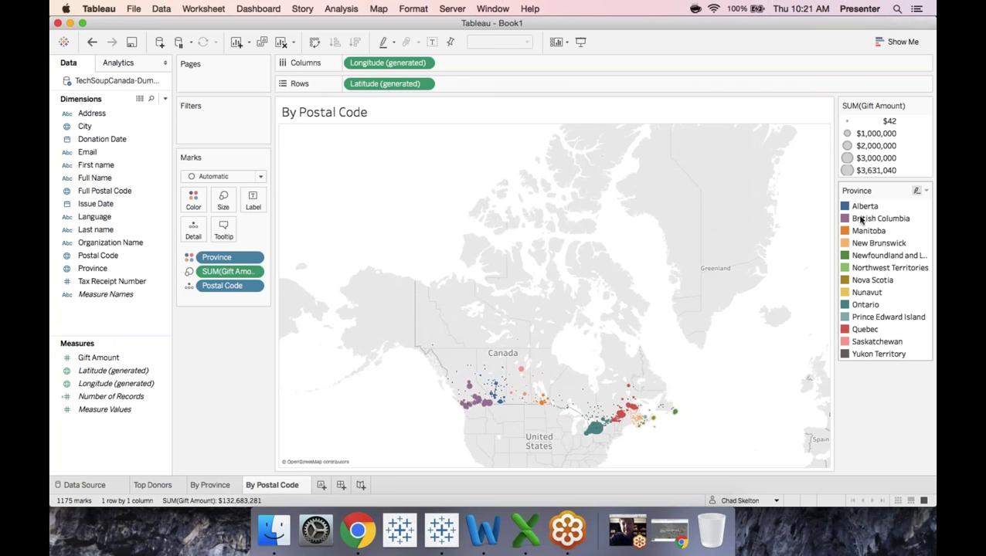
{"action": "mouse_move", "coordinate": [499, 403]}
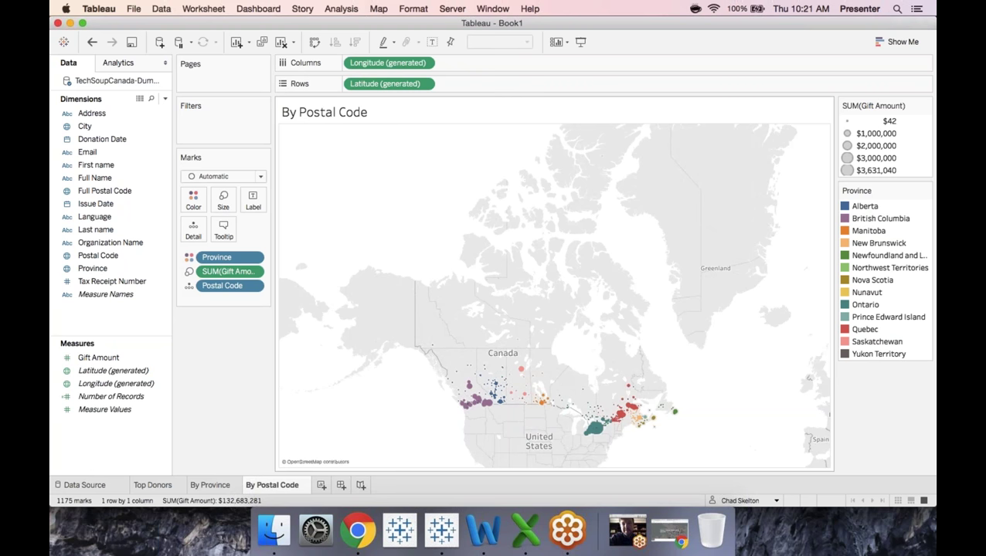
{"action": "left_click", "coordinate": [221, 486]}
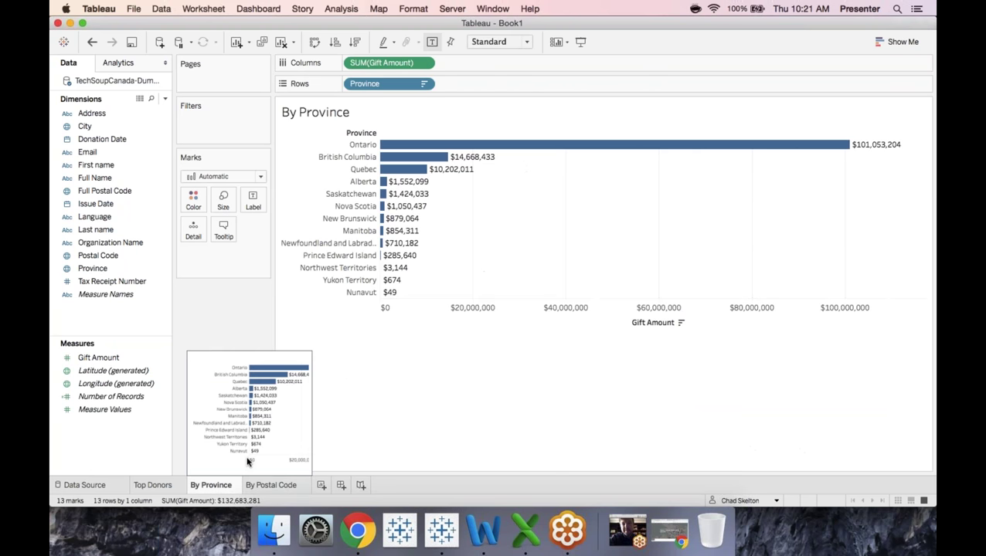
{"action": "left_click_drag", "start_coordinate": [97, 268], "coordinate": [192, 207]}
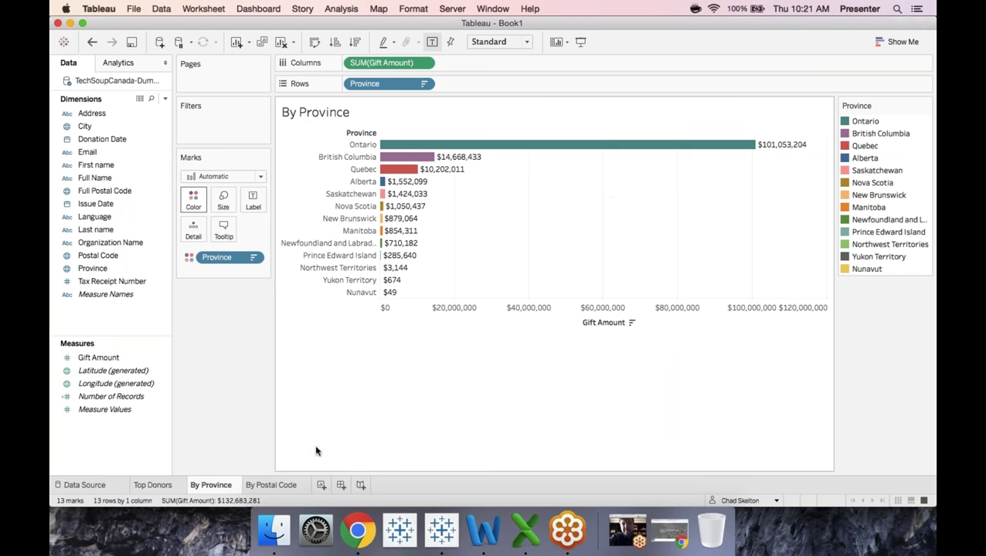
{"action": "left_click", "coordinate": [158, 487]}
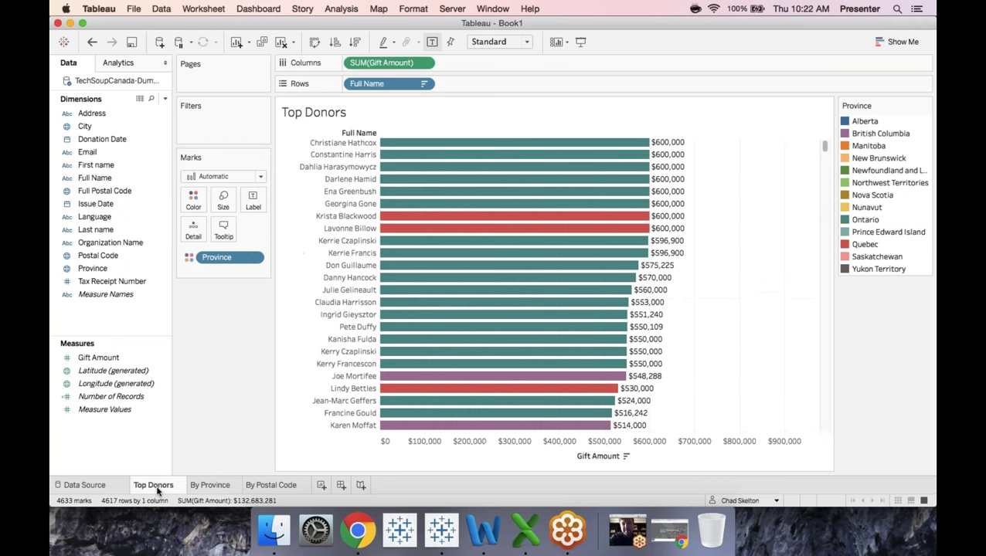
{"action": "left_click", "coordinate": [295, 483]}
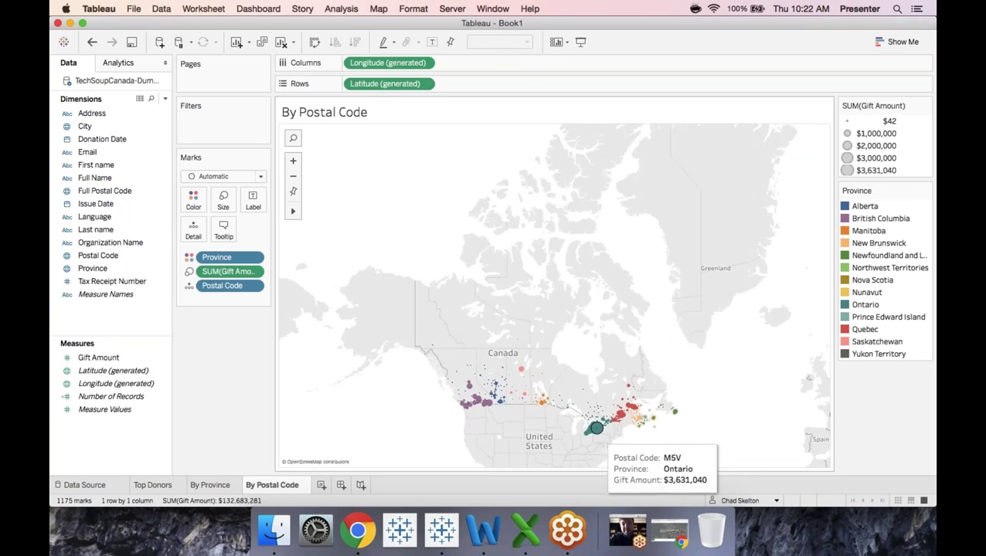
{"action": "mouse_move", "coordinate": [587, 438]}
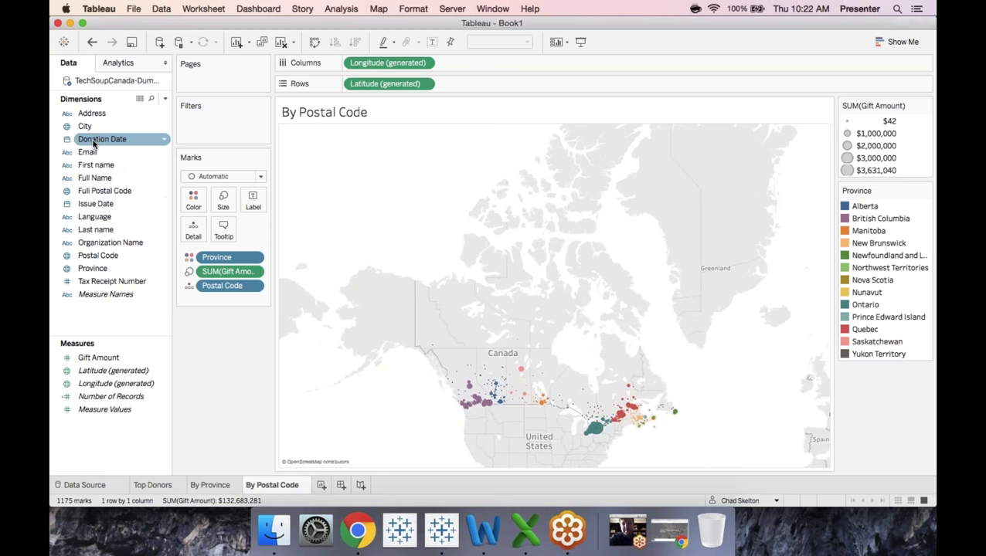
Create a new worksheet and chart Gift Amount as a line by year of Donation Date.
{"action": "left_click", "coordinate": [320, 485]}
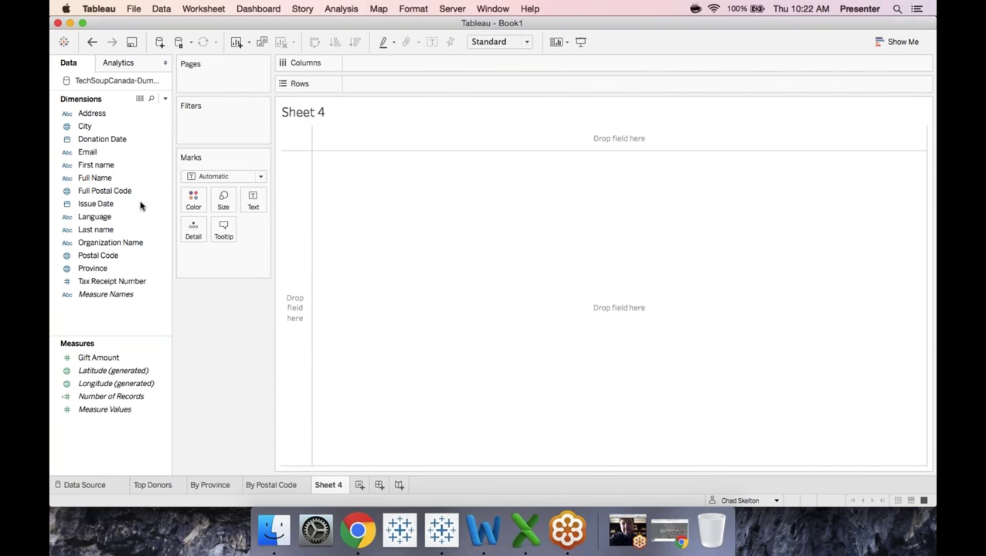
{"action": "left_click_drag", "start_coordinate": [121, 138], "coordinate": [373, 64]}
{"action": "left_click_drag", "start_coordinate": [98, 357], "coordinate": [365, 85]}
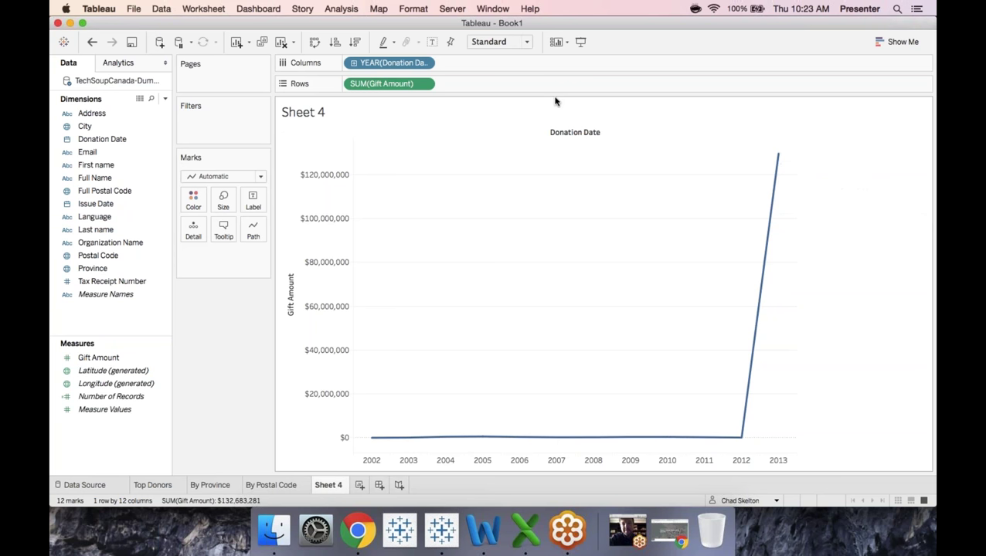
Regroup the Donation Date column by discrete Month, combining all years, and inspect the monthly gift totals.
{"action": "left_click", "coordinate": [424, 63]}
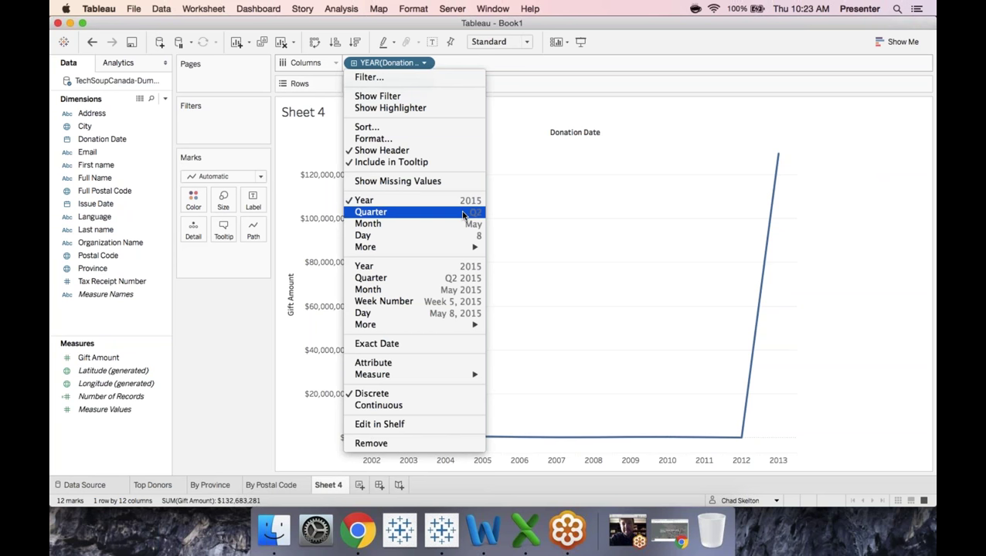
{"action": "mouse_move", "coordinate": [464, 248]}
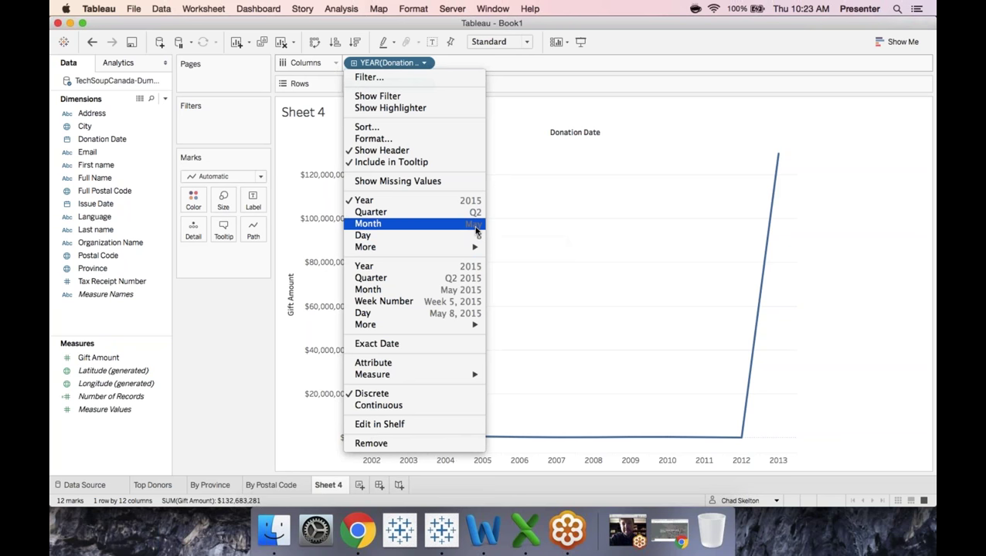
{"action": "left_click", "coordinate": [475, 229]}
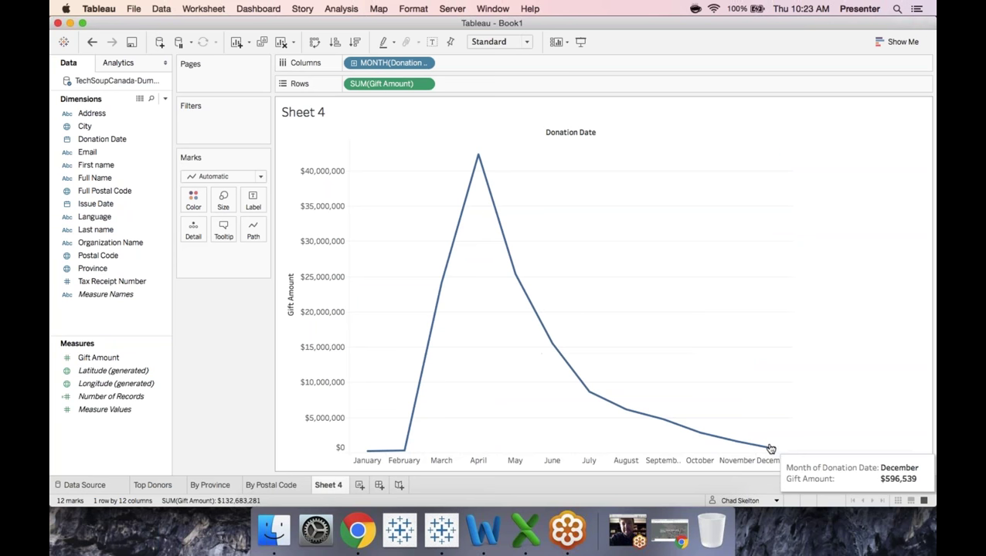
{"action": "mouse_move", "coordinate": [477, 156]}
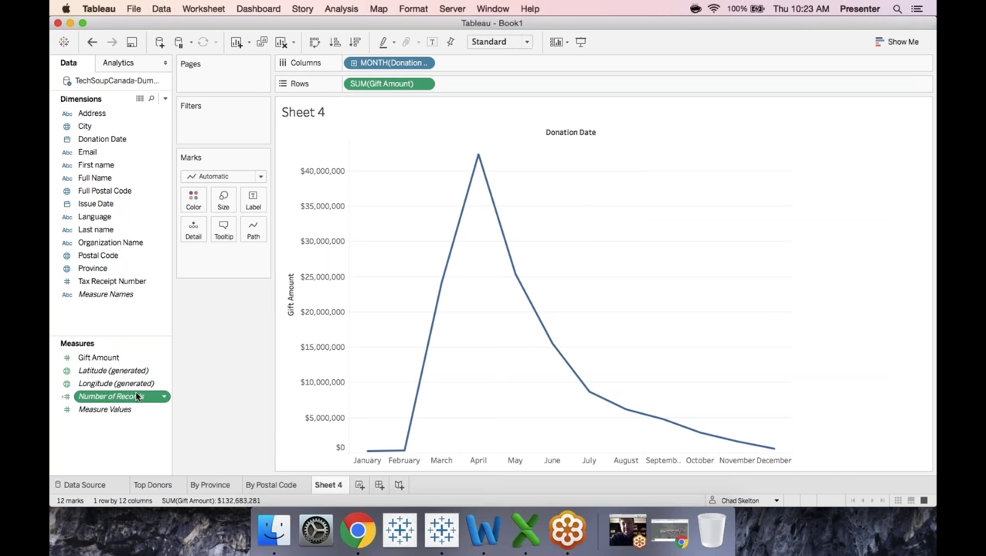
Add Number of Records as a second row to compare monthly donation counts with gift amounts, and remove it again.
{"action": "left_click_drag", "start_coordinate": [129, 398], "coordinate": [462, 87]}
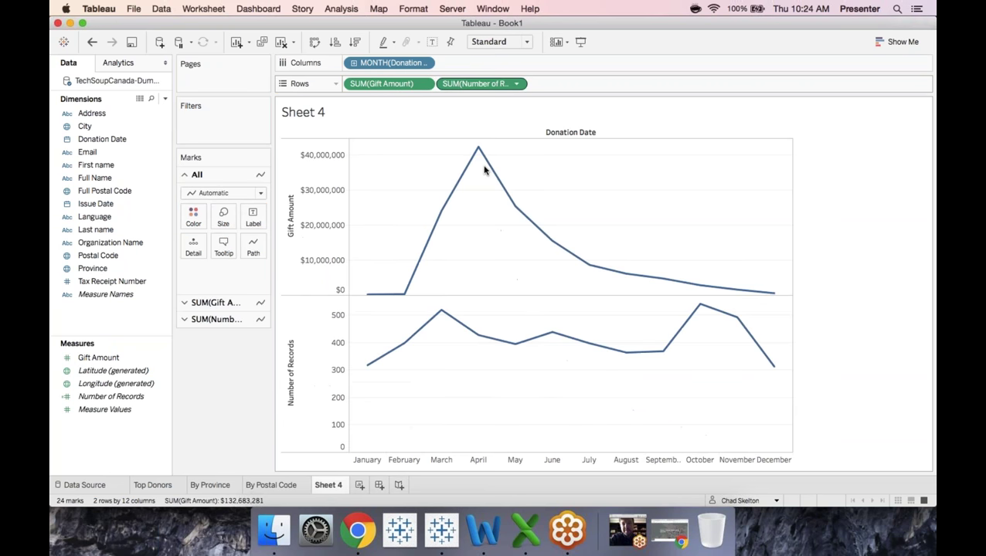
{"action": "mouse_move", "coordinate": [441, 312]}
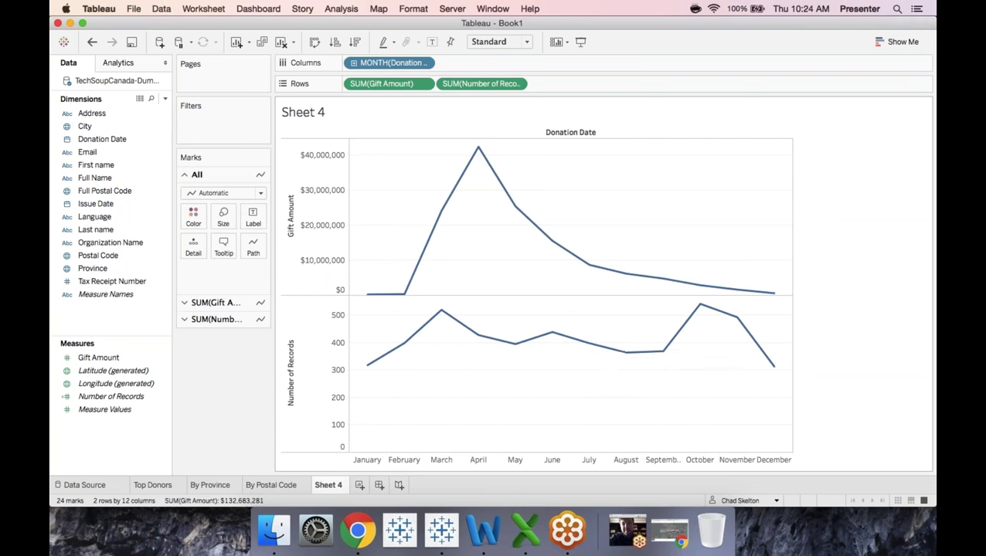
{"action": "mouse_move", "coordinate": [736, 317]}
{"action": "mouse_move", "coordinate": [765, 363]}
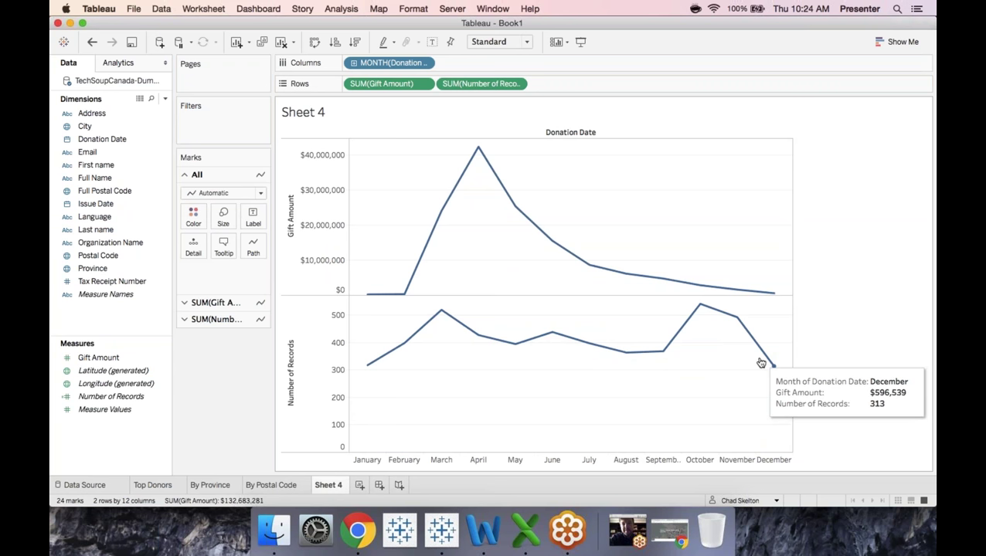
{"action": "mouse_move", "coordinate": [477, 335]}
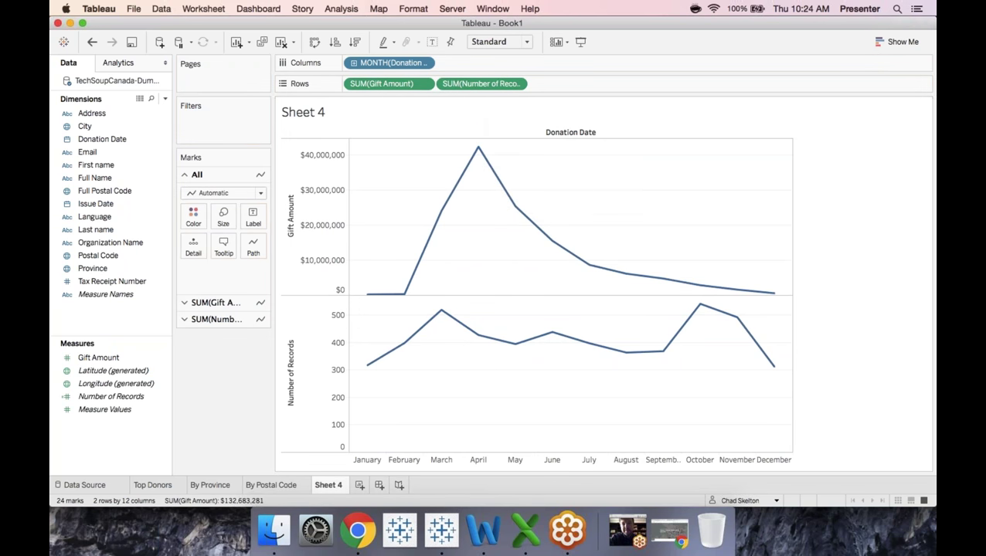
{"action": "left_click_drag", "start_coordinate": [480, 83], "coordinate": [131, 215]}
{"action": "left_click_drag", "start_coordinate": [121, 215], "coordinate": [123, 217]}
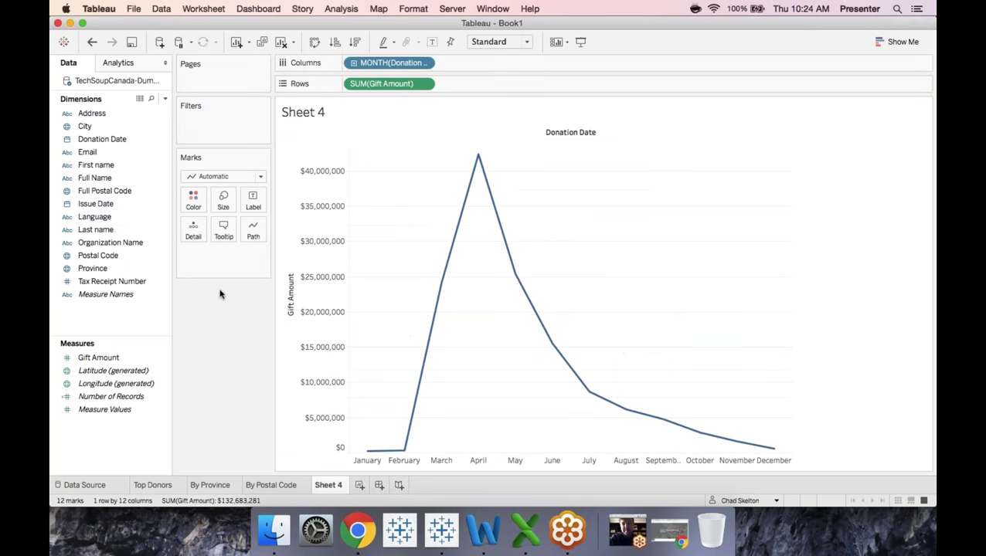
Rename the Sheet 4 worksheet as By Date.
{"action": "right_click", "coordinate": [327, 486]}
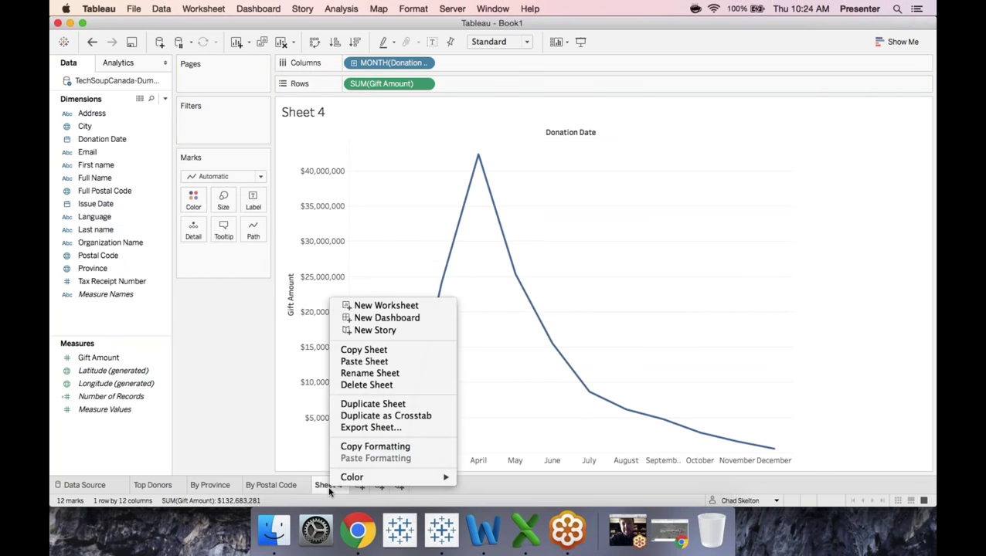
{"action": "left_click", "coordinate": [370, 373]}
{"action": "type", "text": "By Date"}
{"action": "key", "text": "Return"}
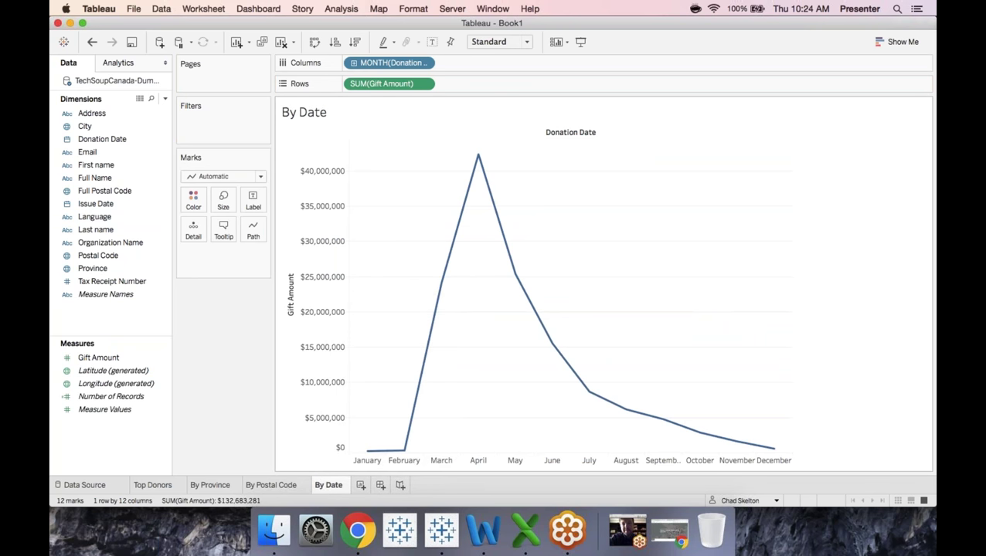
Review the four finished worksheets and create a new blank dashboard for them.
{"action": "left_click", "coordinate": [164, 486]}
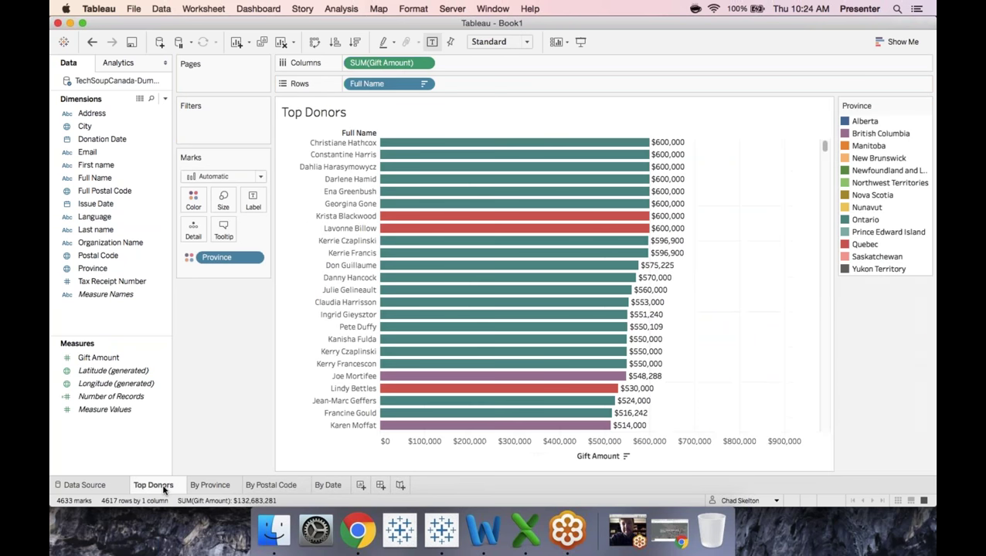
{"action": "left_click", "coordinate": [221, 486]}
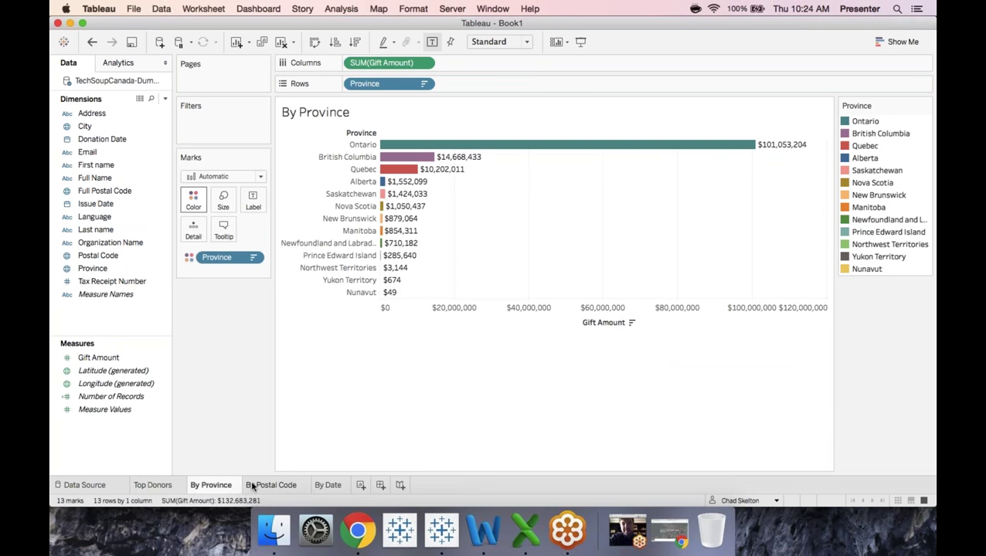
{"action": "left_click", "coordinate": [276, 485]}
{"action": "left_click", "coordinate": [327, 485]}
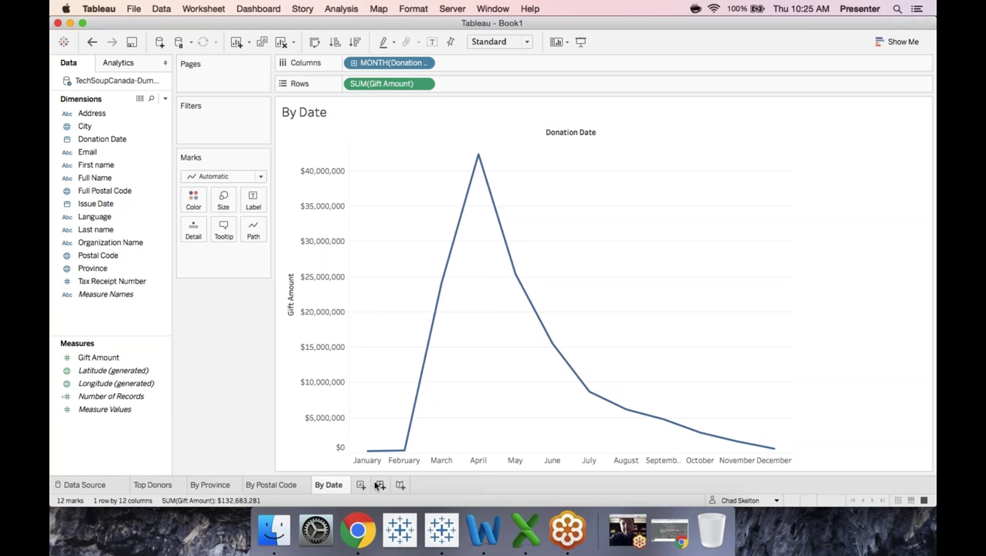
{"action": "left_click", "coordinate": [380, 486]}
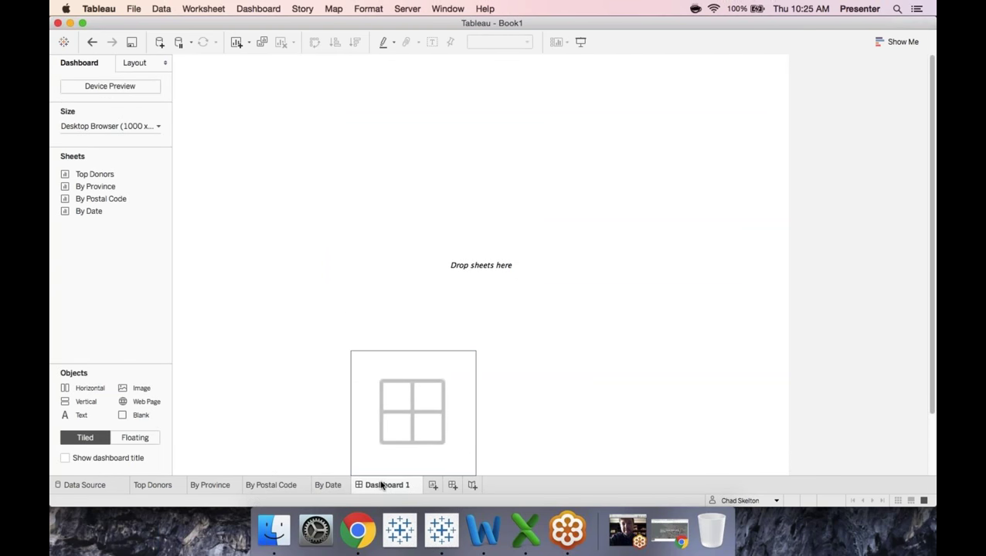
{"action": "left_click", "coordinate": [176, 486]}
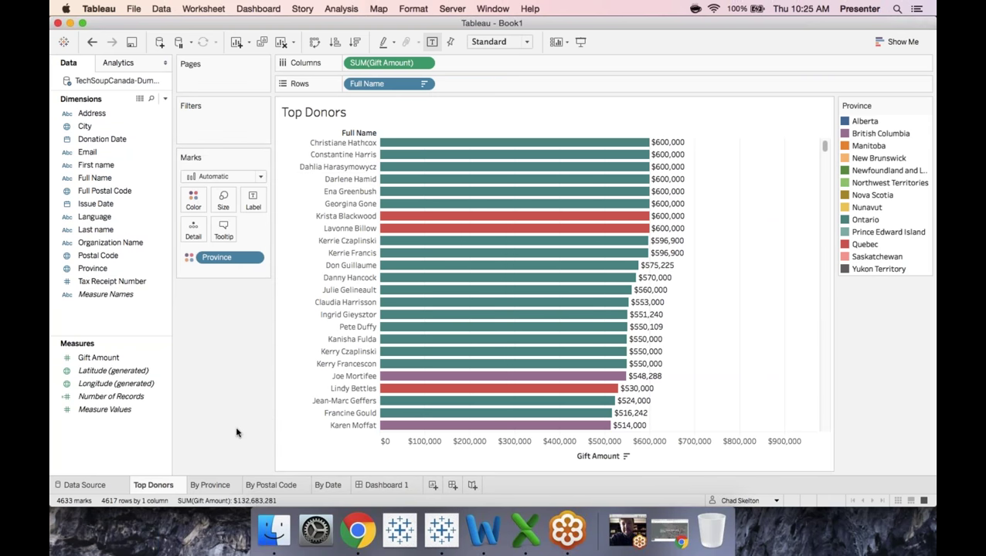
{"action": "left_click", "coordinate": [368, 487]}
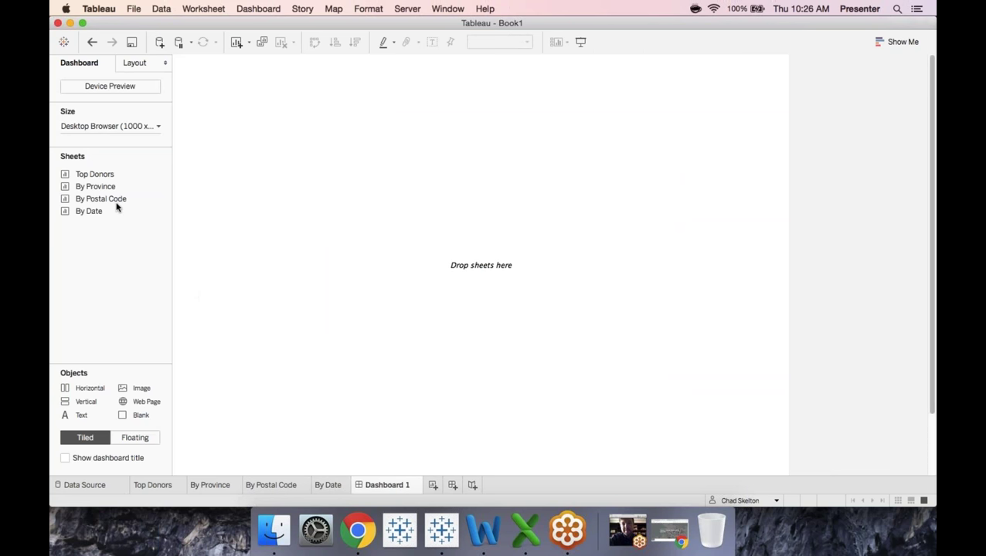
{"action": "mouse_move", "coordinate": [96, 202]}
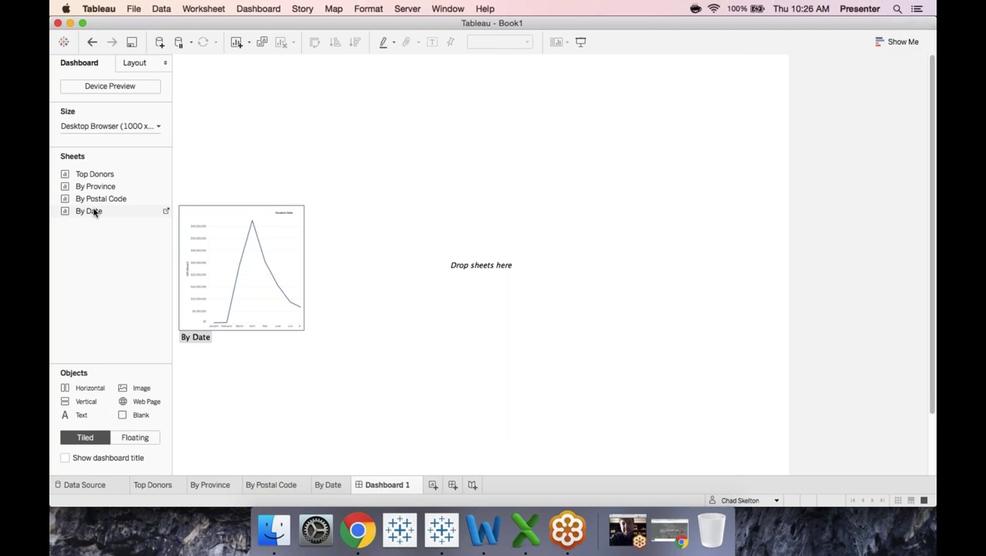
Give the dashboard the Laptop Browser (800 x 600) fixed size and widen it to 900 px.
{"action": "left_click", "coordinate": [158, 126]}
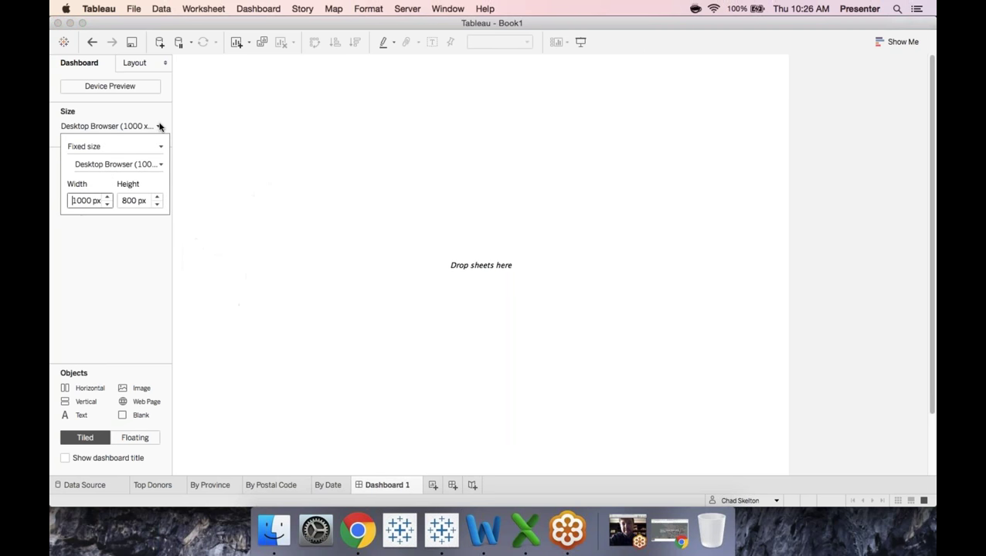
{"action": "left_click", "coordinate": [159, 165]}
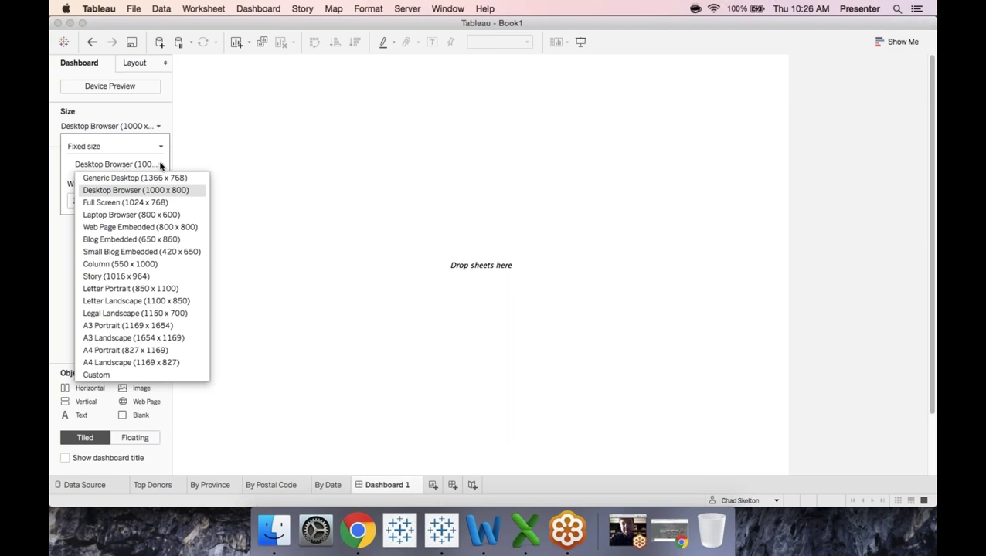
{"action": "left_click", "coordinate": [161, 217]}
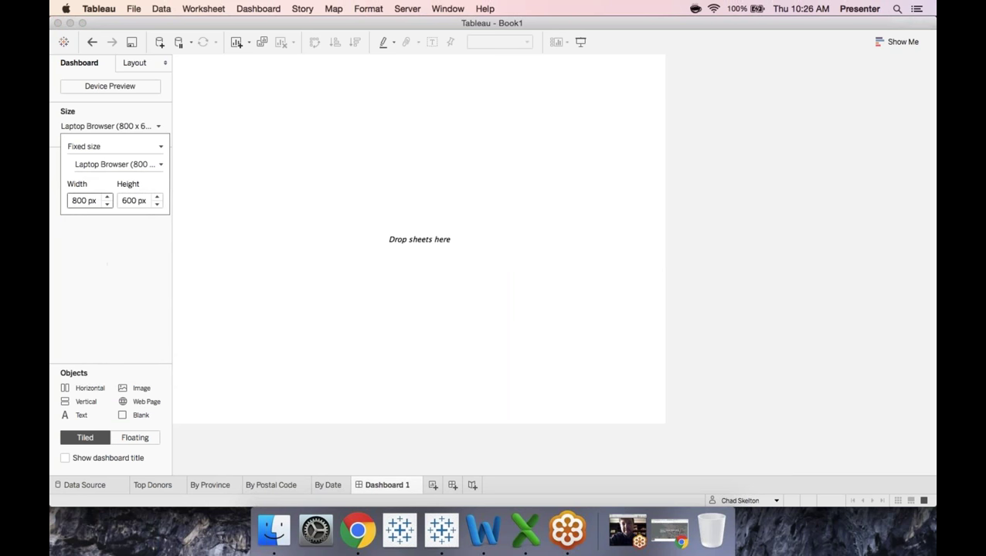
{"action": "double_click", "coordinate": [79, 200]}
{"action": "type", "text": "900"}
Try dashboard heights of 700 and 680 px, and set the height to 650 px.
{"action": "double_click", "coordinate": [129, 201]}
{"action": "type", "text": "700"}
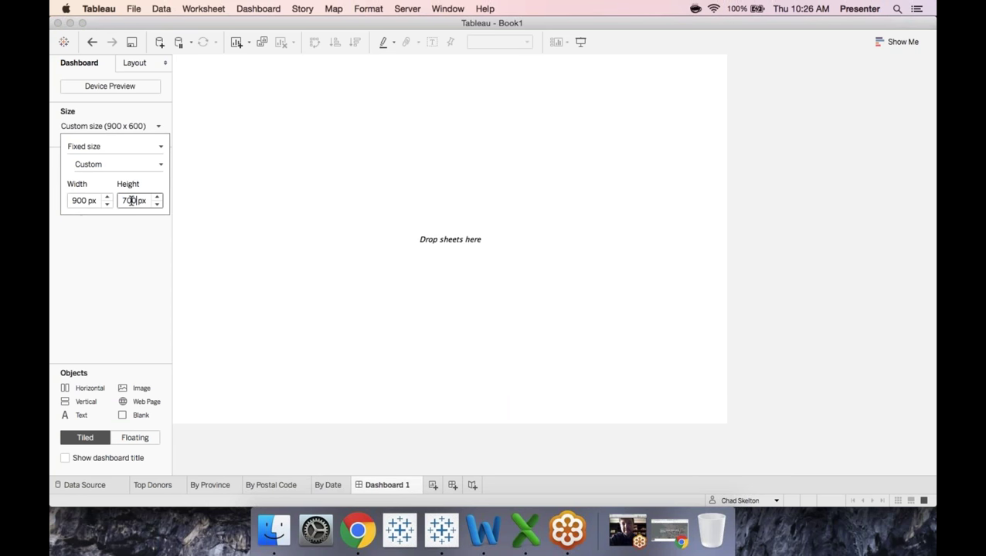
{"action": "key", "text": "Return"}
{"action": "type", "text": "680"}
{"action": "key", "text": "Return"}
{"action": "type", "text": "650"}
{"action": "key", "text": "Return"}
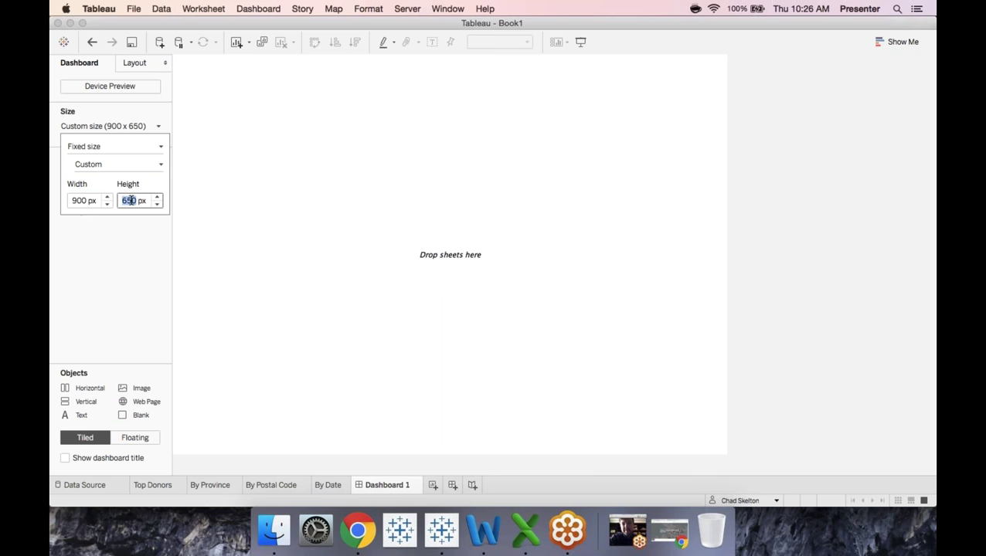
{"action": "left_click", "coordinate": [112, 259]}
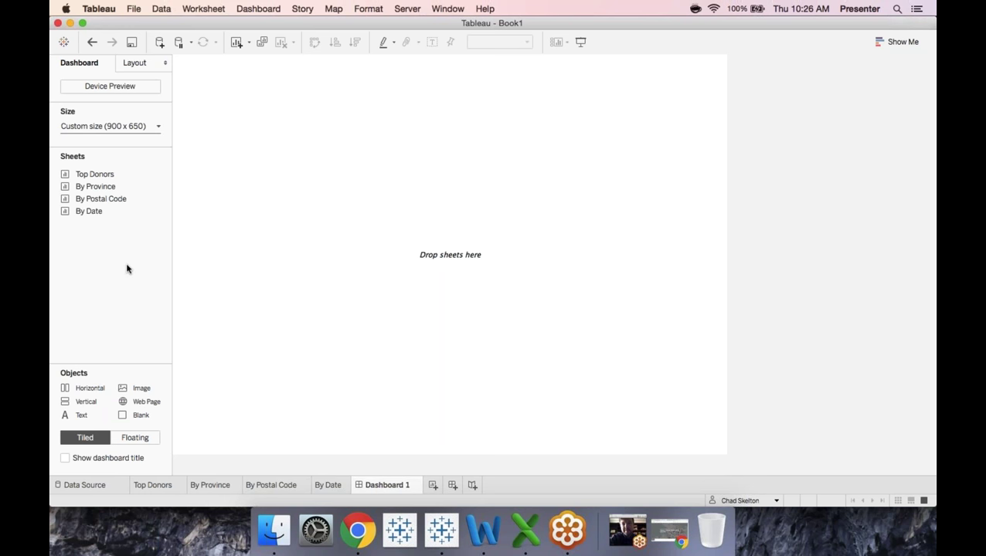
Place the By Province worksheet on the empty dashboard as a tiled sheet.
{"action": "left_click_drag", "start_coordinate": [114, 186], "coordinate": [357, 274]}
{"action": "left_click_drag", "start_coordinate": [272, 198], "coordinate": [355, 242]}
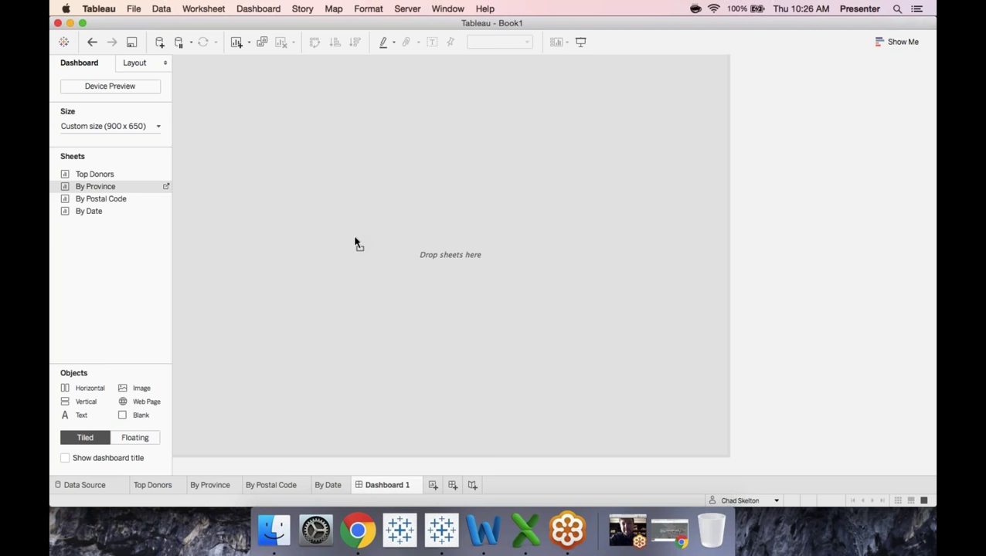
{"action": "left_click_drag", "start_coordinate": [356, 243], "coordinate": [355, 241]}
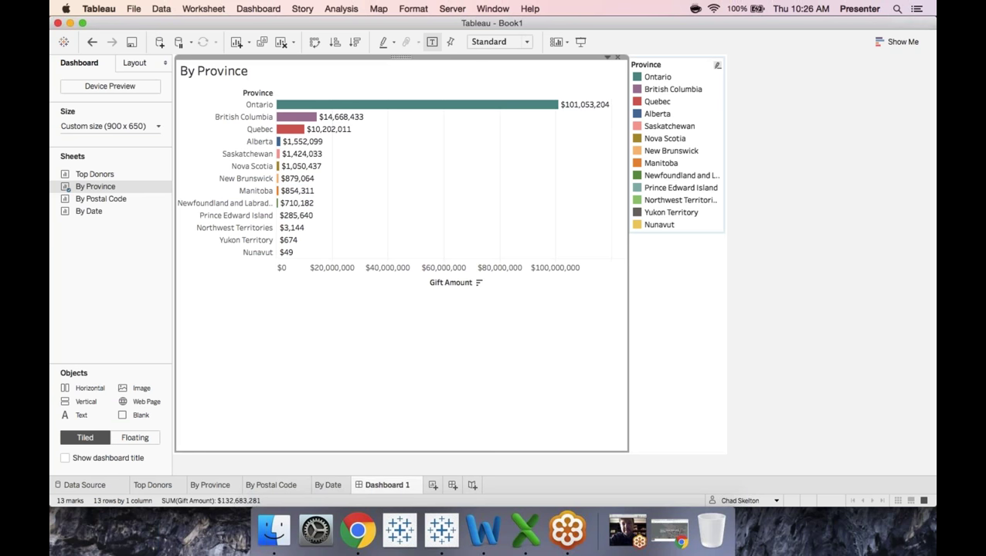
Remove the Province colour legend from the dashboard.
{"action": "mouse_move", "coordinate": [307, 122]}
{"action": "left_click", "coordinate": [688, 76]}
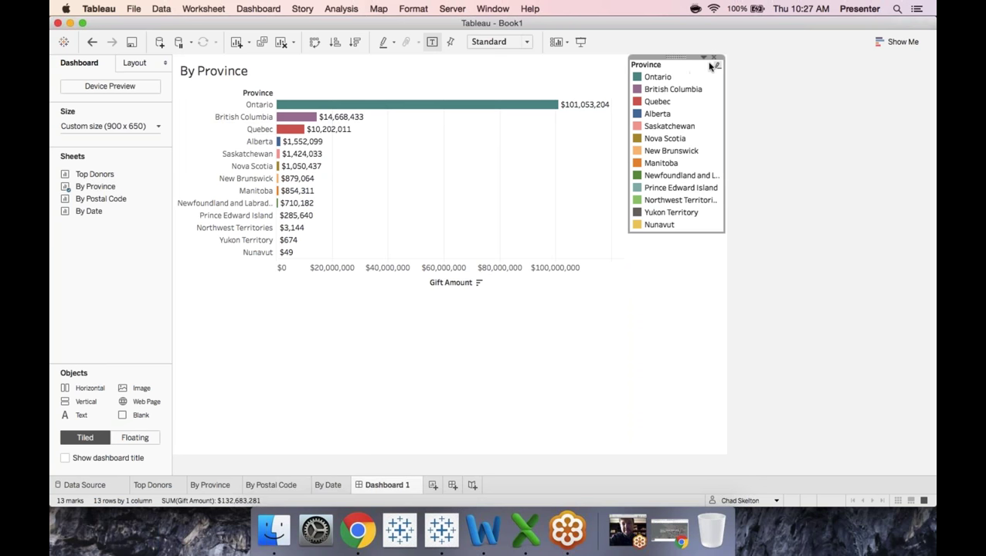
{"action": "left_click", "coordinate": [716, 60]}
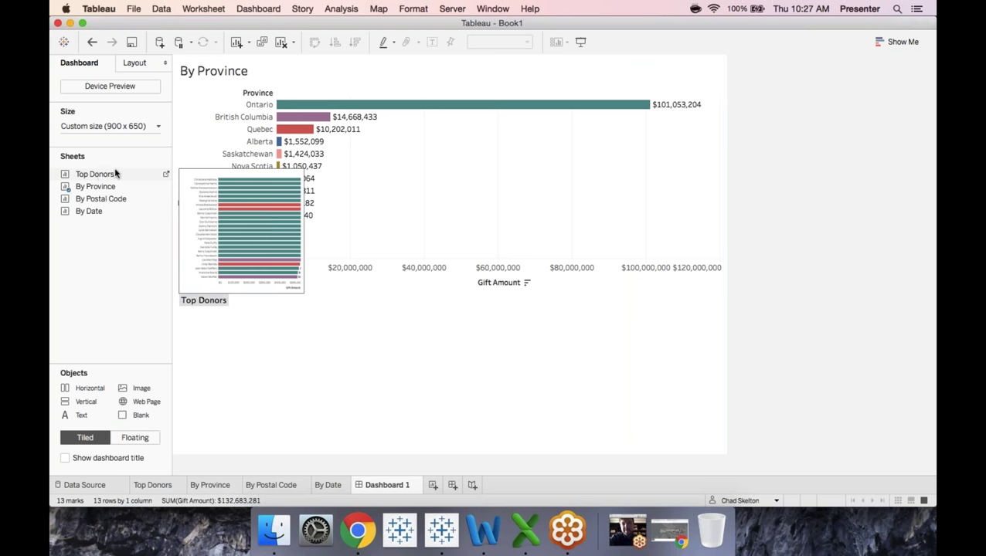
Place the Top Donors worksheet beside By Province on the dashboard and remove the Province legend it brings.
{"action": "left_click_drag", "start_coordinate": [166, 169], "coordinate": [638, 183]}
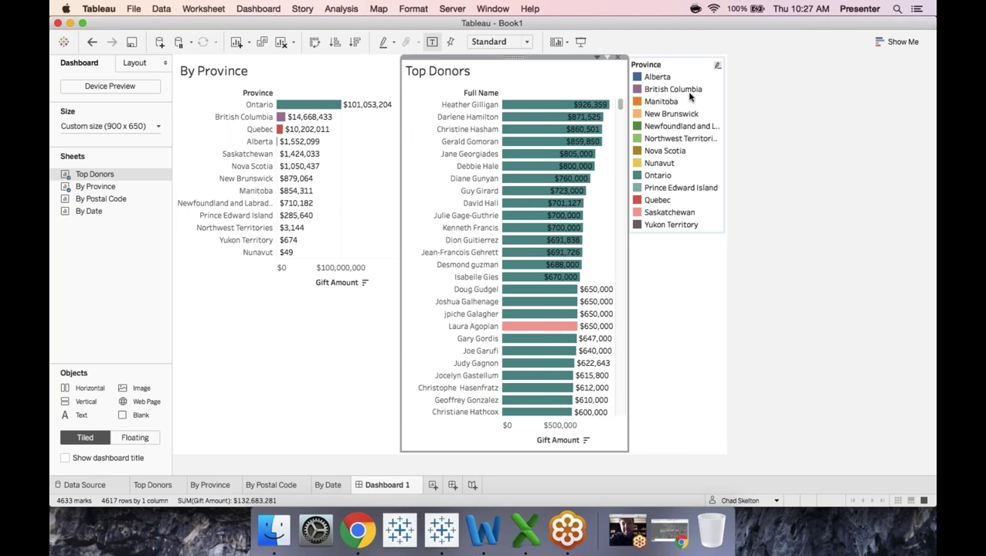
{"action": "left_click", "coordinate": [693, 69]}
{"action": "left_click", "coordinate": [716, 61]}
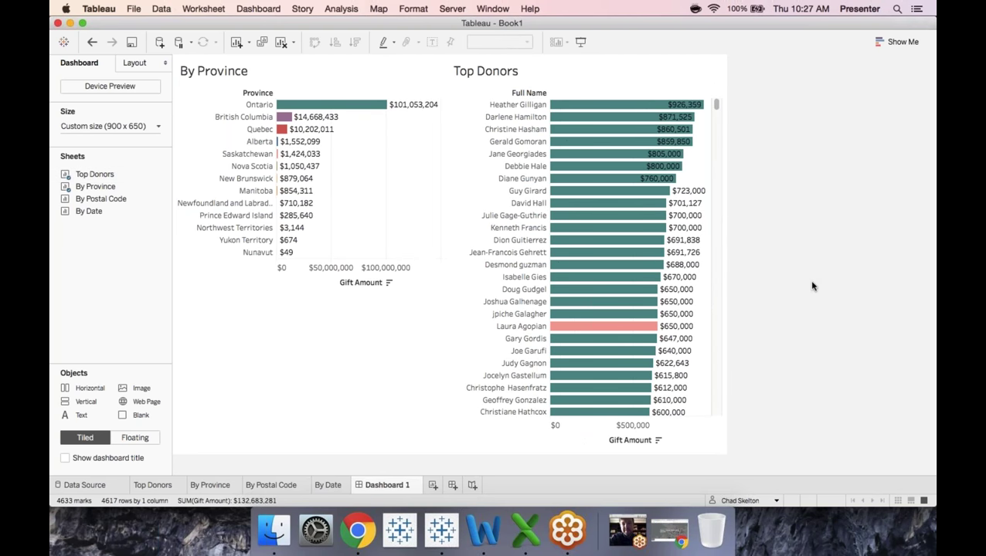
Place the By Postal Code map below By Province and remove its Province and Gift Amount legends.
{"action": "left_click_drag", "start_coordinate": [89, 211], "coordinate": [258, 413]}
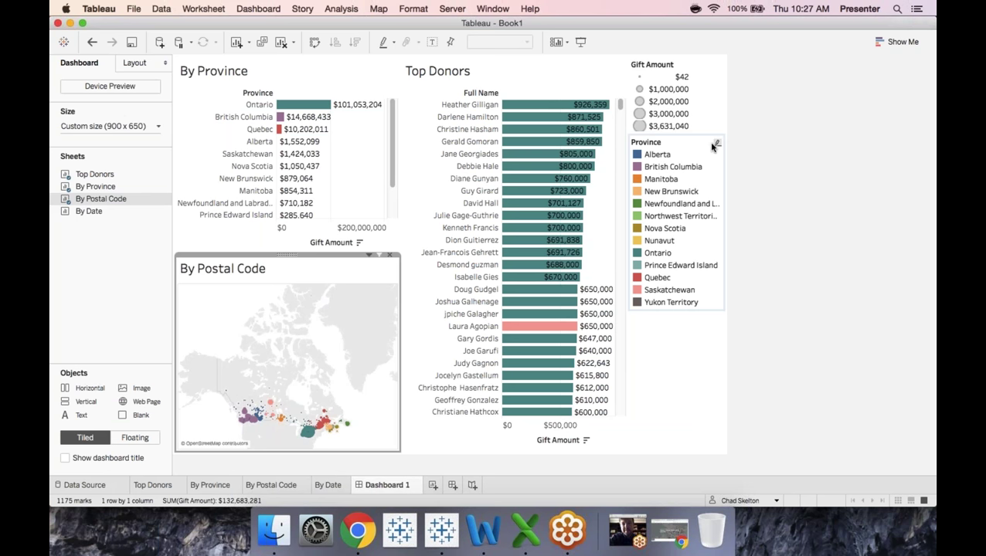
{"action": "left_click", "coordinate": [715, 142]}
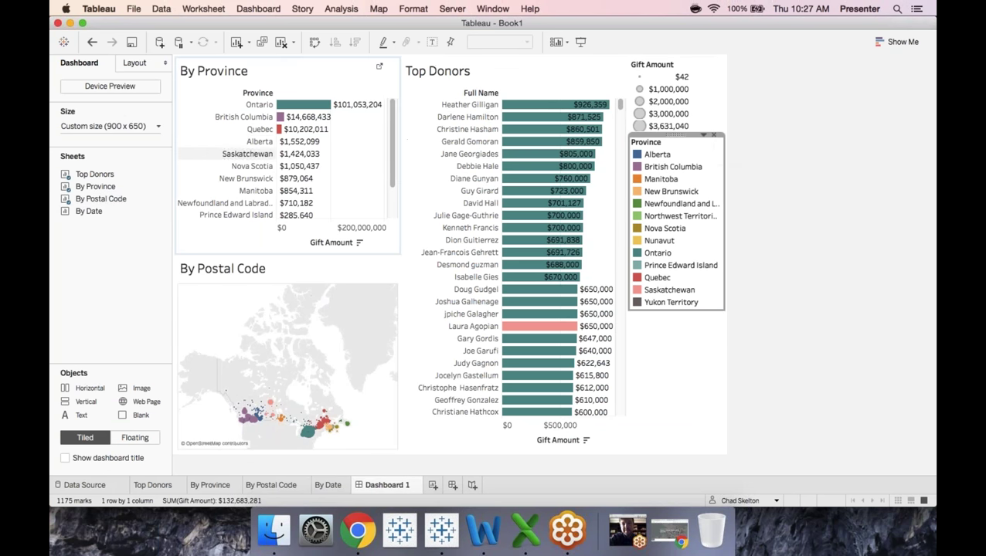
{"action": "left_click", "coordinate": [713, 136]}
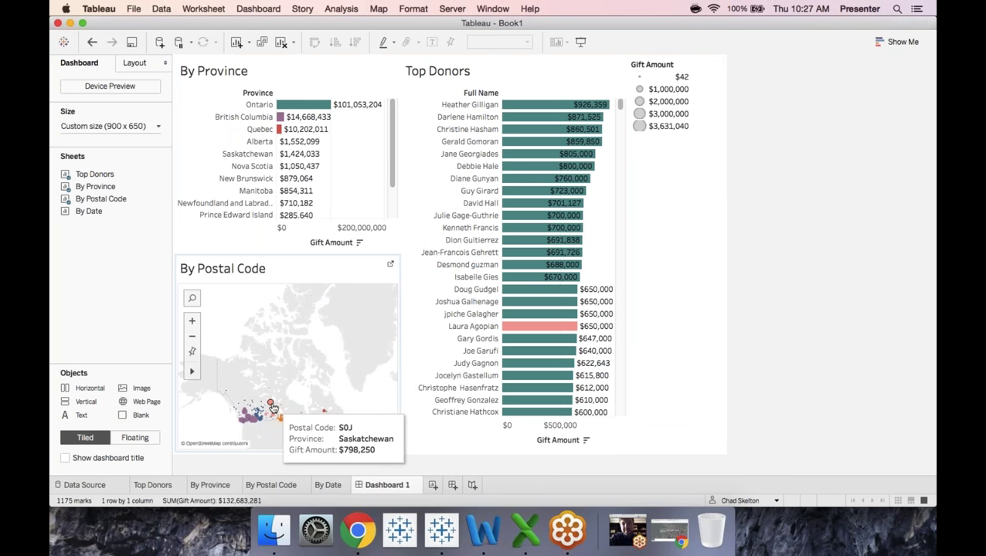
{"action": "left_click", "coordinate": [695, 94]}
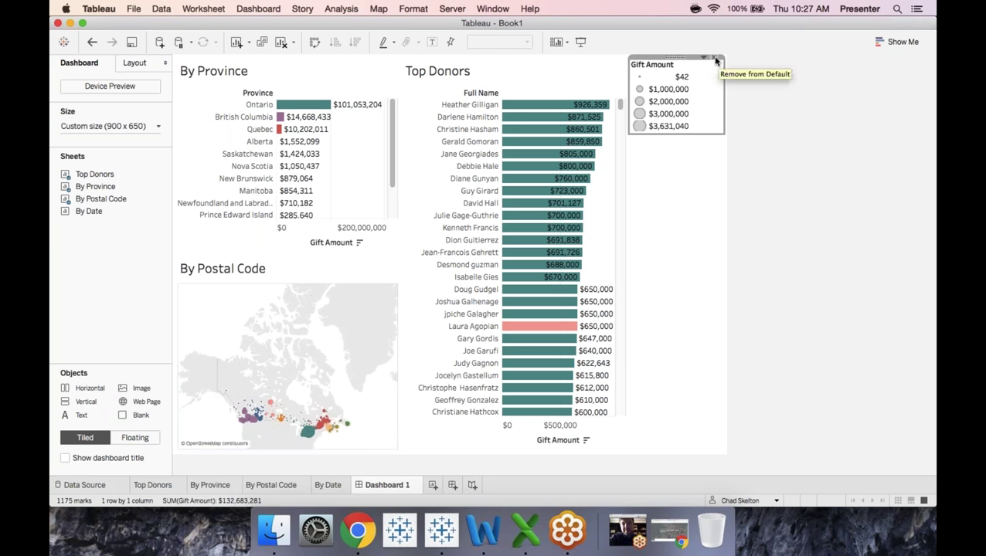
{"action": "left_click", "coordinate": [715, 61]}
Place the By Date worksheet below Top Donors and format its month labels as First Letter.
{"action": "left_click_drag", "start_coordinate": [105, 217], "coordinate": [595, 368]}
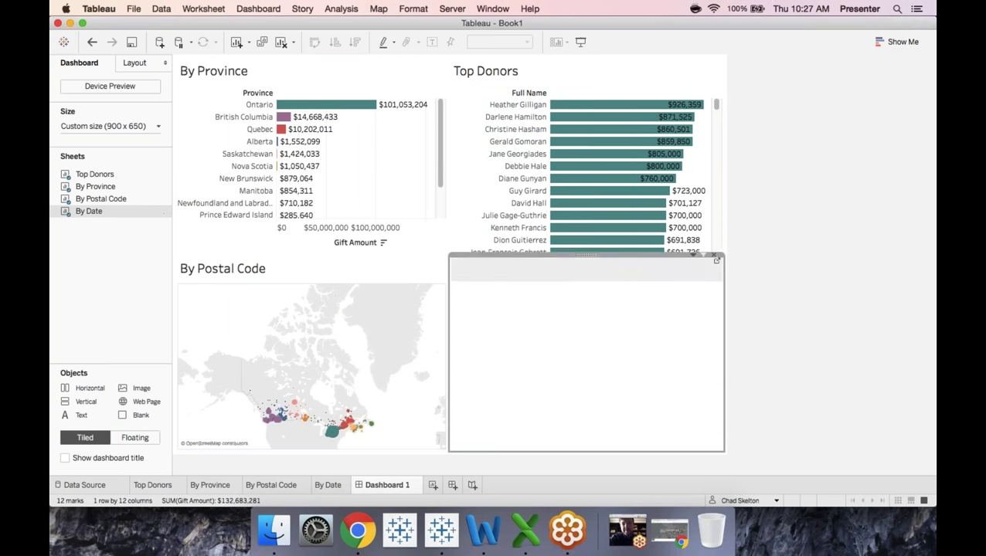
{"action": "left_click", "coordinate": [782, 361]}
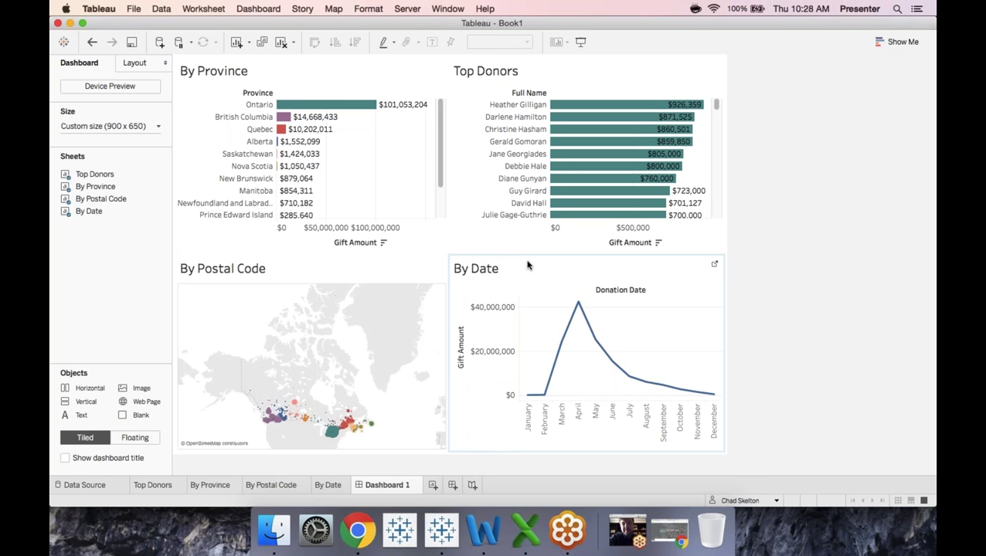
{"action": "left_click", "coordinate": [526, 418]}
{"action": "right_click", "coordinate": [527, 415]}
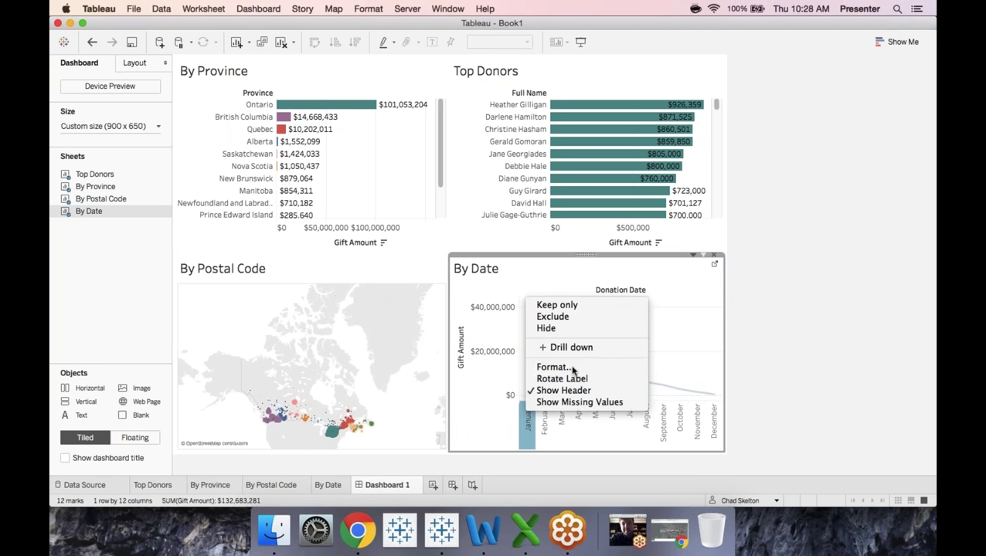
{"action": "left_click", "coordinate": [552, 367]}
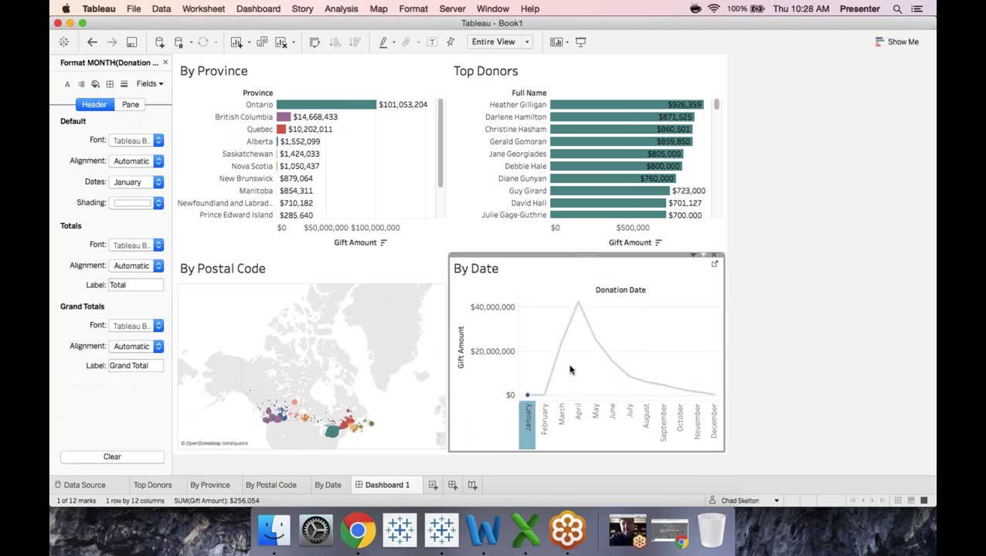
{"action": "left_click", "coordinate": [143, 182]}
{"action": "left_click", "coordinate": [138, 236]}
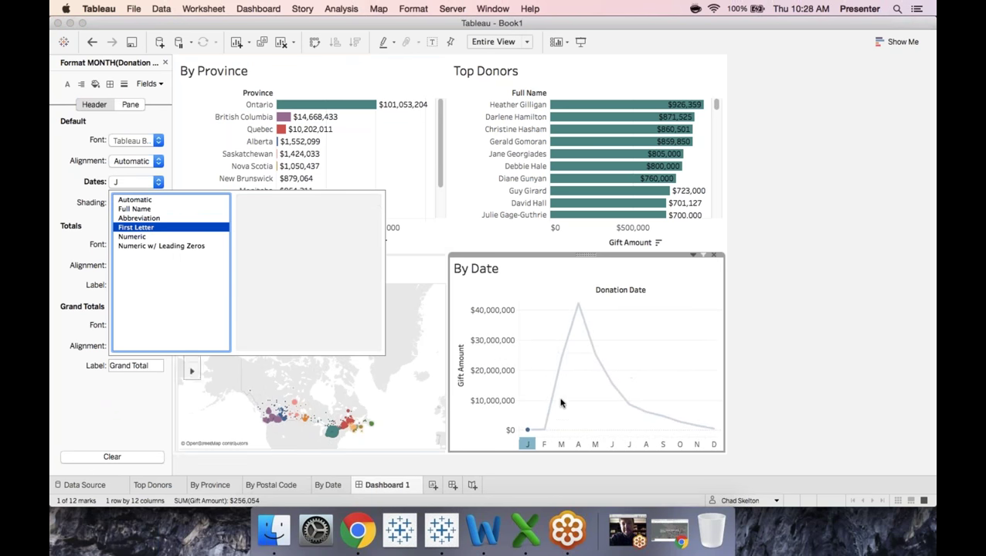
{"action": "left_click", "coordinate": [165, 62]}
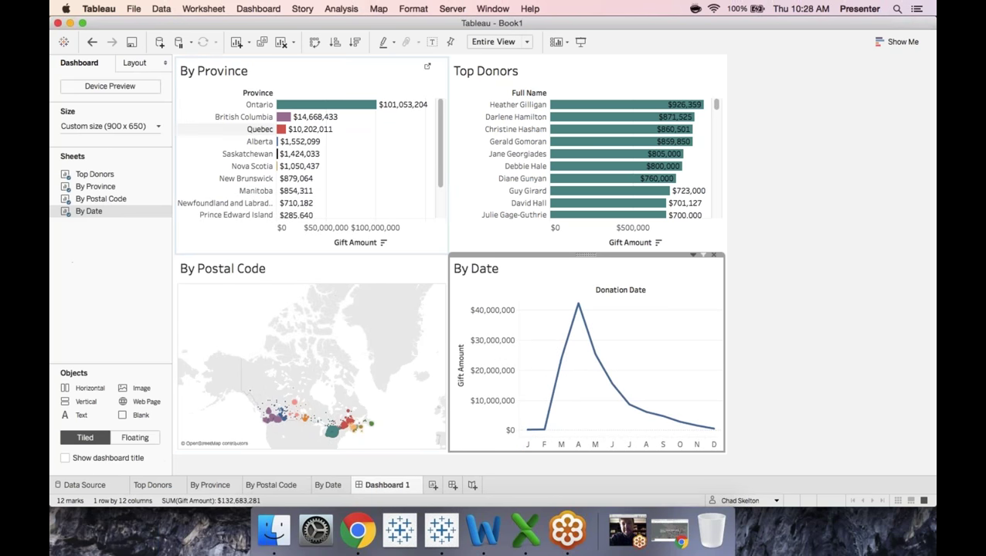
{"action": "left_click", "coordinate": [762, 303]}
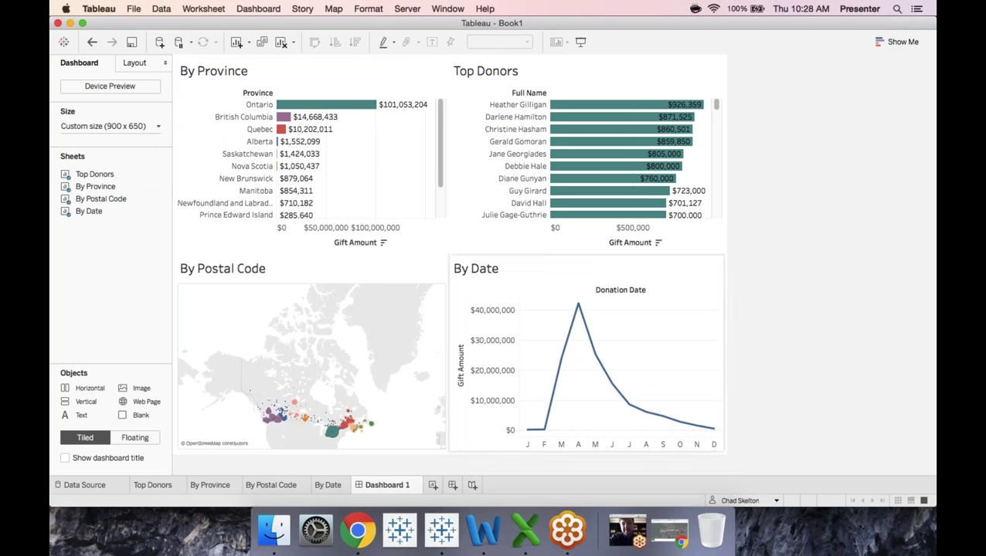
Review the Top Donors, By Province, By Postal Code and By Date worksheets, and return to the dashboard's Top Donors view.
{"action": "left_click", "coordinate": [155, 487]}
{"action": "left_click", "coordinate": [209, 487]}
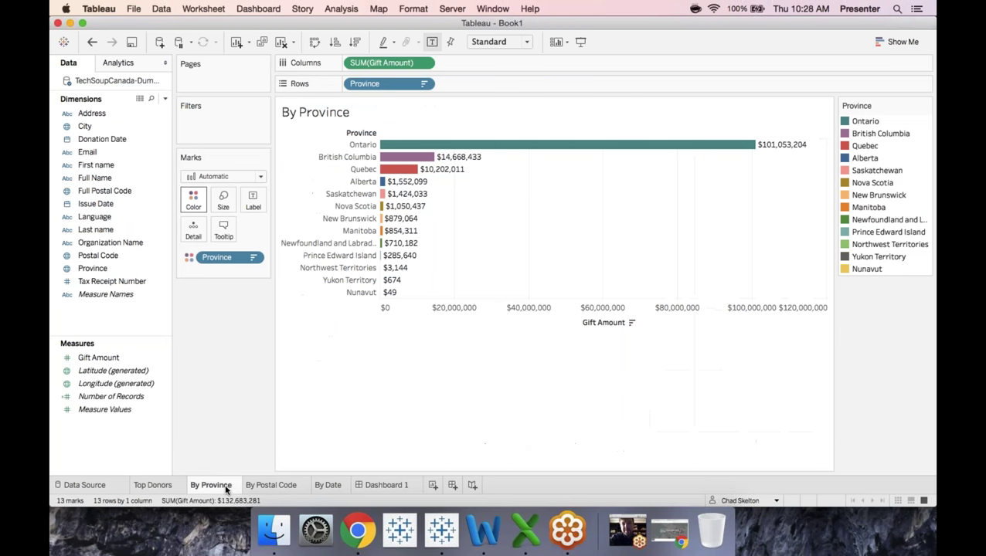
{"action": "left_click", "coordinate": [270, 487]}
{"action": "left_click", "coordinate": [327, 487]}
{"action": "left_click", "coordinate": [382, 487]}
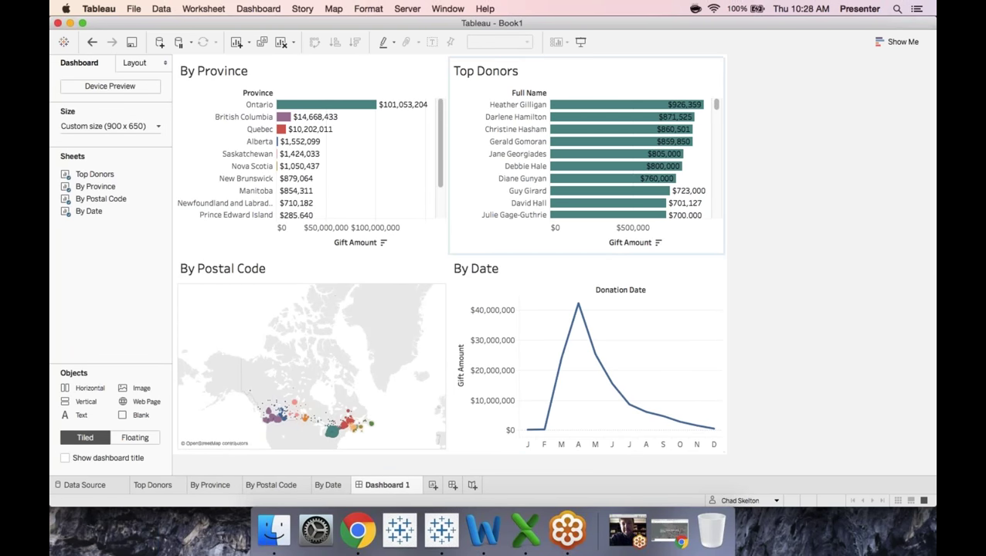
{"action": "left_click", "coordinate": [715, 175]}
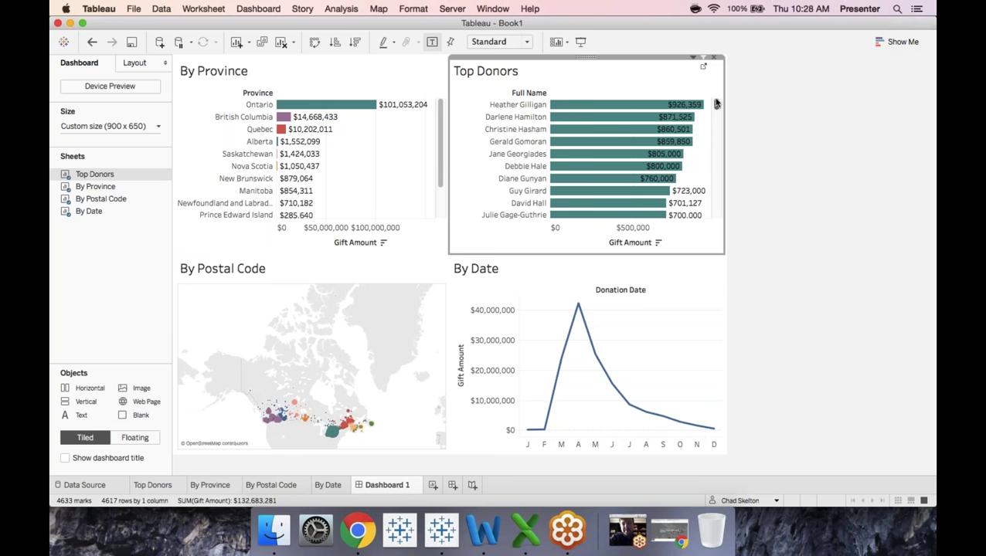
{"action": "left_click", "coordinate": [760, 218]}
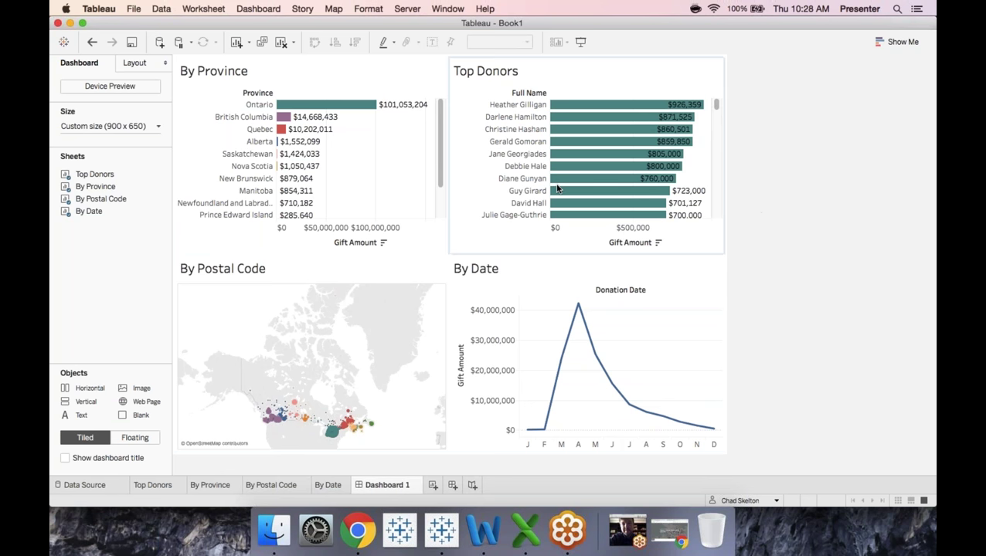
Use By Province as a dashboard filter and select British Columbia to examine its donors, postal codes and monthly donations.
{"action": "left_click", "coordinate": [300, 71]}
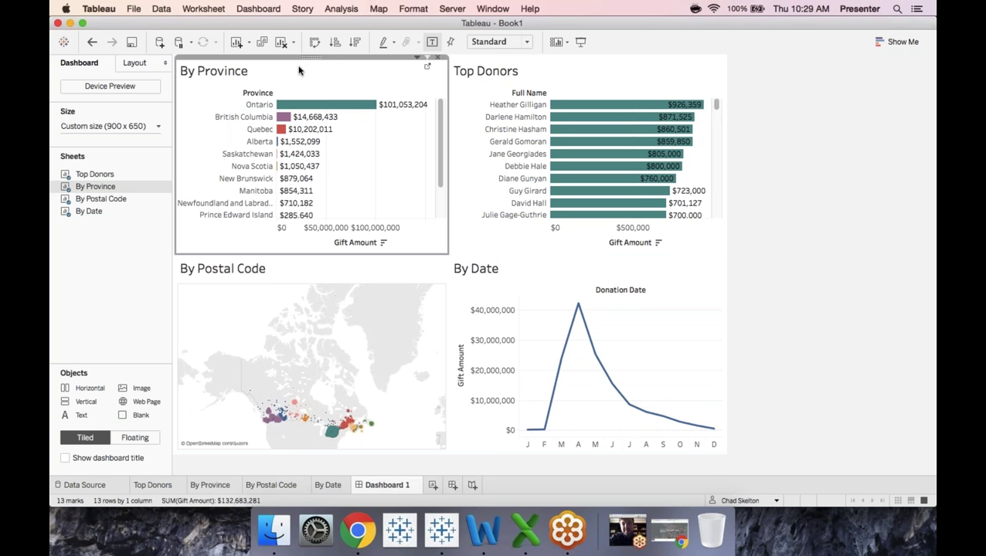
{"action": "left_click", "coordinate": [428, 59]}
{"action": "left_click", "coordinate": [289, 120]}
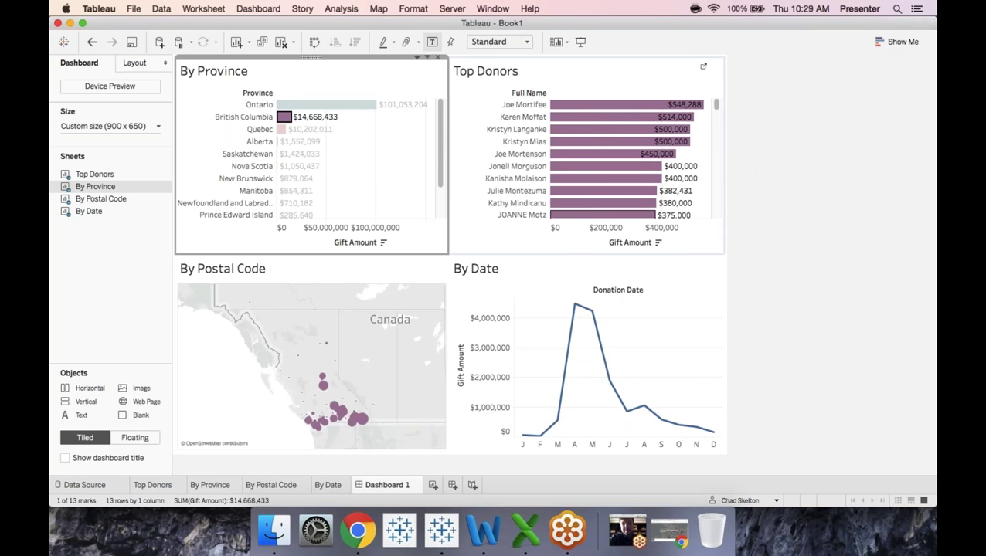
{"action": "mouse_move", "coordinate": [653, 118]}
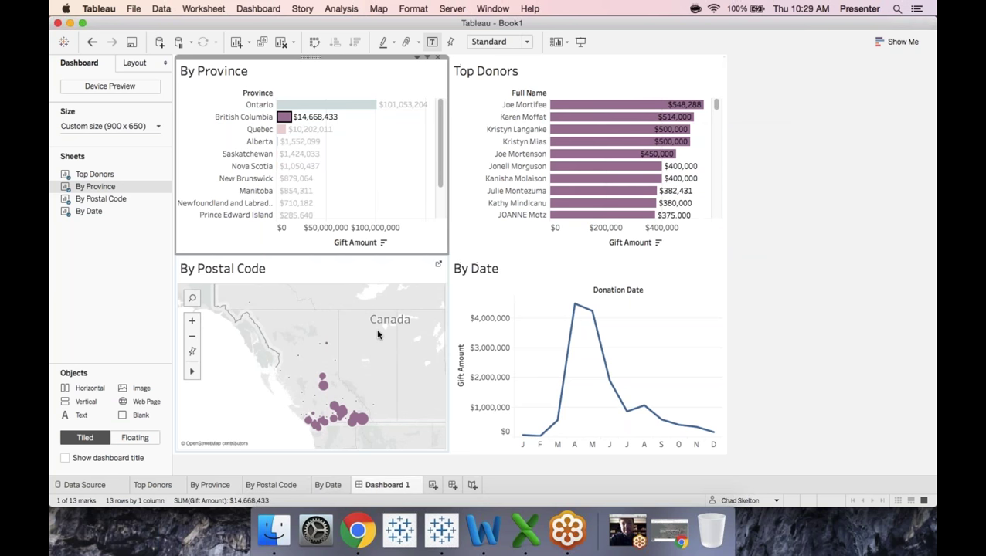
{"action": "mouse_move", "coordinate": [311, 423]}
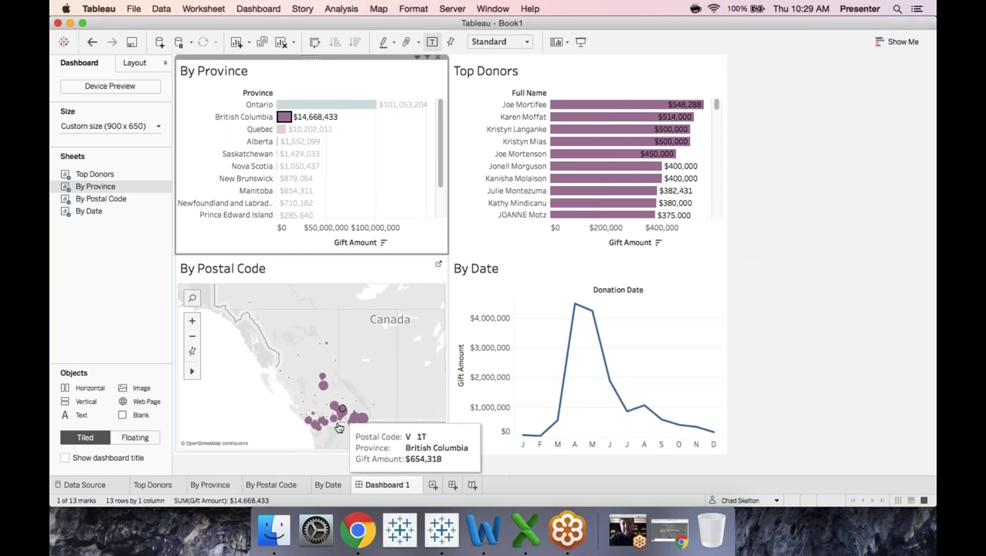
{"action": "mouse_move", "coordinate": [361, 421]}
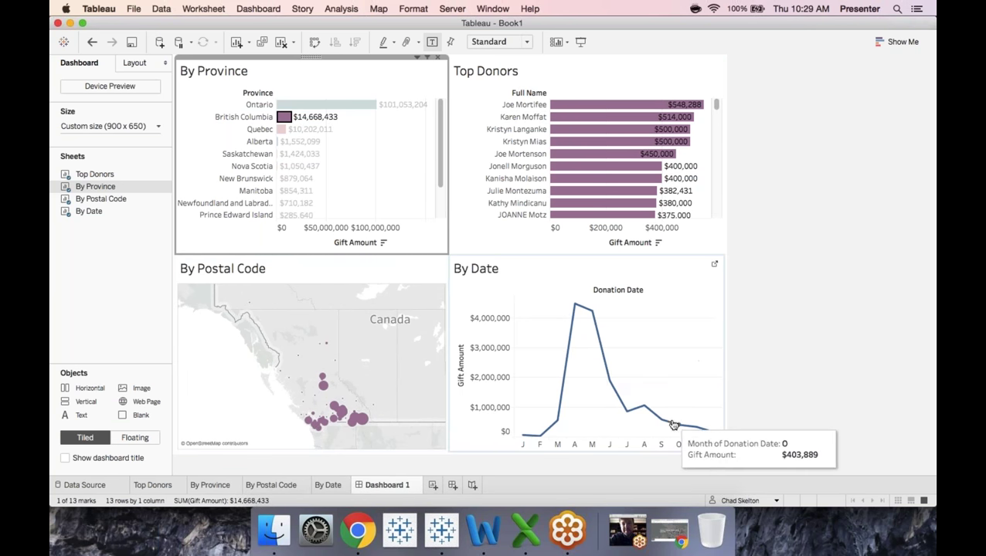
{"action": "mouse_move", "coordinate": [592, 311]}
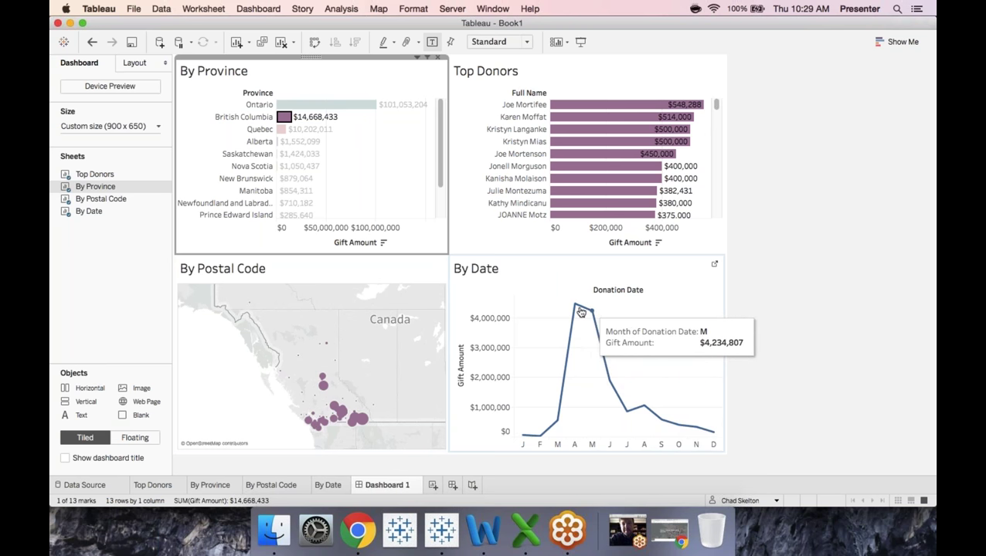
Filter the dashboard by Quebec, Ontario and Alberta in turn to compare their donors, postal codes and donation dates.
{"action": "left_click", "coordinate": [281, 129]}
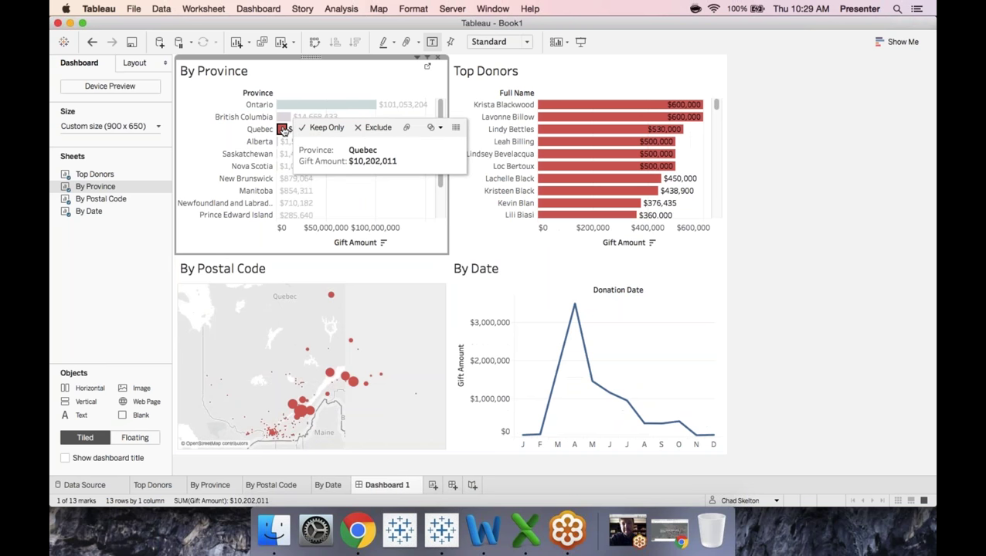
{"action": "left_click", "coordinate": [285, 107]}
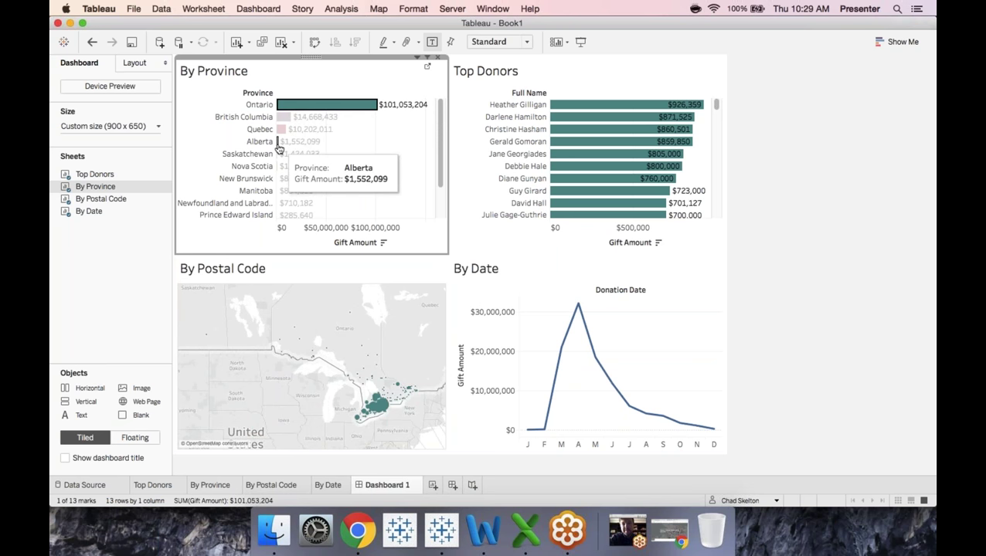
{"action": "left_click", "coordinate": [279, 145]}
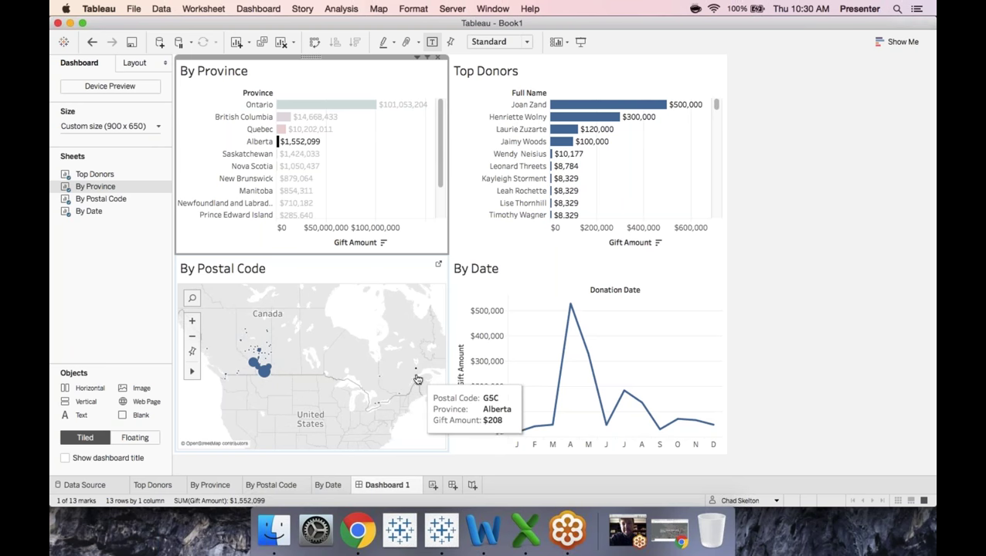
Look up the Refresh option of the TechSoup Canada data source from the Top Donors worksheet and return to the dashboard.
{"action": "left_click", "coordinate": [153, 485]}
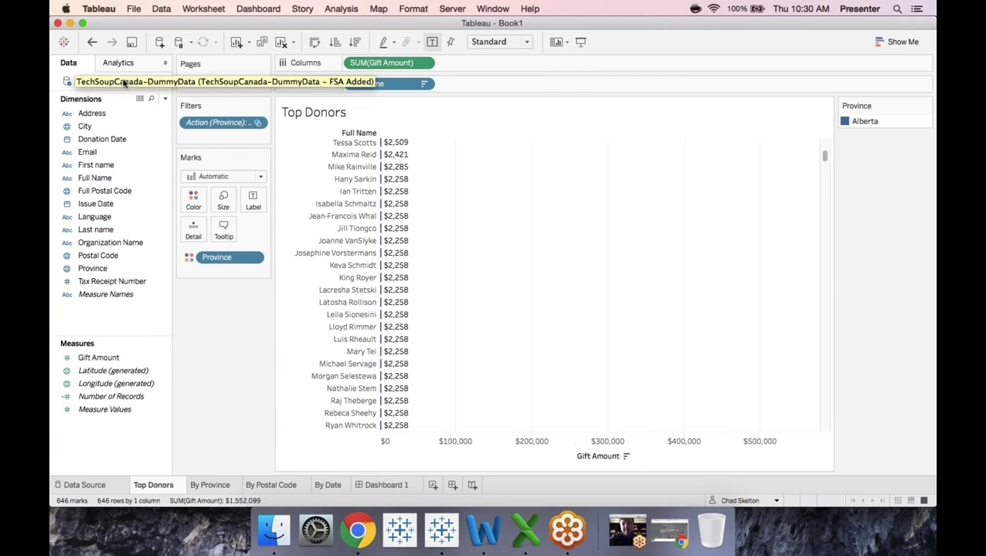
{"action": "right_click", "coordinate": [134, 82]}
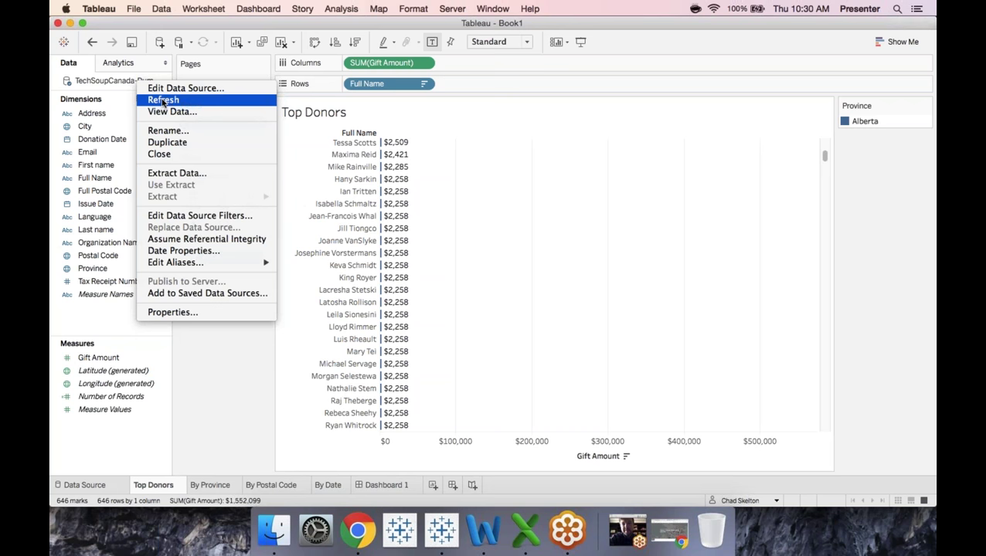
{"action": "left_click", "coordinate": [470, 497]}
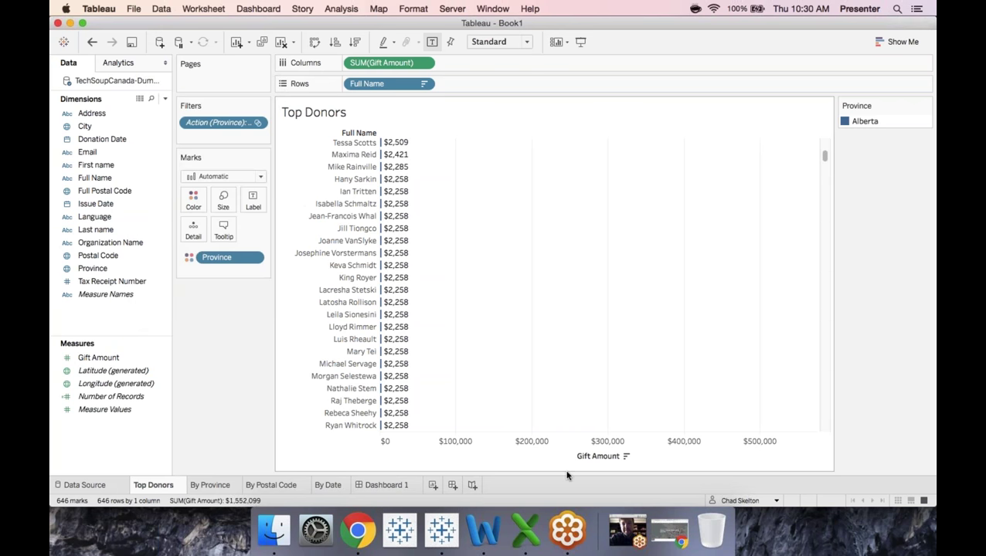
{"action": "left_click", "coordinate": [405, 485]}
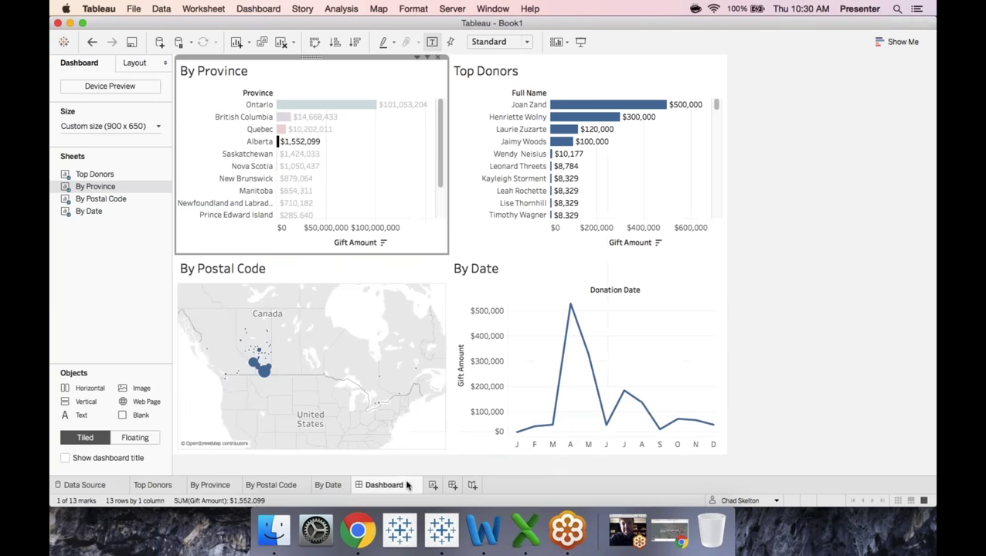
Clear the Alberta selection in By Province and use the By Postal Code map as a dashboard filter.
{"action": "left_click", "coordinate": [381, 187]}
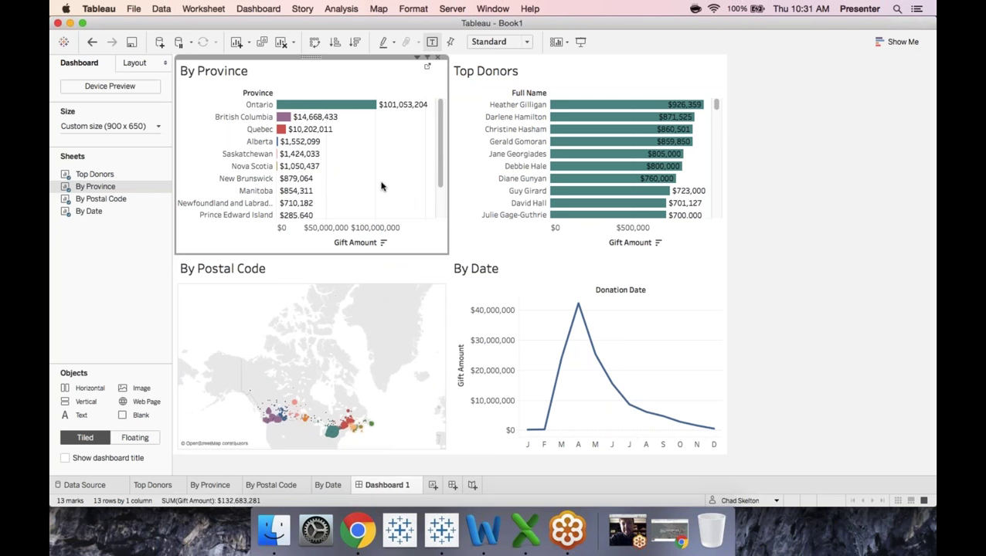
{"action": "left_click", "coordinate": [344, 266]}
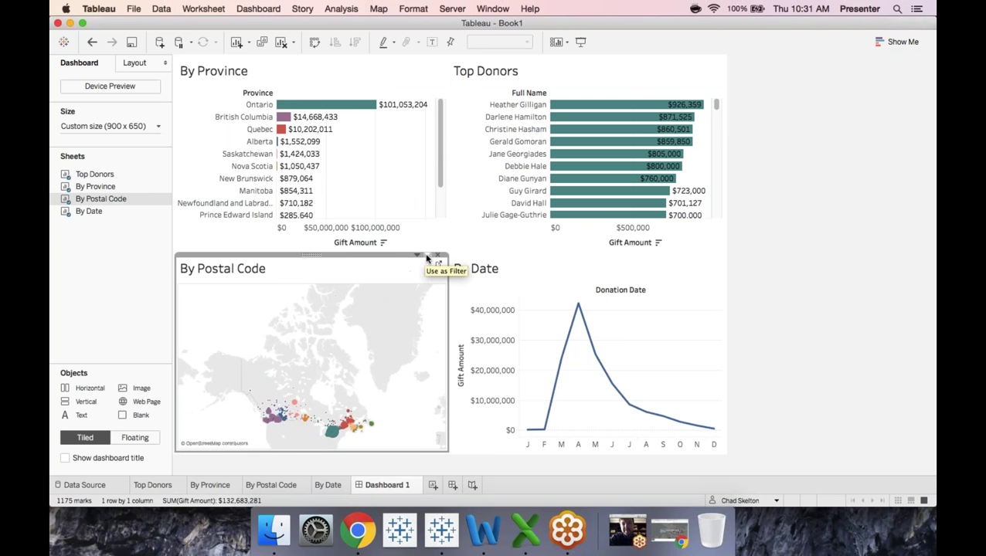
{"action": "left_click", "coordinate": [427, 257]}
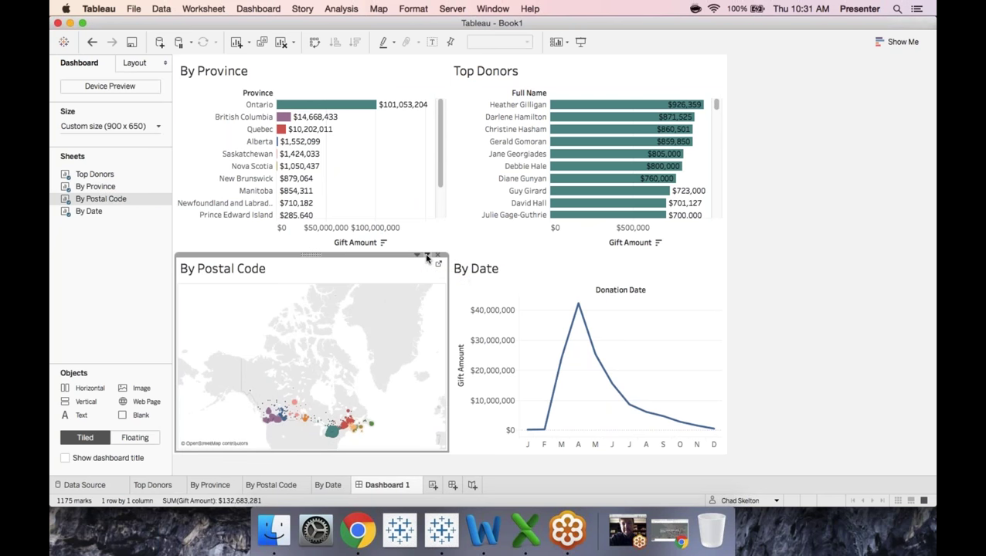
Filter the dashboard by Ontario, examine the donors and dates of postal code N0B on the map, and clear the selections.
{"action": "left_click", "coordinate": [347, 108]}
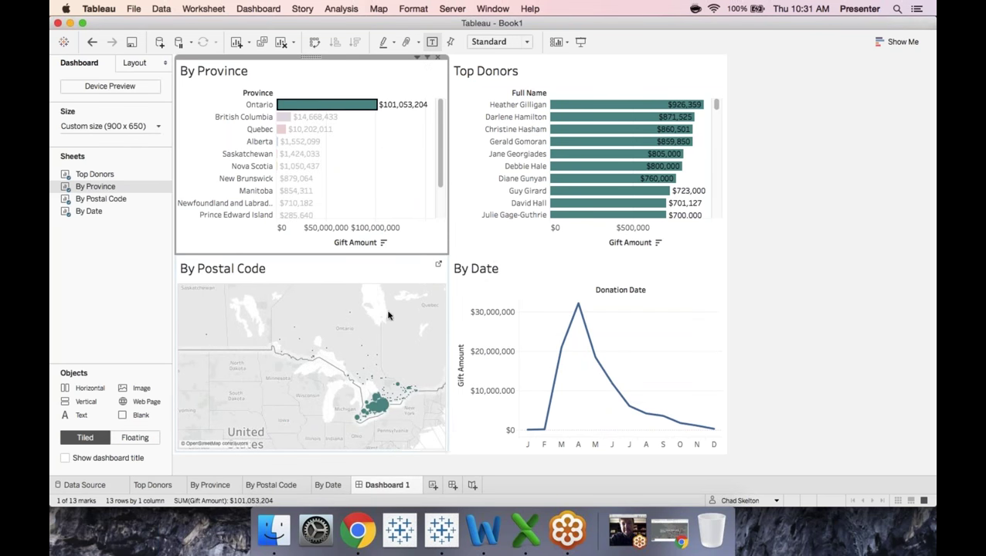
{"action": "left_click", "coordinate": [373, 408]}
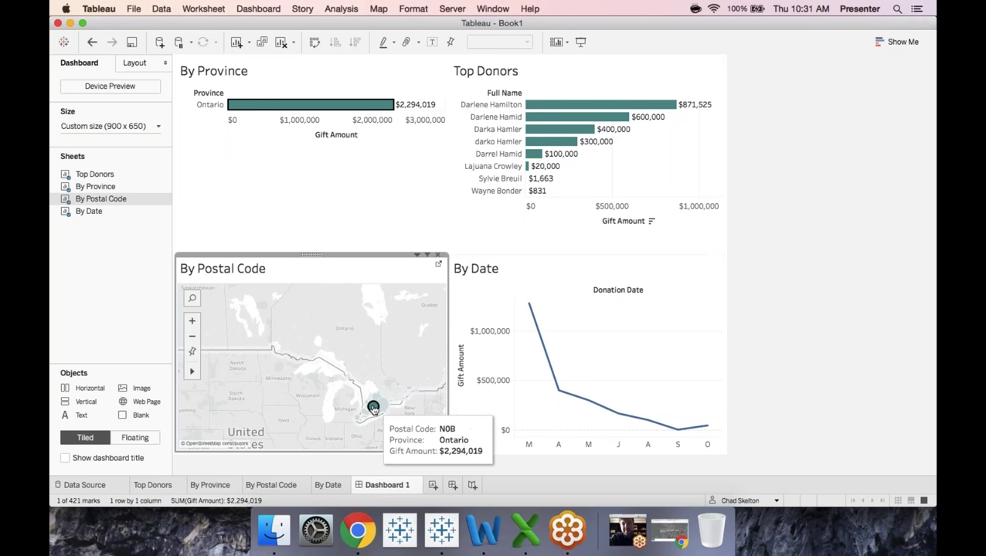
{"action": "left_click", "coordinate": [375, 330]}
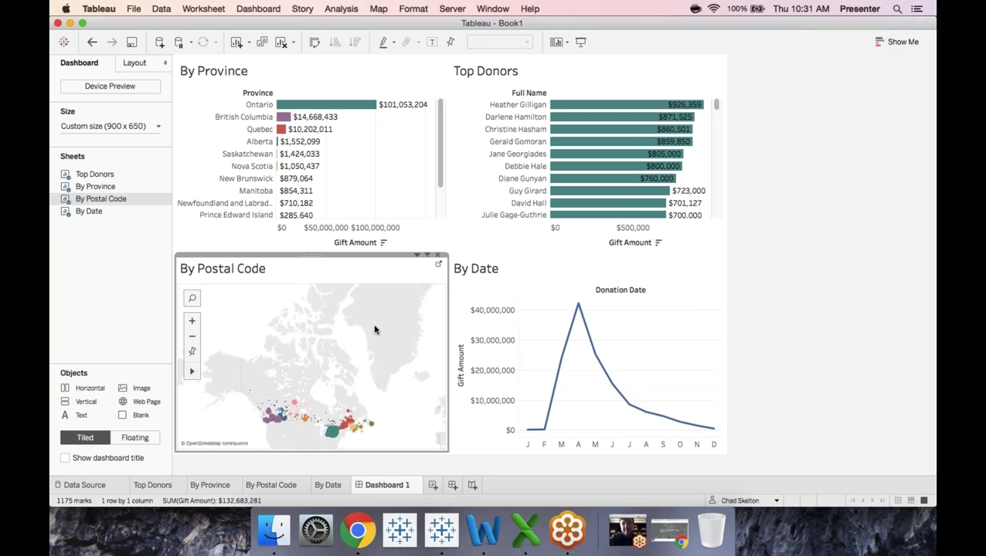
{"action": "left_click", "coordinate": [762, 233]}
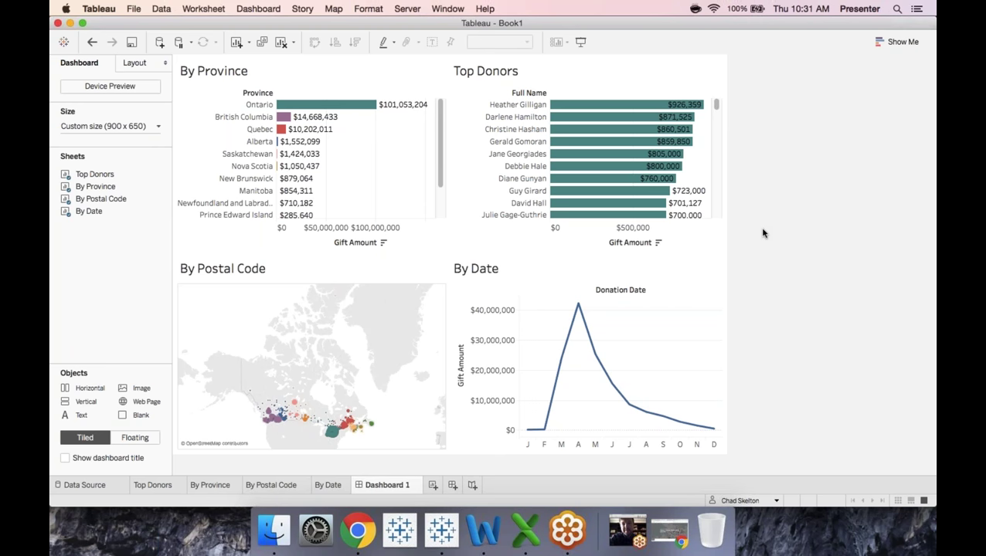
Check the By Date and By Postal Code worksheets and return to Dashboard 1.
{"action": "left_click", "coordinate": [326, 485]}
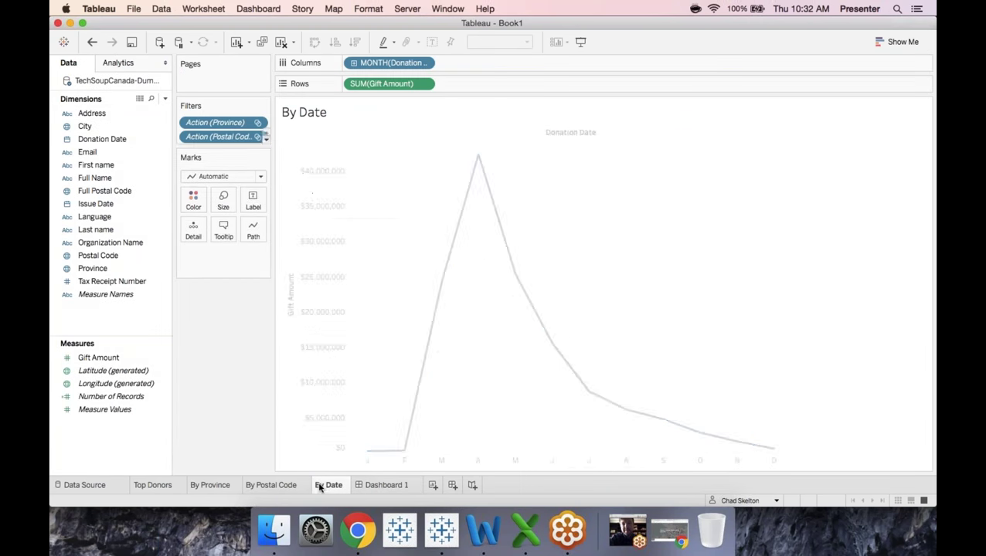
{"action": "left_click", "coordinate": [292, 485]}
{"action": "left_click", "coordinate": [384, 485]}
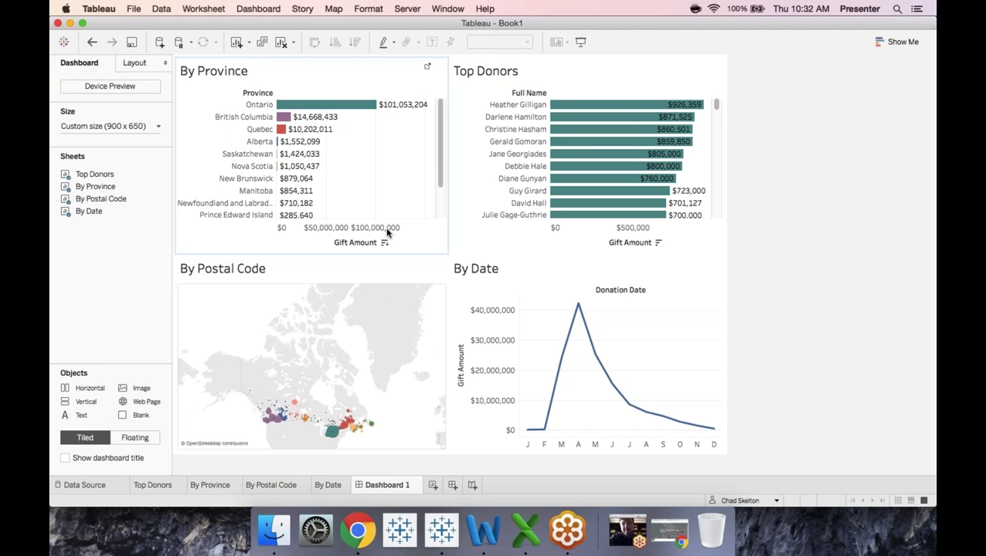
Filter the dashboard by Ontario, British Columbia and Quebec through By Province to compare the charts, and clear the selection.
{"action": "left_click", "coordinate": [372, 126]}
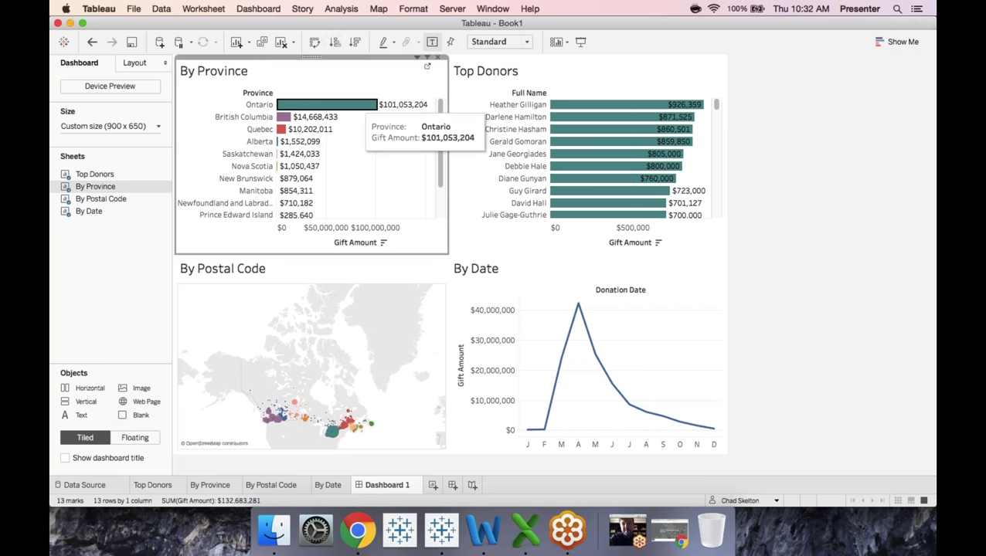
{"action": "left_click", "coordinate": [360, 106]}
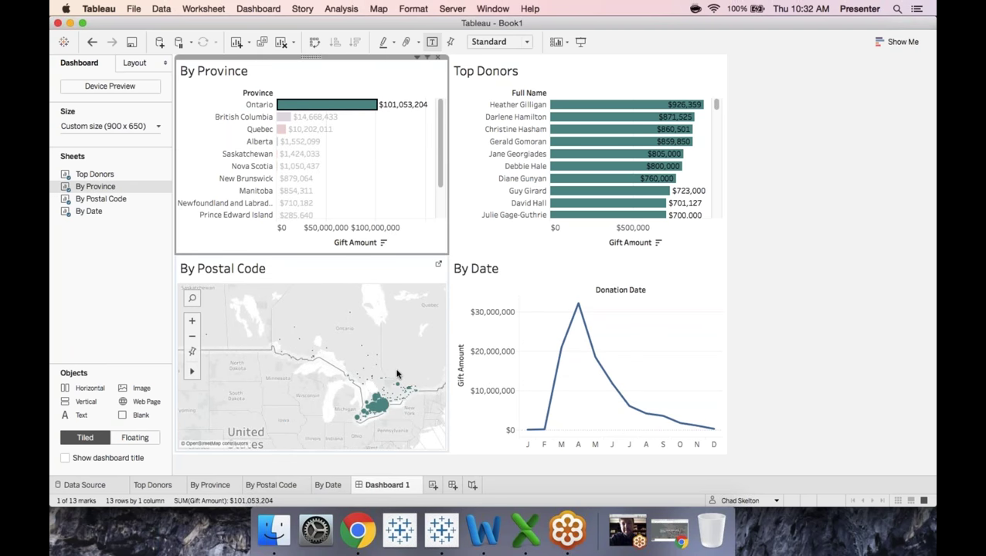
{"action": "left_click", "coordinate": [398, 211]}
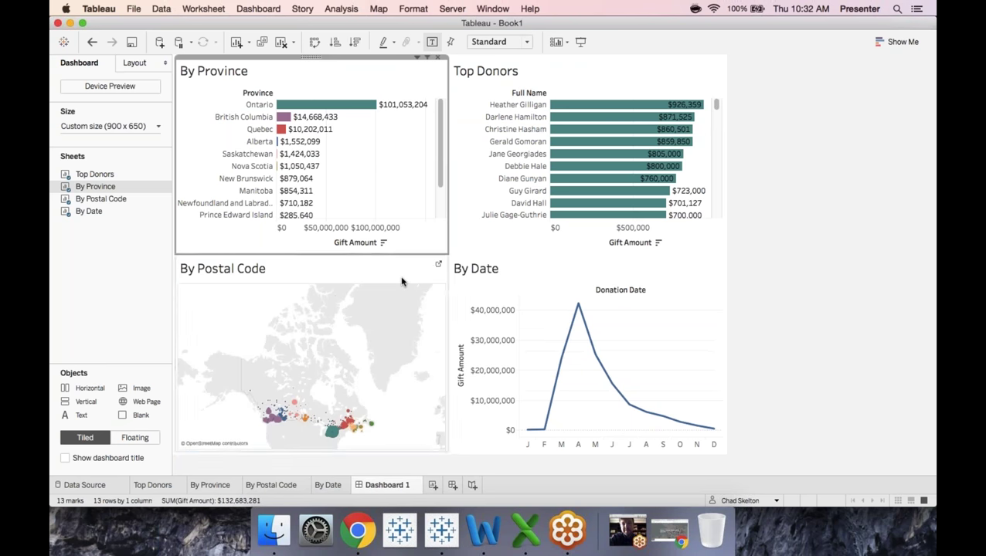
{"action": "left_click", "coordinate": [401, 282]}
{"action": "left_click", "coordinate": [398, 193]}
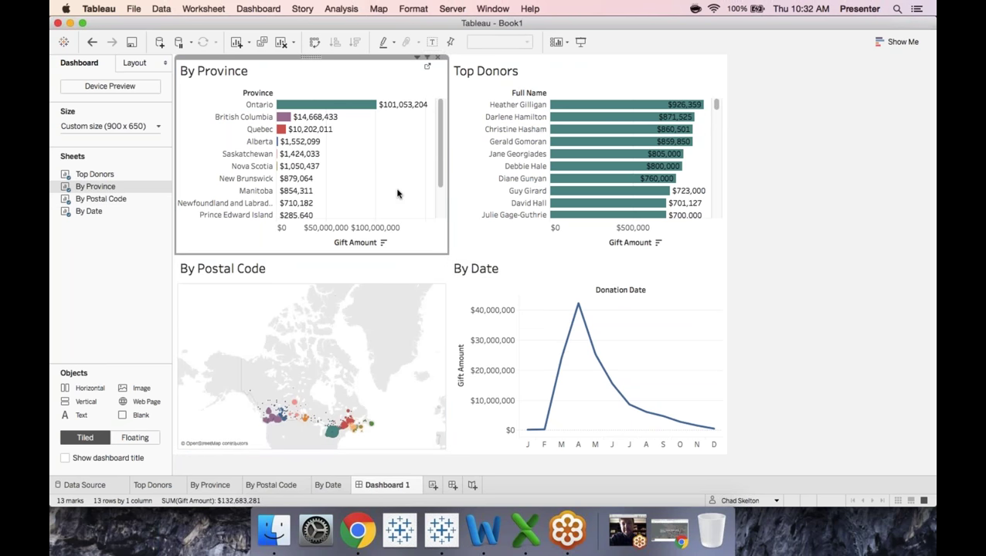
{"action": "left_click", "coordinate": [284, 117]}
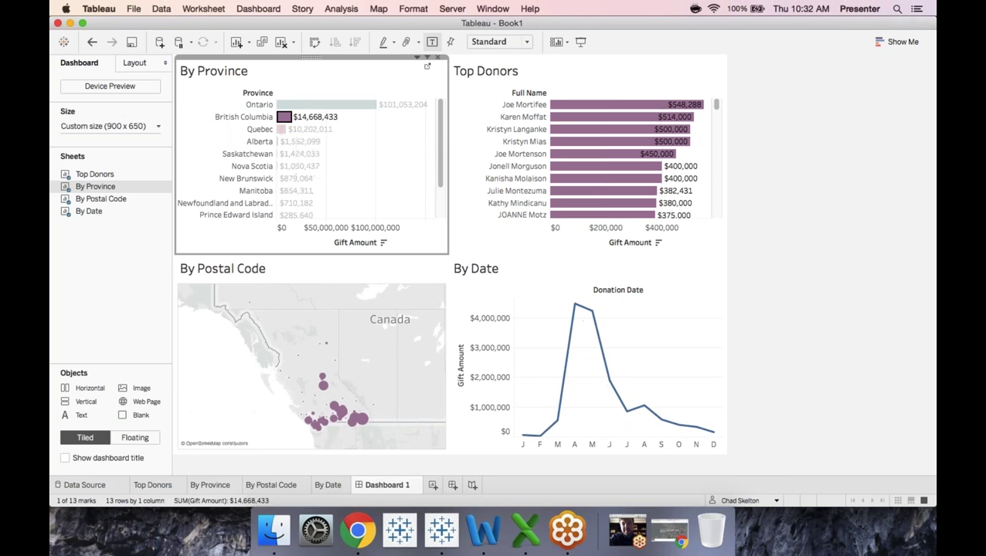
{"action": "left_click", "coordinate": [281, 129]}
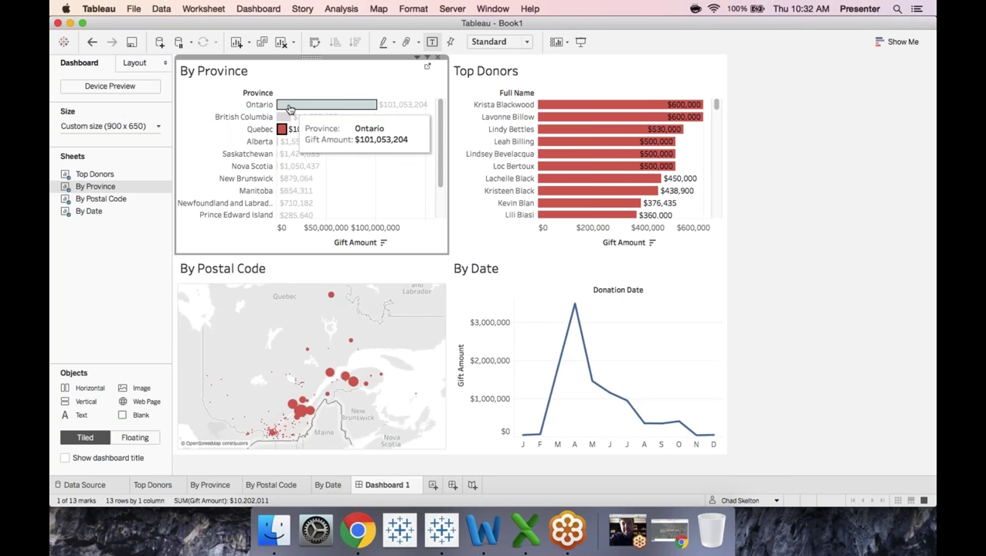
{"action": "left_click", "coordinate": [290, 106]}
{"action": "left_click", "coordinate": [287, 117]}
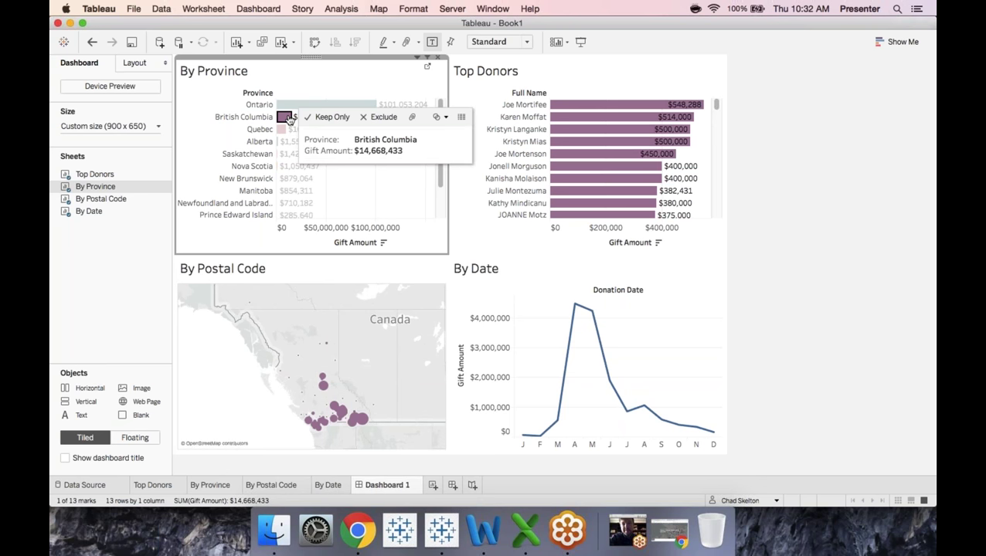
{"action": "left_click", "coordinate": [288, 116]}
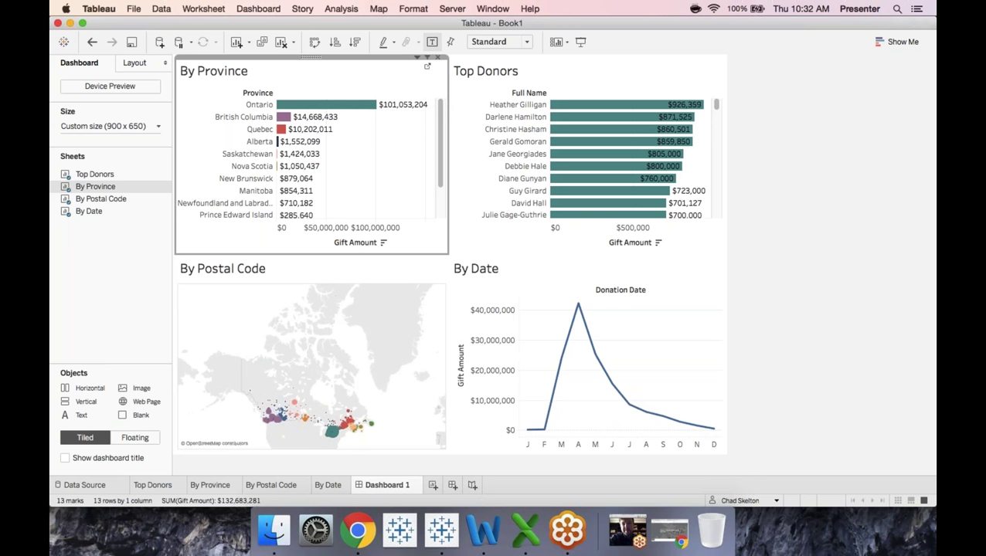
Show the dashboard title and replace its text with "A look at our donors", followed by a new line.
{"action": "left_click", "coordinate": [65, 459]}
{"action": "double_click", "coordinate": [299, 68]}
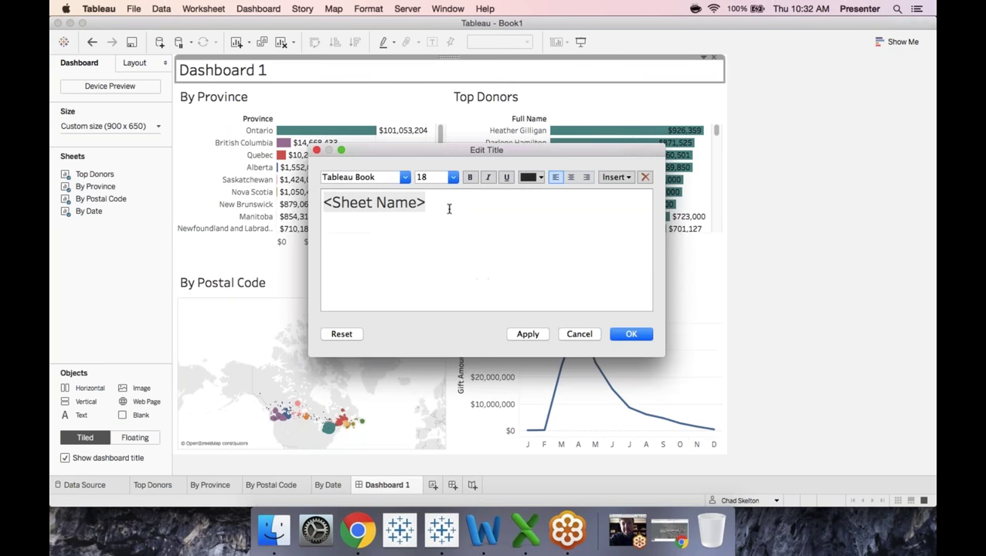
{"action": "type", "text": "A look at o"}
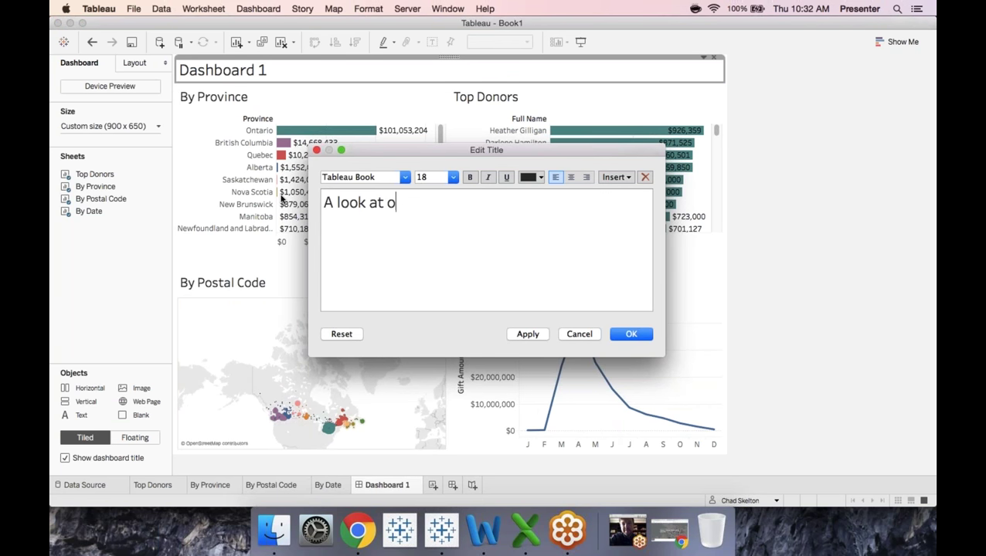
{"action": "type", "text": "ur donors"}
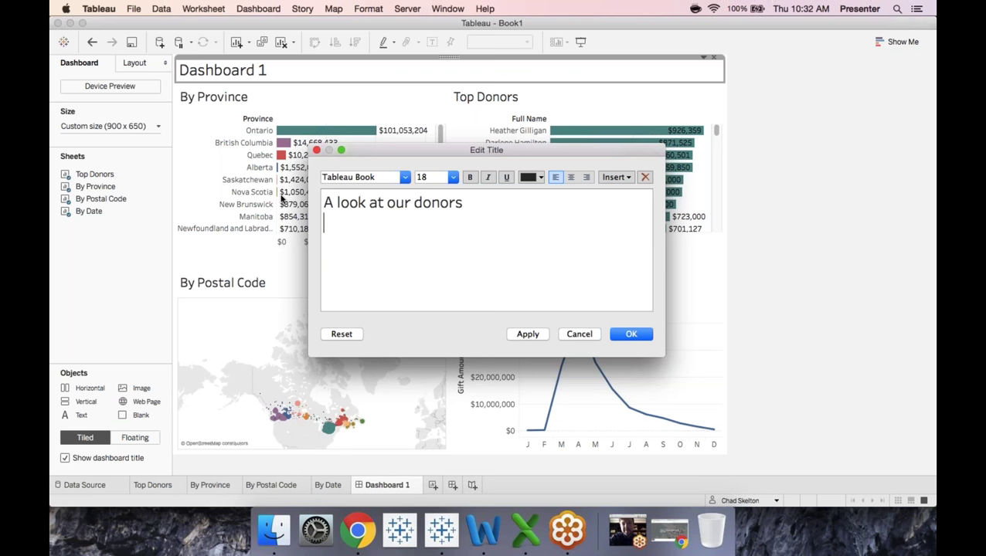
{"action": "key", "text": "Return"}
Add "Click on a province to filter the other charts" as the second line of the dashboard title.
{"action": "type", "text": "Click on a pr"}
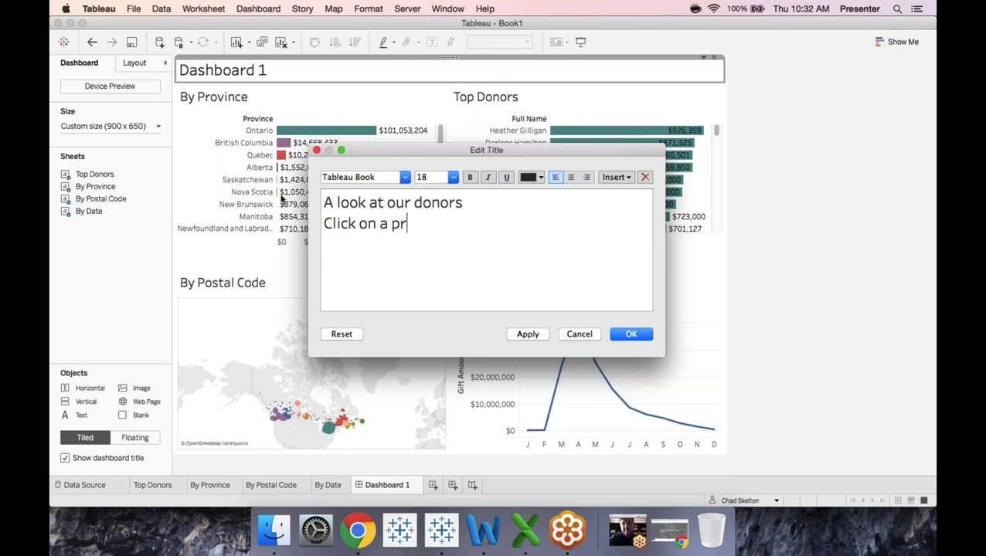
{"action": "type", "text": "ovince to drill do"}
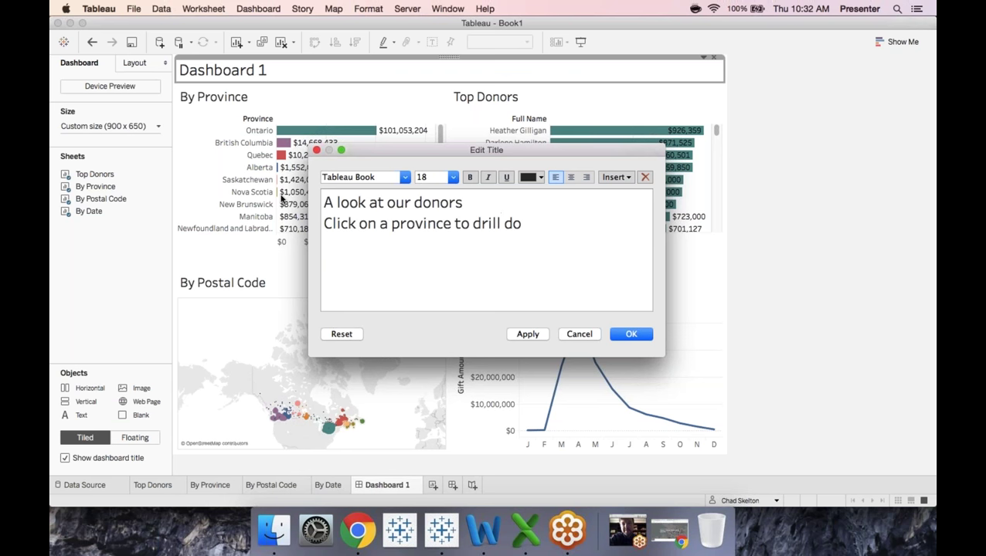
{"action": "type", "text": "wn"}
{"action": "key", "text": "BackSpace"}
{"action": "key", "text": "BackSpace"}
{"action": "key", "text": "BackSpace"}
{"action": "key", "text": "BackSpace"}
{"action": "key", "text": "BackSpace"}
{"action": "key", "text": "BackSpace"}
{"action": "key", "text": "BackSpace"}
{"action": "key", "text": "BackSpace"}
{"action": "key", "text": "BackSpace"}
{"action": "key", "text": "BackSpace"}
{"action": "type", "text": "filter the other charts"}
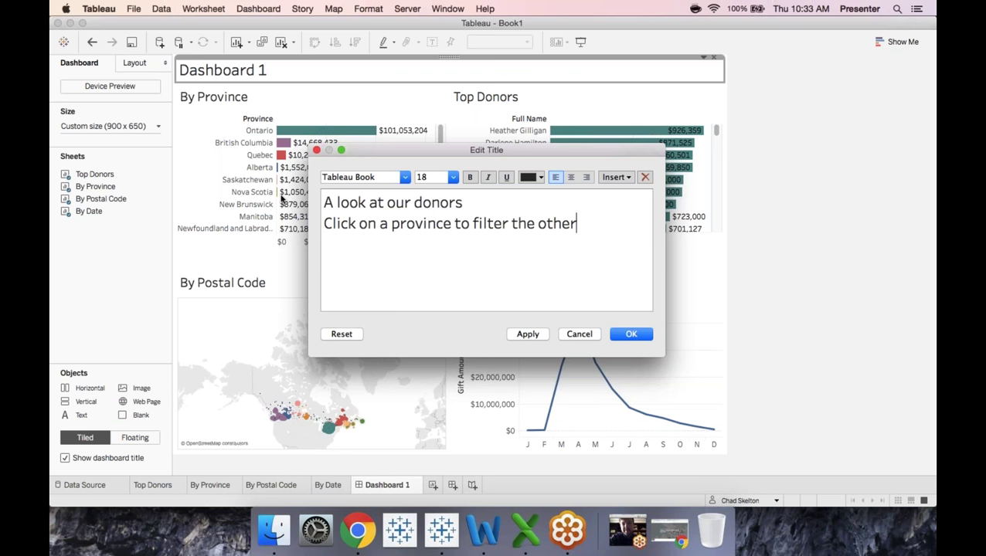
Colour the words "Click on a province" red in the dashboard title.
{"action": "left_click_drag", "start_coordinate": [452, 223], "coordinate": [320, 223]}
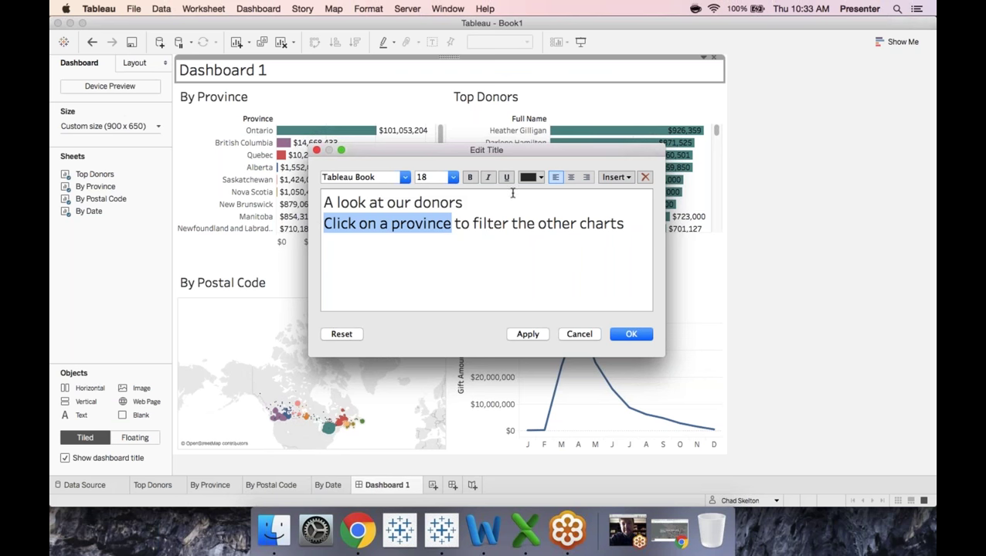
{"action": "left_click", "coordinate": [530, 176]}
{"action": "left_click", "coordinate": [571, 223]}
{"action": "left_click", "coordinate": [564, 244]}
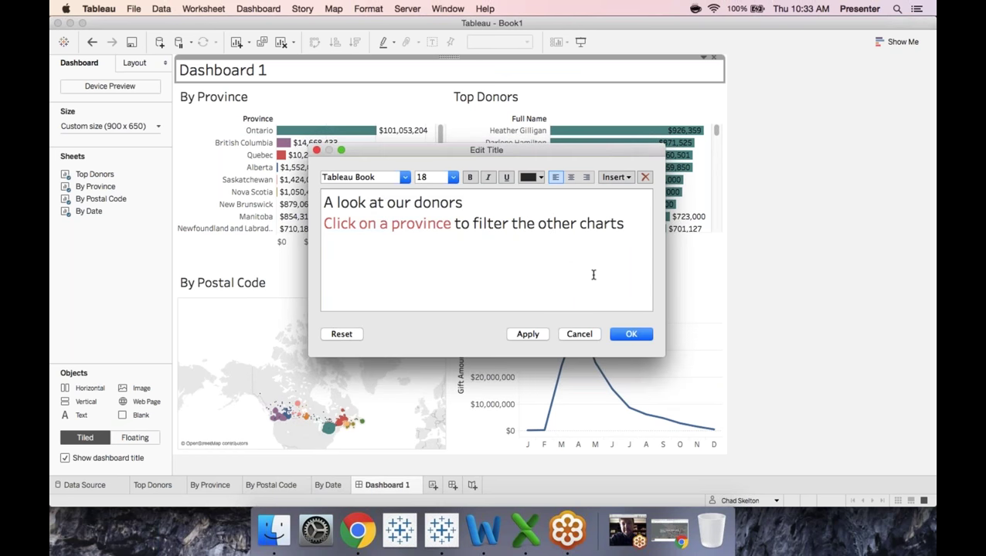
Give the whole second line of the dashboard title a smaller font size and apply the title.
{"action": "triple_click", "coordinate": [623, 223]}
{"action": "left_click", "coordinate": [453, 177]}
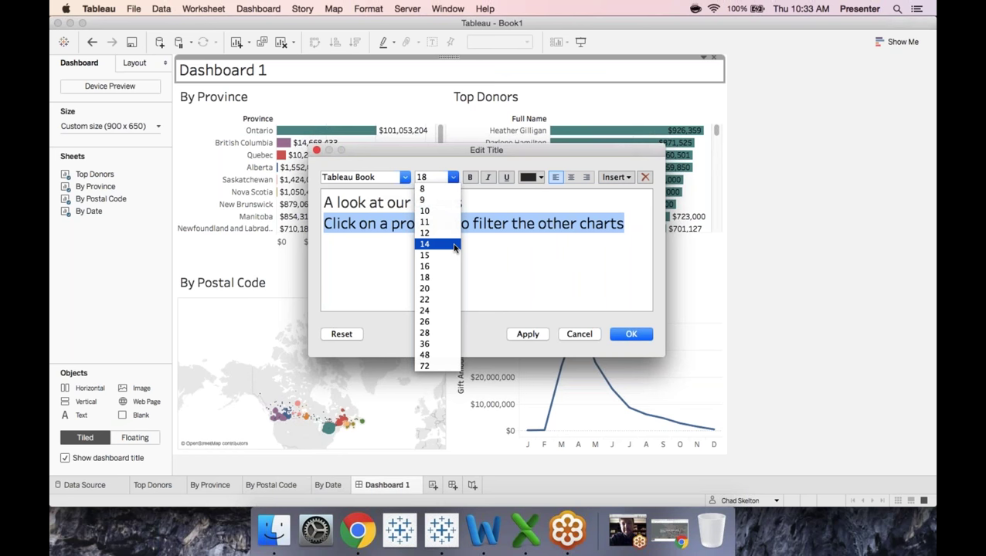
{"action": "key", "text": "Escape"}
{"action": "left_click", "coordinate": [625, 337]}
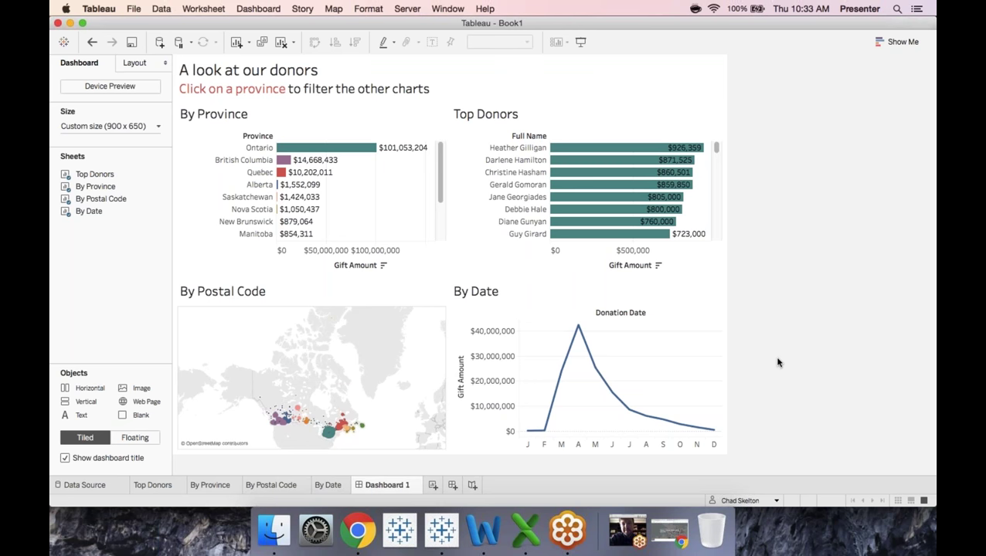
Extend the By Postal Code title with ", Filtered by" and the inserted Province field.
{"action": "double_click", "coordinate": [236, 298]}
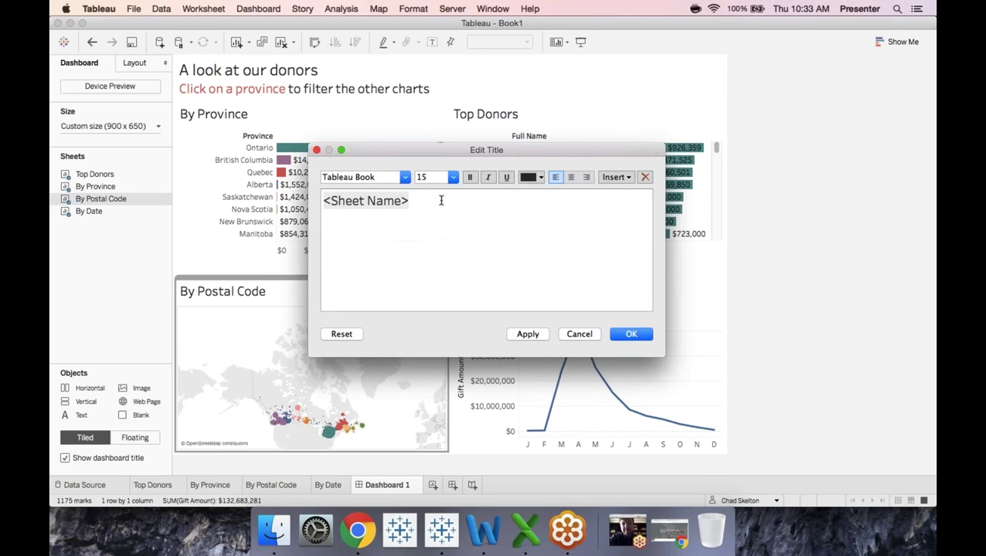
{"action": "type", "text": ", Filtered by"}
{"action": "left_click", "coordinate": [626, 177]}
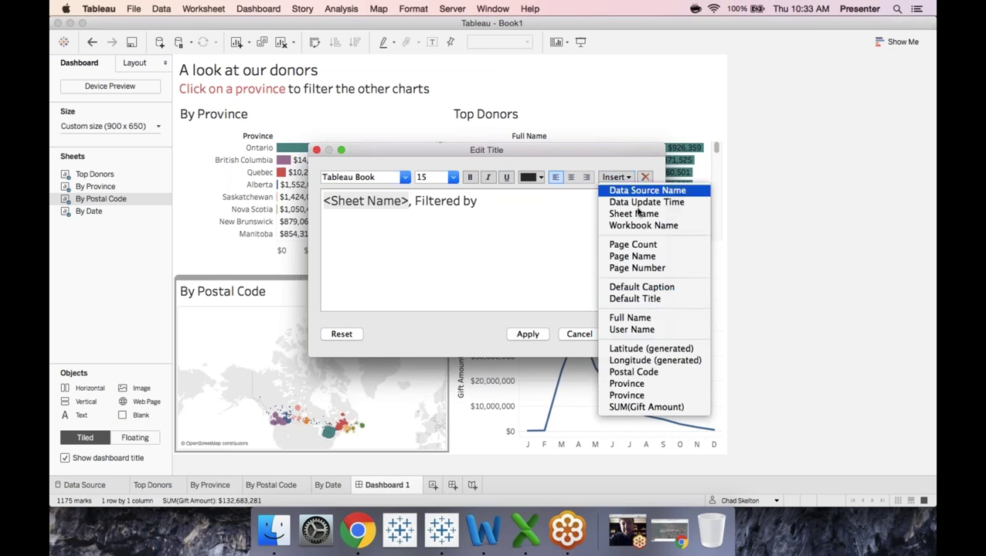
{"action": "left_click", "coordinate": [627, 383]}
{"action": "left_click", "coordinate": [636, 337]}
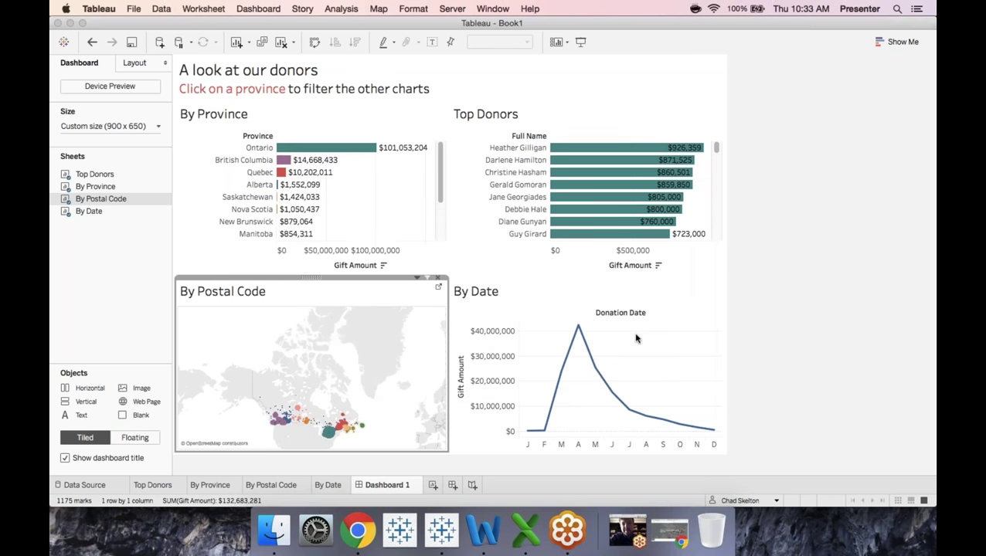
Filter the dashboard by British Columbia, Quebec, Alberta and Saskatchewan in turn to examine how the By Postal Code title responds.
{"action": "left_click", "coordinate": [284, 160]}
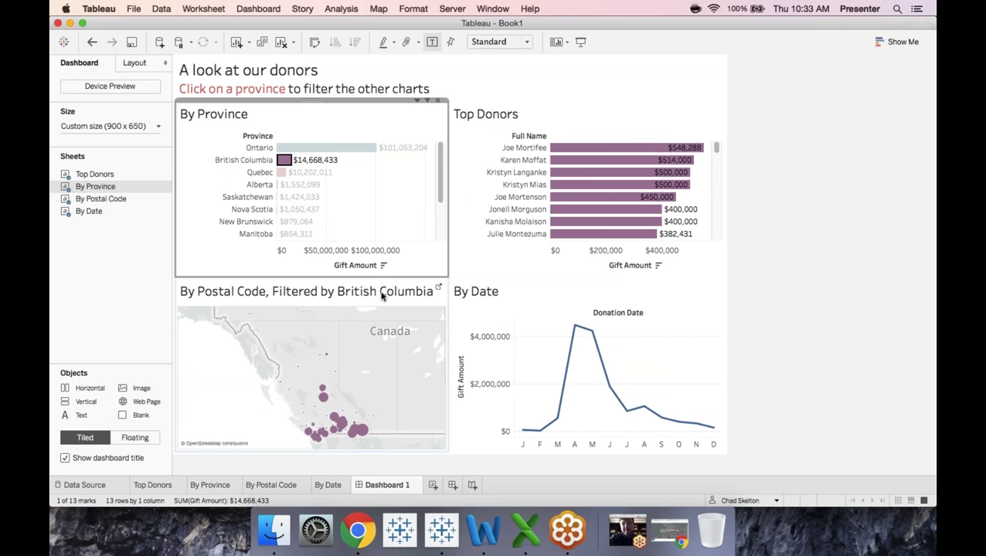
{"action": "left_click", "coordinate": [283, 173]}
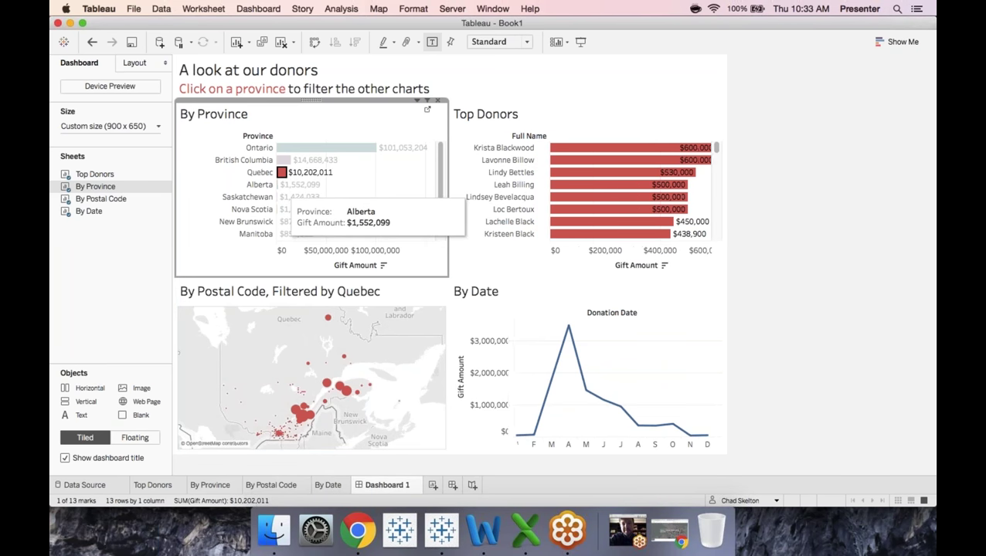
{"action": "left_click", "coordinate": [283, 185]}
{"action": "left_click", "coordinate": [280, 198]}
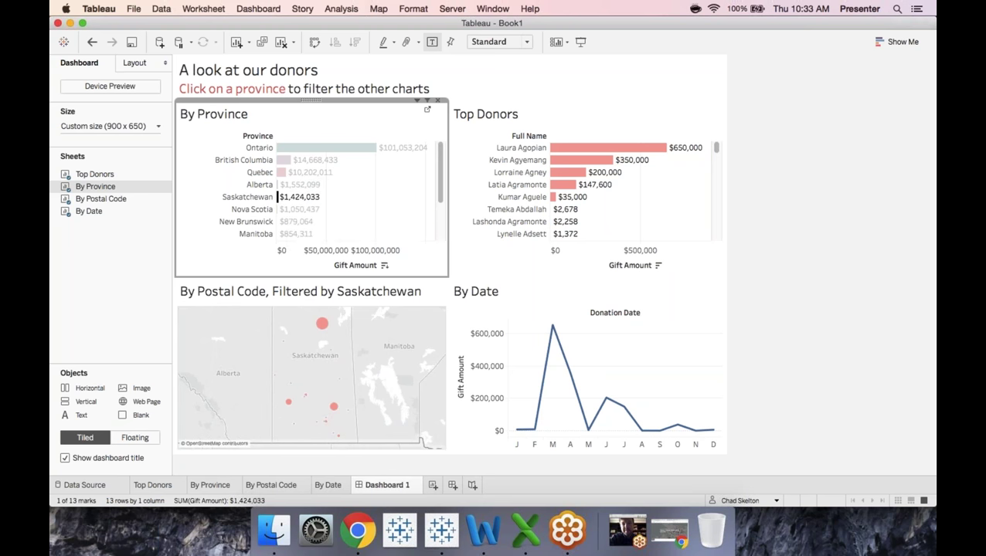
Remove the "Filtered by" text and Province field from the By Postal Code title and clear the Saskatchewan selection.
{"action": "double_click", "coordinate": [303, 295]}
{"action": "left_click_drag", "start_coordinate": [556, 202], "coordinate": [409, 201]}
{"action": "key", "text": "BackSpace"}
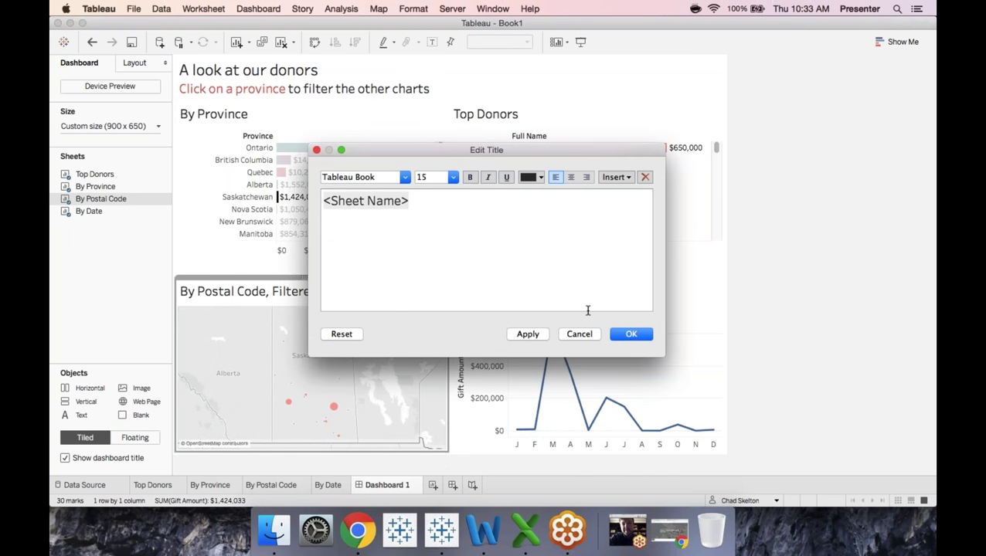
{"action": "left_click", "coordinate": [631, 334]}
{"action": "left_click", "coordinate": [555, 283]}
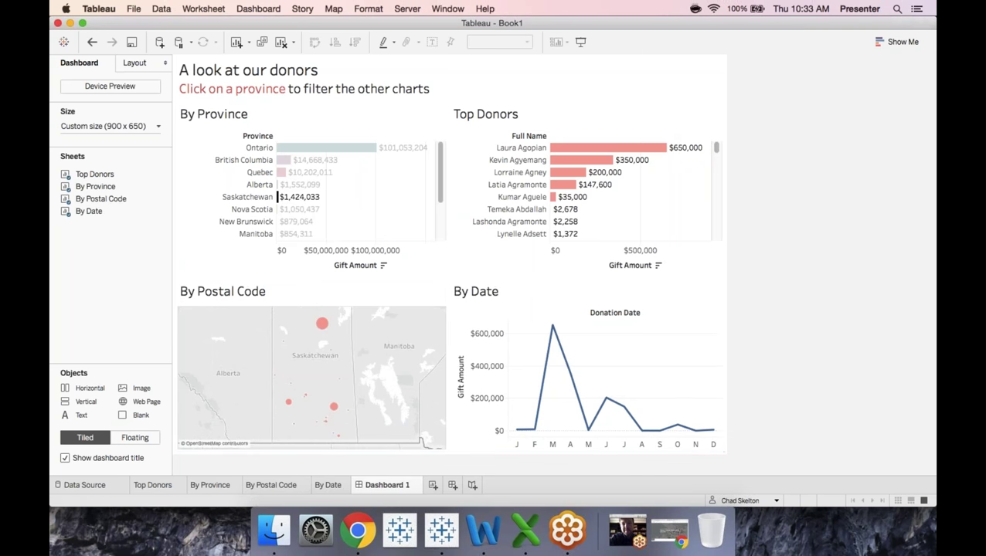
{"action": "left_click", "coordinate": [789, 217]}
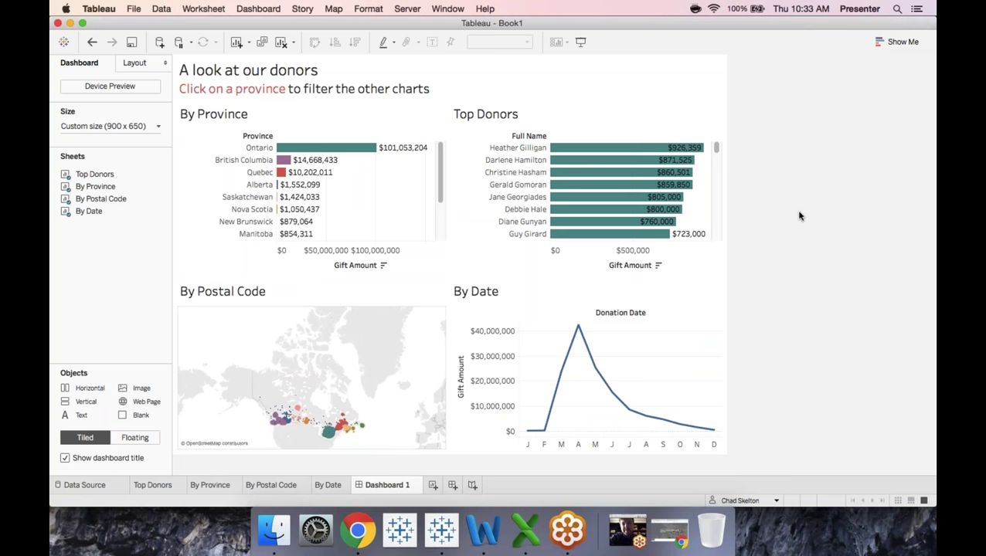
Save the workbook to the Desktop as a Tableau Packaged Workbook (*.twbx) named Donor Analysis.
{"action": "left_click", "coordinate": [135, 8]}
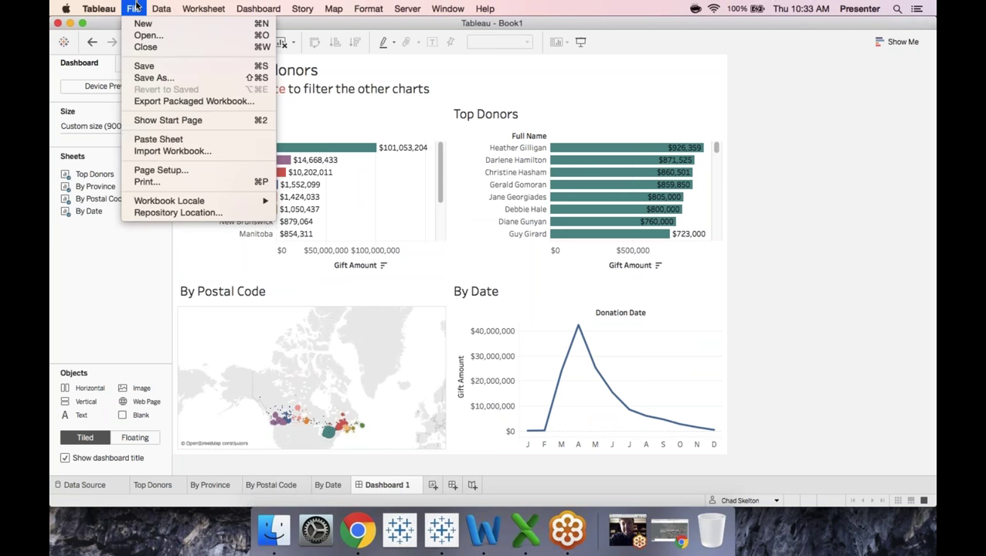
{"action": "left_click", "coordinate": [164, 78]}
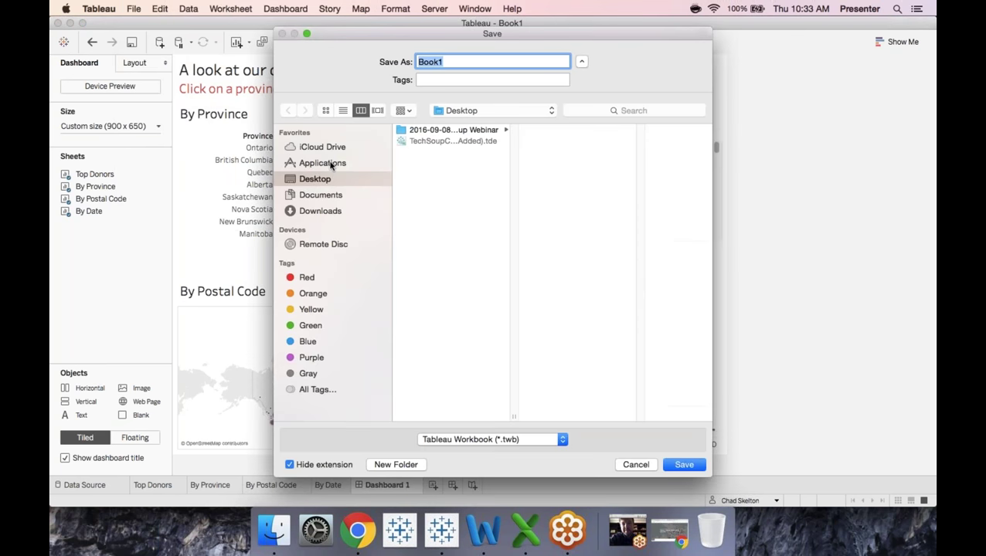
{"action": "left_click", "coordinate": [553, 441]}
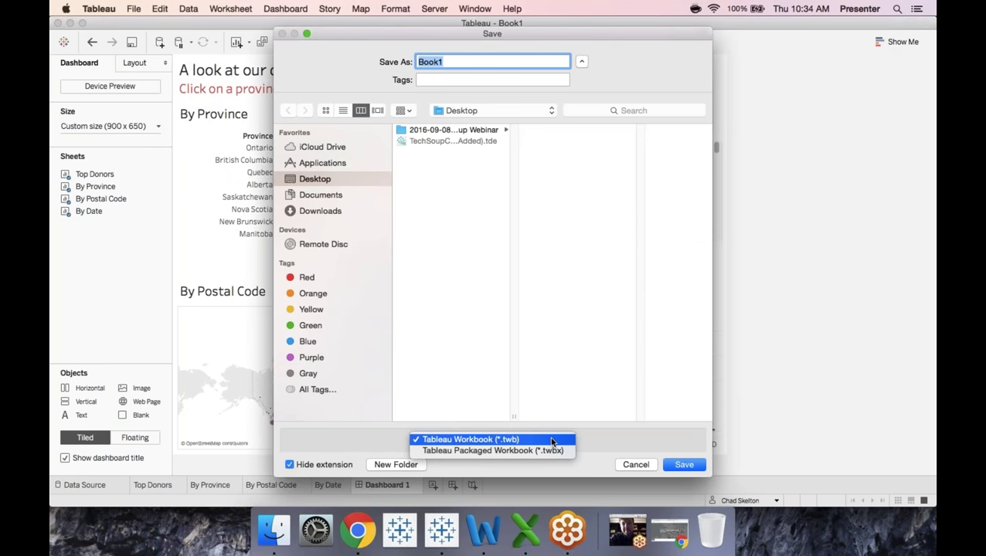
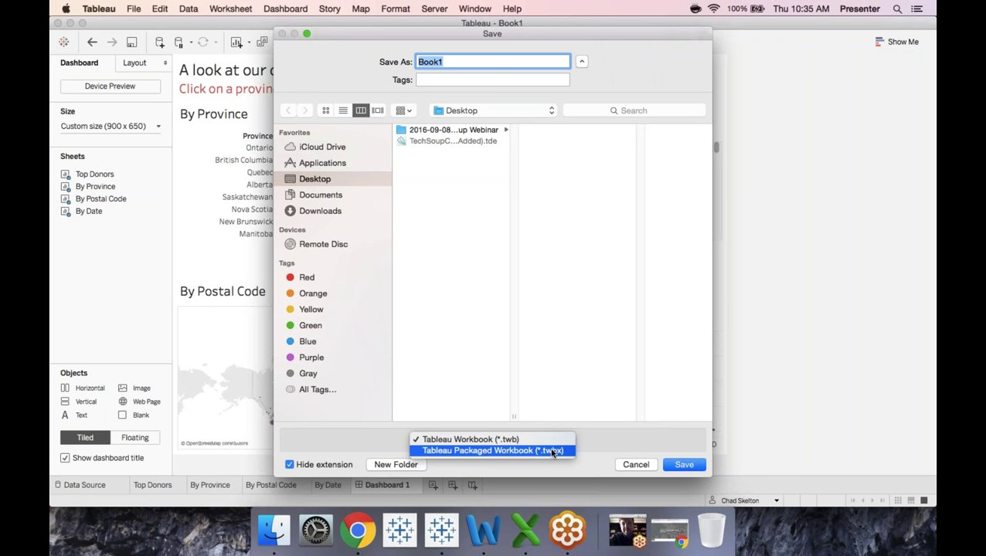
{"action": "left_click", "coordinate": [553, 451]}
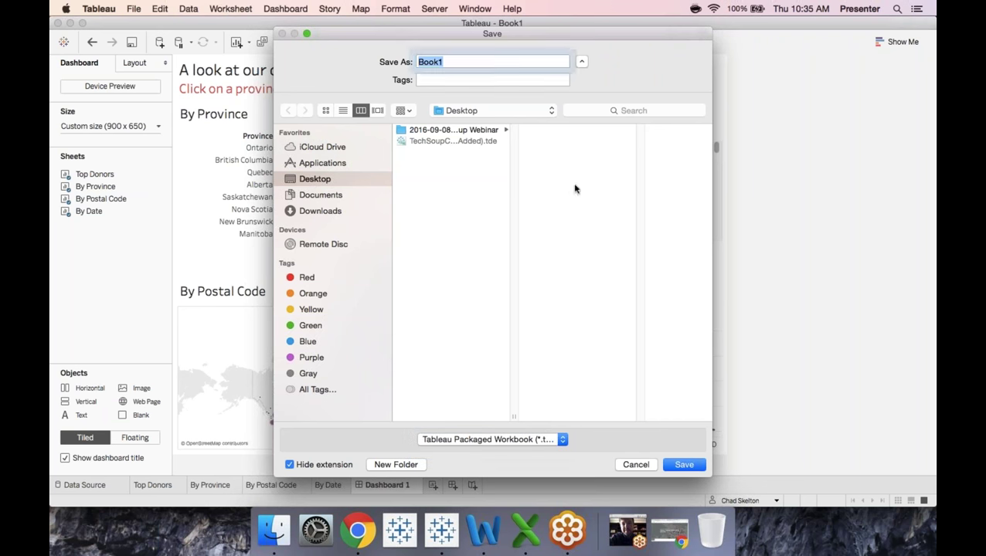
{"action": "type", "text": "Don"}
{"action": "key", "text": "BackSpace"}
{"action": "type", "text": "nor Analysis"}
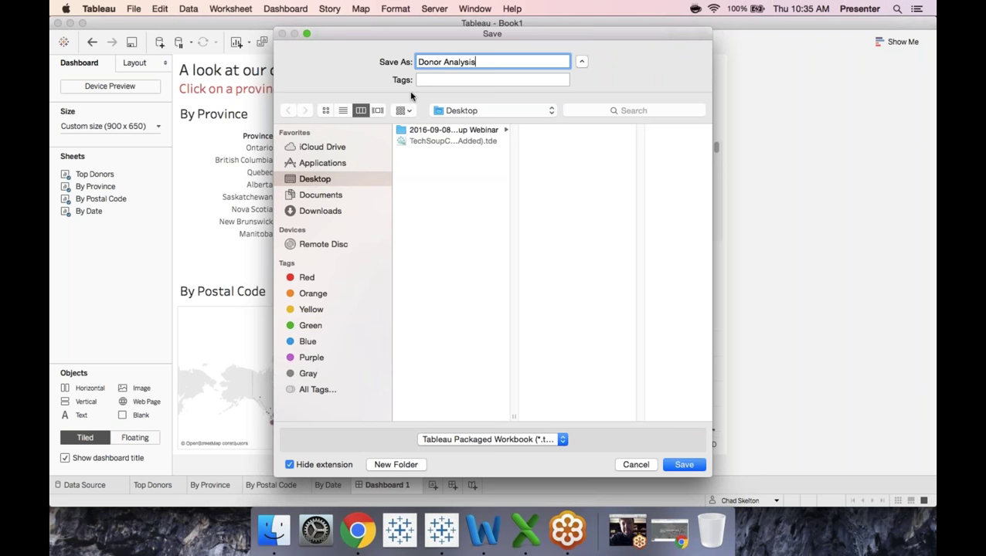
{"action": "left_click", "coordinate": [683, 464]}
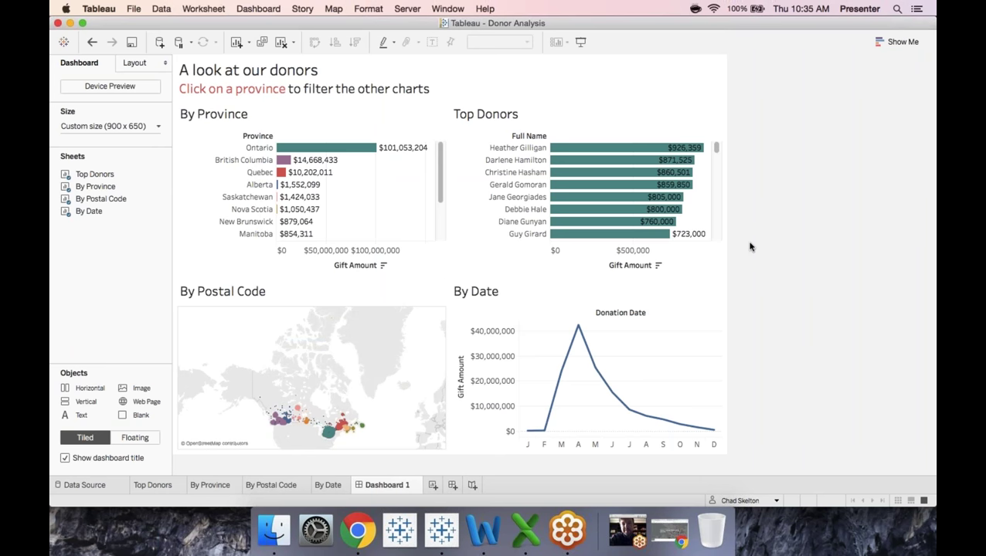
Reveal the desktop to look at the saved Donor Analysis.twbx file, and return to the workbook.
{"action": "key", "text": "alt+Return"}
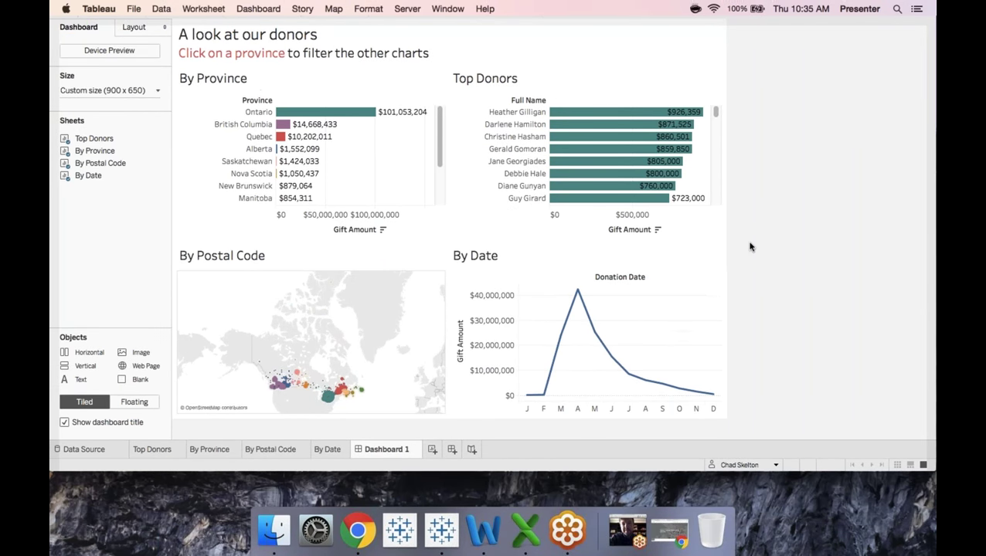
{"action": "key", "text": "super+h"}
{"action": "left_click", "coordinate": [666, 244]}
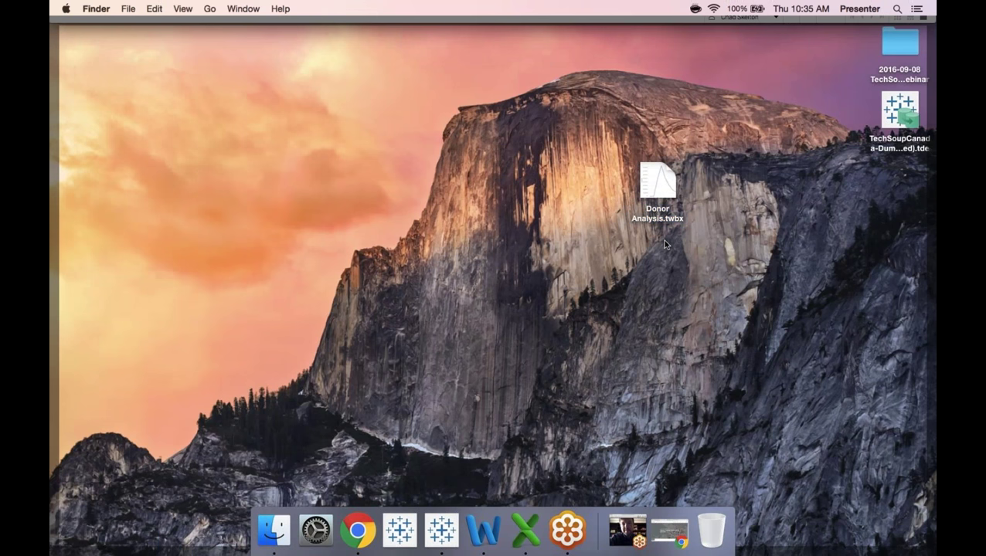
{"action": "left_click", "coordinate": [447, 523]}
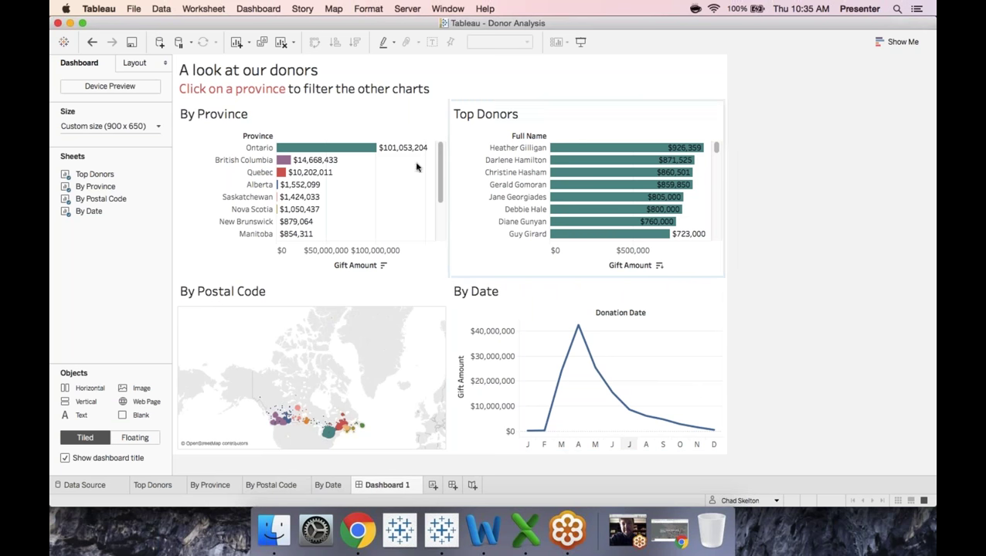
Close the workbook and the TechSoup Webinar folder windows, and reopen Donor Analysis.twbx from the desktop in Tableau.
{"action": "left_click", "coordinate": [58, 24]}
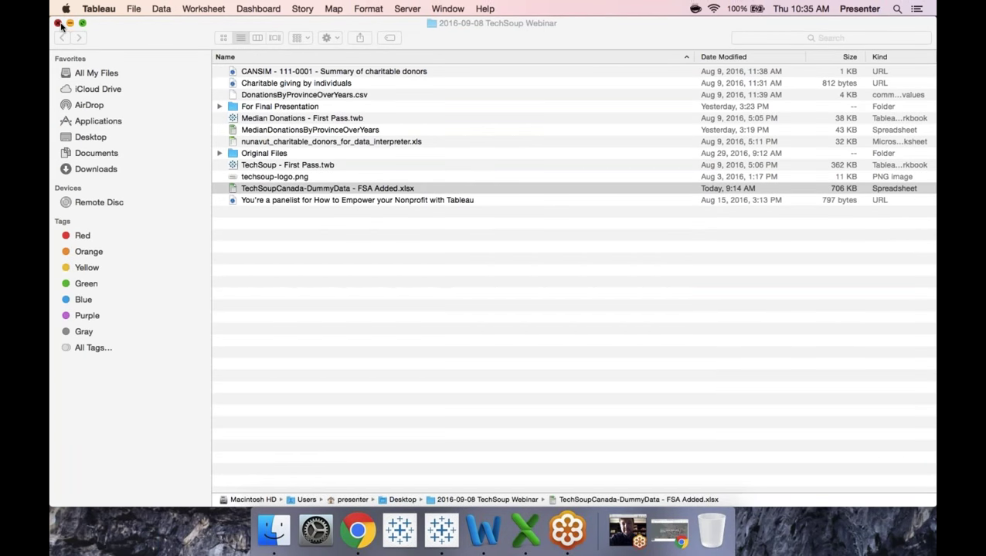
{"action": "left_click", "coordinate": [58, 24]}
{"action": "left_click_drag", "start_coordinate": [657, 182], "coordinate": [440, 524]}
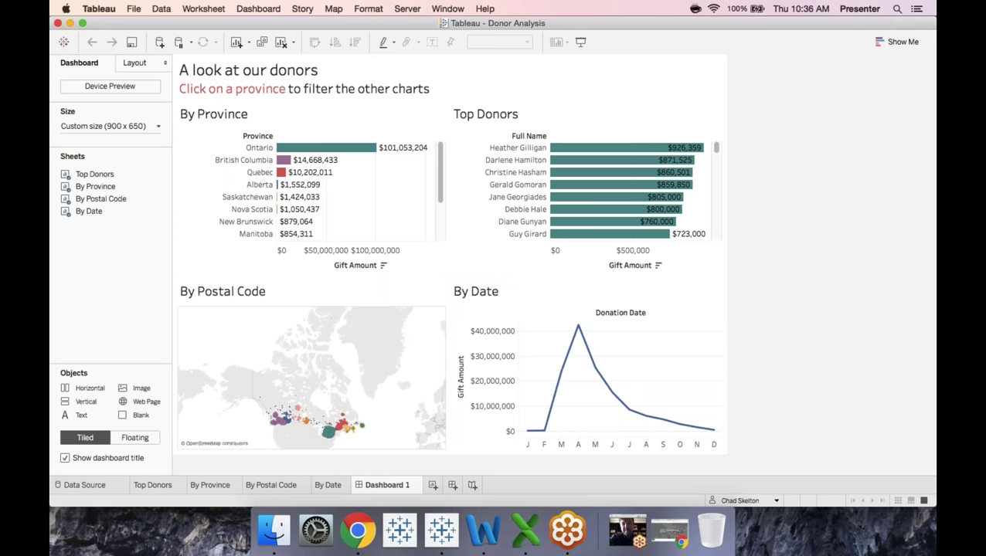
Hide the Top Donors, By Province, By Postal Code and By Date worksheets, leaving only Dashboard 1.
{"action": "left_click", "coordinate": [152, 485]}
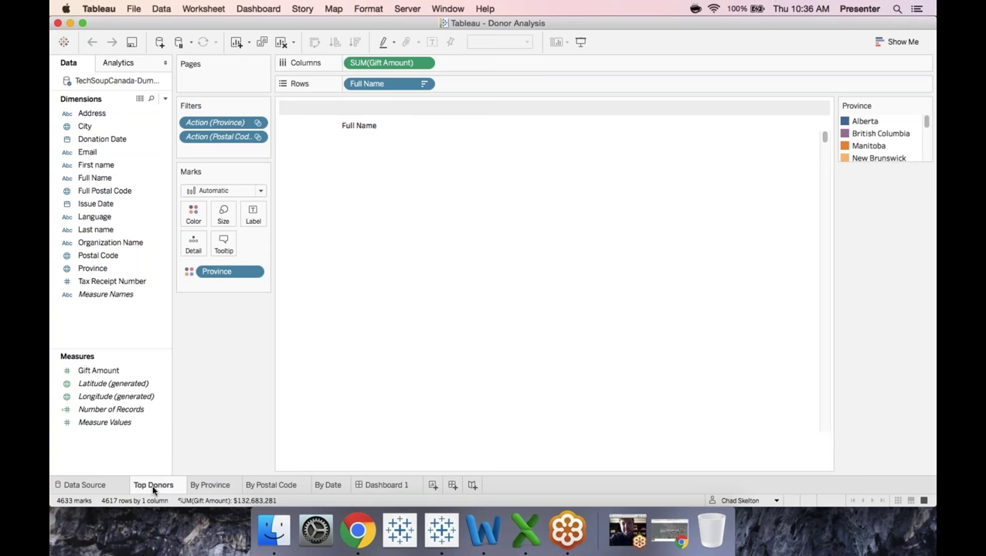
{"action": "left_click", "coordinate": [379, 485]}
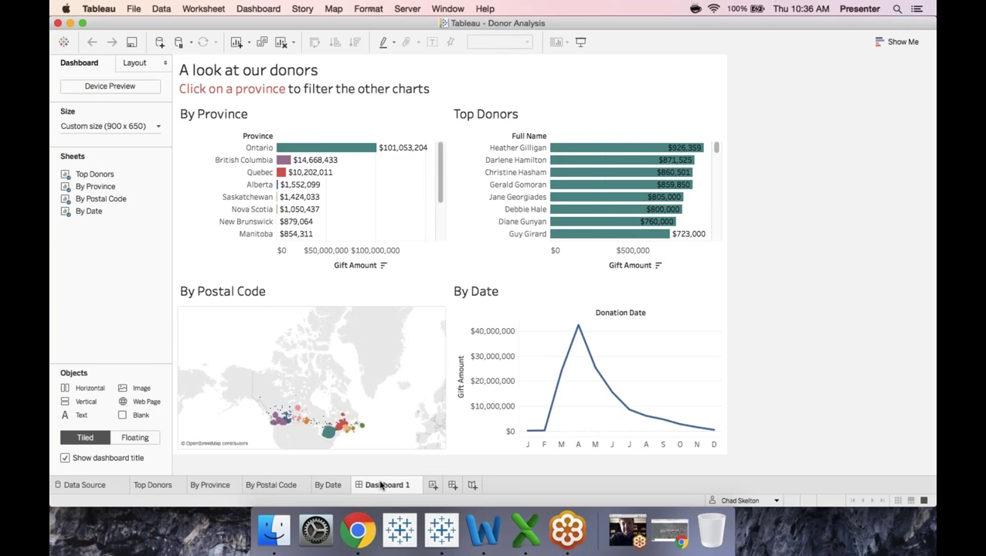
{"action": "left_click", "coordinate": [165, 488]}
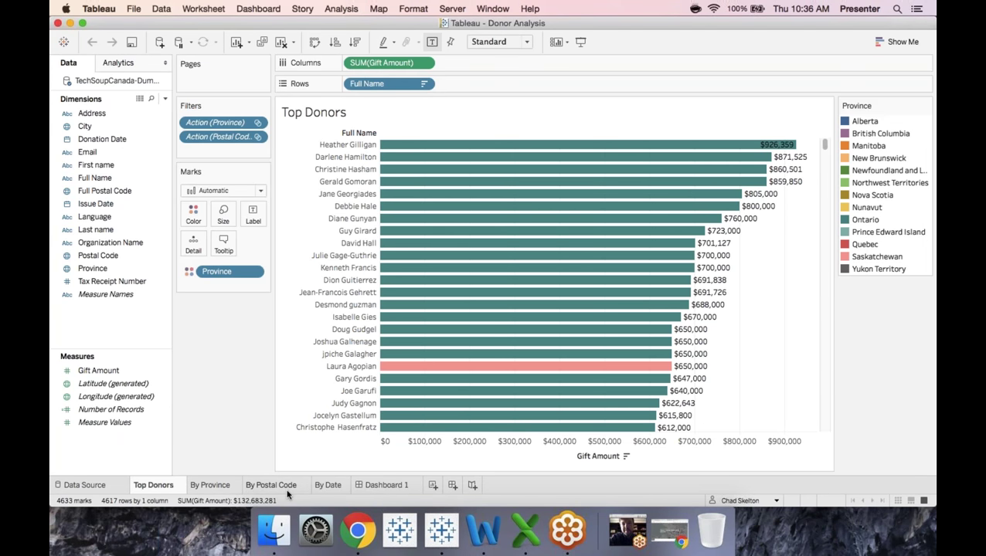
{"action": "right_click", "coordinate": [330, 487]}
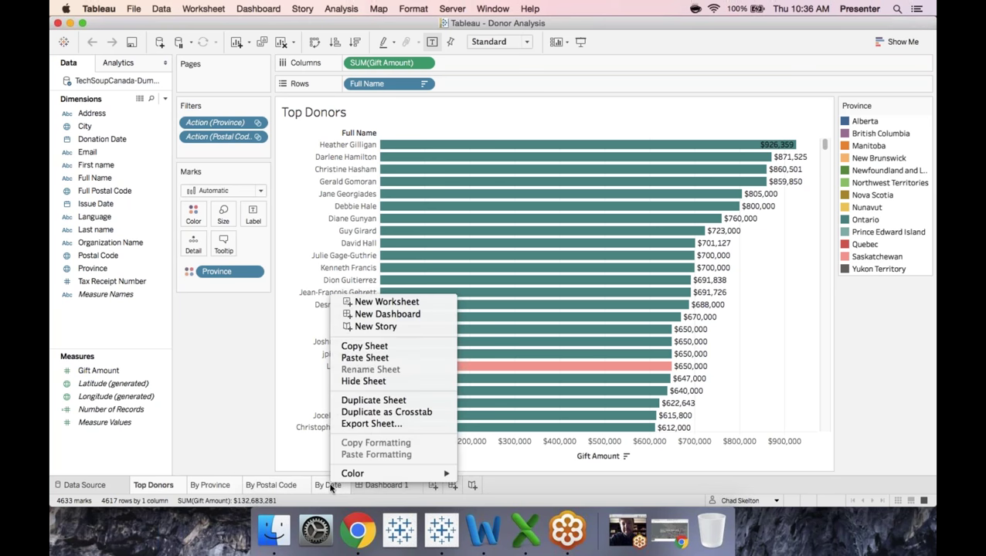
{"action": "left_click", "coordinate": [373, 380]}
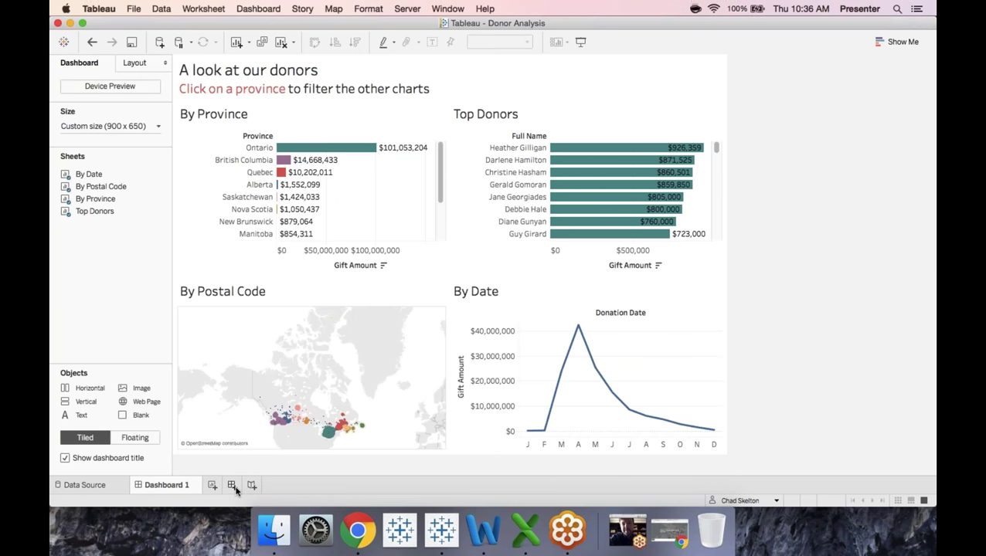
Minimize the workbook, launch Tableau Reader and open Donor Analysis.twbx from the Desktop in it.
{"action": "left_click", "coordinate": [70, 23]}
{"action": "key", "text": "super+space"}
{"action": "type", "text": "tableau reader"}
{"action": "key", "text": "Return"}
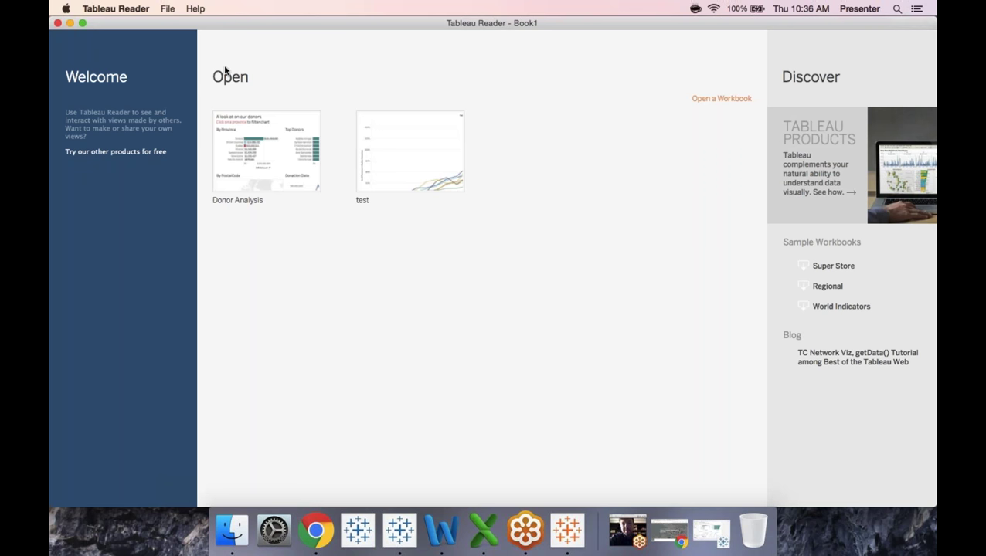
{"action": "left_click", "coordinate": [167, 9]}
{"action": "left_click", "coordinate": [181, 25]}
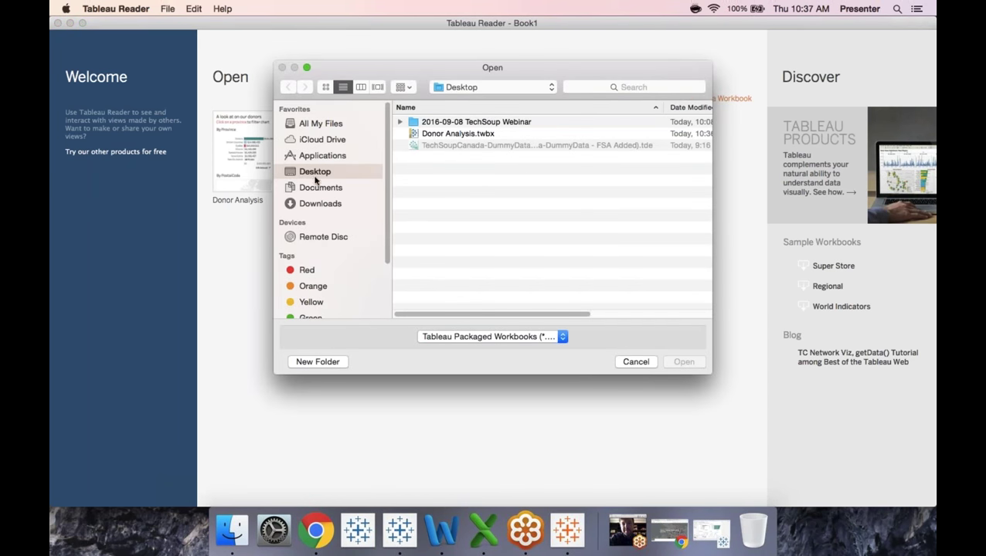
{"action": "double_click", "coordinate": [478, 136]}
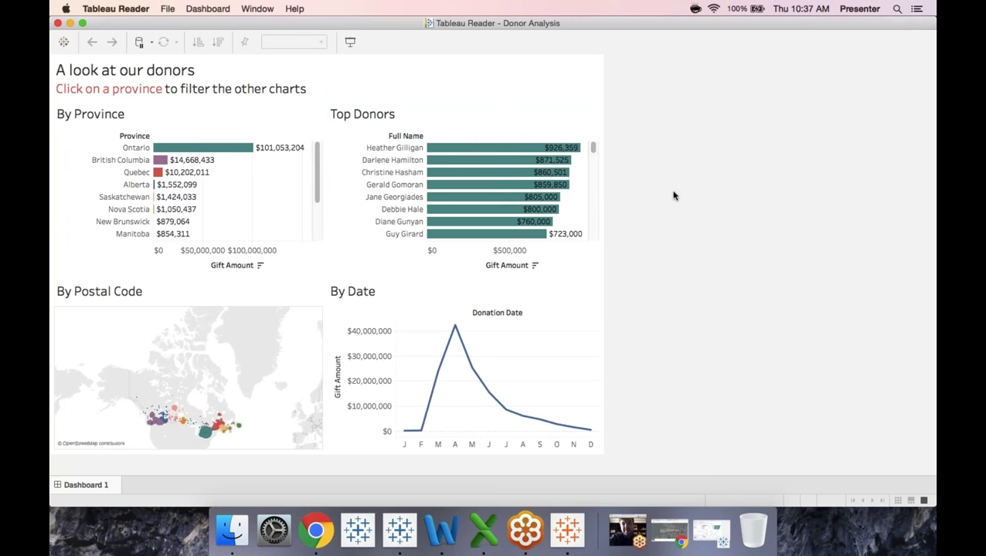
Filter the dashboard by Ontario and by British Columbia to examine how the other charts respond, and inspect the By Date line.
{"action": "left_click", "coordinate": [239, 155]}
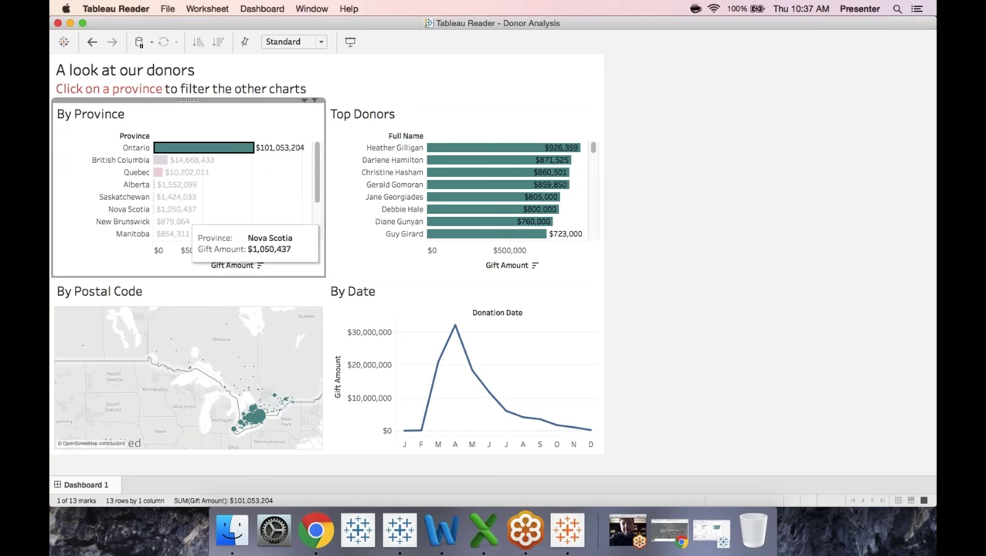
{"action": "left_click", "coordinate": [160, 161]}
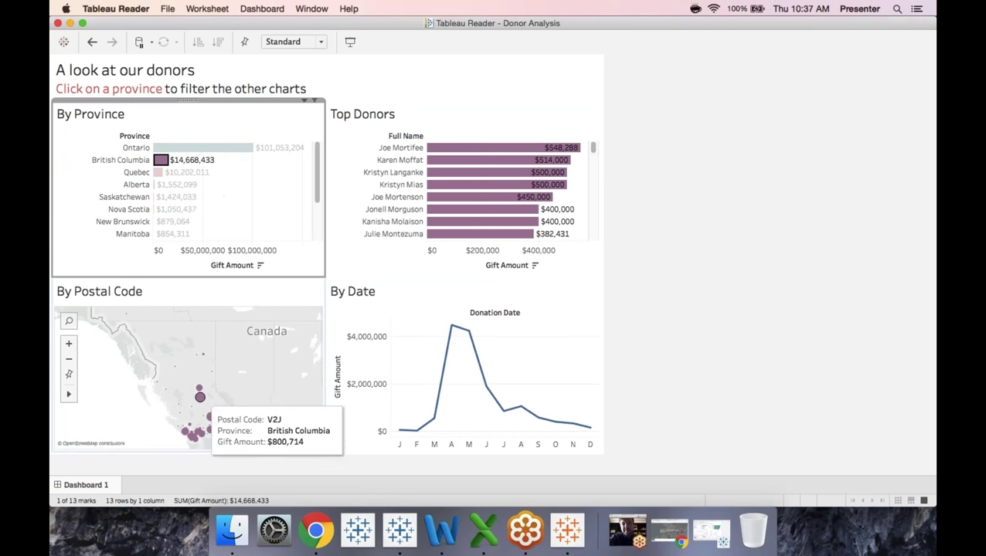
{"action": "mouse_move", "coordinate": [450, 241]}
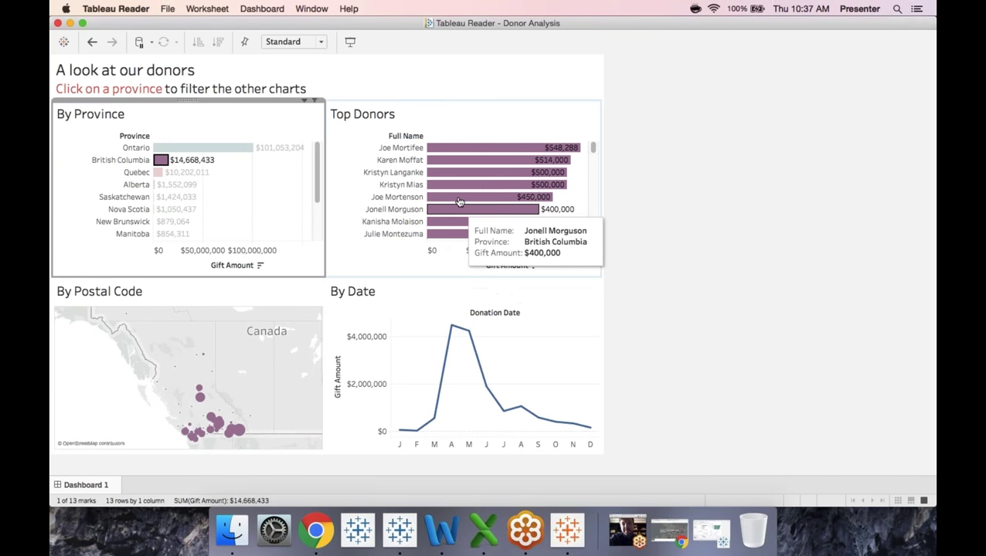
{"action": "left_click", "coordinate": [472, 334]}
{"action": "left_click", "coordinate": [457, 330]}
{"action": "left_click", "coordinate": [435, 418]}
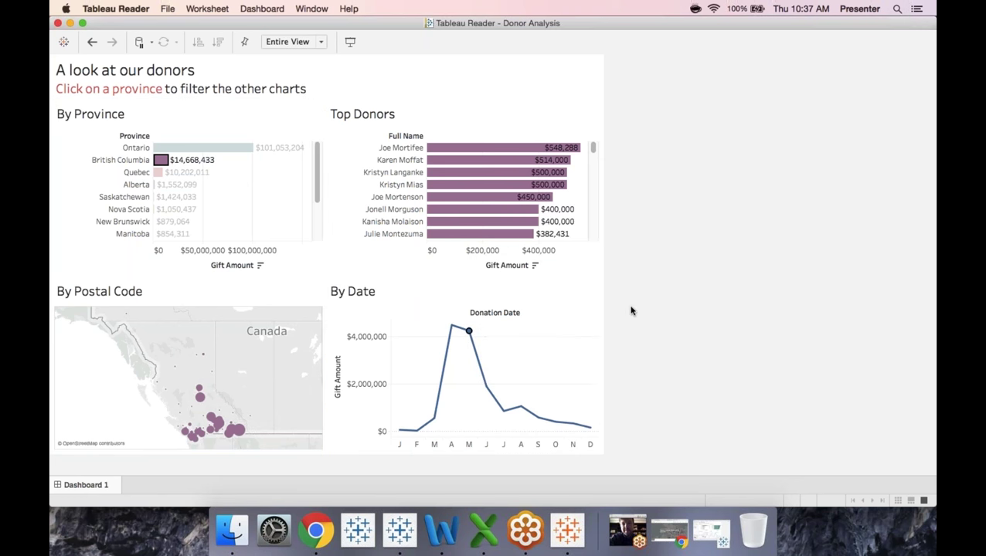
{"action": "left_click", "coordinate": [654, 323]}
{"action": "left_click", "coordinate": [680, 322]}
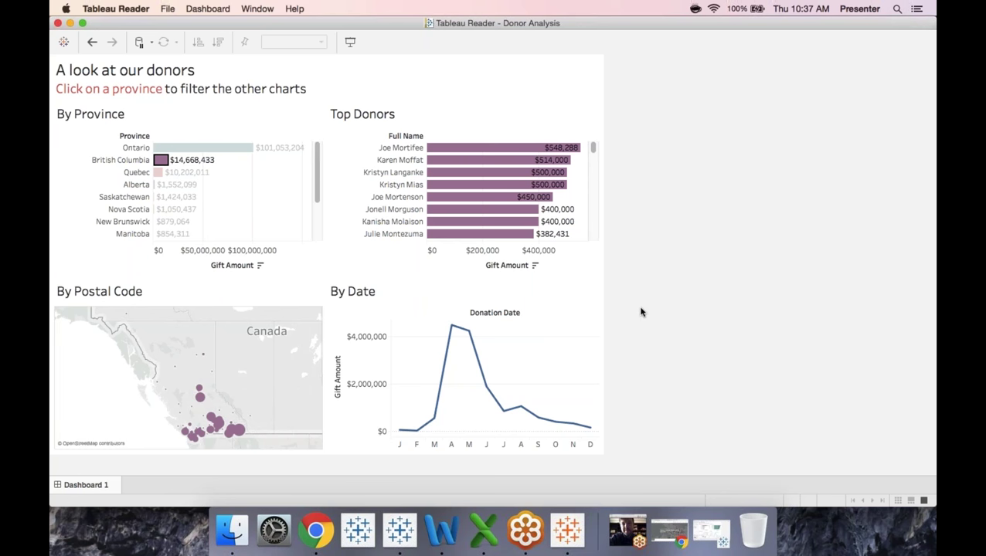
Look at the packaged workbook file on the desktop, return to Tableau Reader and clear the British Columbia selection.
{"action": "left_click", "coordinate": [70, 23]}
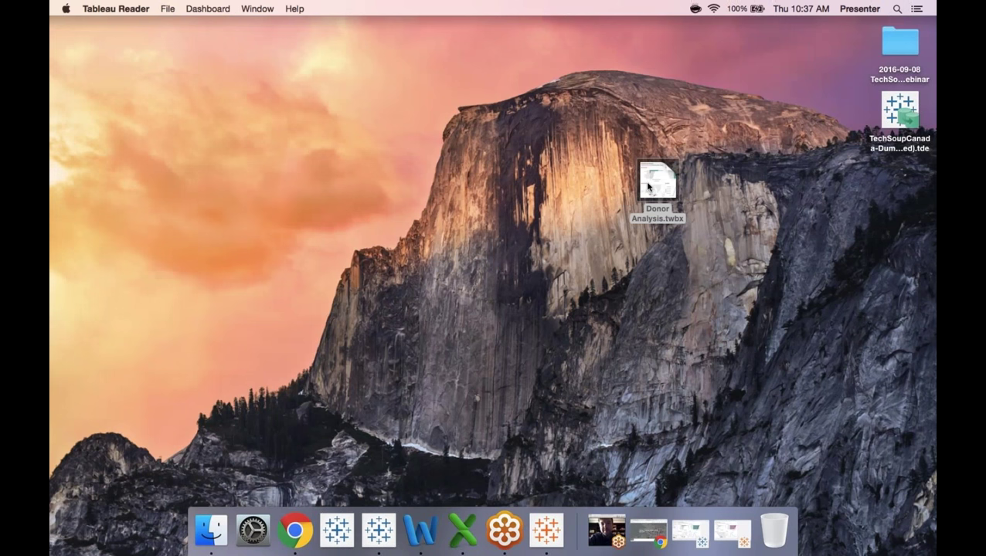
{"action": "left_click", "coordinate": [548, 537]}
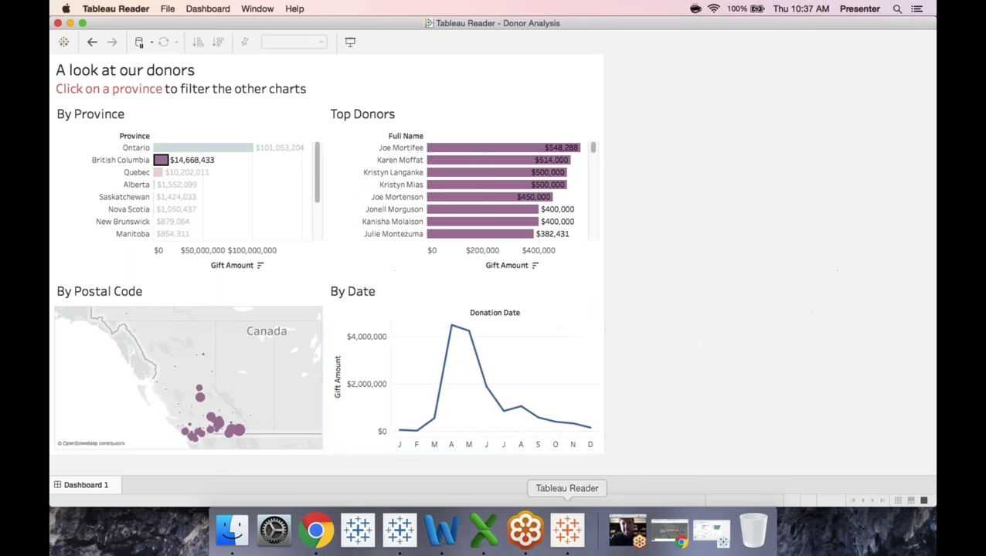
{"action": "left_click", "coordinate": [284, 207]}
{"action": "left_click", "coordinate": [284, 206]}
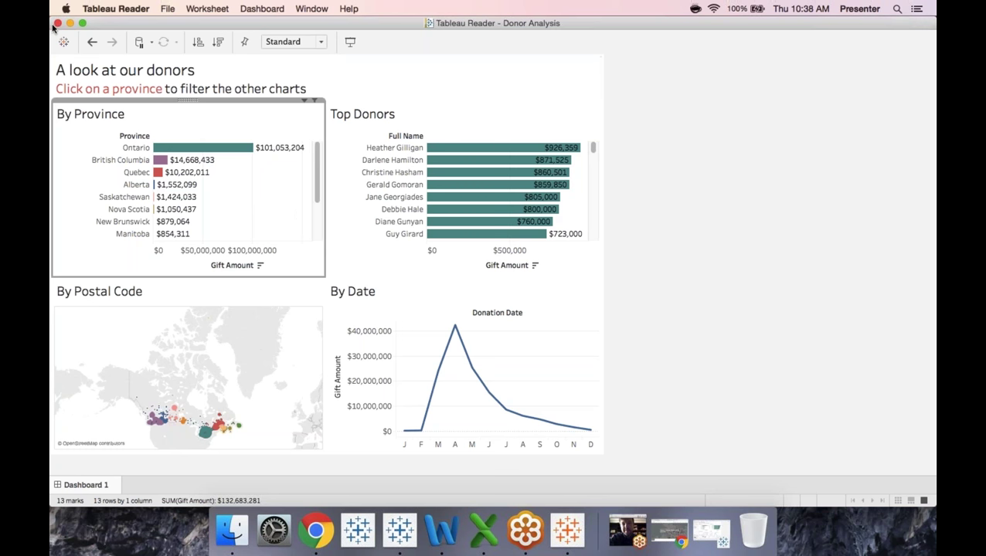
Switch to Tableau, try saving the workbook to Tableau Public and create the required data extract of TechSoupCanada-DummyData.
{"action": "left_click", "coordinate": [405, 540]}
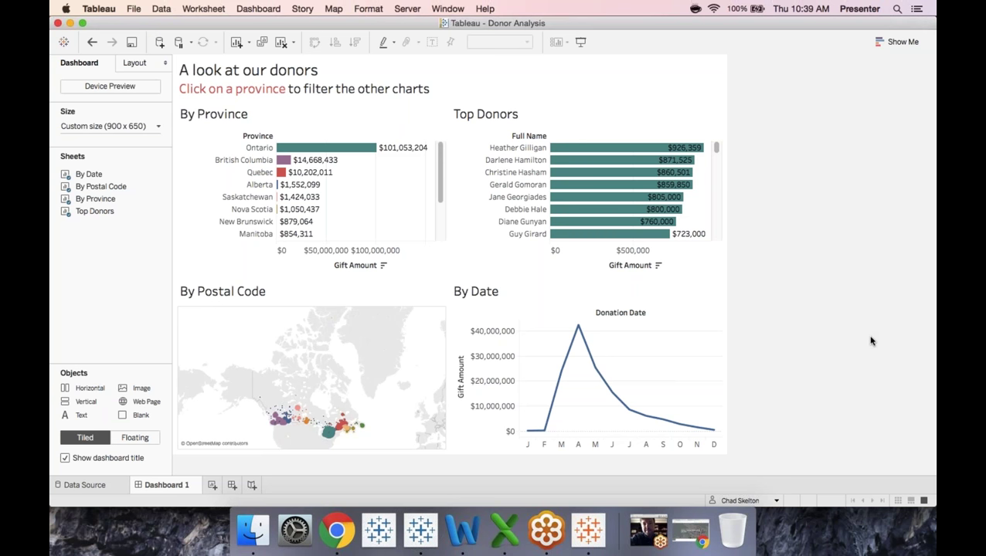
{"action": "left_click", "coordinate": [407, 9]}
{"action": "mouse_move", "coordinate": [454, 112]}
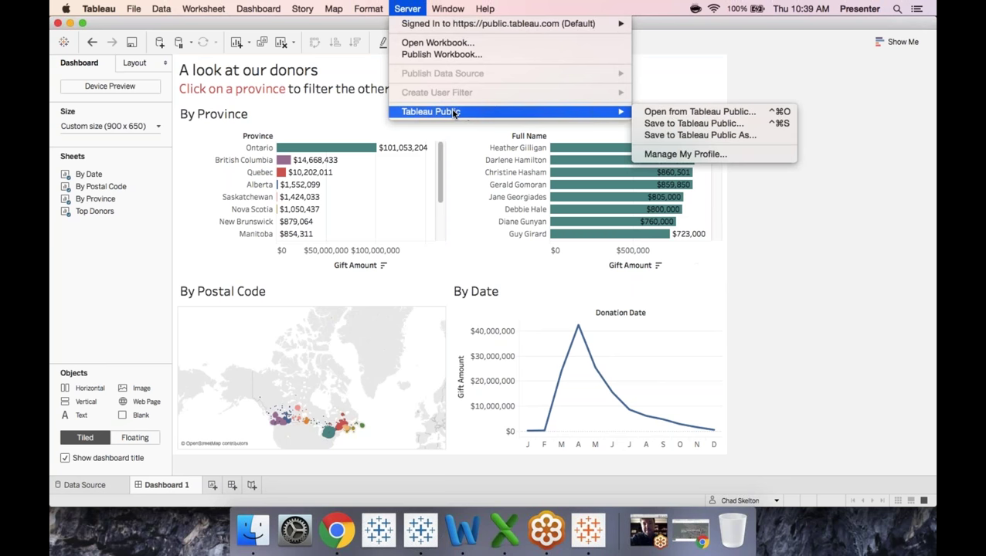
{"action": "left_click", "coordinate": [734, 125]}
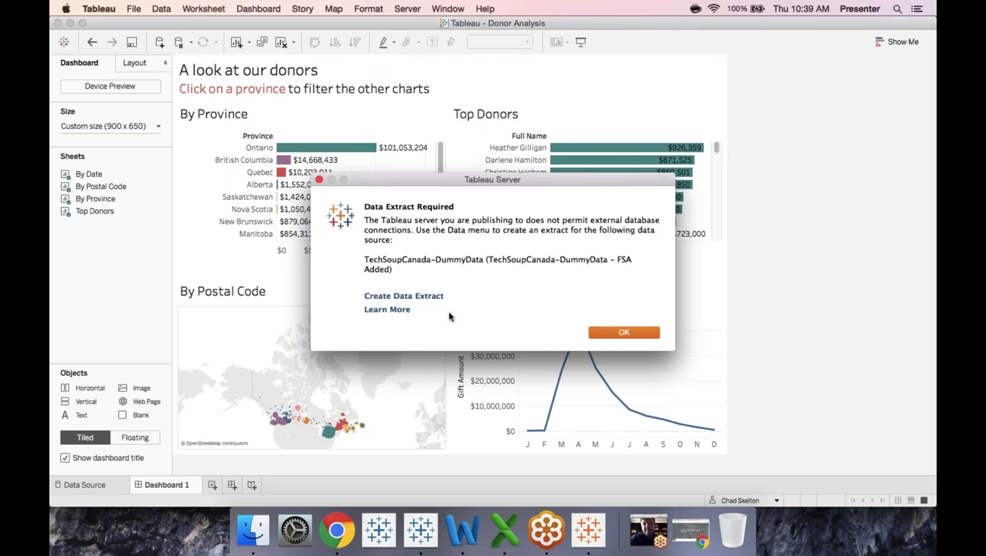
{"action": "left_click", "coordinate": [425, 296]}
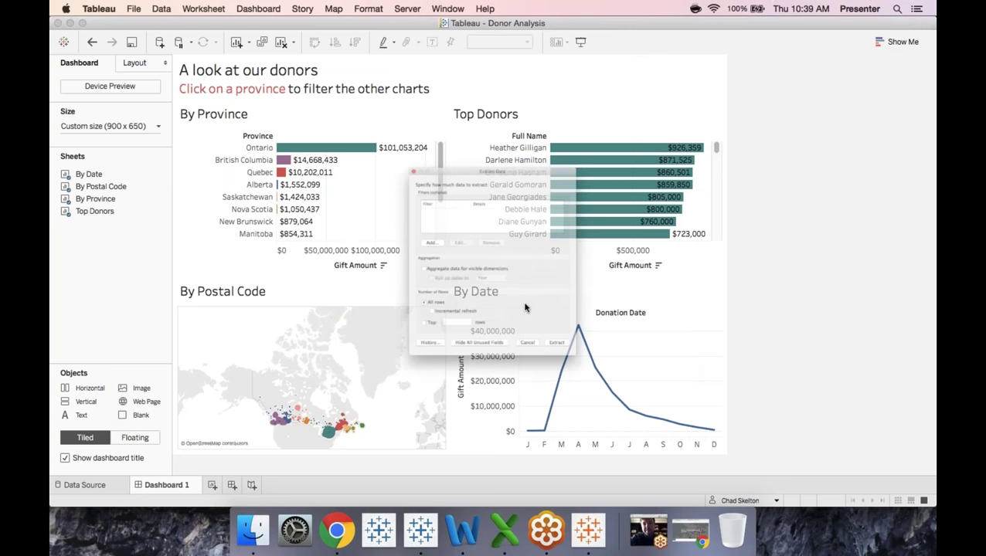
{"action": "left_click", "coordinate": [609, 409]}
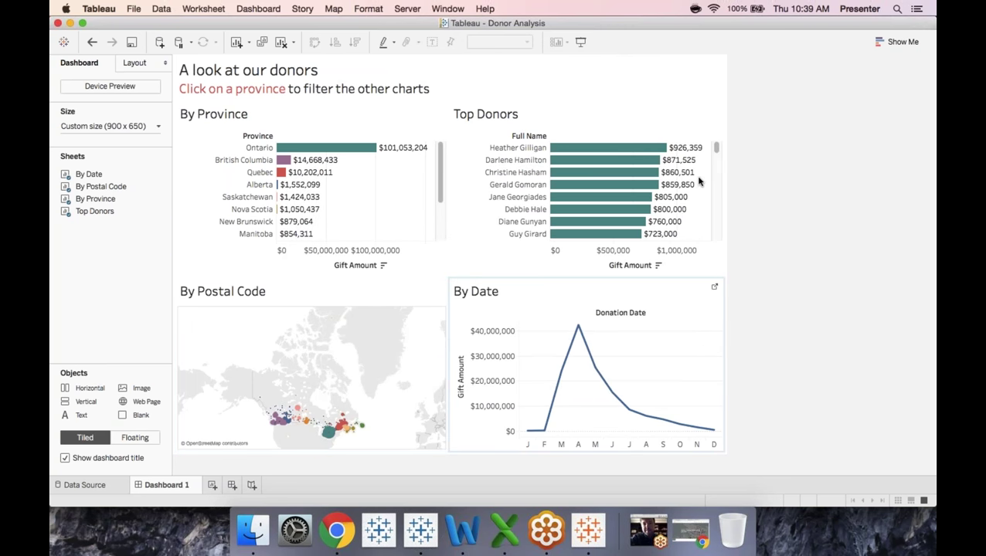
Save the workbook to Tableau Public, entering the account password to sign in, and dismiss the save notice on the published page.
{"action": "left_click", "coordinate": [449, 9]}
{"action": "mouse_move", "coordinate": [407, 8]}
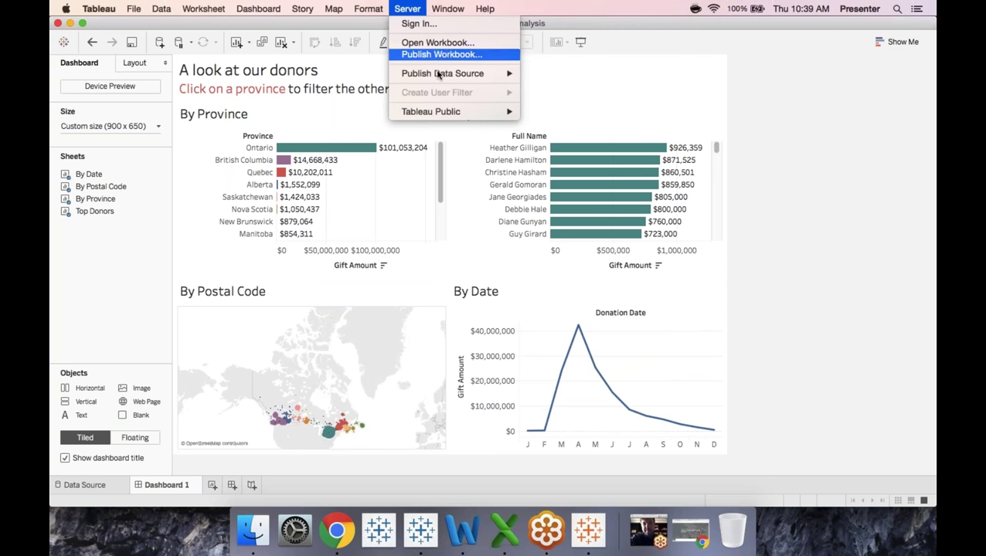
{"action": "mouse_move", "coordinate": [452, 112]}
{"action": "left_click", "coordinate": [595, 126]}
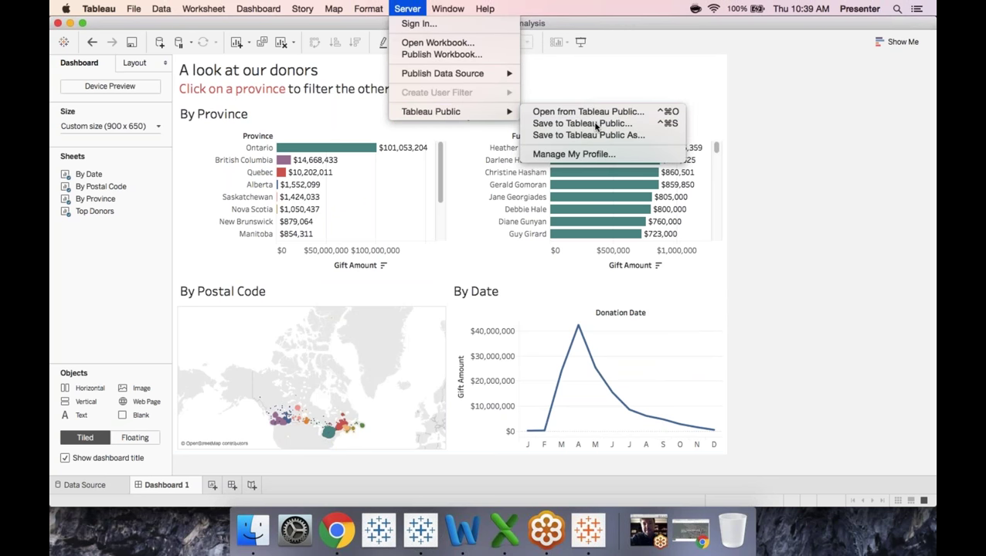
{"action": "type", "text": "•••••••••••••"}
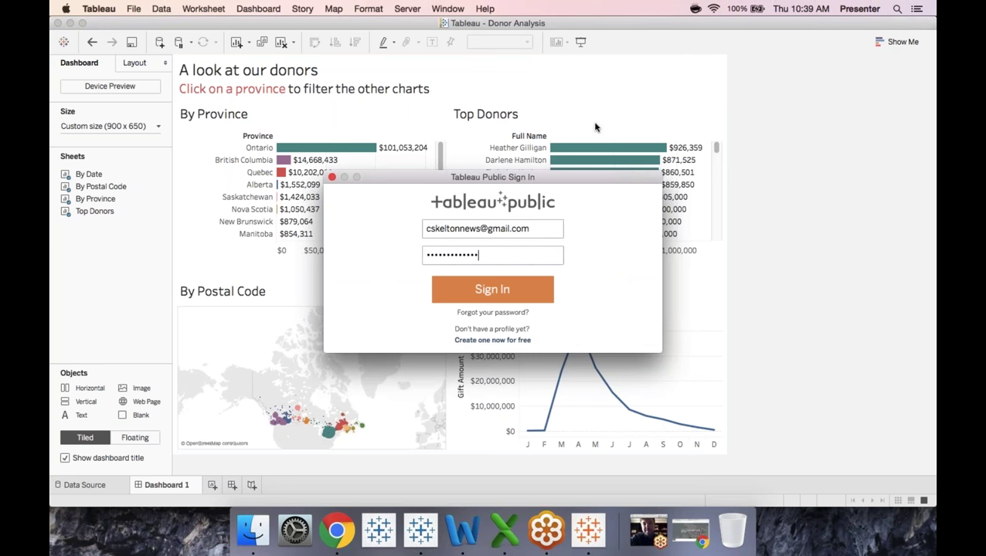
{"action": "key", "text": "Return"}
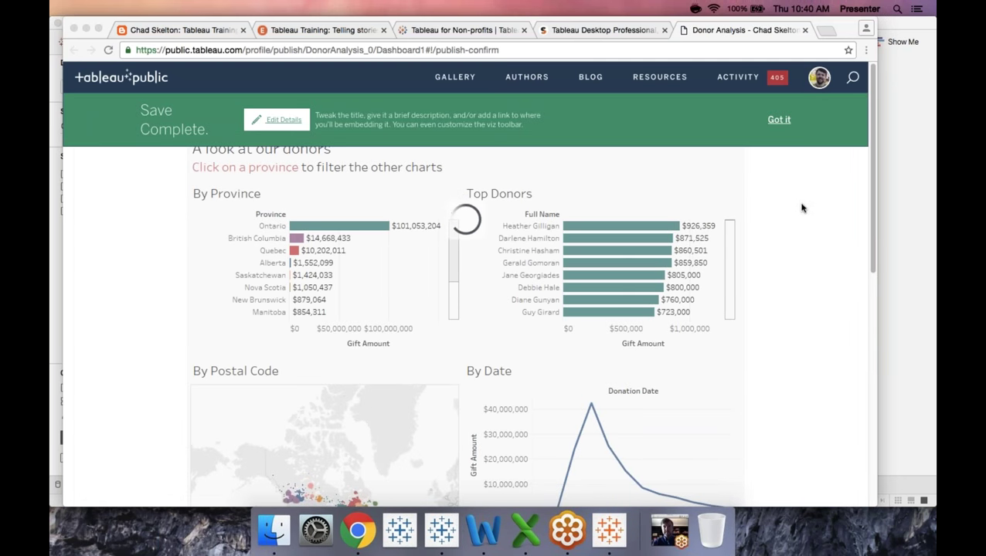
{"action": "left_click", "coordinate": [782, 122]}
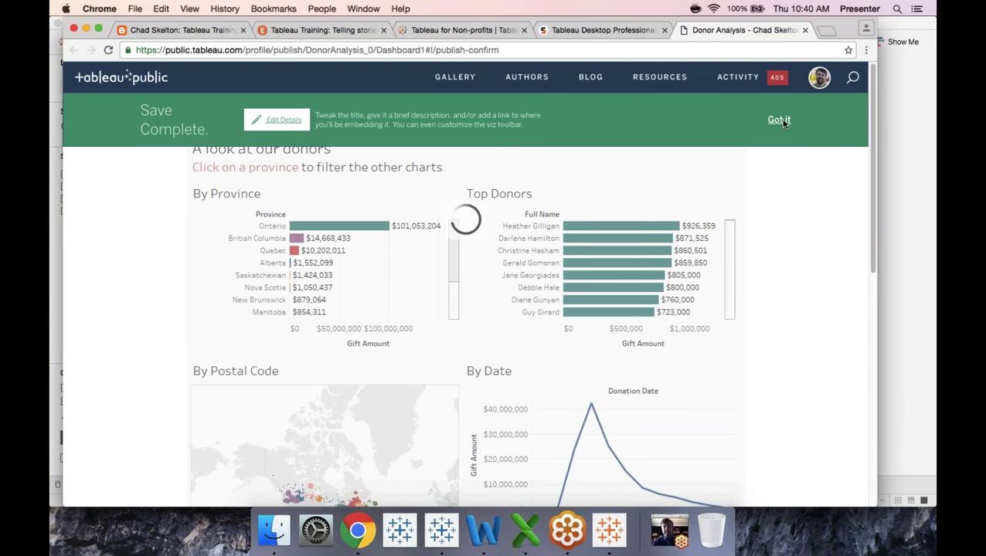
{"action": "left_click", "coordinate": [779, 120]}
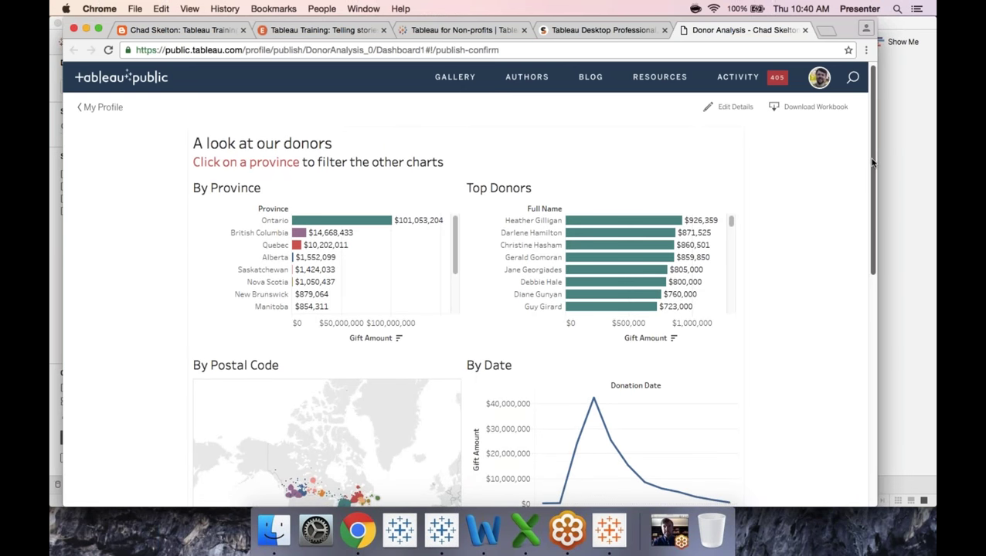
Filter the published dashboard by Ontario and by British Columbia to examine how the other charts respond.
{"action": "left_click_drag", "start_coordinate": [874, 157], "coordinate": [870, 163]}
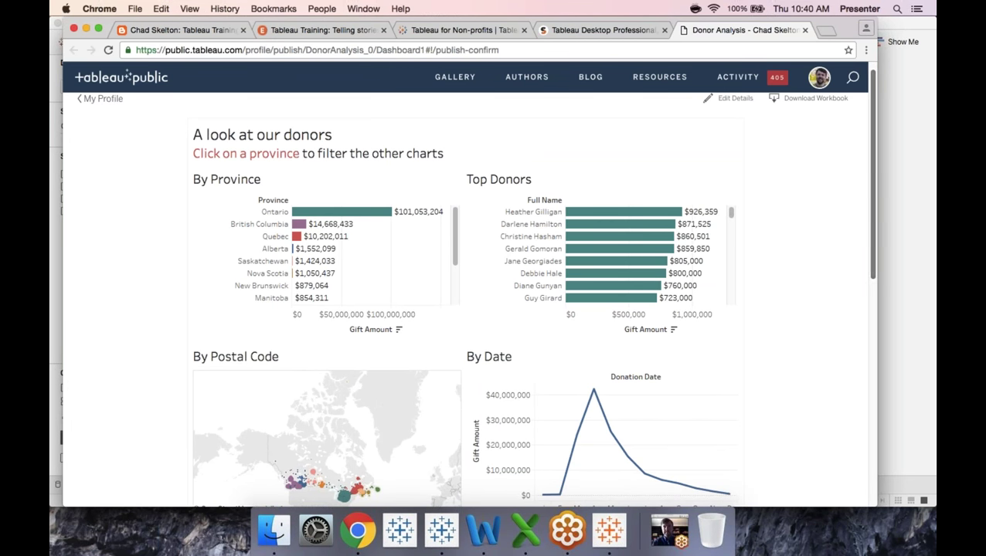
{"action": "mouse_move", "coordinate": [363, 211]}
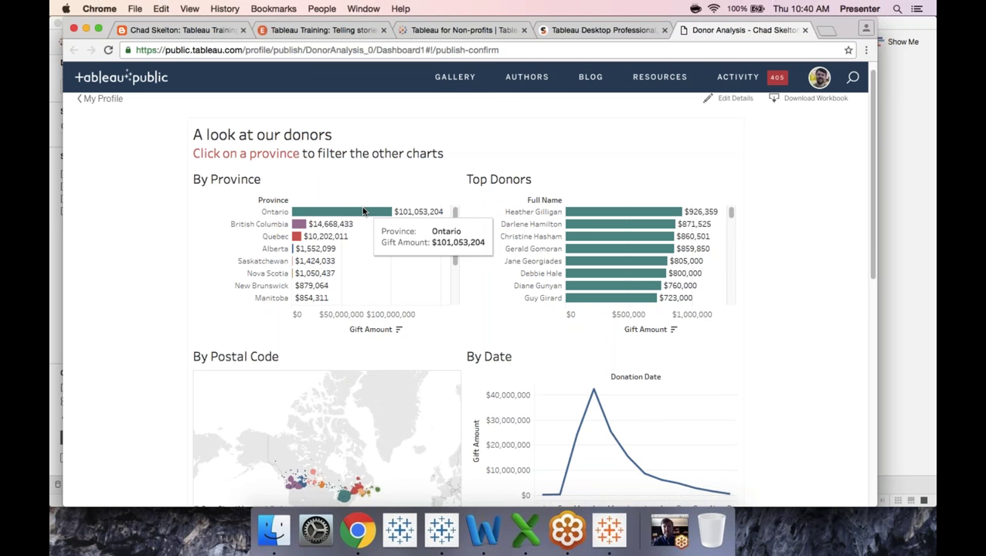
{"action": "left_click", "coordinate": [363, 212]}
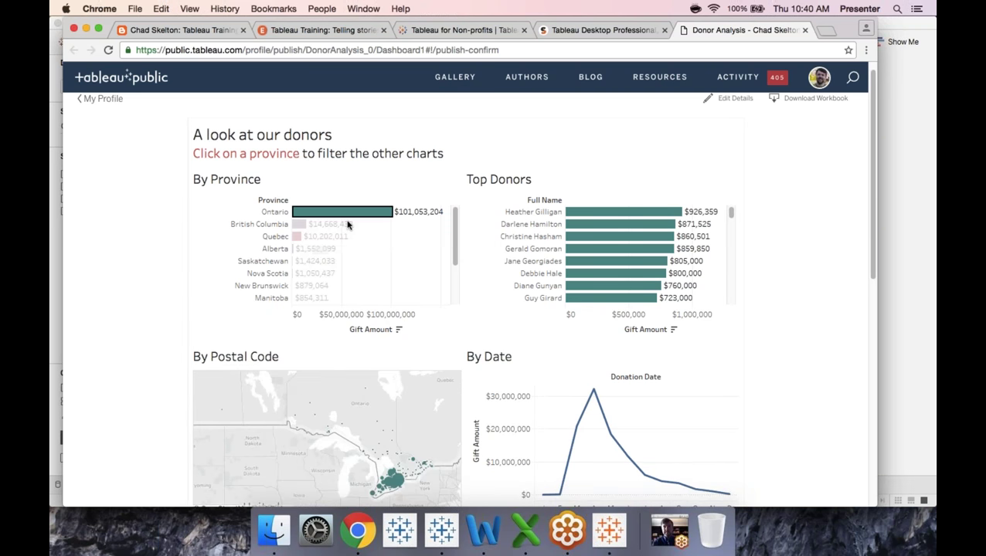
{"action": "left_click", "coordinate": [301, 226]}
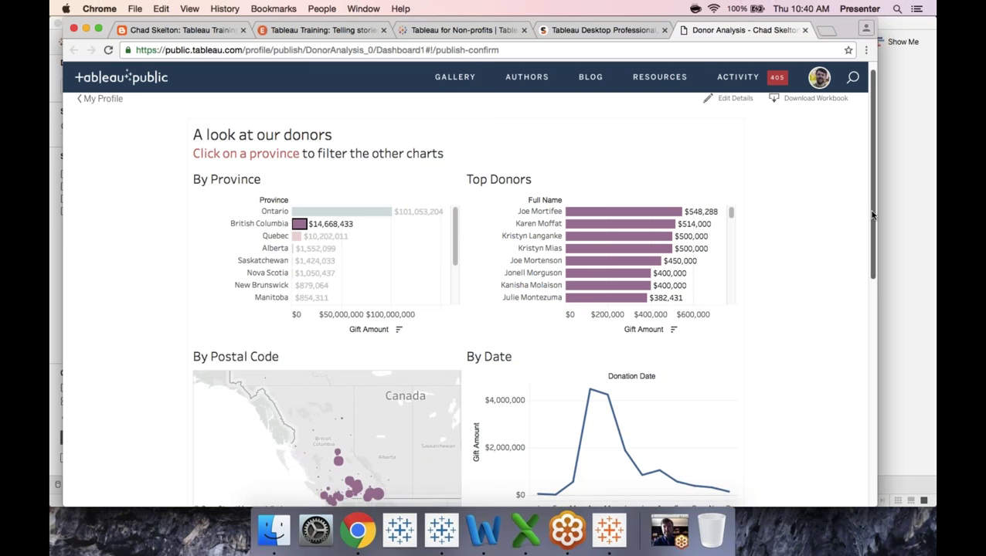
Look at the link and embed code in the published dashboard's sharing options and close them.
{"action": "left_click_drag", "start_coordinate": [873, 215], "coordinate": [874, 229]}
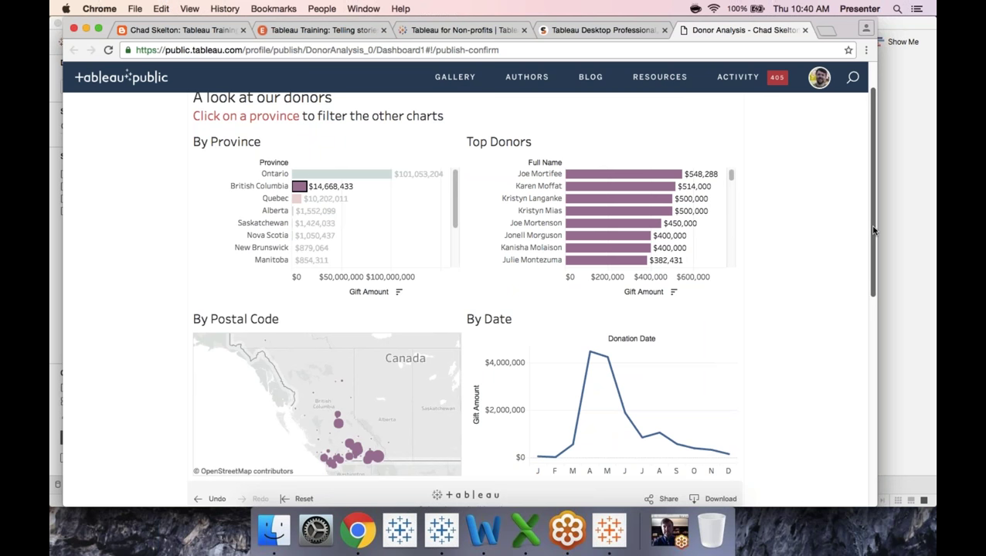
{"action": "scroll", "coordinate": [874, 229], "scroll_direction": "up", "scroll_amount": 2}
{"action": "scroll", "coordinate": [661, 390], "scroll_direction": "down", "scroll_amount": 5}
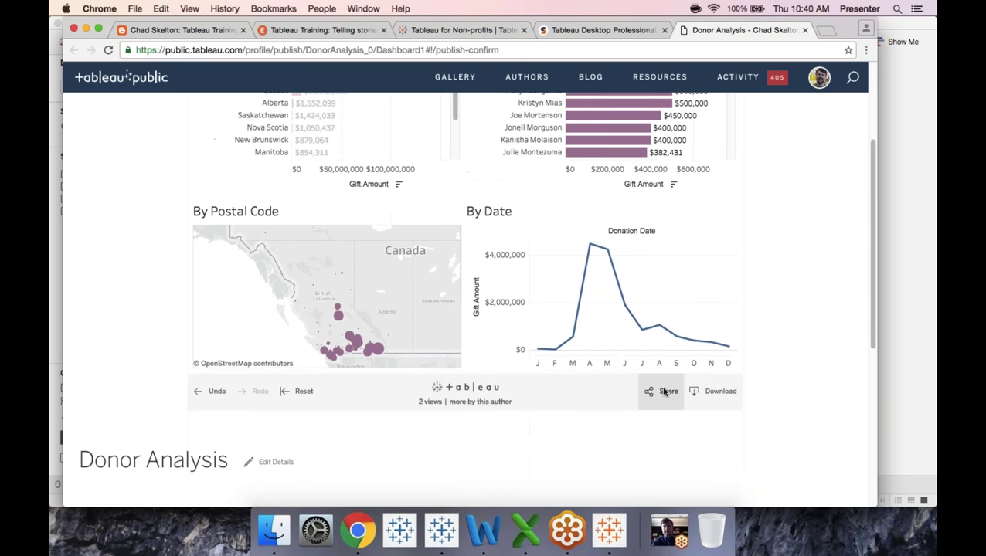
{"action": "left_click", "coordinate": [663, 393]}
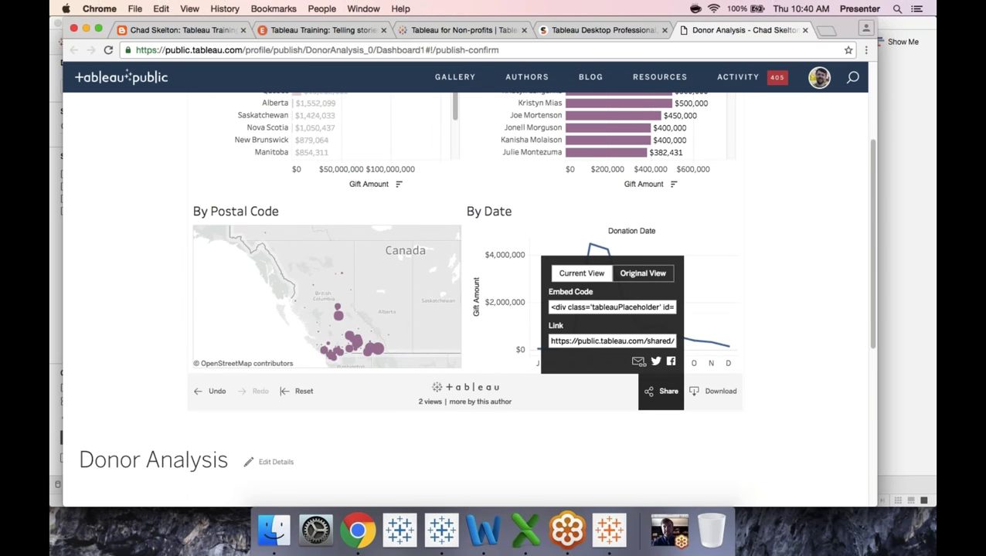
{"action": "left_click", "coordinate": [620, 342]}
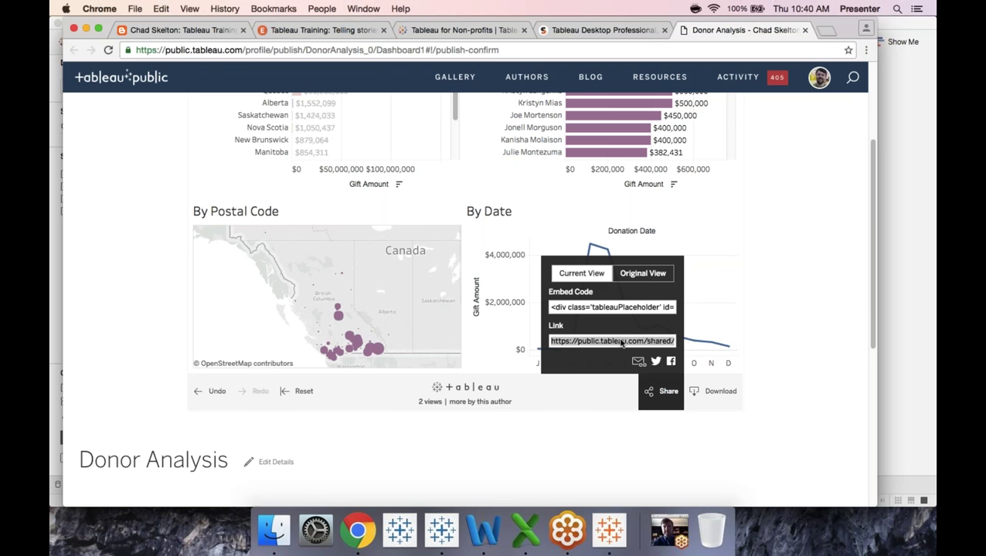
{"action": "left_click", "coordinate": [630, 309]}
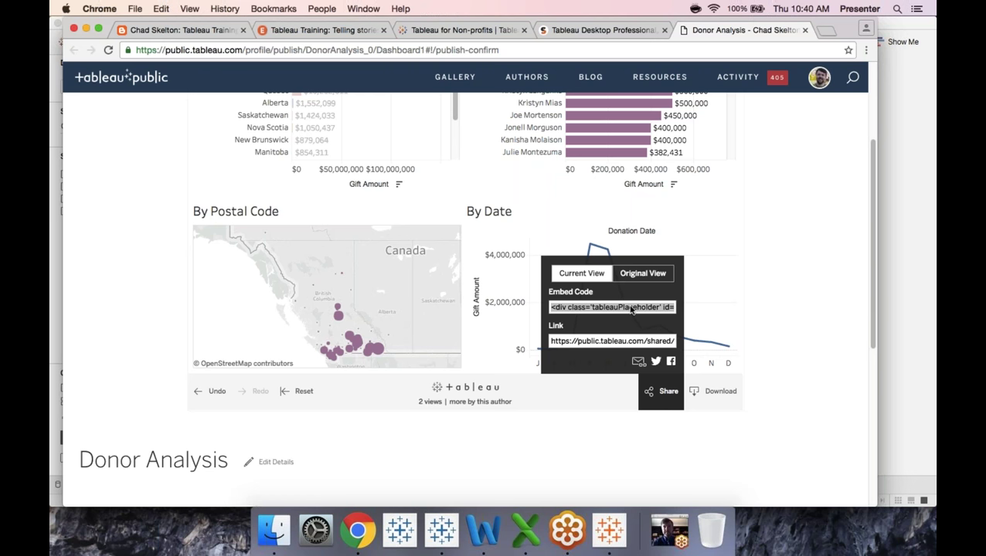
{"action": "left_click", "coordinate": [796, 387]}
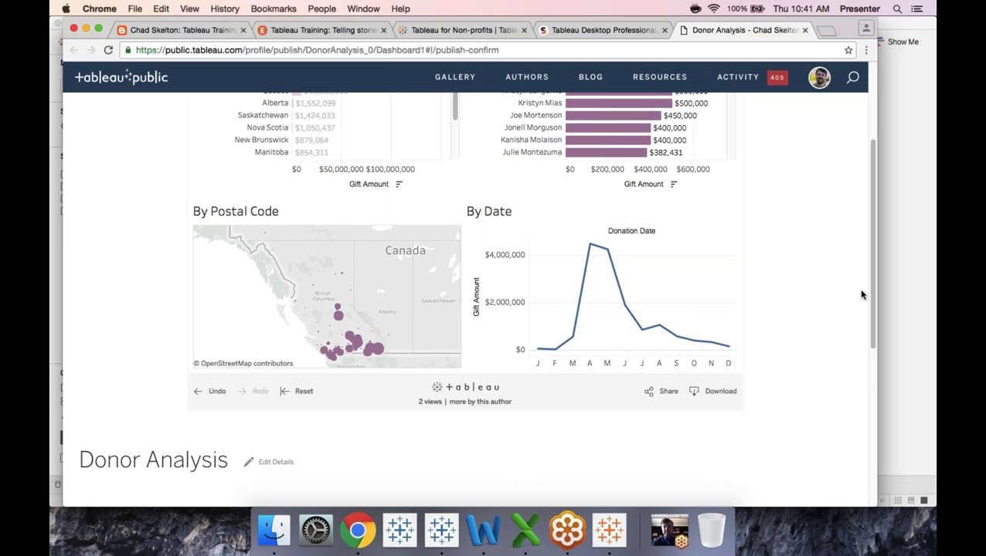
Switch back to Tableau and filter the donor dashboard by British Columbia.
{"action": "left_click", "coordinate": [441, 530]}
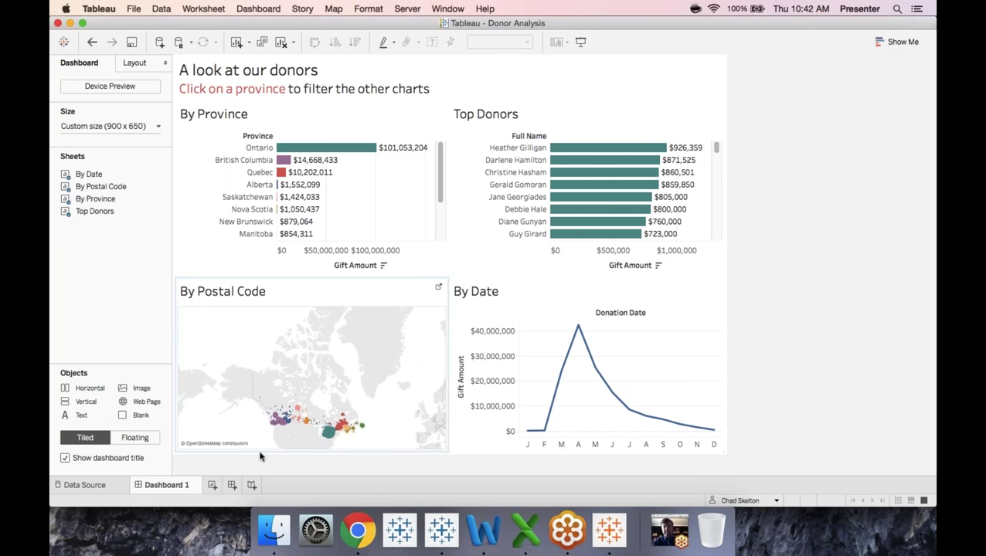
{"action": "left_click", "coordinate": [268, 8]}
{"action": "mouse_move", "coordinate": [255, 8]}
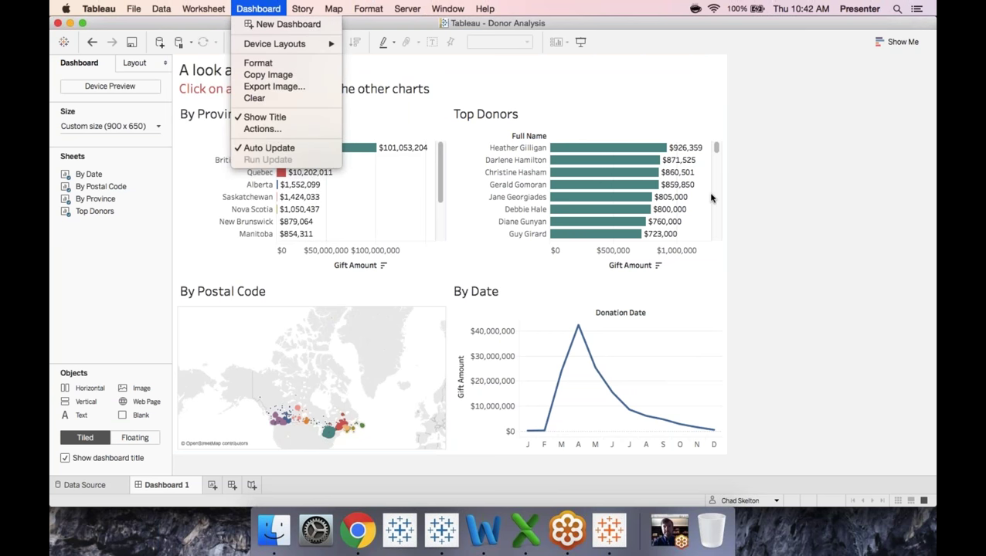
{"action": "left_click", "coordinate": [363, 220]}
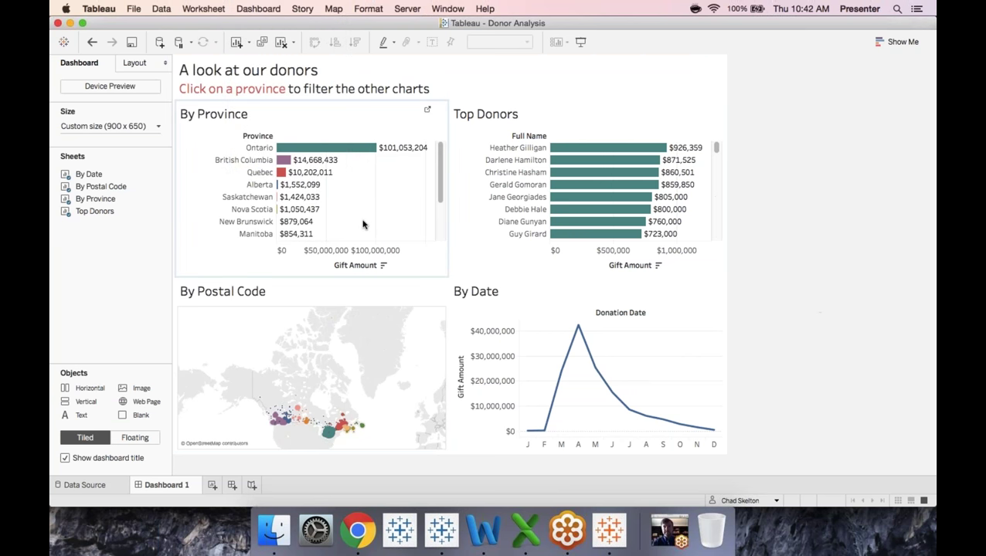
{"action": "left_click", "coordinate": [284, 161]}
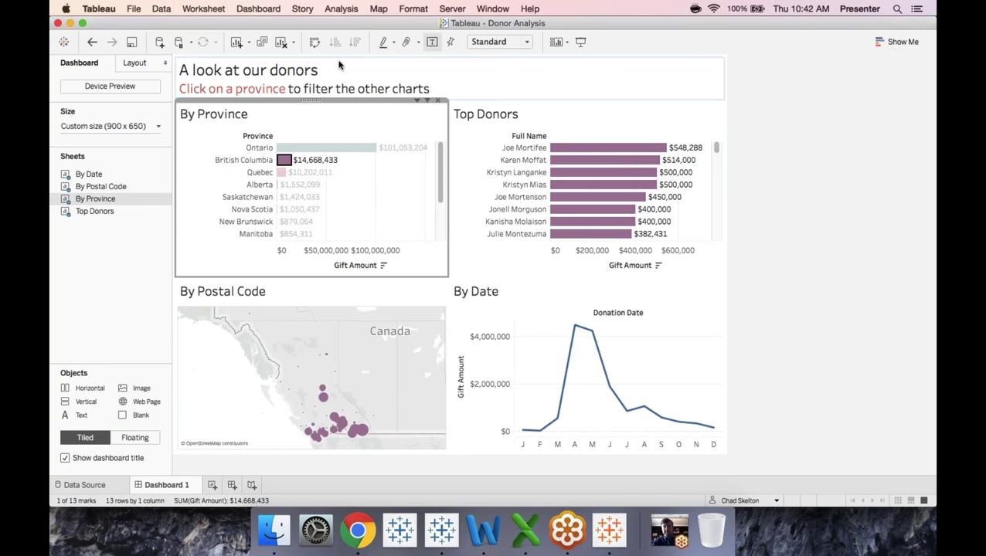
Export the dashboard as a PNG image named BC Donors to the Desktop and close its preview.
{"action": "left_click", "coordinate": [280, 8]}
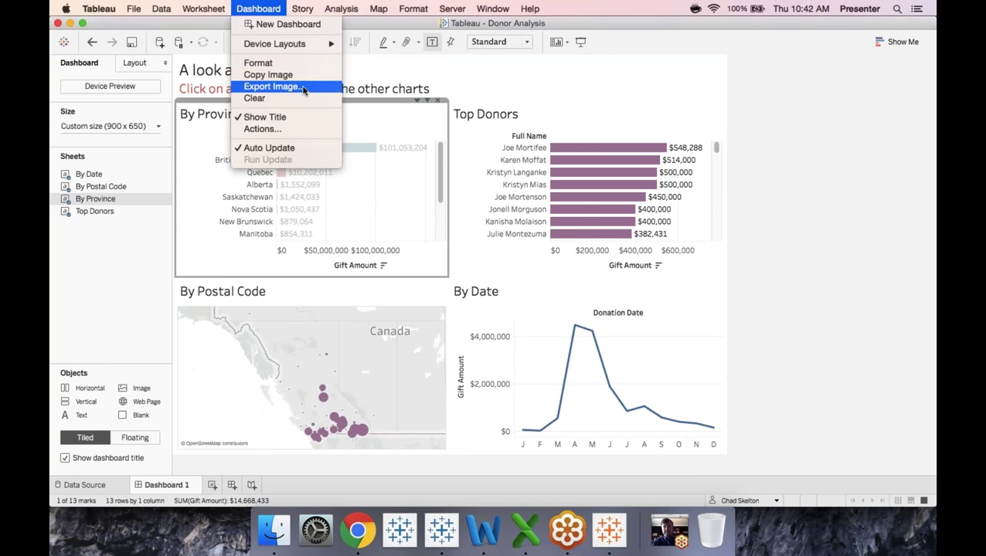
{"action": "left_click", "coordinate": [370, 112]}
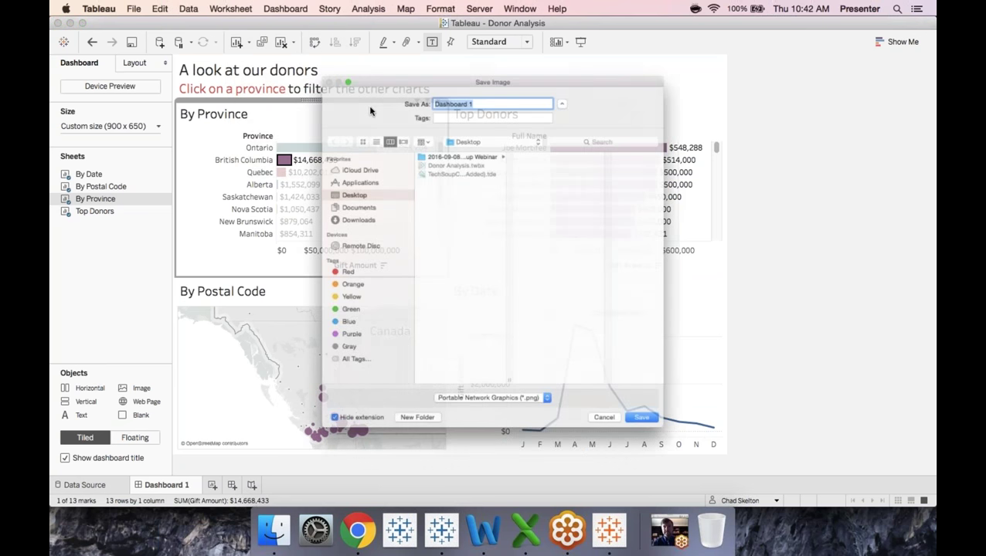
{"action": "type", "text": "BC Donors"}
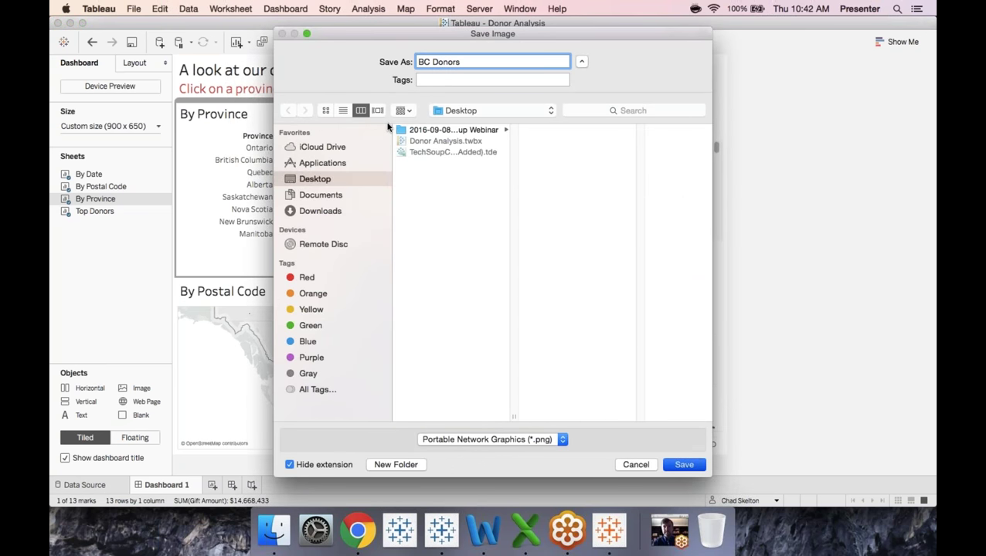
{"action": "key", "text": "Return"}
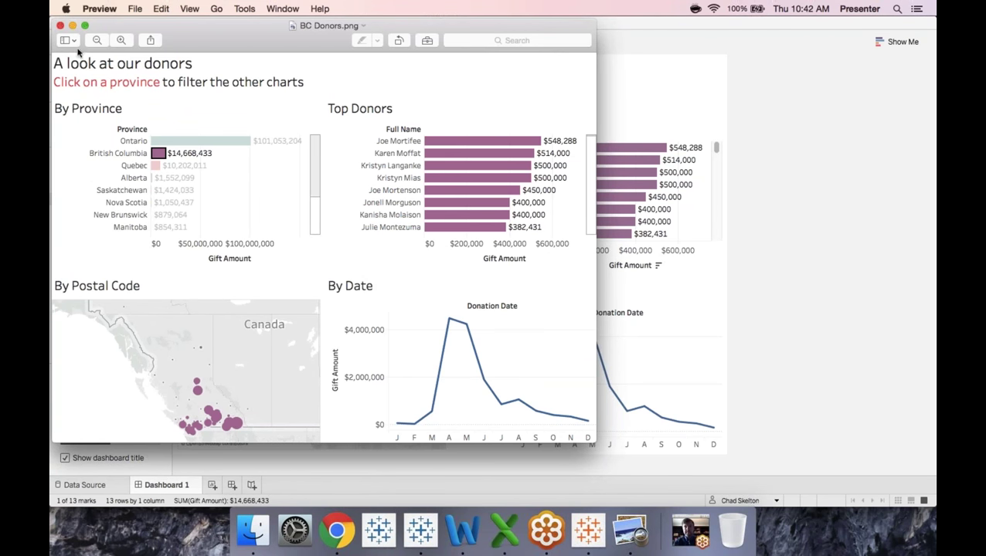
{"action": "left_click", "coordinate": [61, 25]}
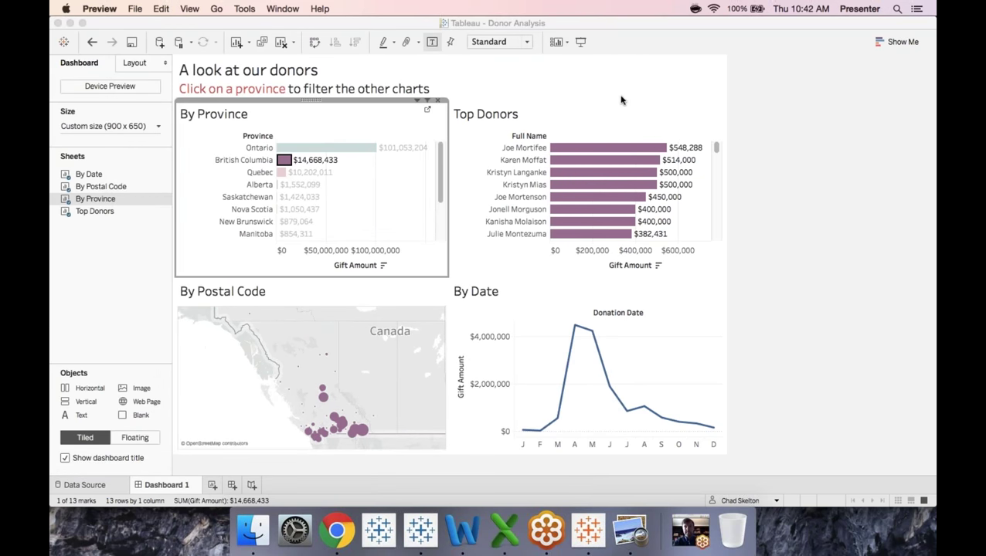
Copy the dashboard as an image and paste it into a blank Word document.
{"action": "left_click", "coordinate": [258, 9]}
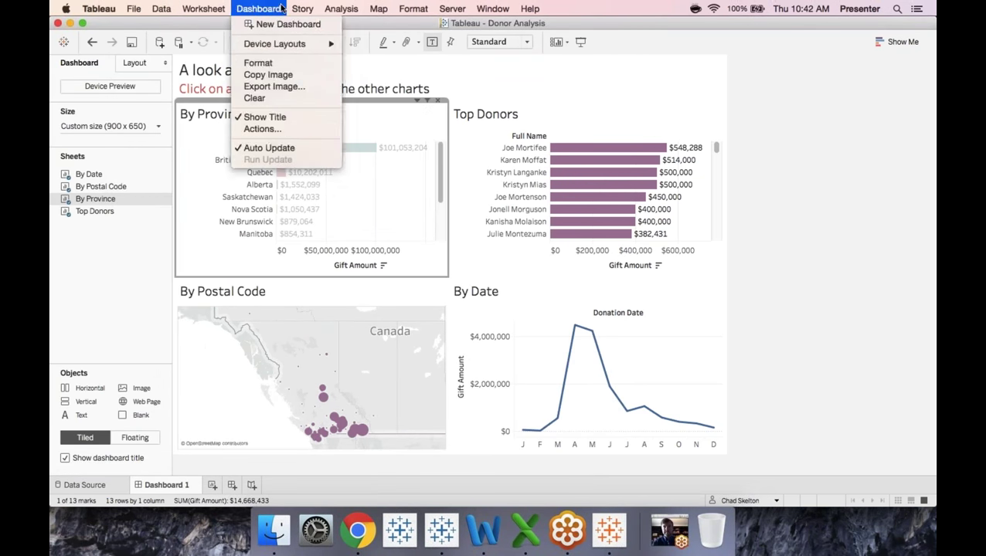
{"action": "left_click", "coordinate": [276, 75]}
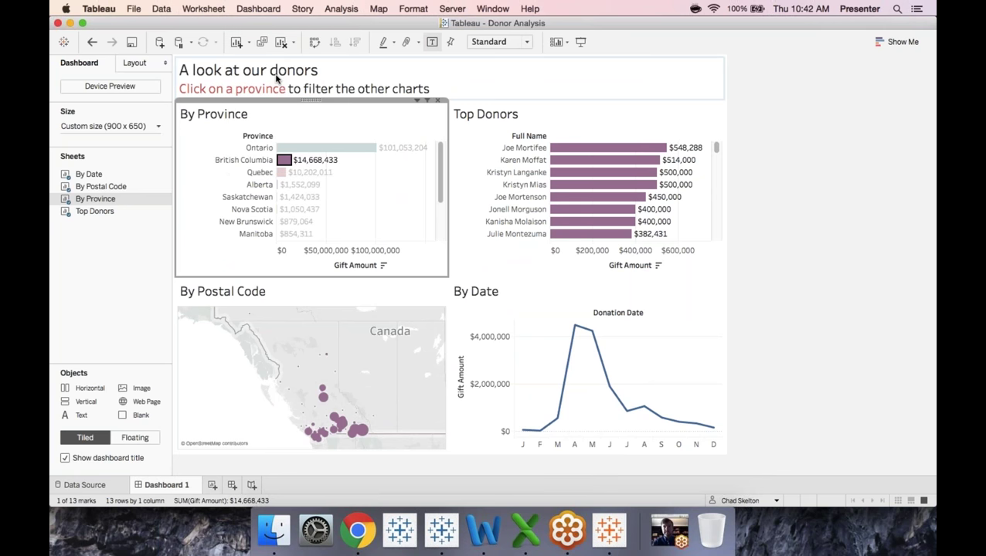
{"action": "left_click", "coordinate": [485, 530]}
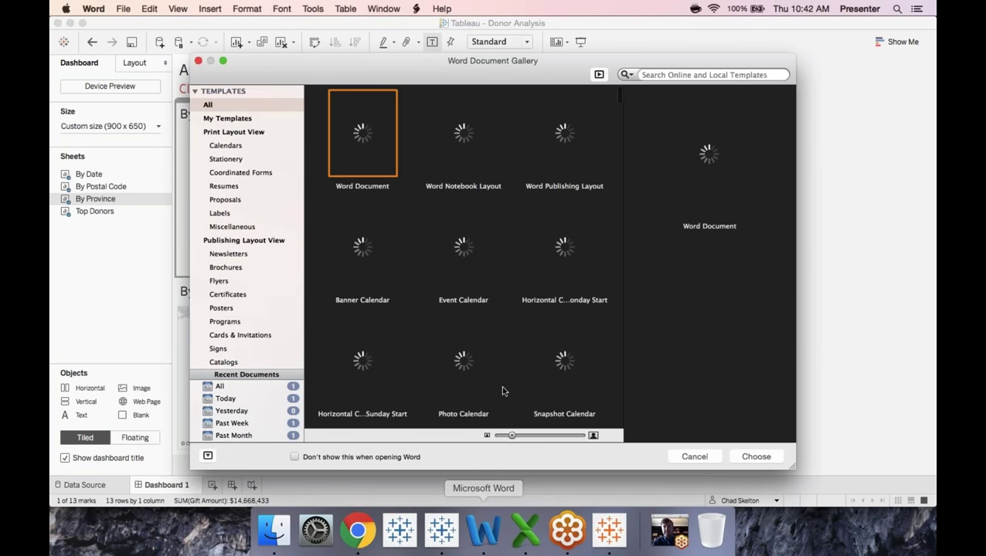
{"action": "key", "text": "Escape"}
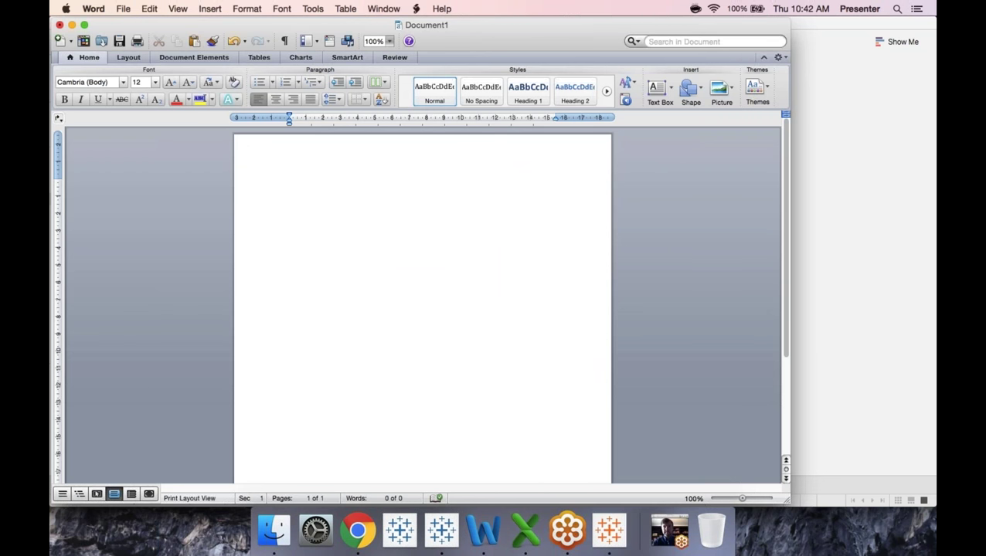
{"action": "left_click", "coordinate": [149, 9]}
{"action": "left_click", "coordinate": [172, 92]}
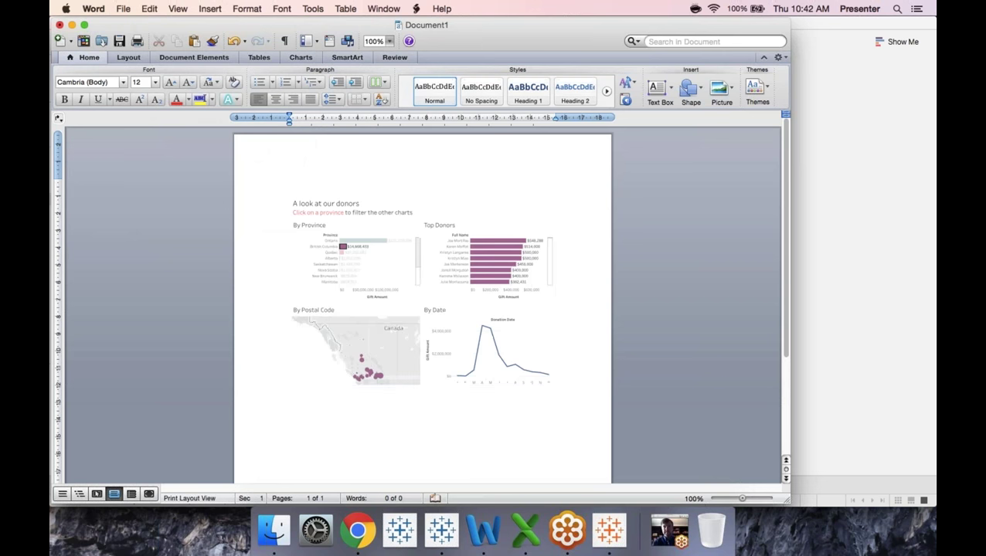
Switch back to Tableau, print the donor dashboard to a PDF named BC Donors on the Desktop, and check the file.
{"action": "left_click", "coordinate": [445, 532]}
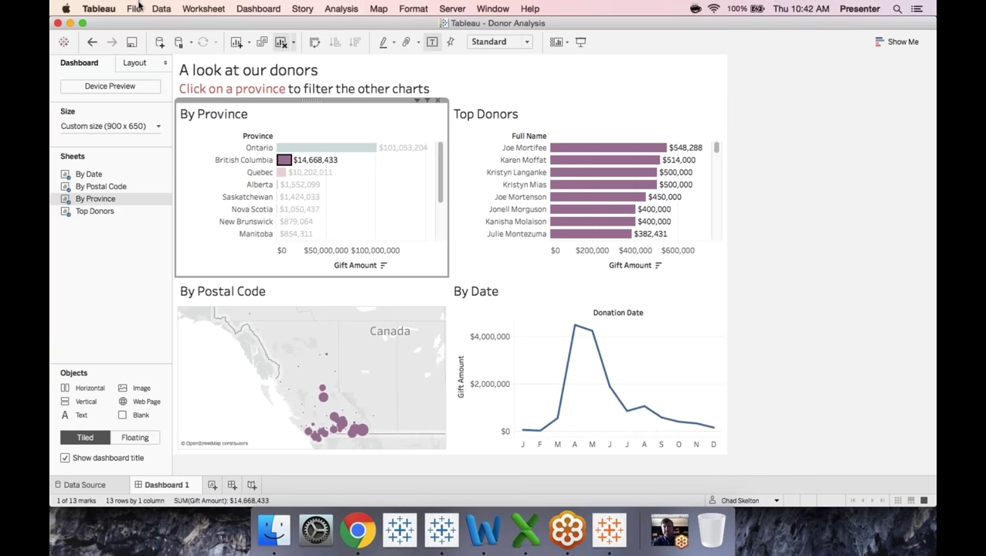
{"action": "left_click", "coordinate": [135, 8]}
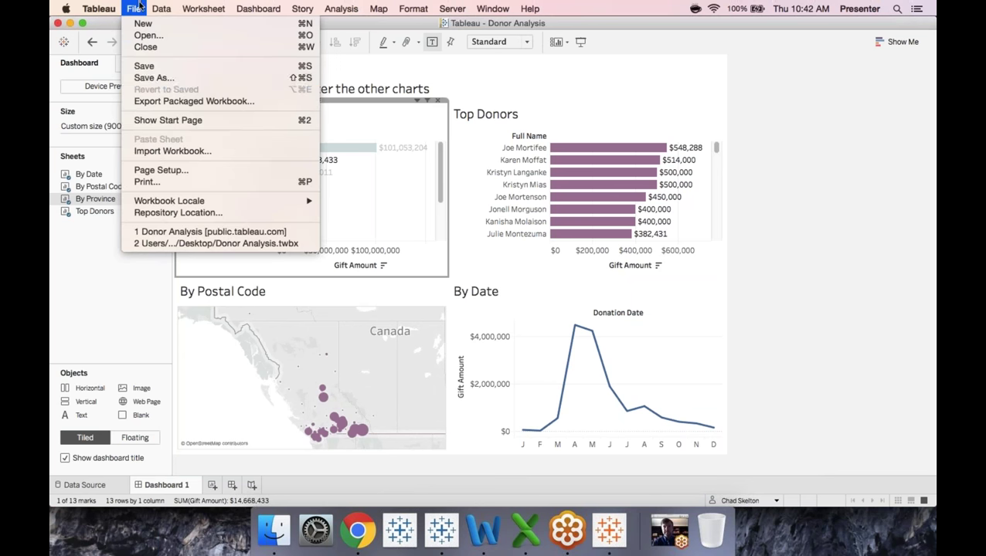
{"action": "left_click", "coordinate": [194, 183]}
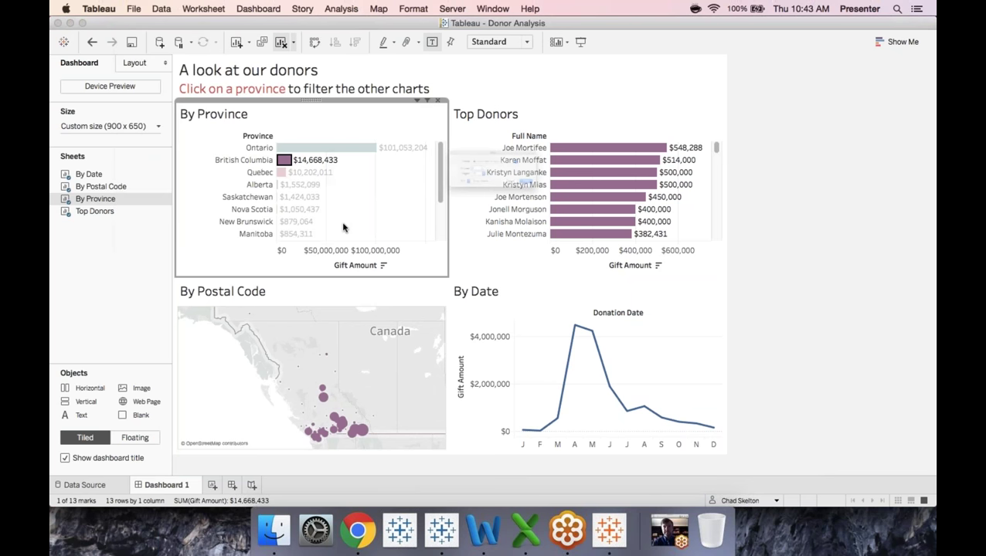
{"action": "left_click", "coordinate": [397, 209]}
{"action": "left_click", "coordinate": [409, 233]}
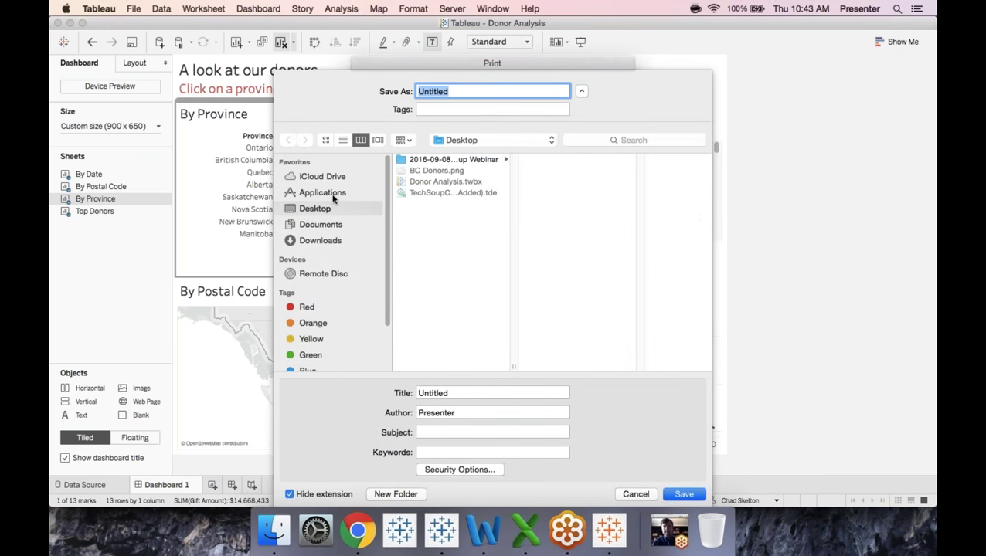
{"action": "type", "text": "BC Donors"}
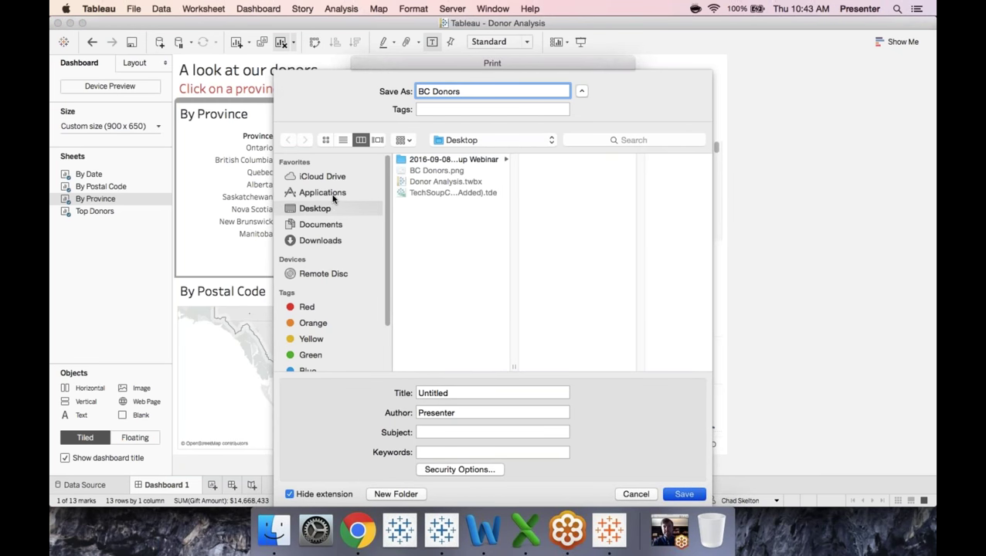
{"action": "key", "text": "Return"}
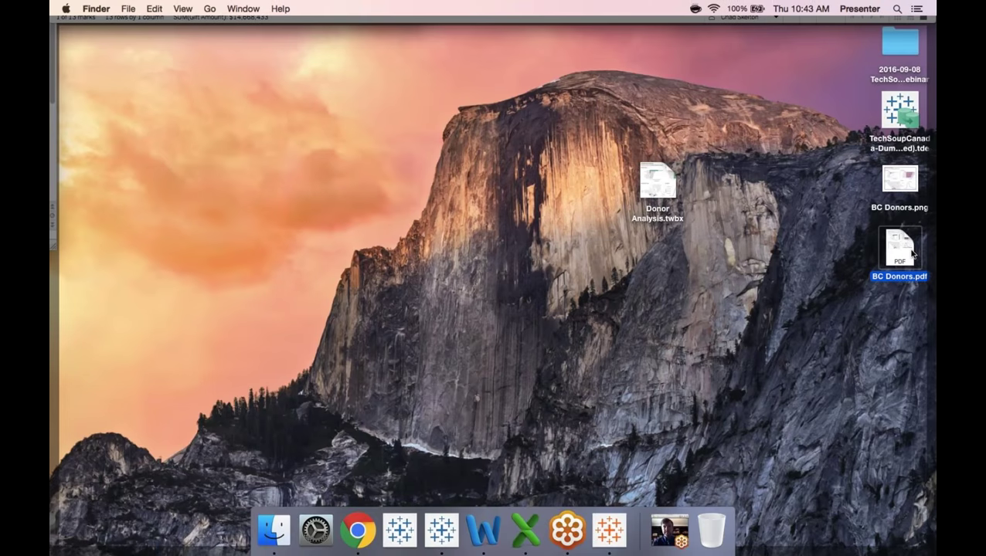
{"action": "double_click", "coordinate": [912, 254]}
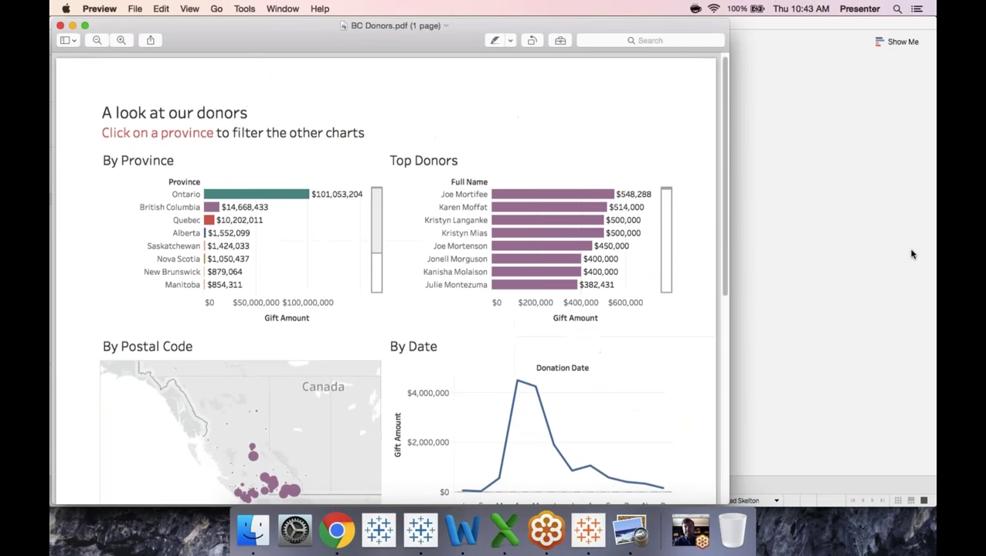
{"action": "key", "text": "super+w"}
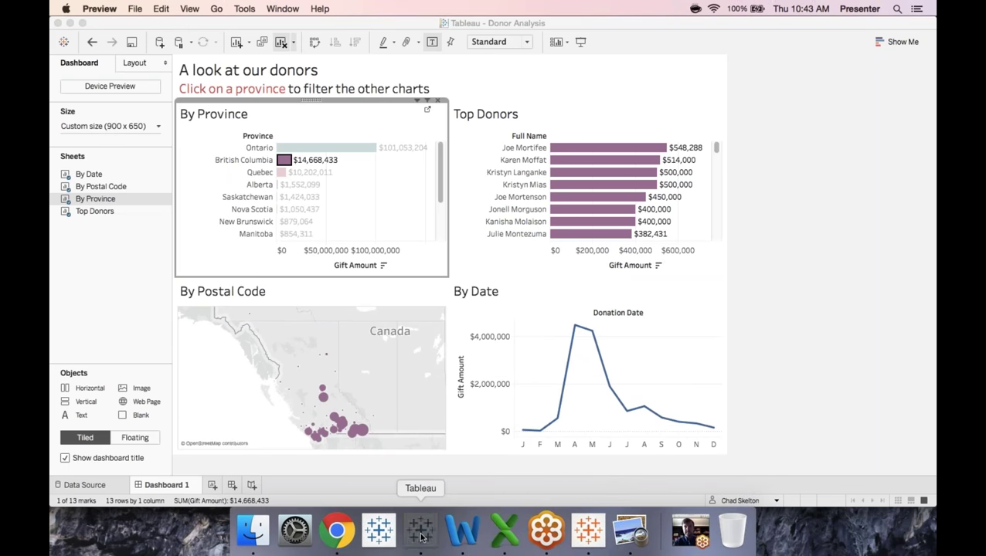
Return to Tableau and look at the fixed-size presets available for the dashboard, such as Letter Portrait, without choosing one.
{"action": "left_click", "coordinate": [420, 531]}
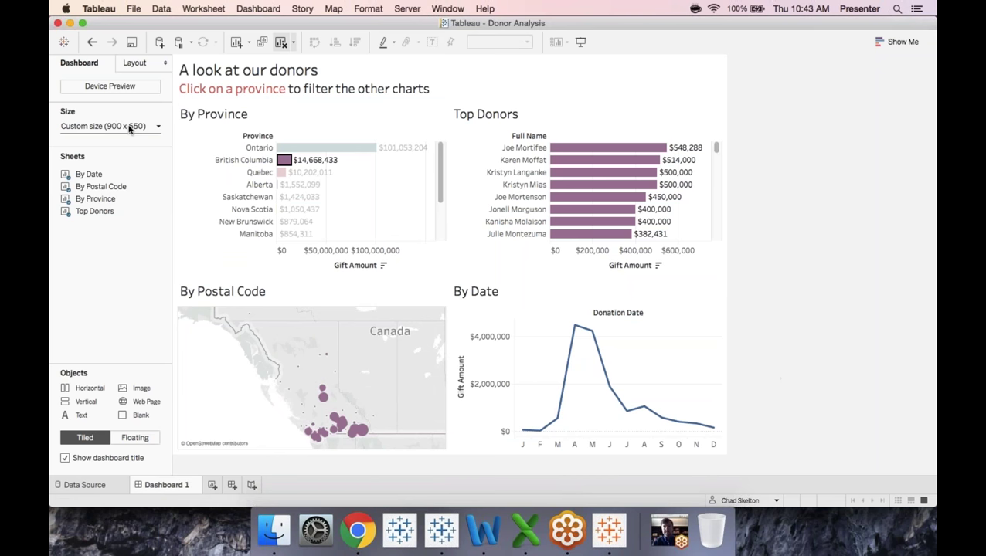
{"action": "left_click", "coordinate": [158, 128]}
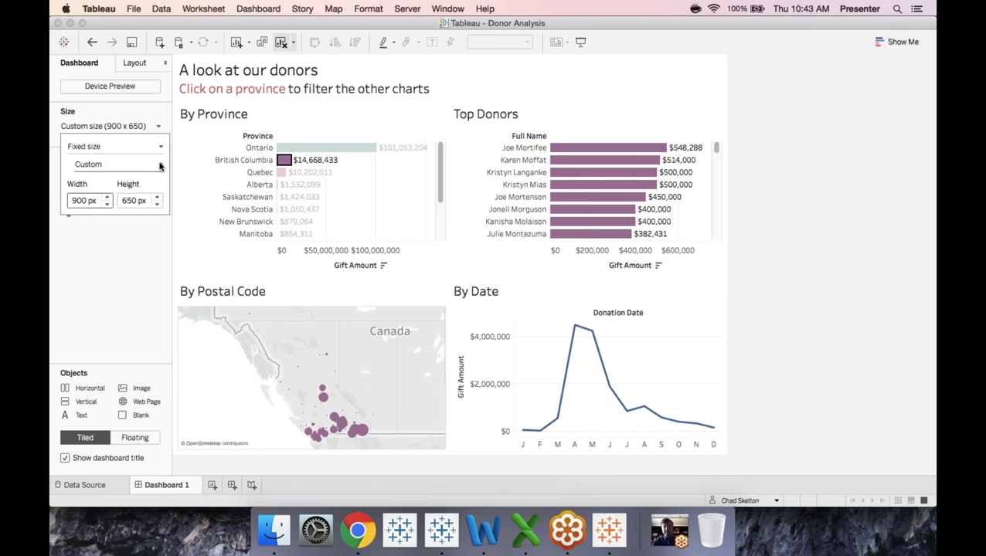
{"action": "left_click", "coordinate": [160, 166]}
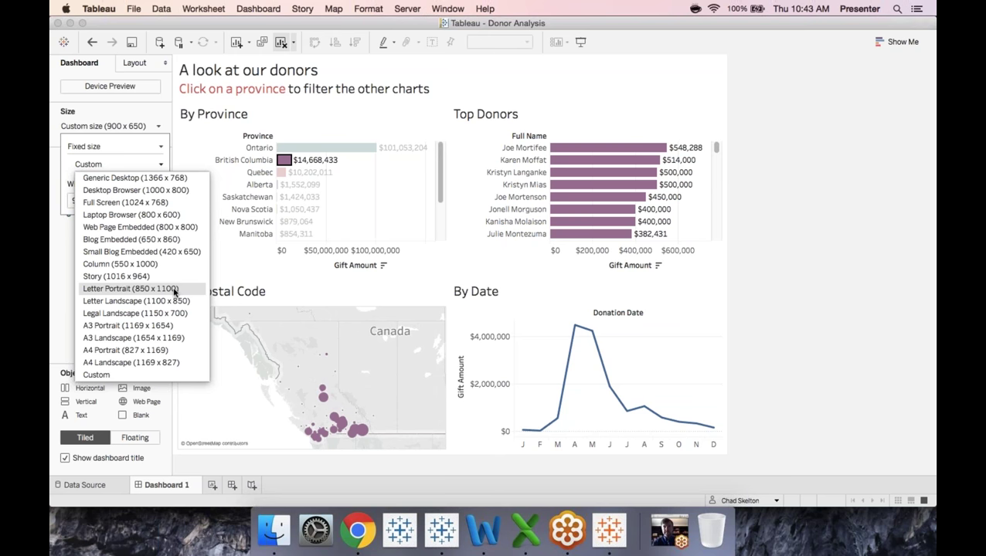
{"action": "left_click", "coordinate": [109, 126]}
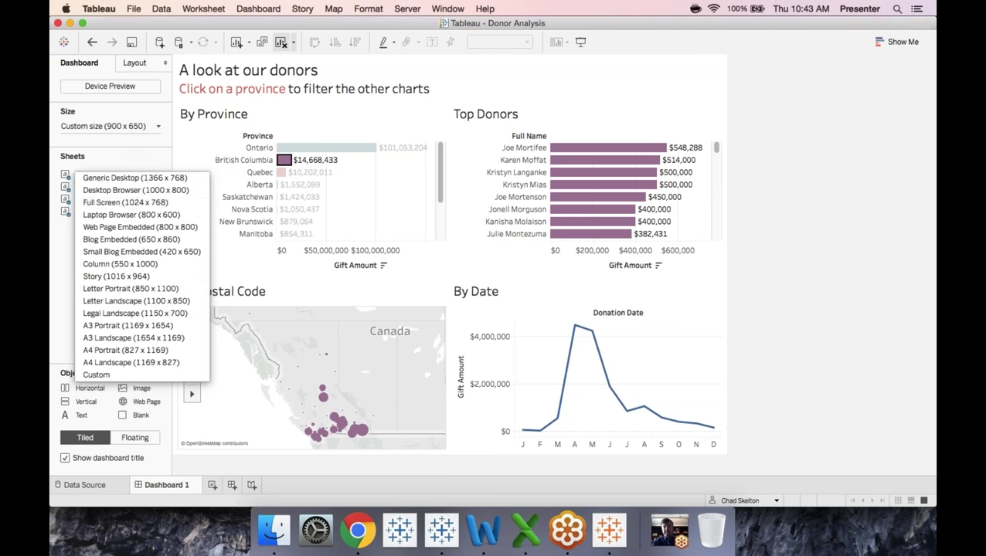
Go to the By Date worksheet and look at the refresh option of the TechSoup Canada data source.
{"action": "left_click", "coordinate": [165, 175]}
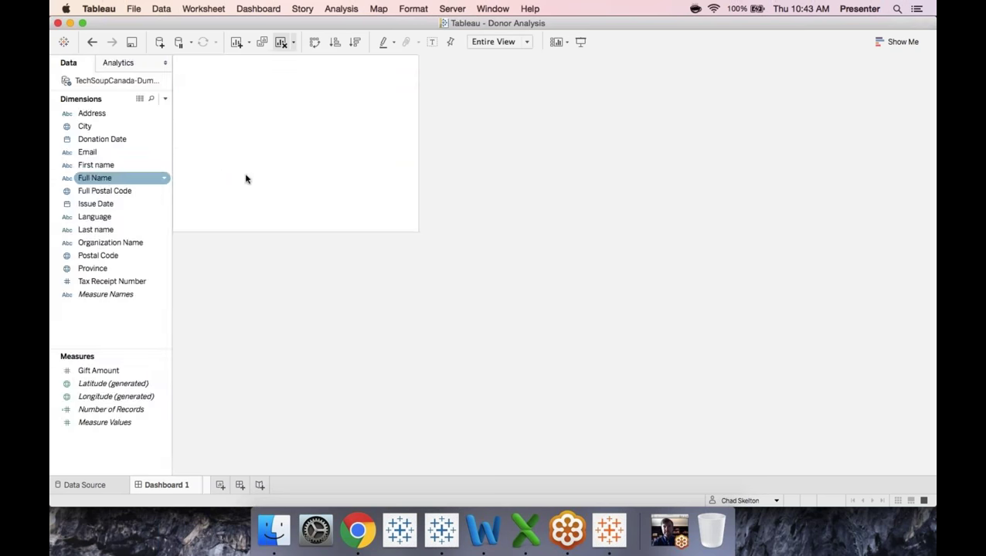
{"action": "right_click", "coordinate": [119, 84]}
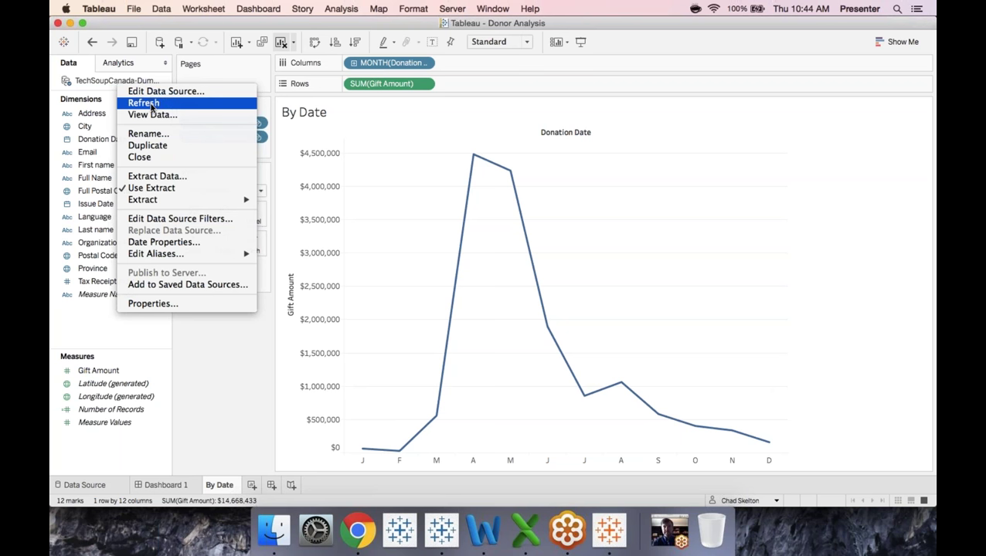
{"action": "left_click", "coordinate": [248, 415]}
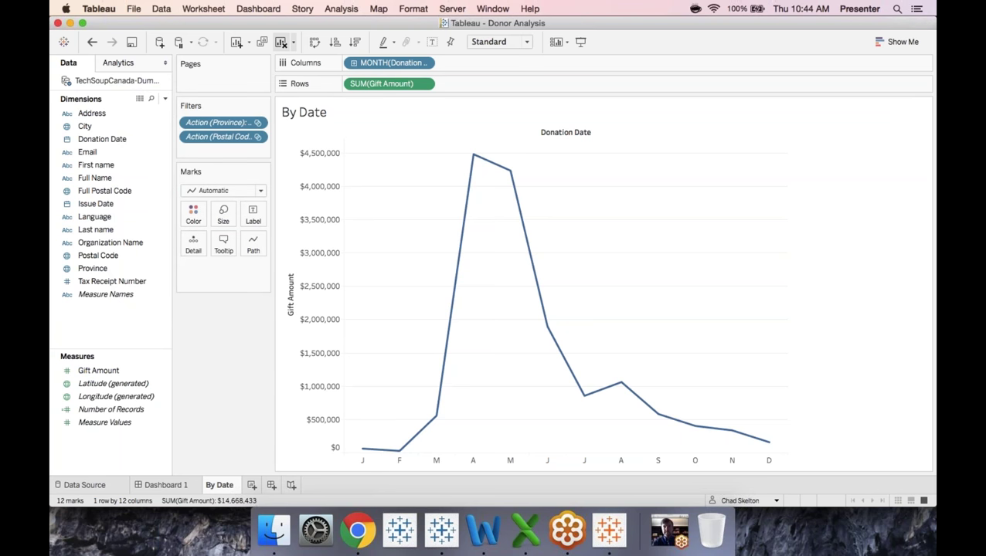
Switch to Chrome and close the TechSoup Canada product page and the Tableau for Non-profits page.
{"action": "left_click", "coordinate": [354, 528]}
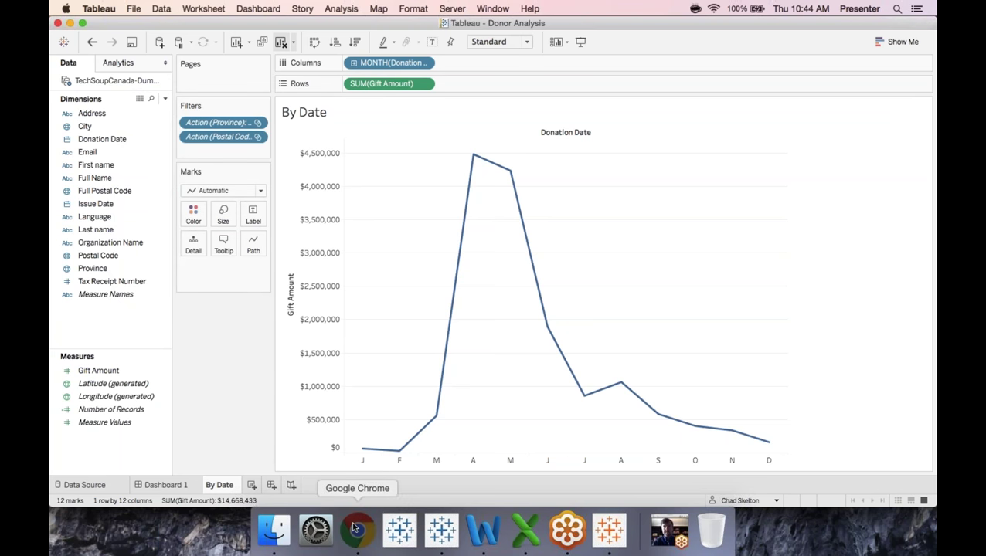
{"action": "left_click", "coordinate": [804, 30]}
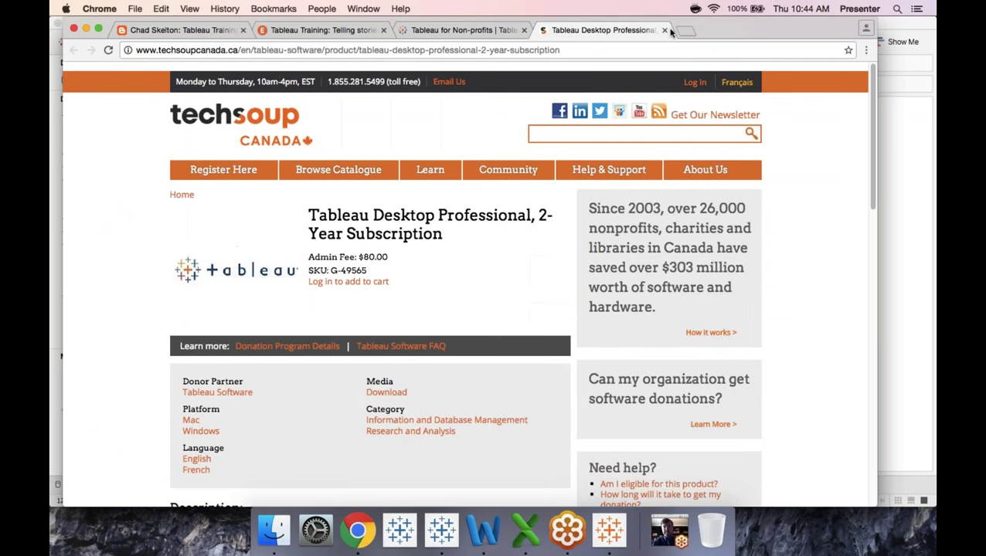
{"action": "left_click", "coordinate": [664, 30]}
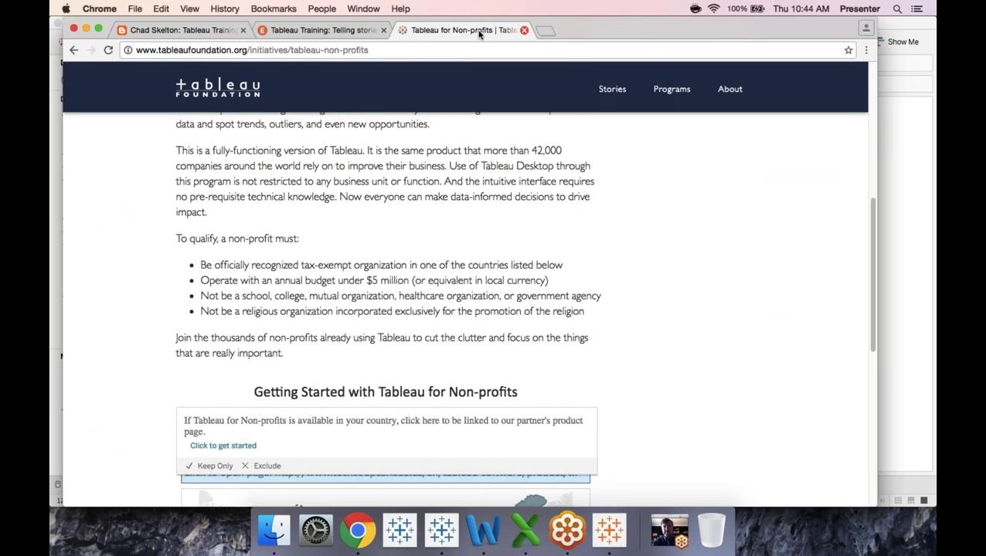
{"action": "left_click", "coordinate": [524, 31]}
Search Google for "tableau training" and open Tableau's own Training and Tutorials page.
{"action": "key", "text": "super+l"}
{"action": "type", "text": "tablea tr"}
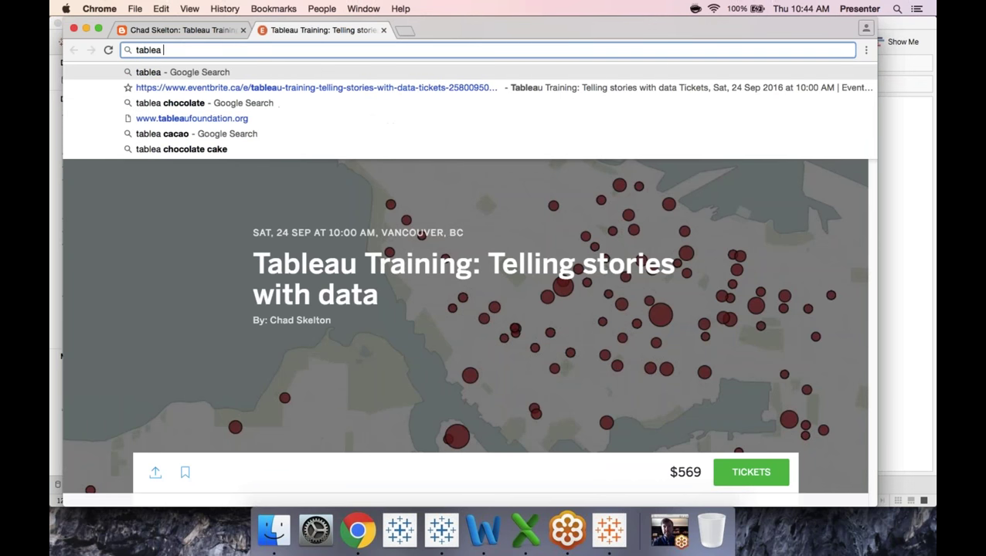
{"action": "key", "text": "BackSpace"}
{"action": "key", "text": "BackSpace"}
{"action": "key", "text": "BackSpace"}
{"action": "type", "text": "u training"}
{"action": "key", "text": "Return"}
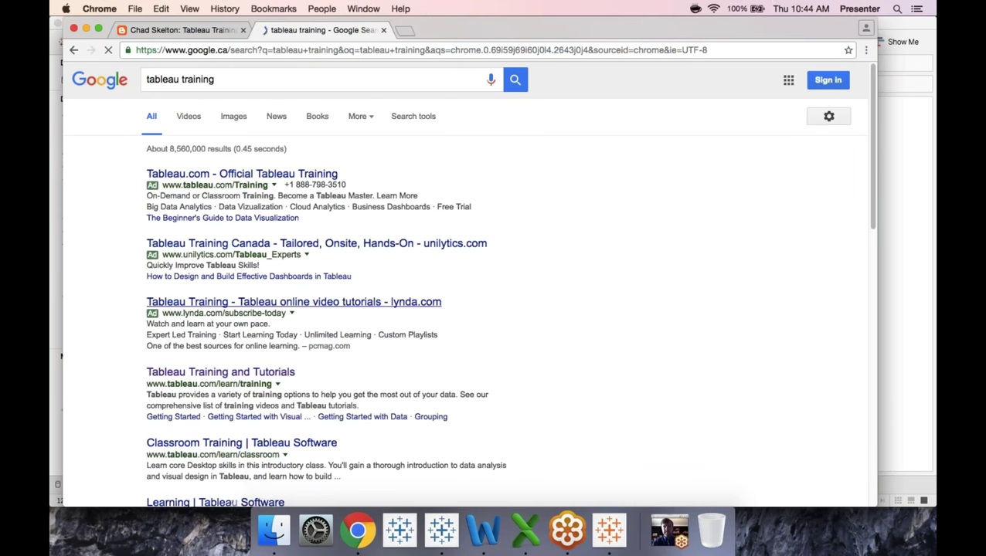
{"action": "left_click", "coordinate": [250, 374]}
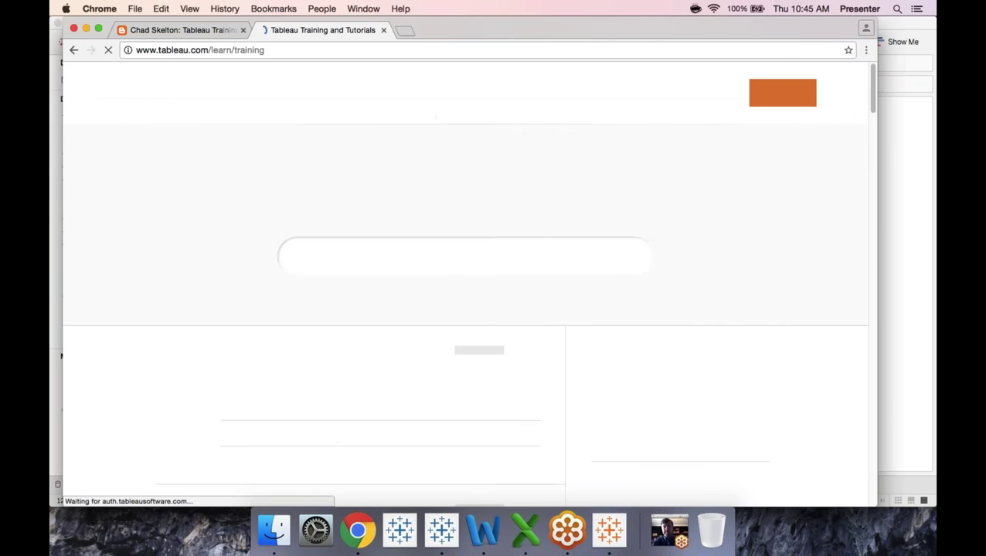
Look through the topics and other learning options on the Free Training Videos page.
{"action": "scroll", "coordinate": [872, 207], "scroll_direction": "down", "scroll_amount": 5}
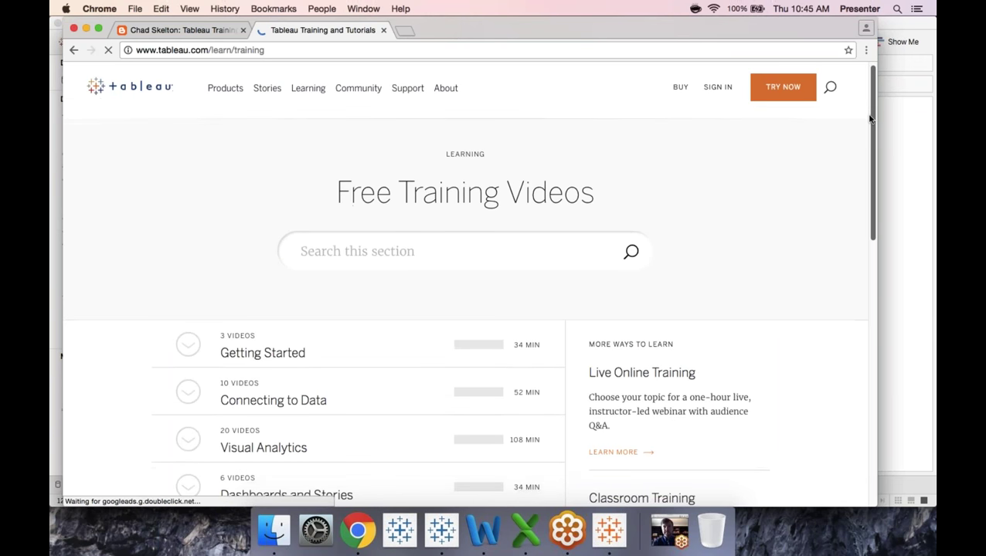
{"action": "scroll", "coordinate": [872, 207], "scroll_direction": "down", "scroll_amount": 5}
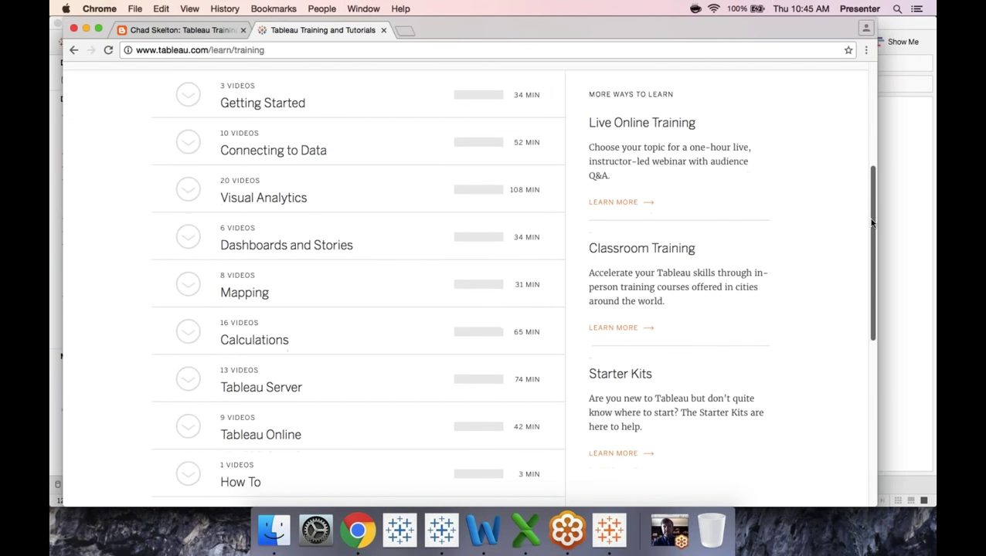
{"action": "scroll", "coordinate": [871, 243], "scroll_direction": "up", "scroll_amount": 10}
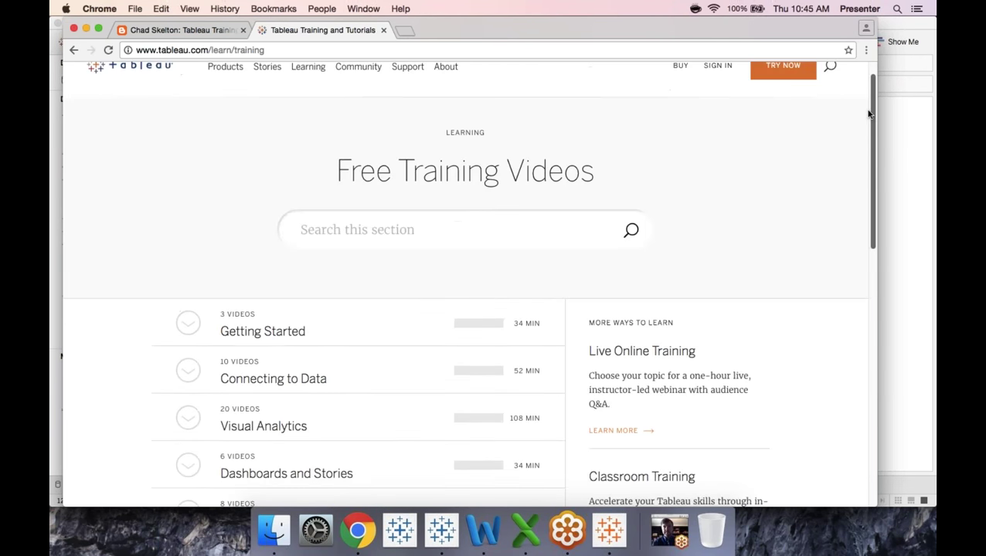
Search for "lynda tableau" in a new browser tab and look at Lynda.com's Tableau Training and Tutorials page.
{"action": "left_click", "coordinate": [404, 31]}
{"action": "type", "text": "lynda tableau"}
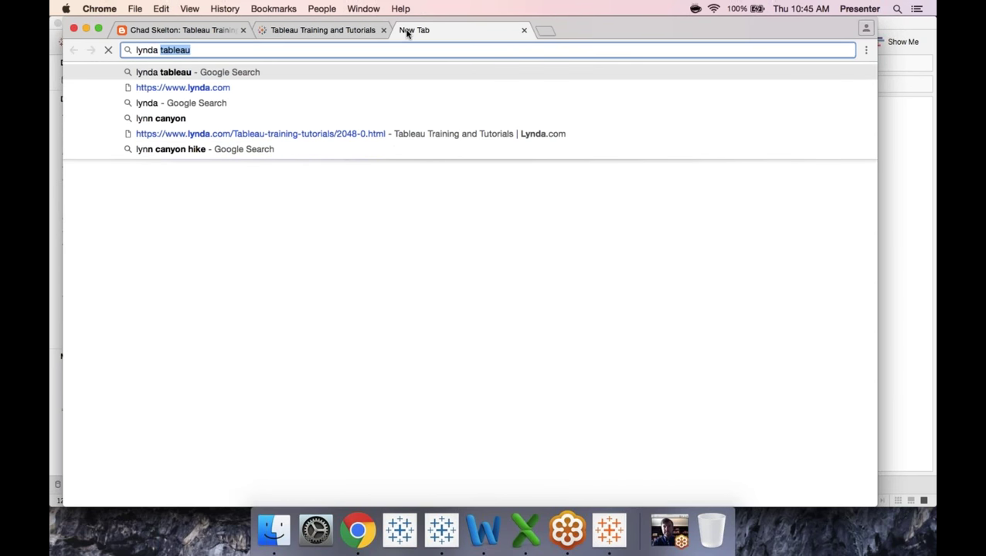
{"action": "key", "text": "Return"}
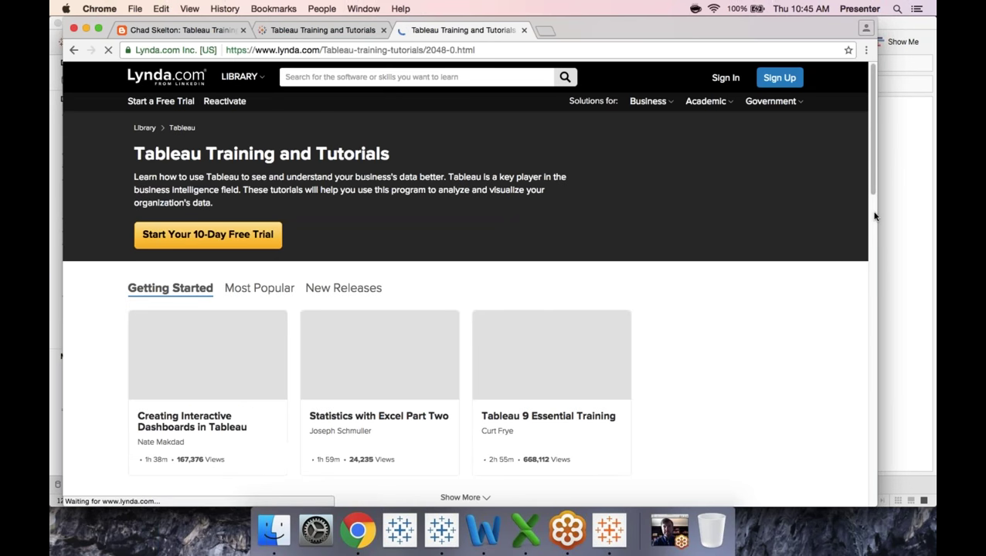
{"action": "scroll", "coordinate": [874, 213], "scroll_direction": "down", "scroll_amount": 3}
{"action": "scroll", "coordinate": [872, 265], "scroll_direction": "down", "scroll_amount": 2}
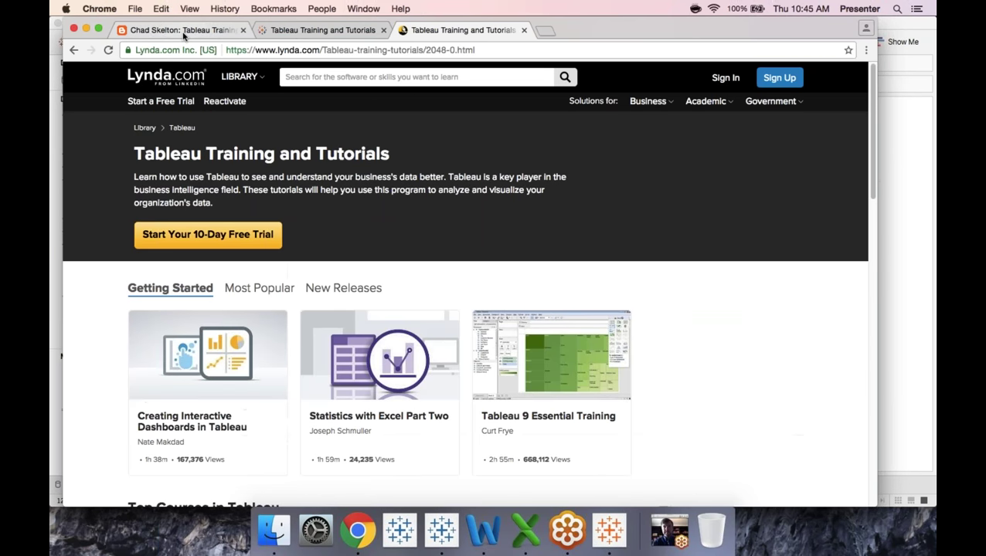
Open the Eventbrite ticket page from the trainer's Tableau Training page, then return to the training page.
{"action": "left_click", "coordinate": [184, 31]}
{"action": "left_click", "coordinate": [453, 324]}
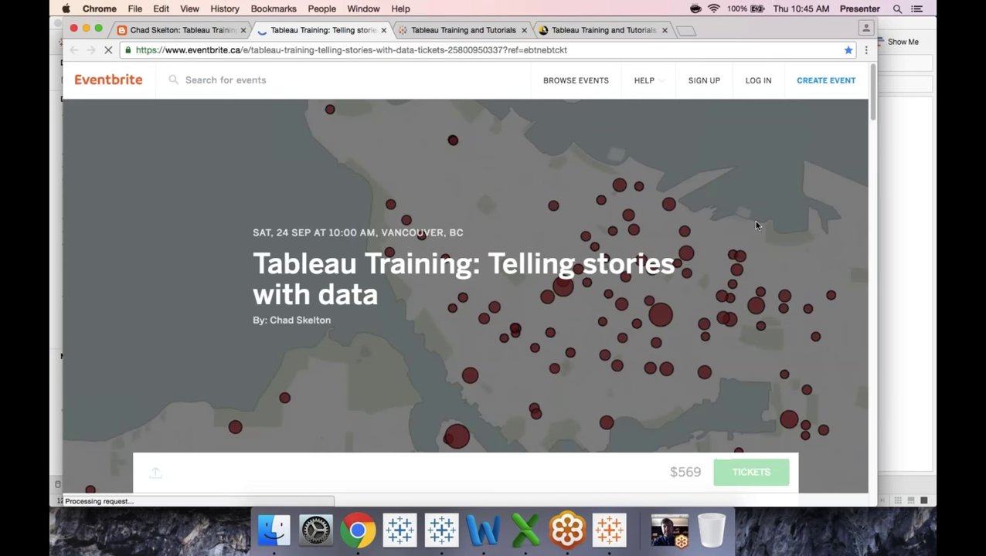
{"action": "left_click", "coordinate": [213, 29]}
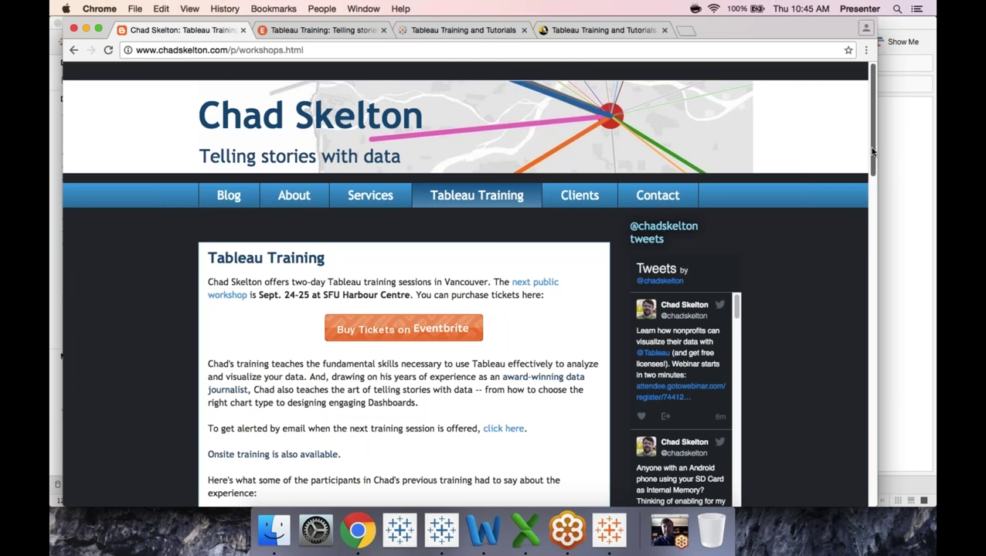
Examine the sign-up form for upcoming Tableau training alerts and go back to the start of the page.
{"action": "left_click_drag", "start_coordinate": [873, 151], "coordinate": [880, 417]}
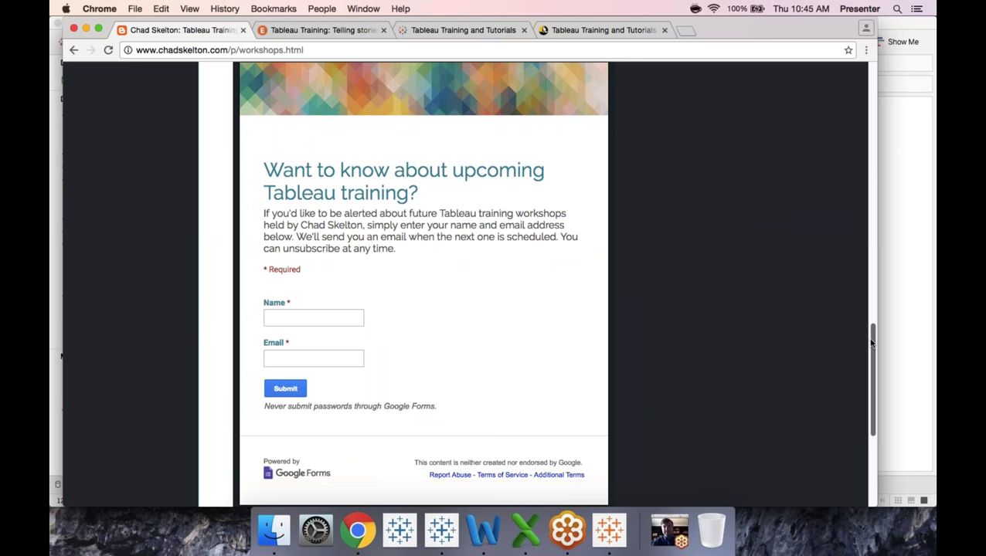
{"action": "left_click_drag", "start_coordinate": [871, 344], "coordinate": [873, 305]}
{"action": "scroll", "coordinate": [850, 302], "scroll_direction": "up", "scroll_amount": 15}
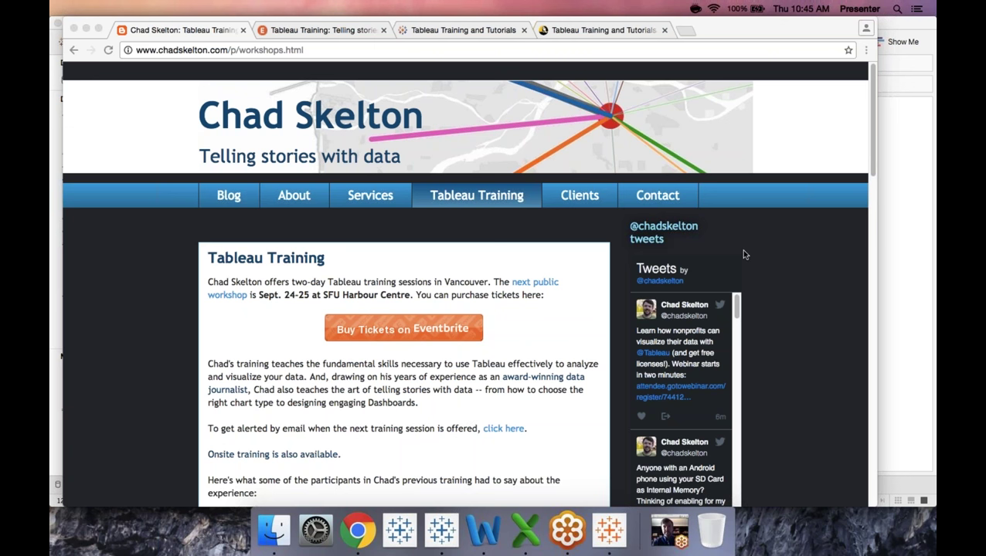
{"action": "key", "text": "XF86AudioRaiseVolume"}
{"action": "key", "text": "XF86AudioRaiseVolume"}
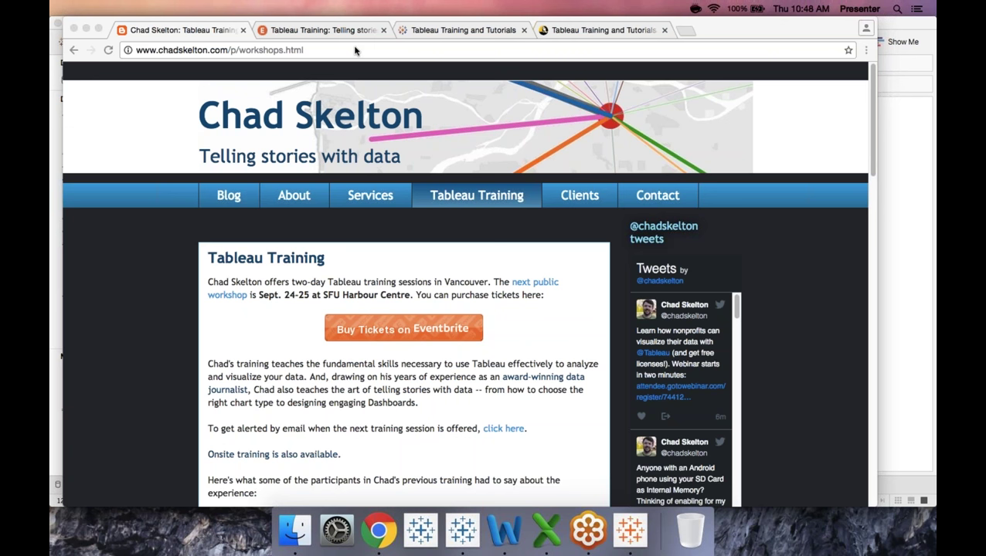
Switch to Tableau and show the full list of server connectors on the start page.
{"action": "left_click", "coordinate": [462, 530]}
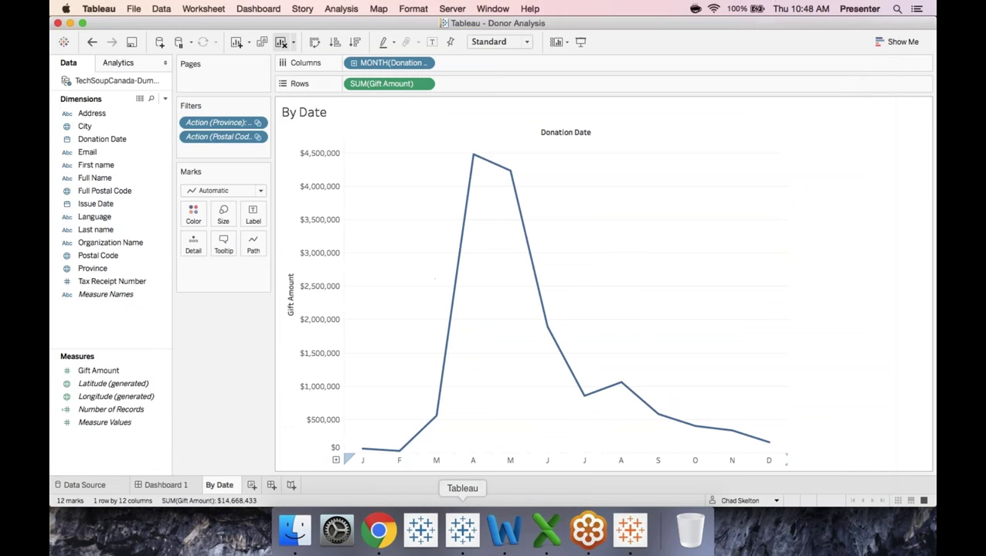
{"action": "left_click", "coordinate": [67, 42]}
{"action": "left_click", "coordinate": [136, 303]}
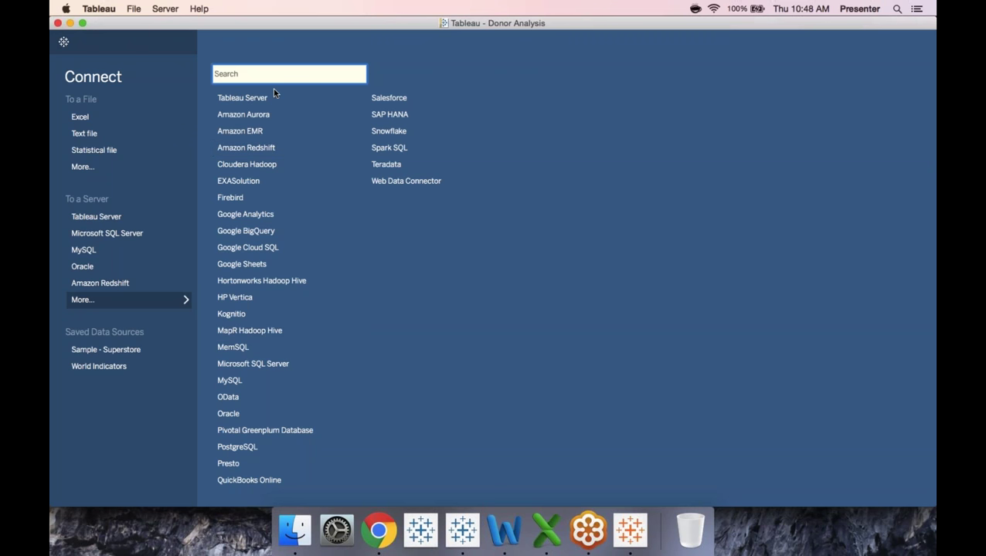
Search the server connectors for "filemaker" and clear the search.
{"action": "type", "text": "filemaker"}
{"action": "key", "text": "BackSpace"}
{"action": "key", "text": "BackSpace"}
{"action": "key", "text": "BackSpace"}
{"action": "key", "text": "BackSpace"}
{"action": "key", "text": "BackSpace"}
{"action": "key", "text": "BackSpace"}
{"action": "key", "text": "BackSpace"}
{"action": "key", "text": "BackSpace"}
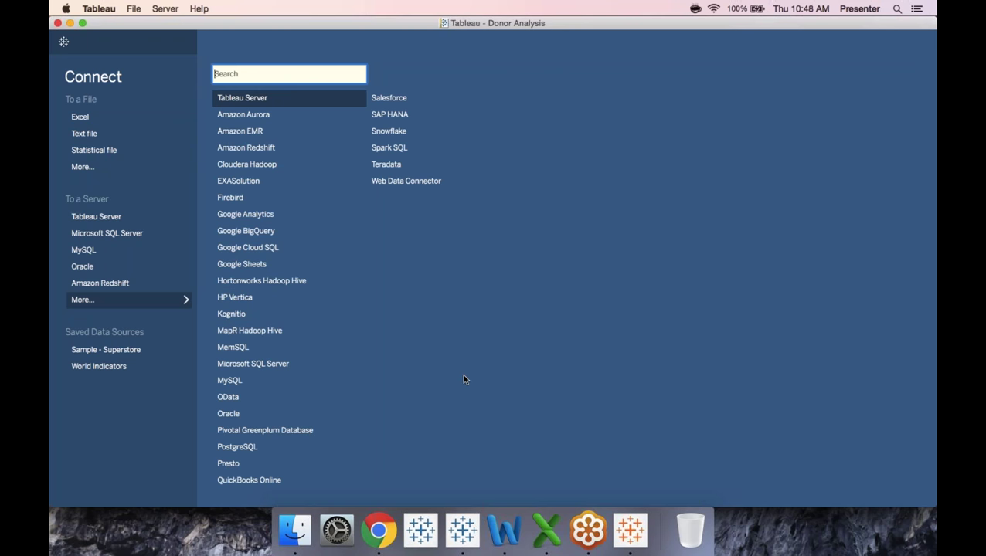
View the file types supported when connecting to other kinds of files, then cancel the file selection.
{"action": "left_click", "coordinate": [84, 168]}
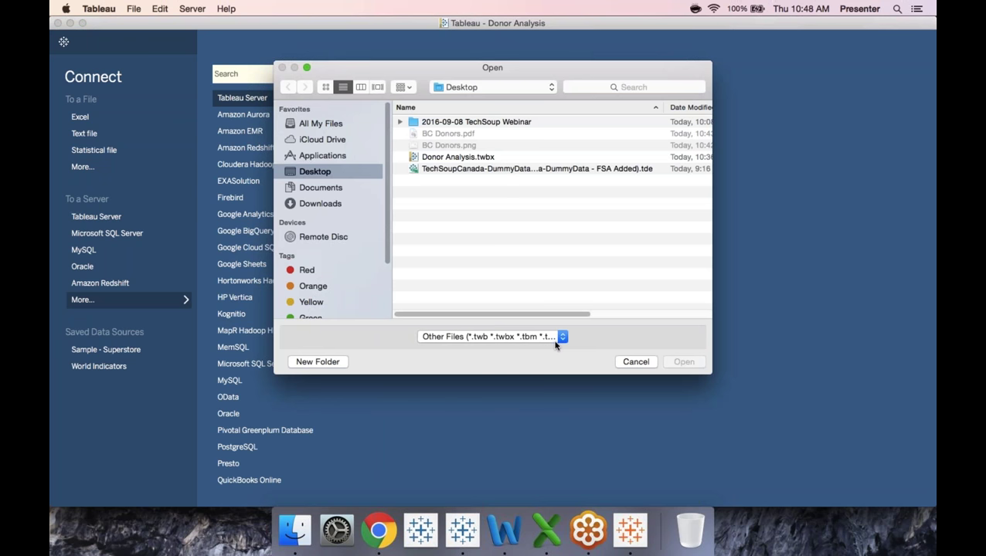
{"action": "left_click", "coordinate": [555, 343]}
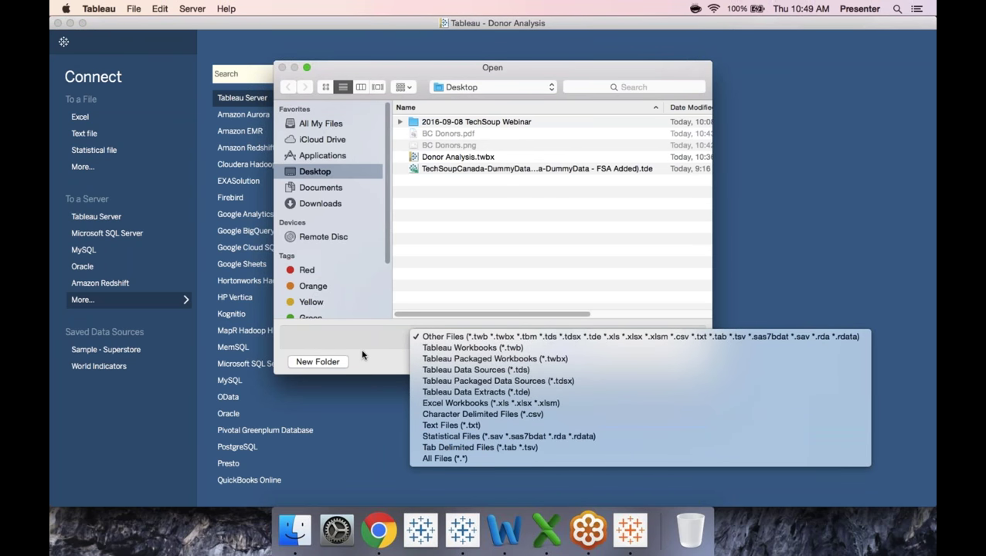
{"action": "key", "text": "Escape"}
{"action": "left_click", "coordinate": [634, 362]}
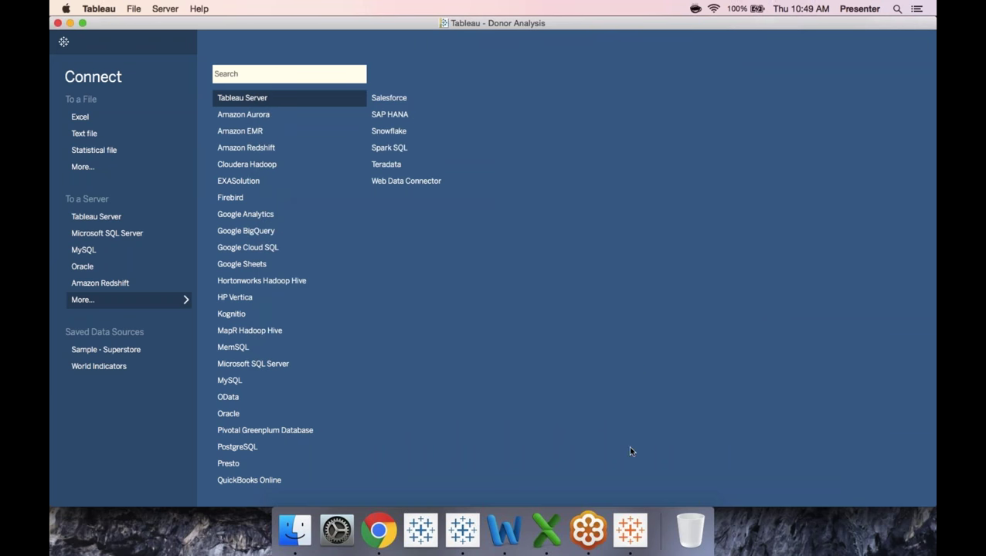
{"action": "left_click", "coordinate": [69, 23]}
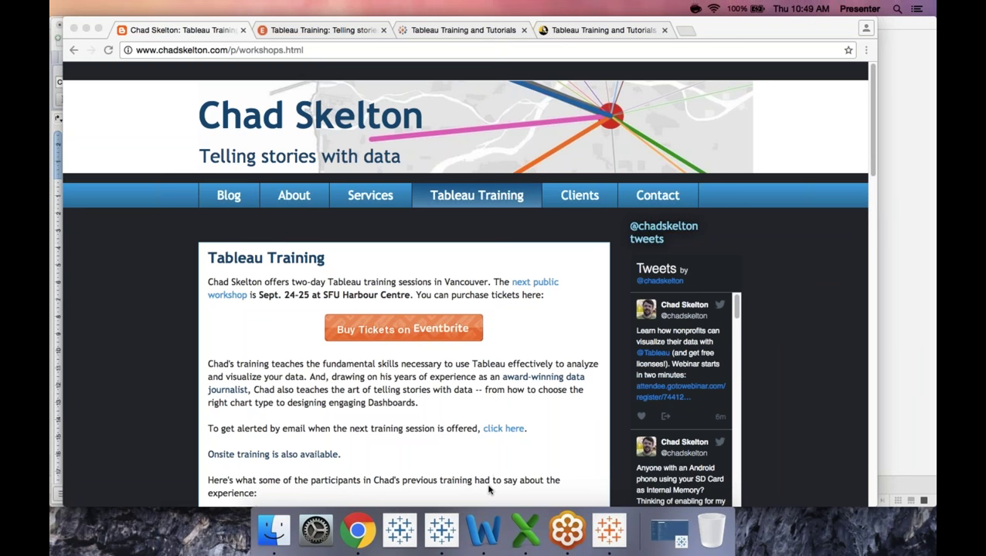
{"action": "left_click", "coordinate": [449, 520]}
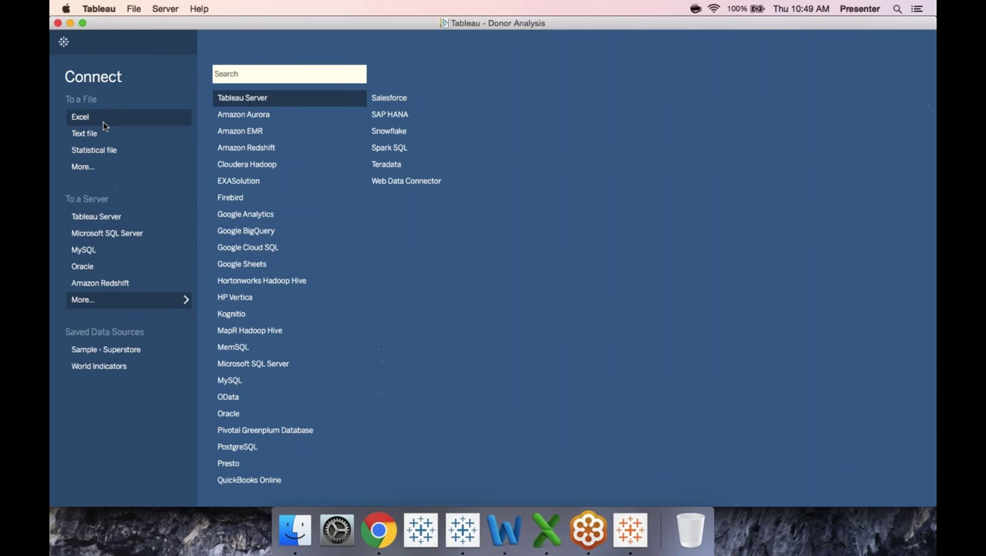
{"action": "left_click", "coordinate": [104, 125]}
{"action": "left_click", "coordinate": [646, 360]}
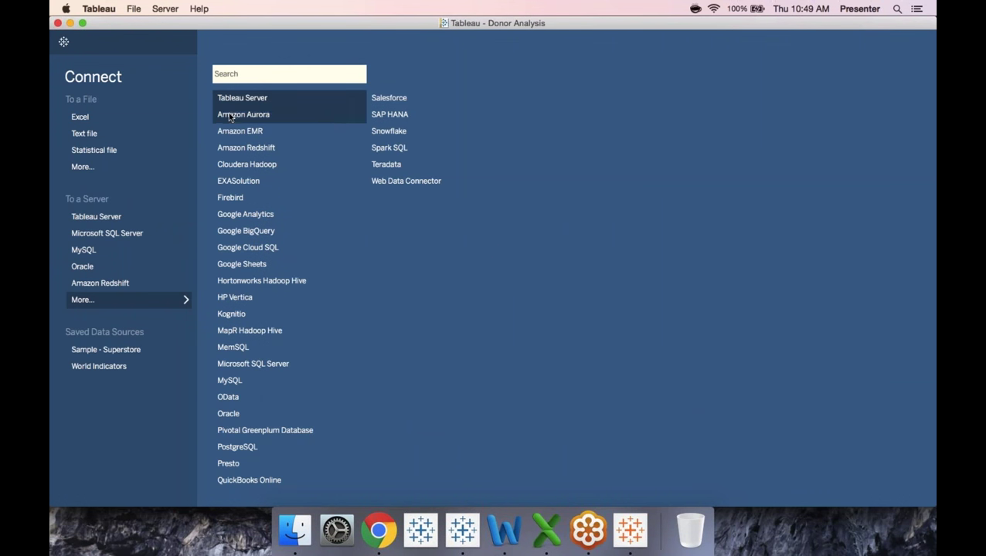
Return to the donor dashboard, open the Top Donors chart as its own sheet, and examine its fields and donor names.
{"action": "left_click", "coordinate": [66, 42]}
{"action": "left_click", "coordinate": [183, 482]}
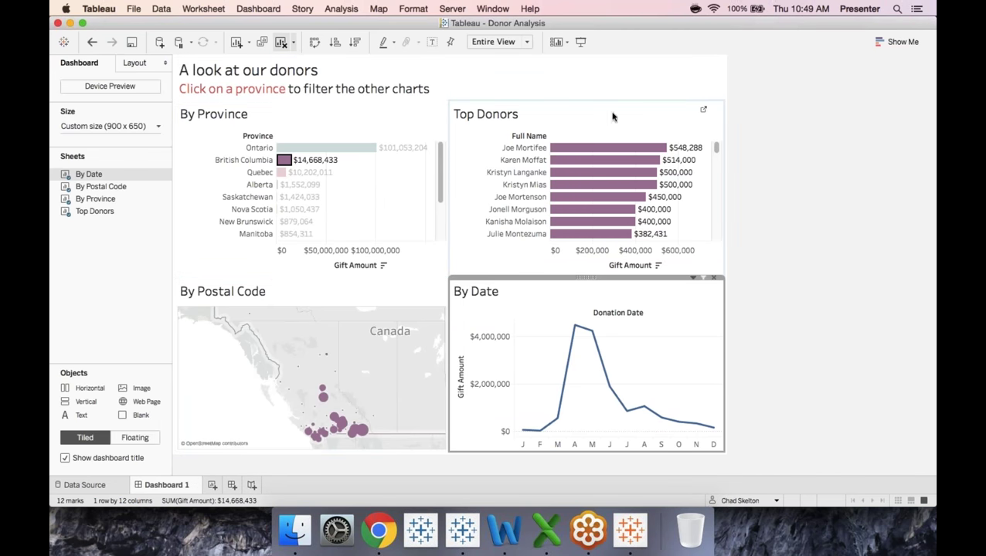
{"action": "left_click", "coordinate": [703, 112]}
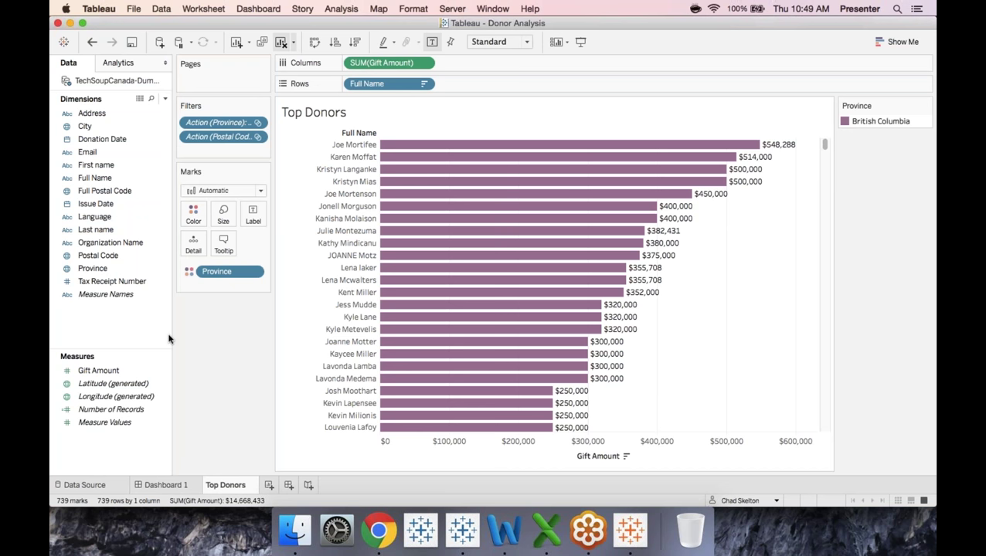
{"action": "left_click", "coordinate": [140, 164]}
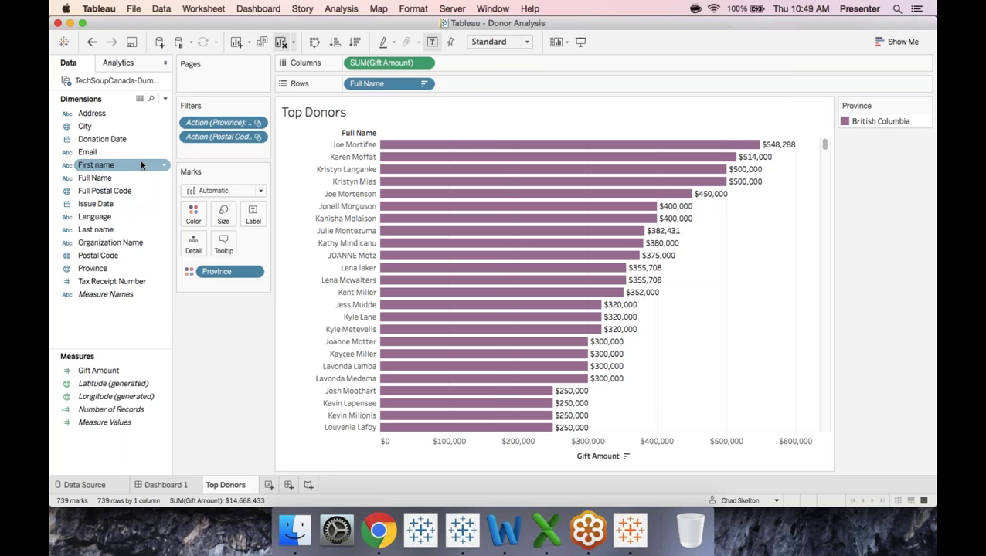
{"action": "left_click", "coordinate": [111, 310]}
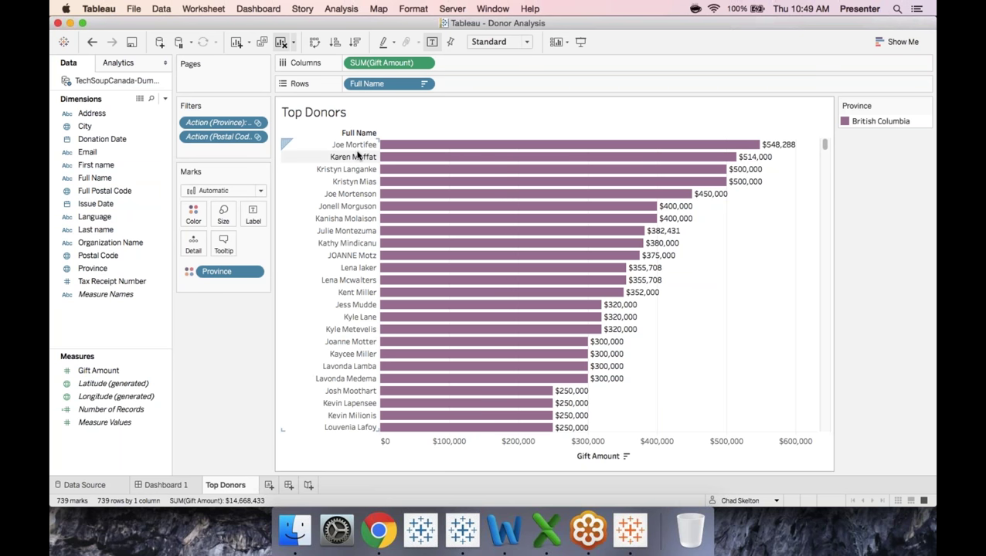
{"action": "left_click", "coordinate": [107, 295]}
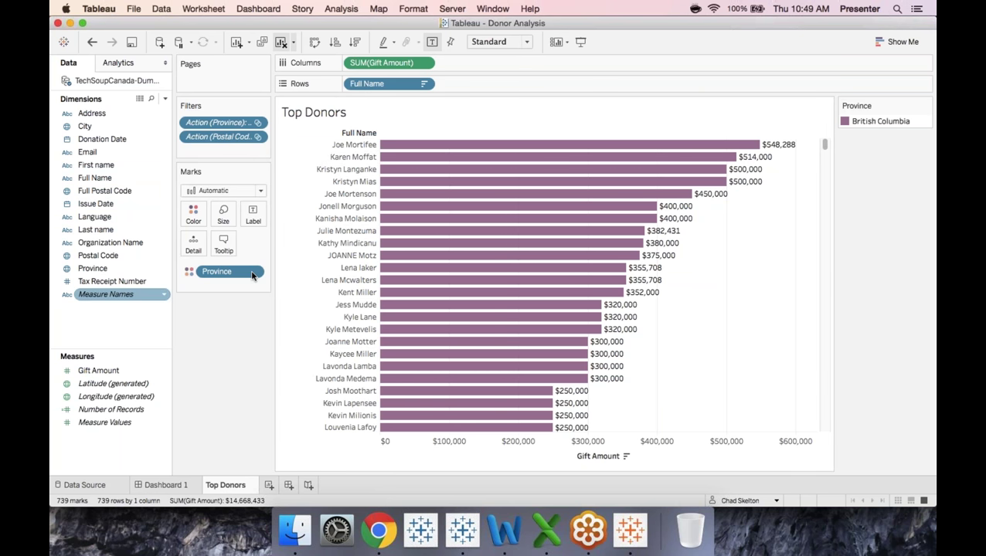
{"action": "left_click", "coordinate": [340, 182]}
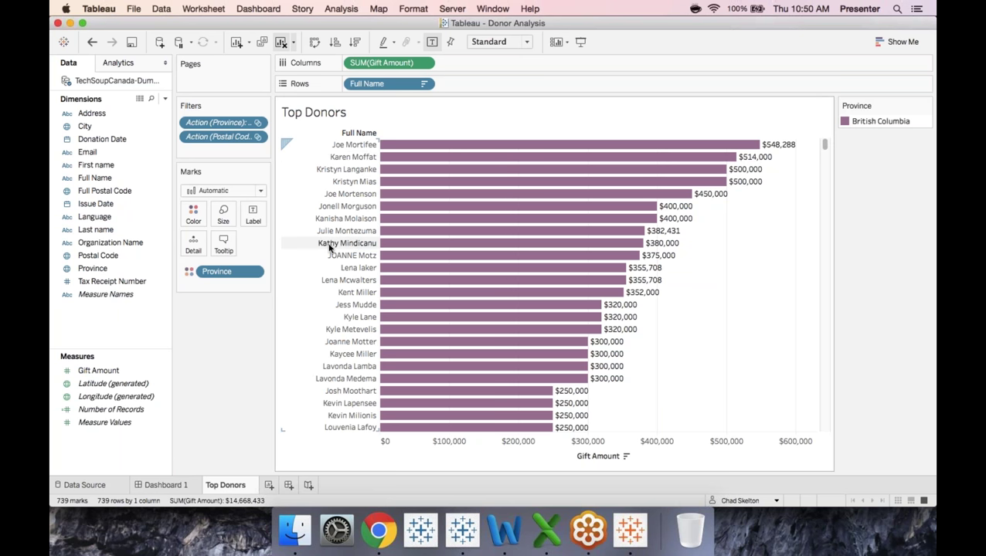
{"action": "mouse_move", "coordinate": [585, 246]}
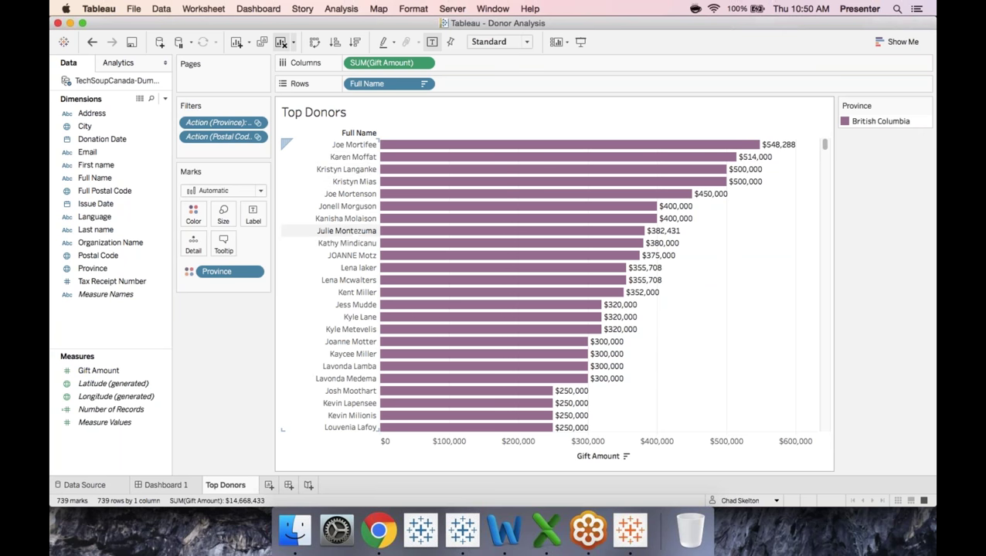
Return to Dashboard 1 and view the data source behind the TechSoupCanada-DummyData donor records.
{"action": "left_click", "coordinate": [164, 485]}
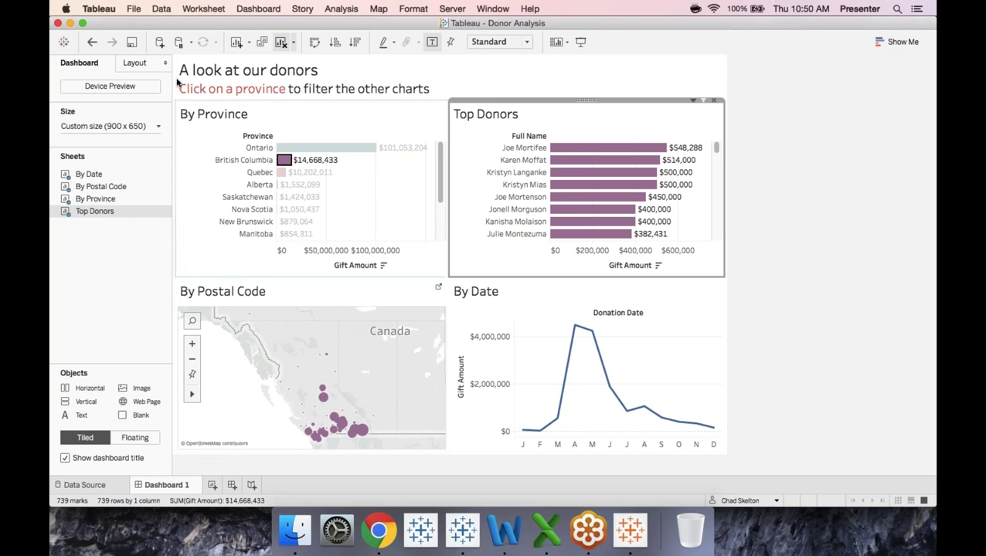
{"action": "left_click", "coordinate": [70, 24]}
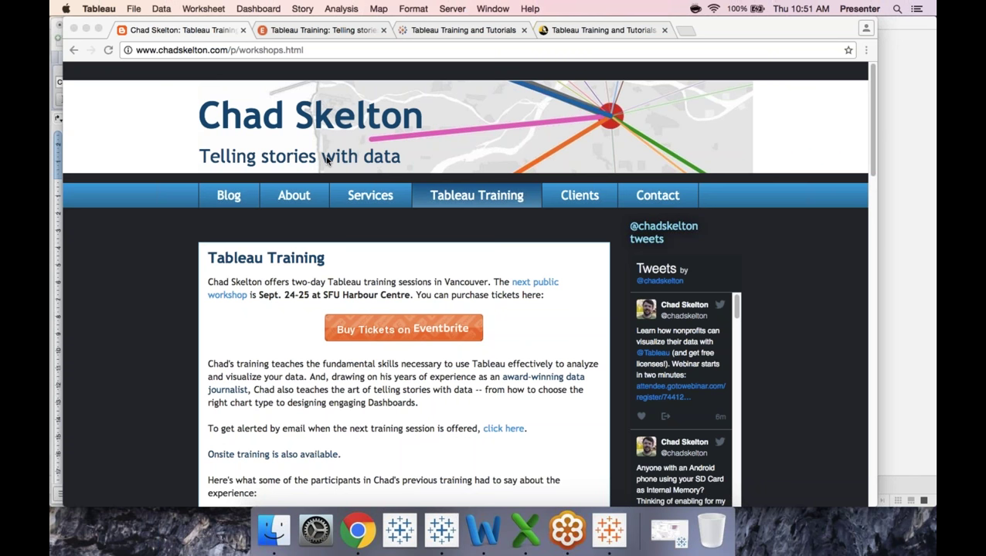
{"action": "left_click", "coordinate": [448, 532]}
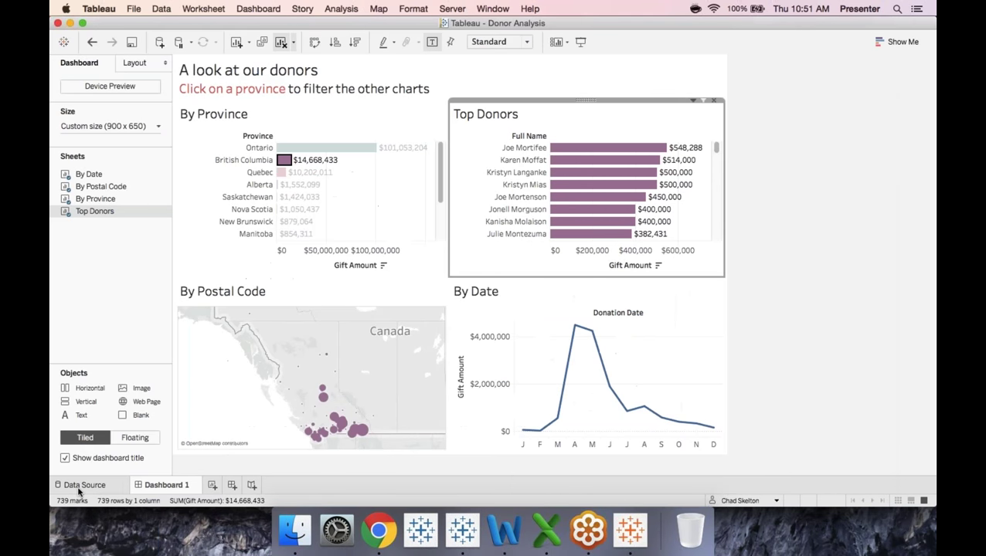
{"action": "left_click", "coordinate": [85, 485]}
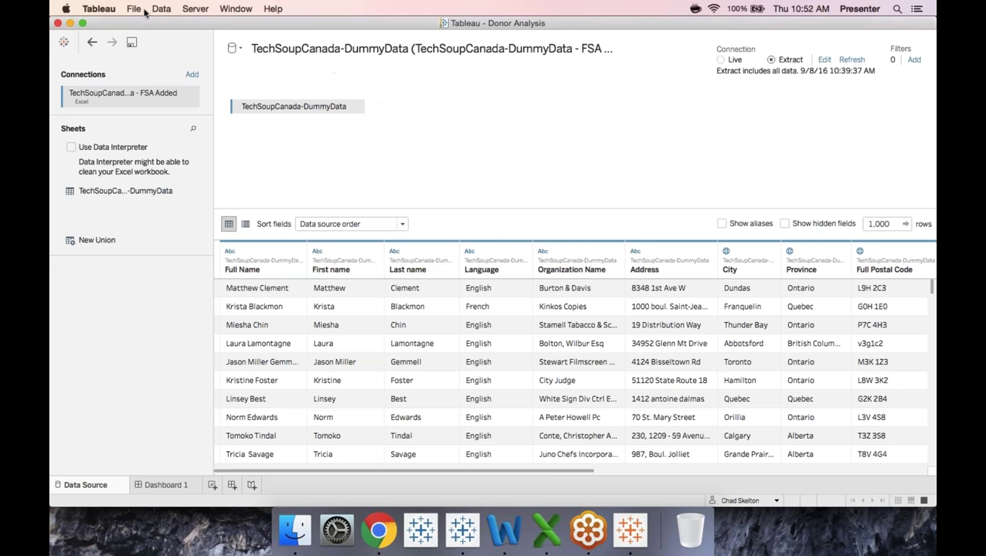
{"action": "left_click", "coordinate": [69, 24]}
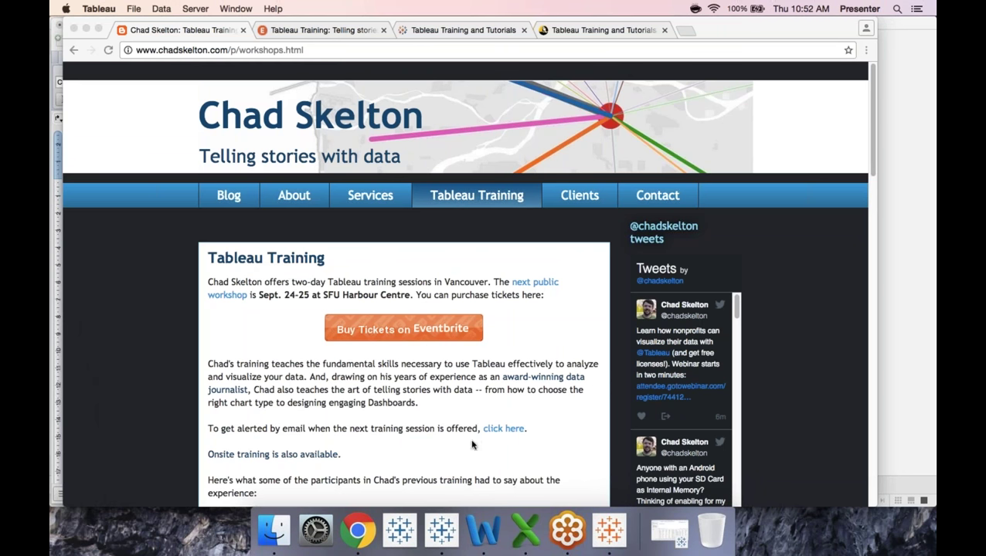
{"action": "left_click", "coordinate": [443, 530]}
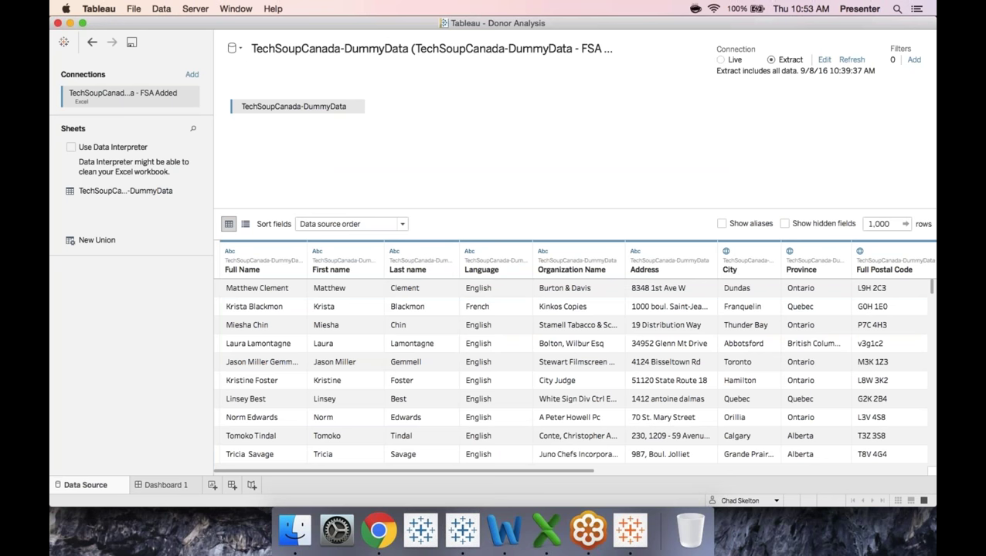
Connect to the MedianDonationsByProvinceOverYears Excel workbook as an additional data source.
{"action": "left_click", "coordinate": [64, 42]}
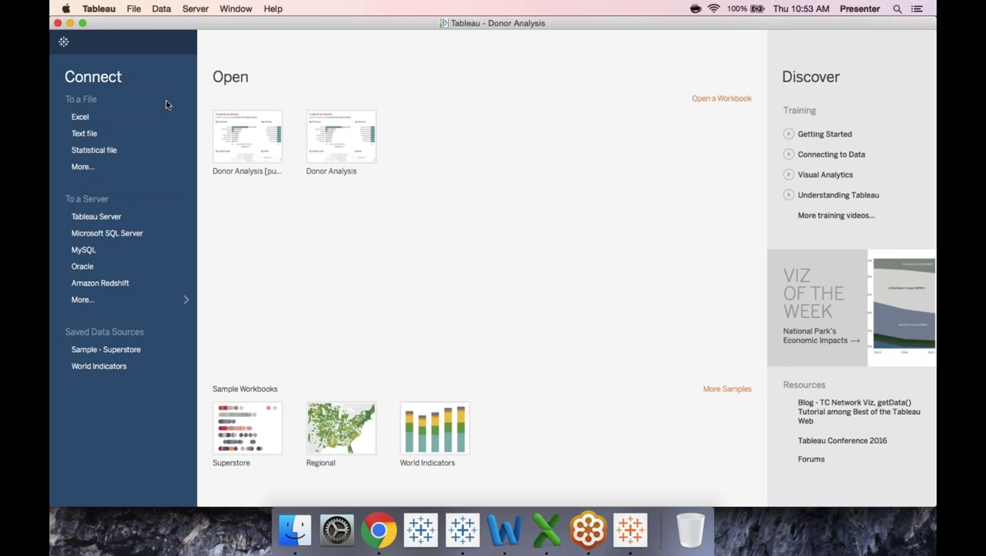
{"action": "left_click", "coordinate": [109, 119]}
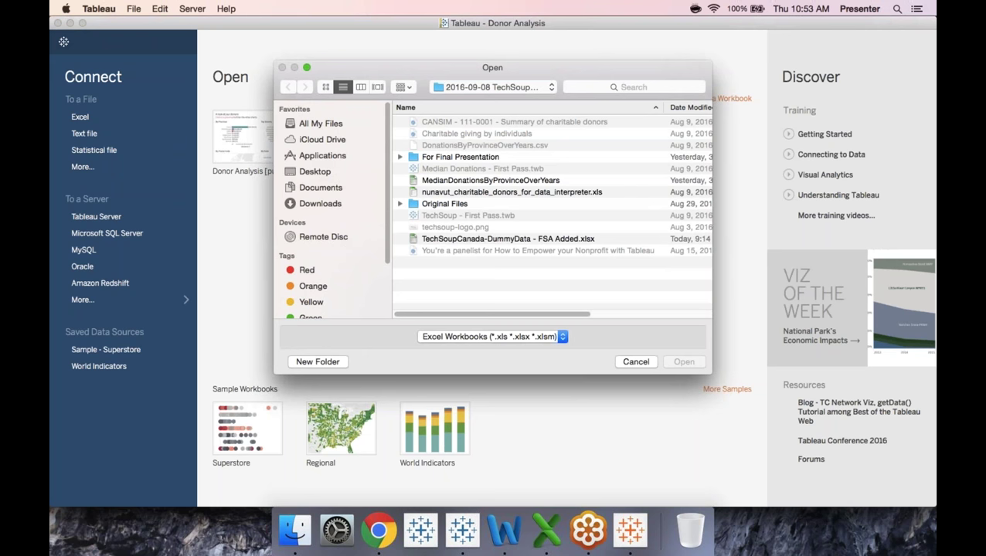
{"action": "key", "text": "Escape"}
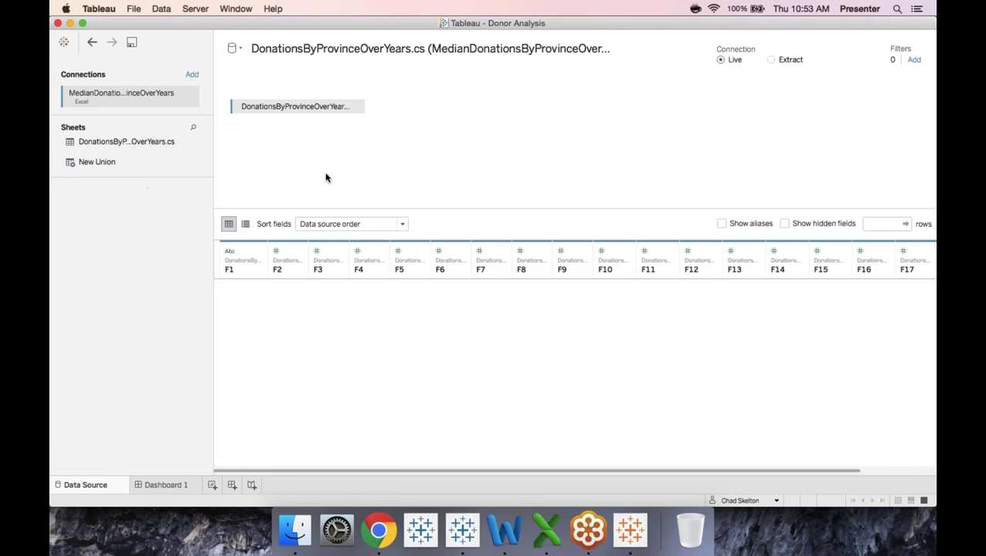
Set the donations by province table to take its field names from the first row.
{"action": "left_click", "coordinate": [353, 108]}
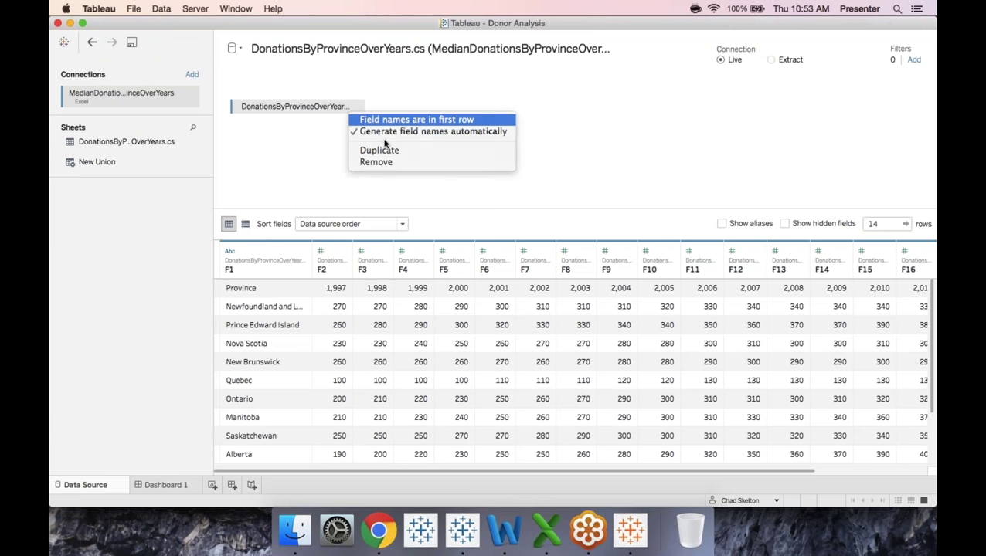
{"action": "left_click", "coordinate": [394, 120]}
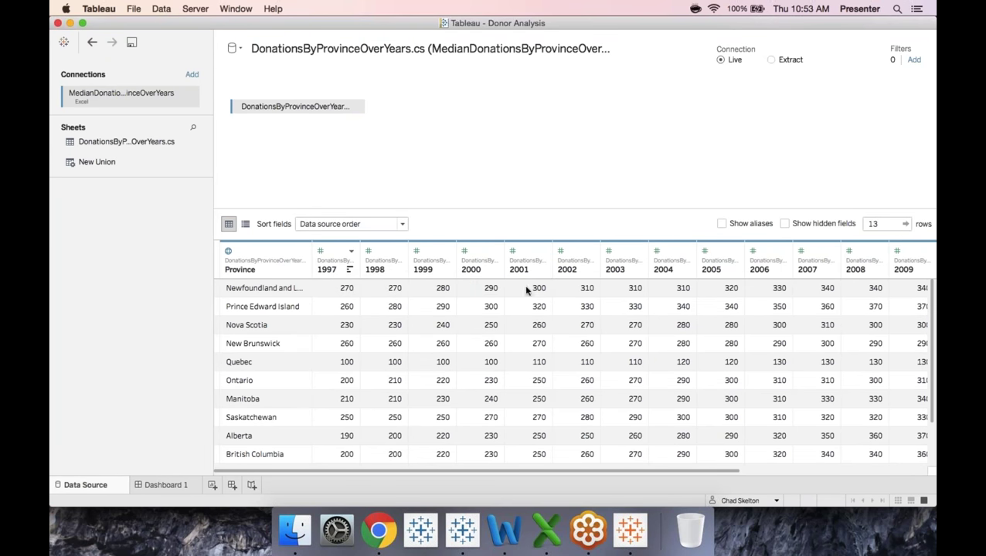
{"action": "left_click_drag", "start_coordinate": [534, 471], "coordinate": [442, 453]}
Go back to Dashboard 1 and add a new worksheet that lists the new data source's fields.
{"action": "left_click", "coordinate": [163, 485]}
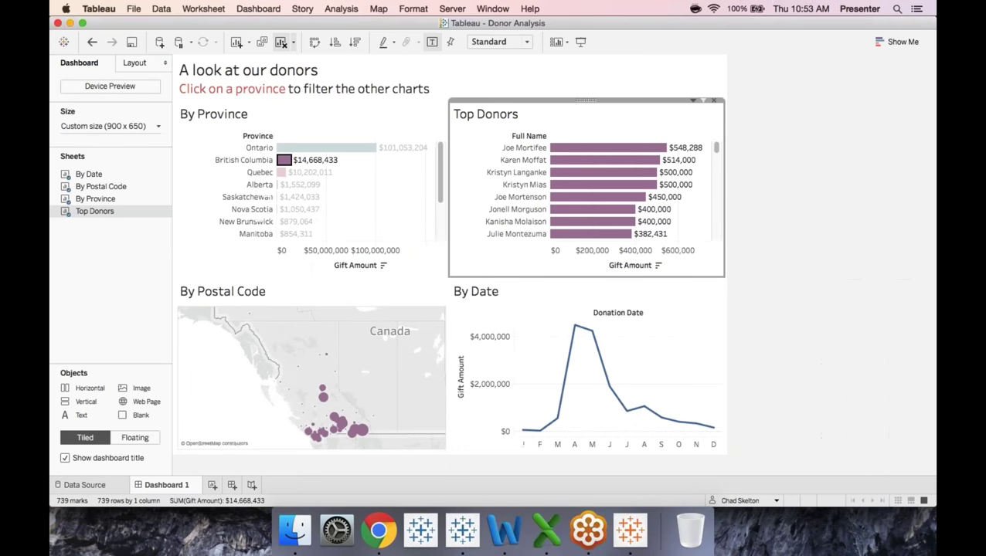
{"action": "left_click", "coordinate": [213, 485]}
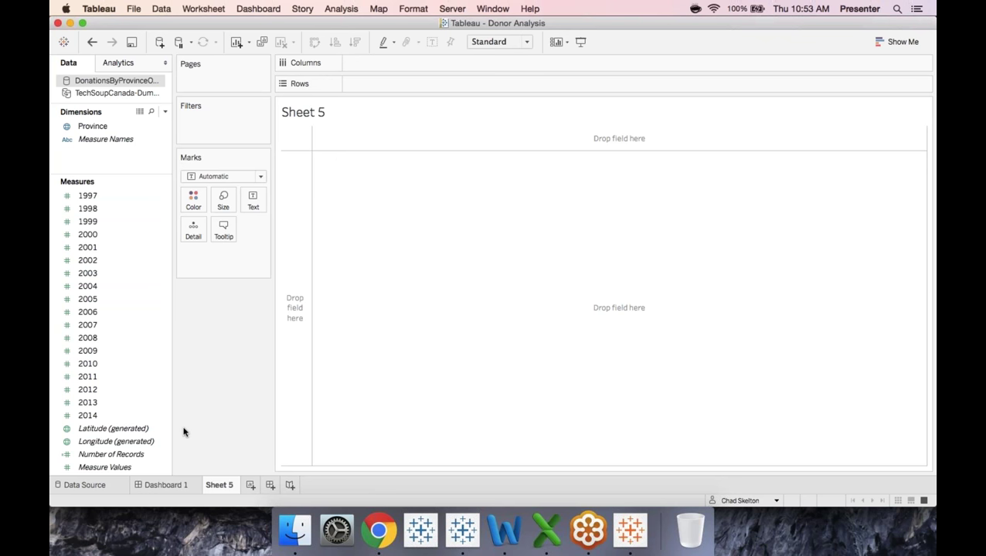
In the data source, pivot the year columns 1997 through 2014 of the donations by province table.
{"action": "left_click", "coordinate": [101, 484]}
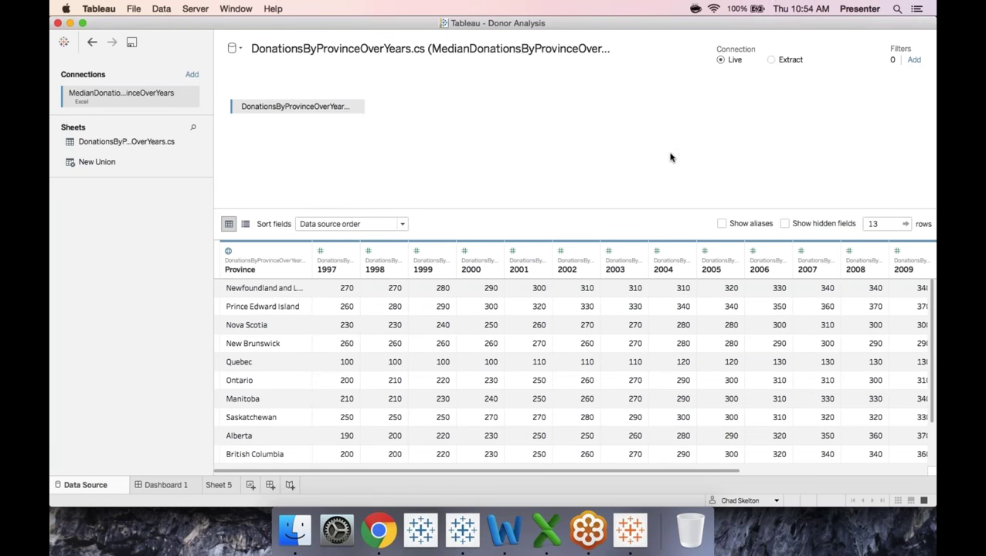
{"action": "left_click", "coordinate": [323, 266]}
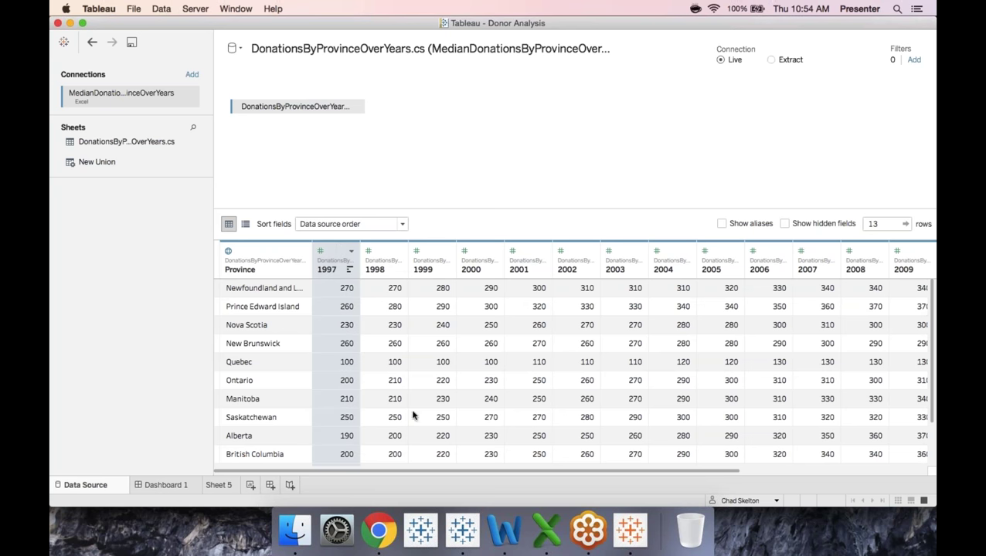
{"action": "left_click_drag", "start_coordinate": [446, 471], "coordinate": [708, 466]}
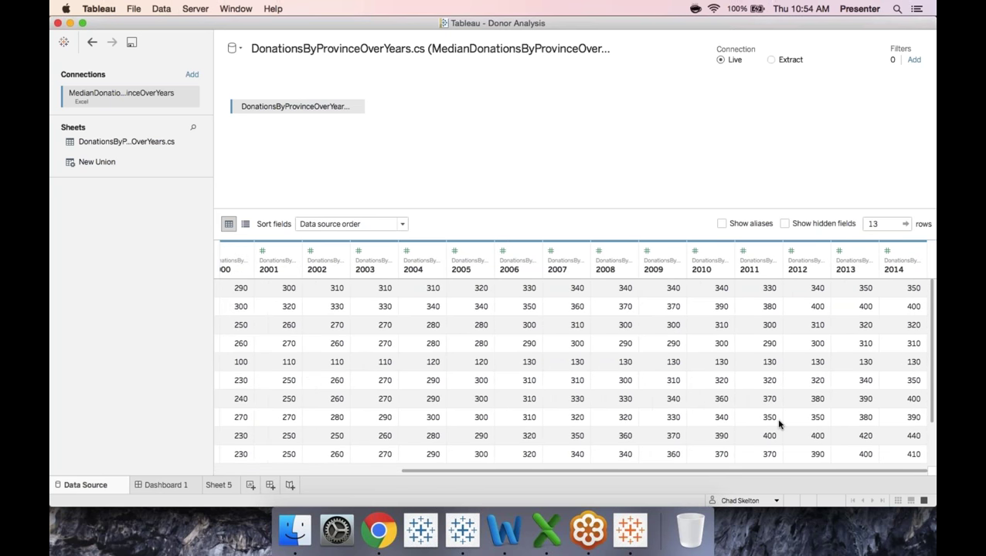
{"action": "left_click", "coordinate": [898, 252]}
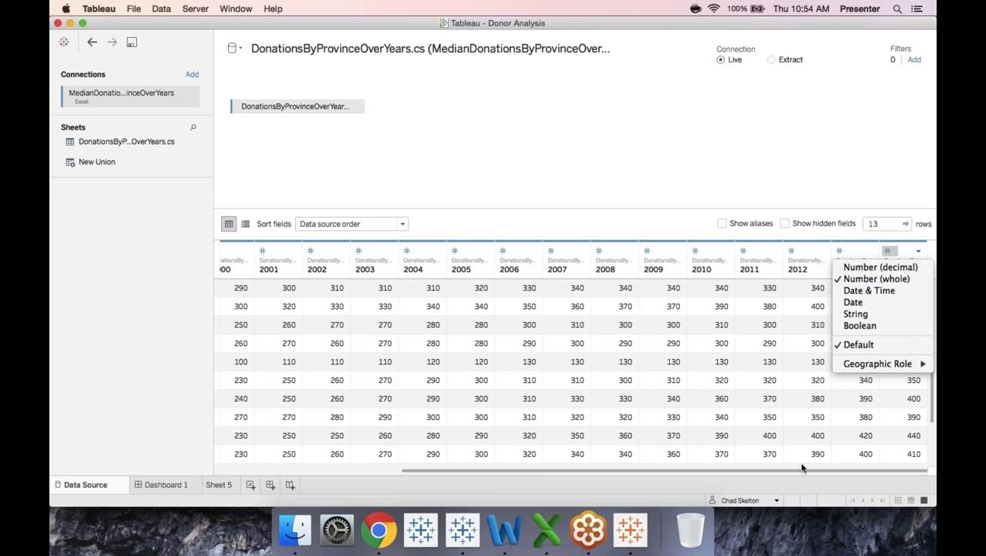
{"action": "left_click", "coordinate": [808, 433]}
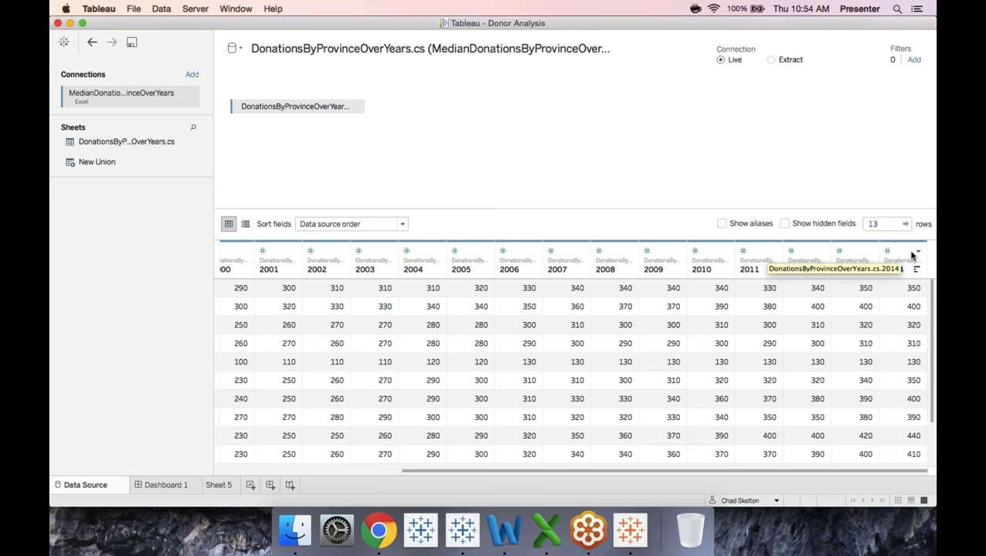
{"action": "left_click", "coordinate": [904, 275], "text": "shift"}
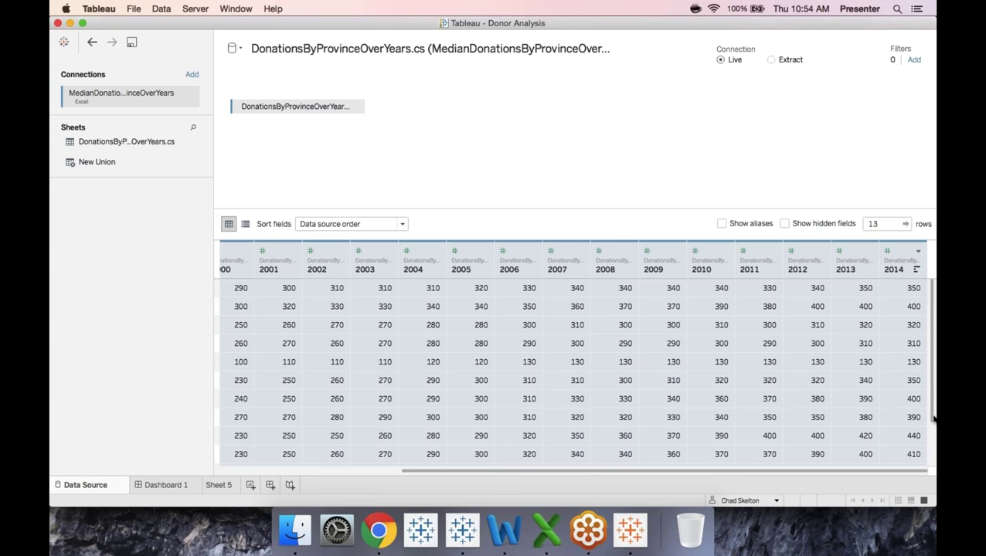
{"action": "left_click_drag", "start_coordinate": [934, 417], "coordinate": [898, 456]}
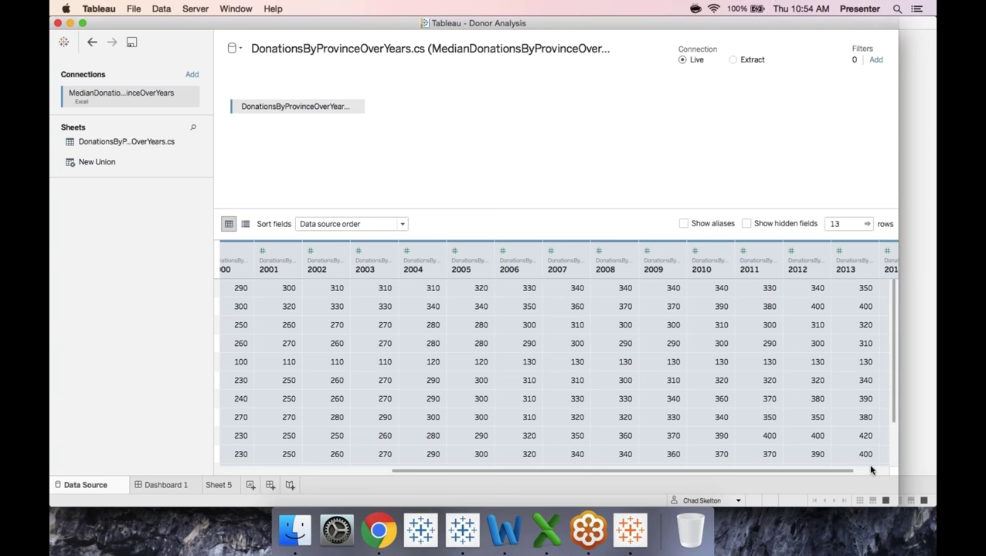
{"action": "left_click", "coordinate": [880, 252]}
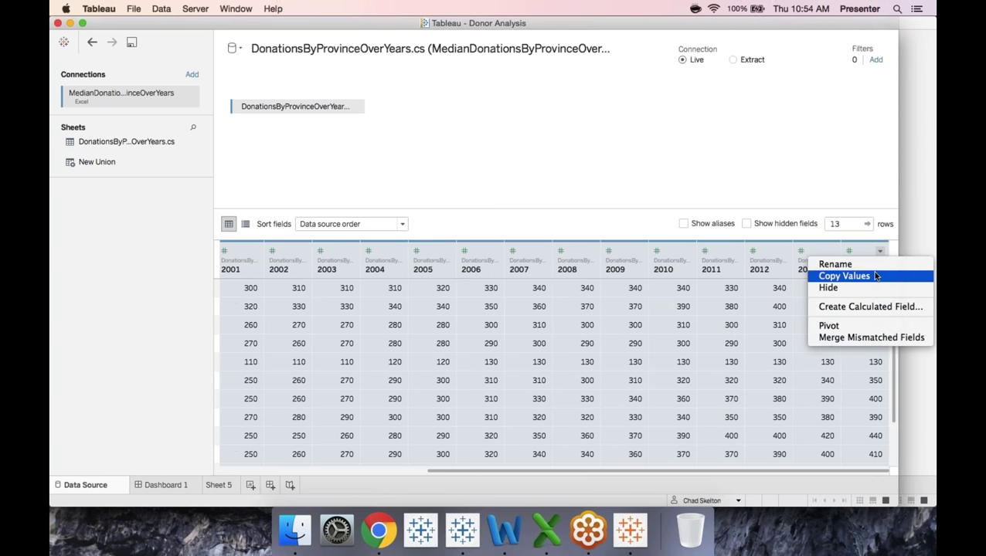
{"action": "left_click", "coordinate": [867, 326]}
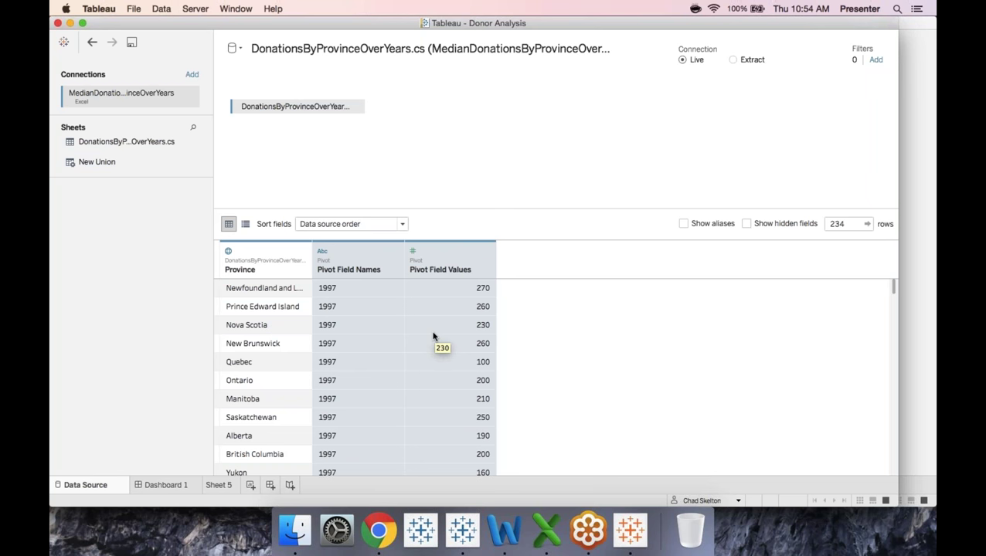
Rename the Pivot Field Names column as Year and the Pivot Field Values column as Median Donation.
{"action": "left_click", "coordinate": [395, 251]}
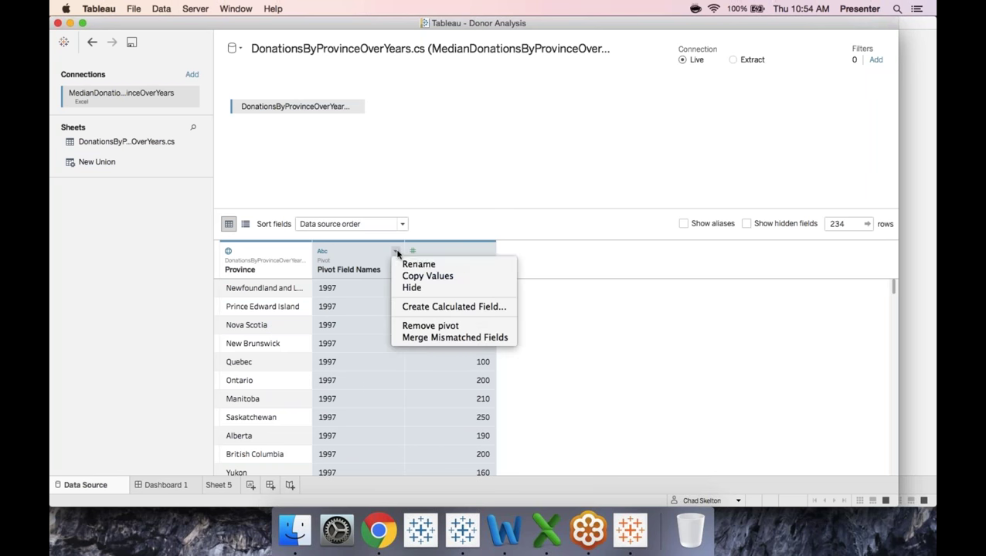
{"action": "left_click", "coordinate": [413, 267]}
{"action": "type", "text": "Year"}
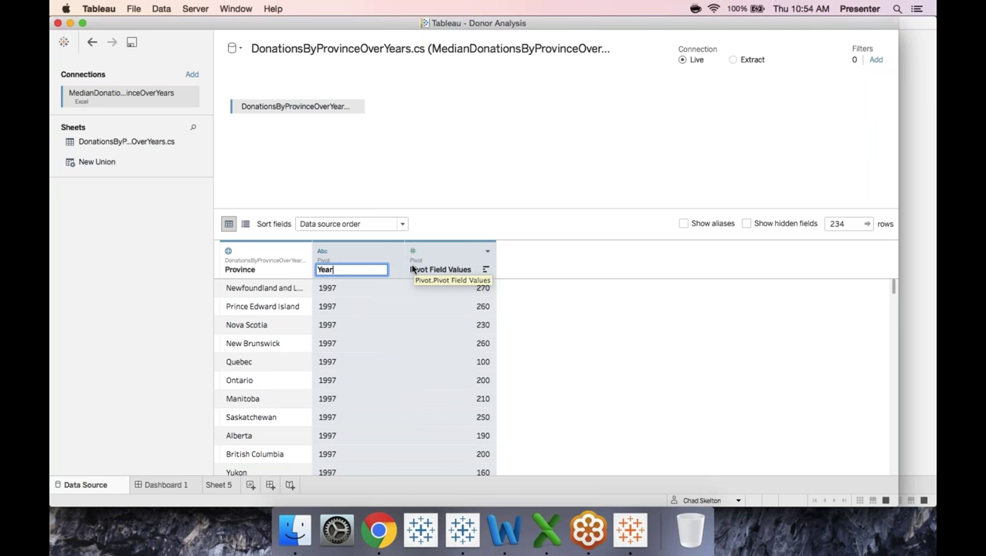
{"action": "key", "text": "Return"}
{"action": "left_click", "coordinate": [453, 255]}
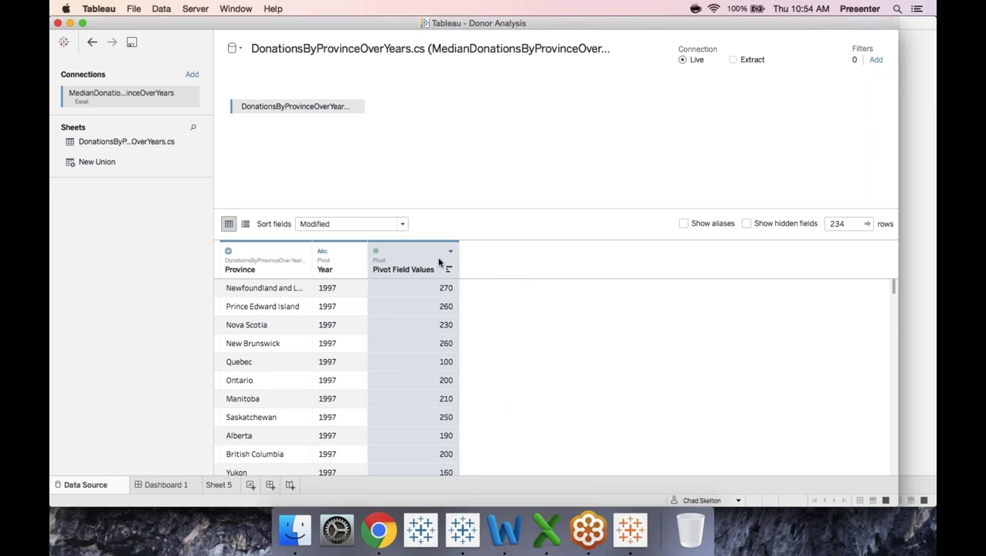
{"action": "left_click", "coordinate": [450, 252]}
{"action": "left_click", "coordinate": [466, 264]}
{"action": "type", "text": "M"}
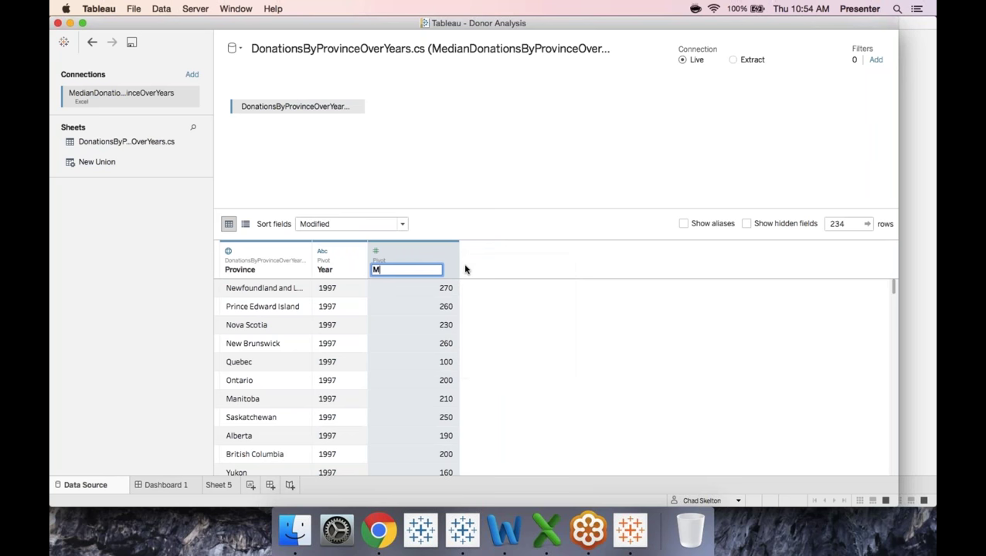
{"action": "type", "text": "edian Donation"}
{"action": "key", "text": "Return"}
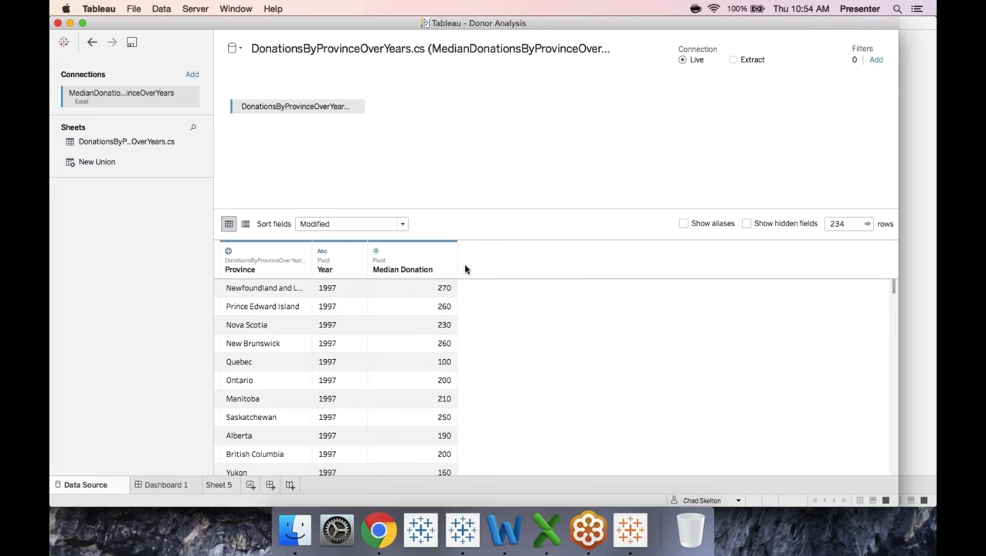
On Sheet 5, build a line chart with Year as columns, Median Donation as rows and Province as color.
{"action": "left_click", "coordinate": [219, 486]}
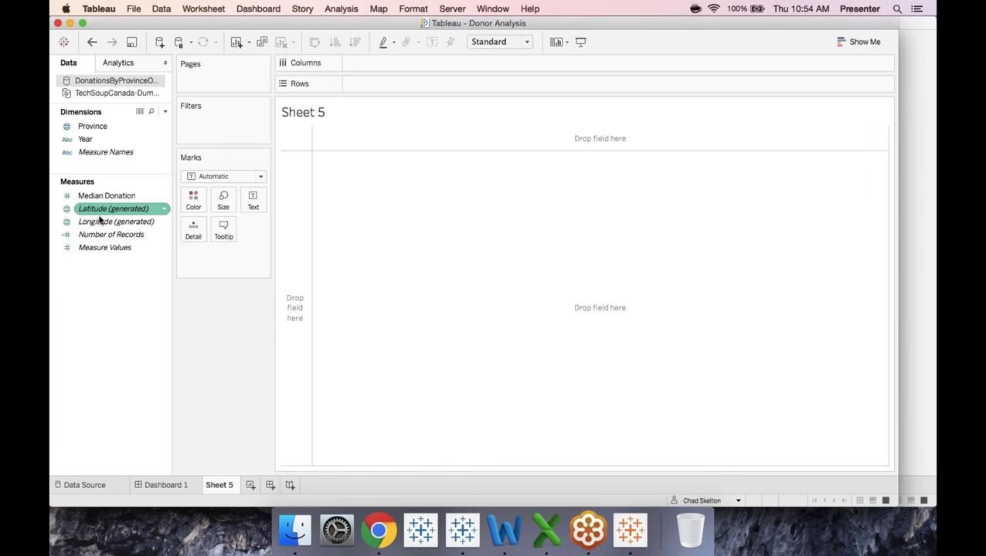
{"action": "left_click_drag", "start_coordinate": [90, 139], "coordinate": [362, 66]}
{"action": "left_click_drag", "start_coordinate": [116, 195], "coordinate": [377, 83]}
{"action": "left_click_drag", "start_coordinate": [128, 131], "coordinate": [195, 200]}
{"action": "left_click", "coordinate": [232, 176]}
{"action": "left_click", "coordinate": [203, 215]}
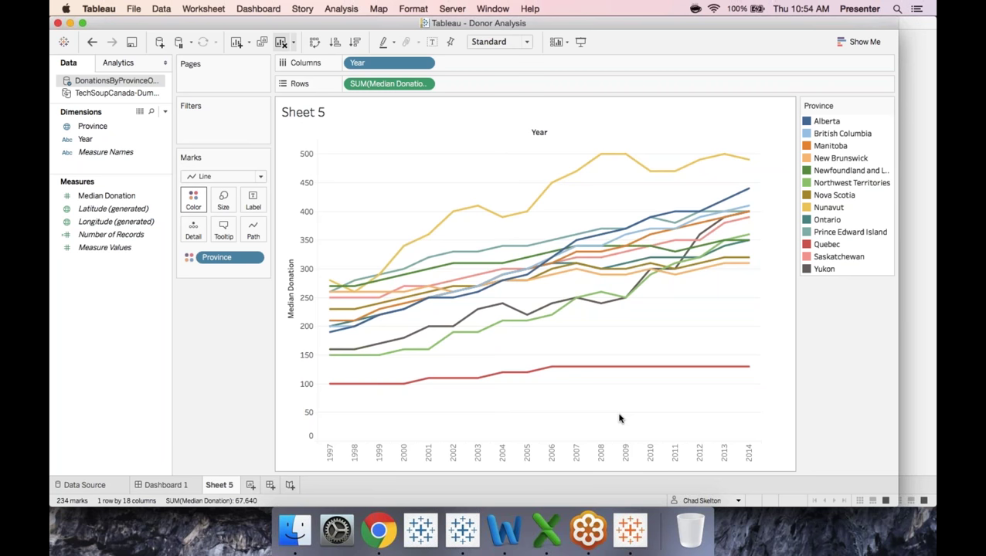
Open nunavut_charitable_donors_for_data_interpreter.xls from the Desktop's 2016-09-08 TechSoup Webinar folder in Excel and examine its title and header rows.
{"action": "left_click", "coordinate": [294, 530]}
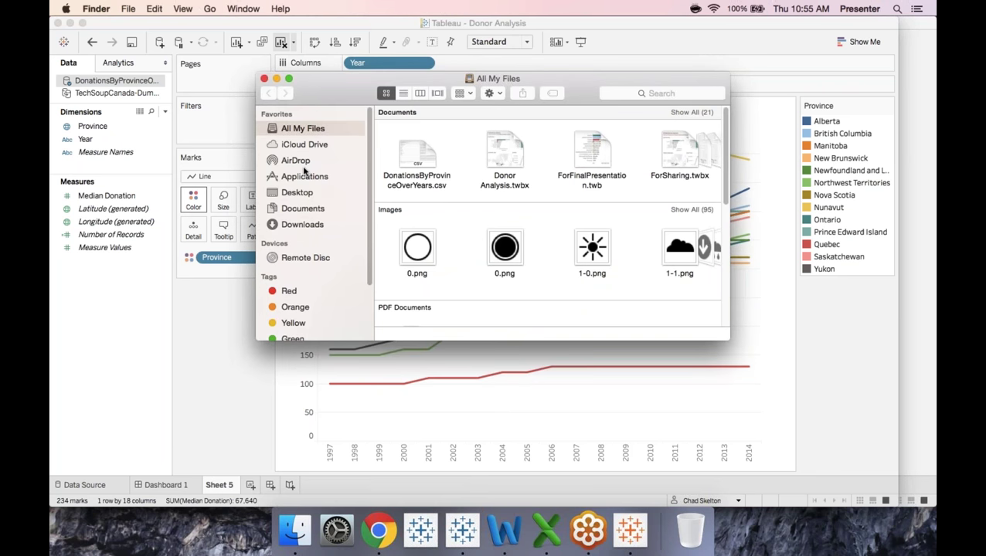
{"action": "left_click", "coordinate": [307, 193]}
{"action": "double_click", "coordinate": [414, 136]}
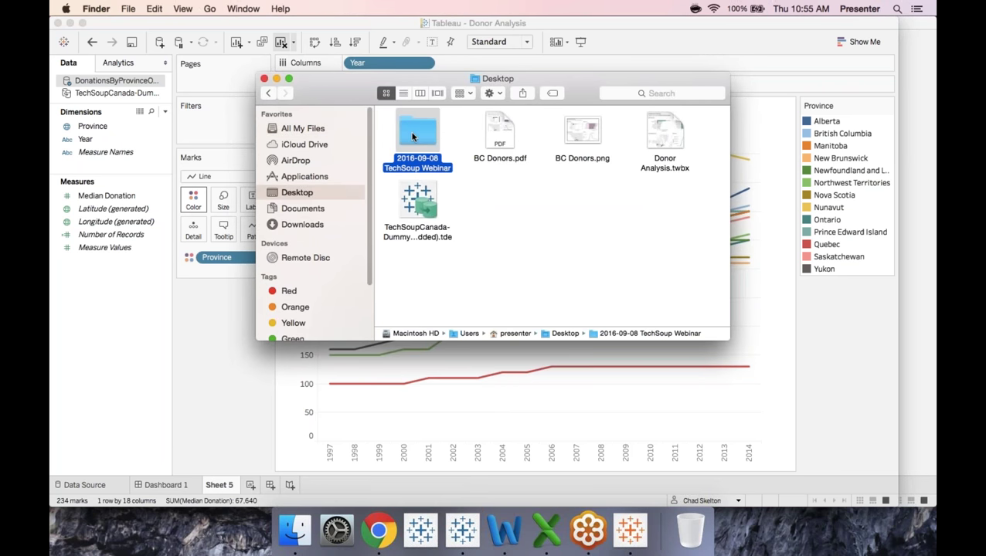
{"action": "double_click", "coordinate": [580, 207]}
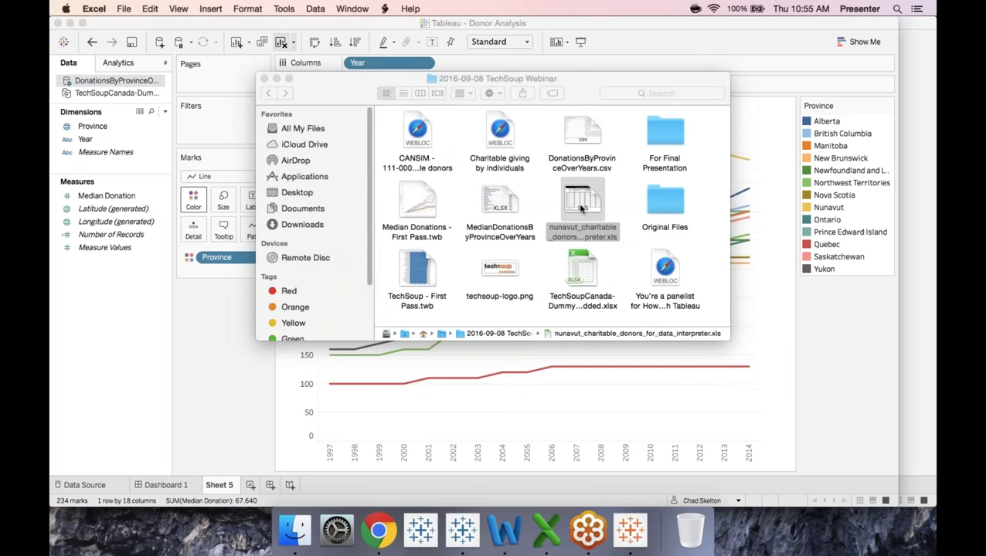
{"action": "left_click_drag", "start_coordinate": [516, 392], "coordinate": [620, 412]}
{"action": "left_click", "coordinate": [98, 146]}
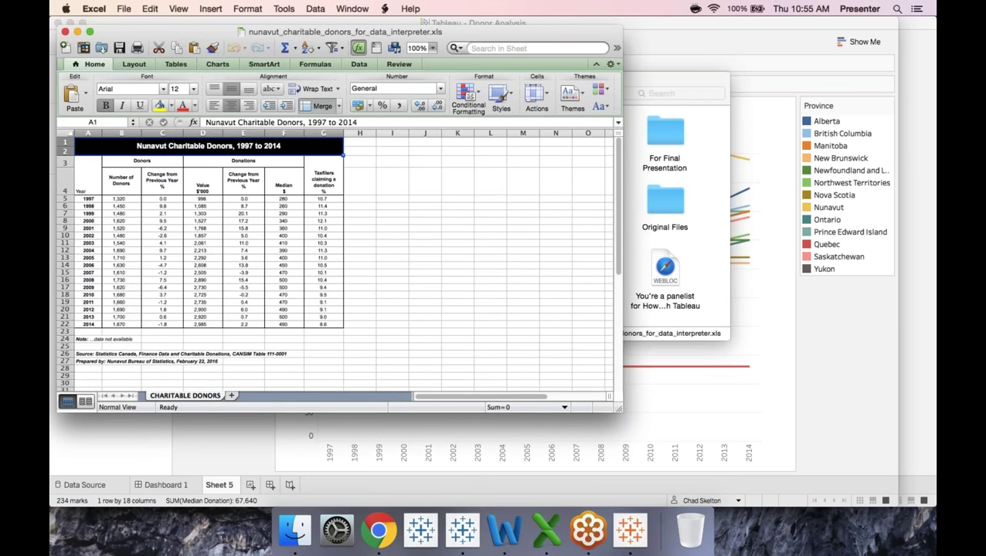
{"action": "left_click", "coordinate": [162, 179]}
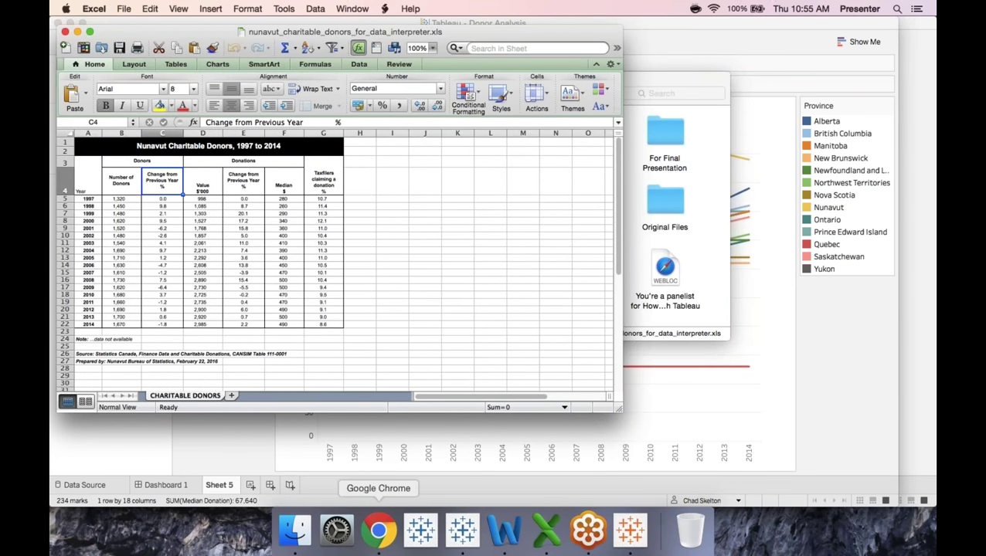
Switch back to Tableau, connect to the Nunavut charitable donors Excel workbook and clean it with Data Interpreter.
{"action": "left_click", "coordinate": [105, 487]}
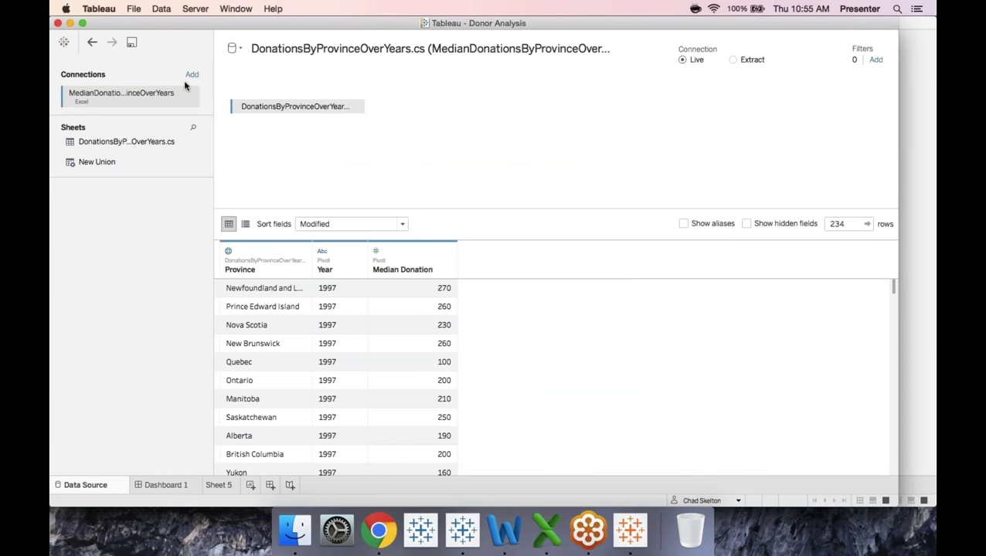
{"action": "left_click", "coordinate": [65, 43]}
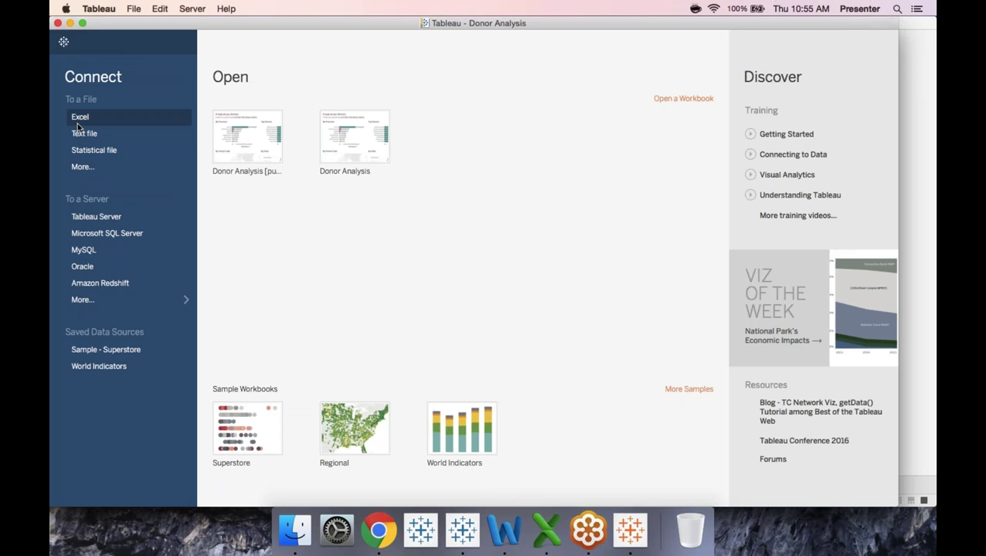
{"action": "left_click", "coordinate": [77, 121]}
{"action": "double_click", "coordinate": [442, 195]}
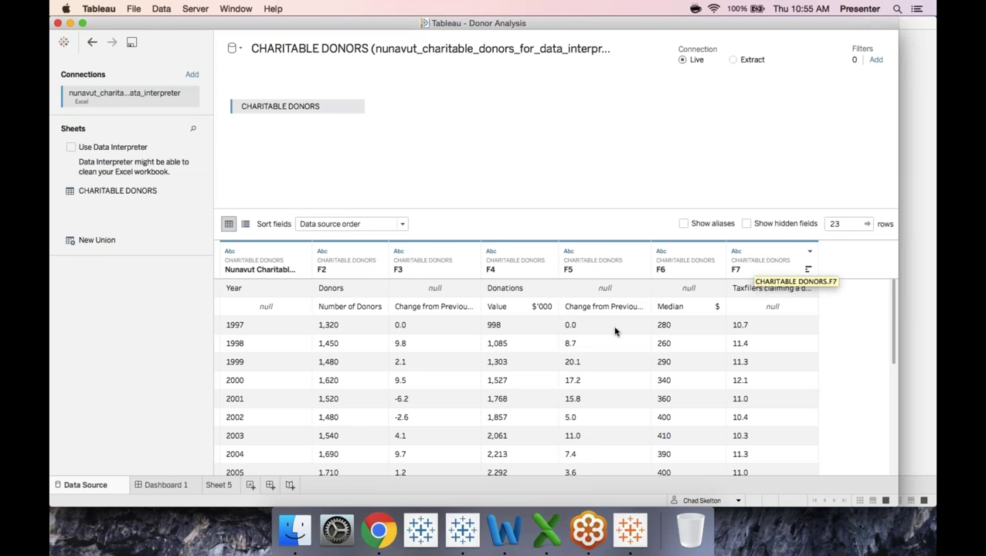
{"action": "left_click", "coordinate": [70, 147]}
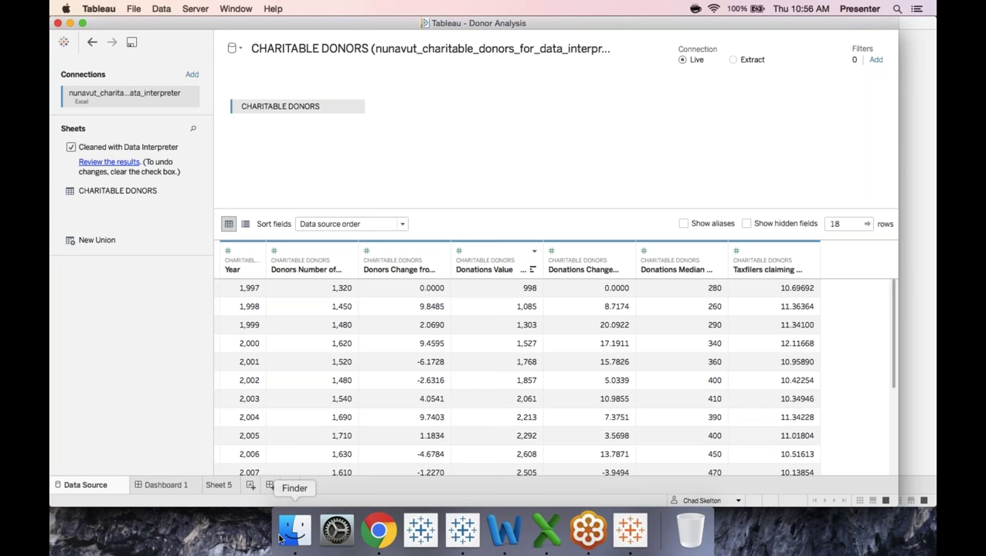
Minimize the Nunavut workbook window and open the By Province chart of Dashboard 1 in its own worksheet.
{"action": "left_click", "coordinate": [187, 488]}
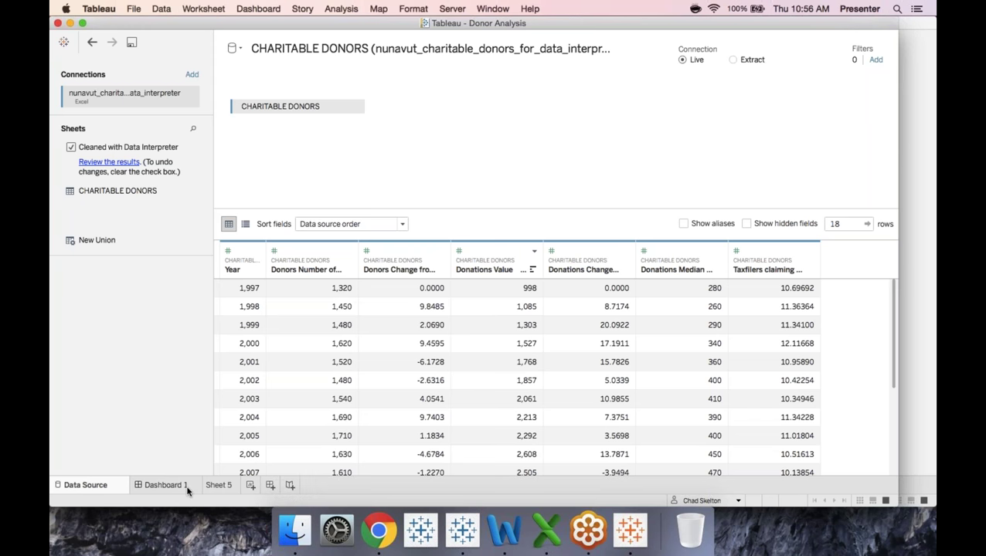
{"action": "left_click", "coordinate": [744, 307]}
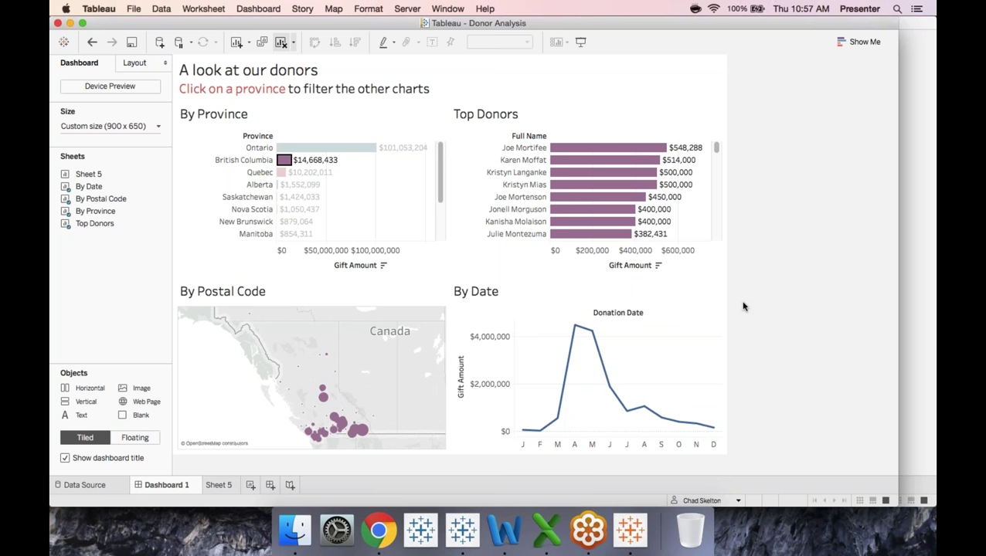
{"action": "key", "text": "super+Tab"}
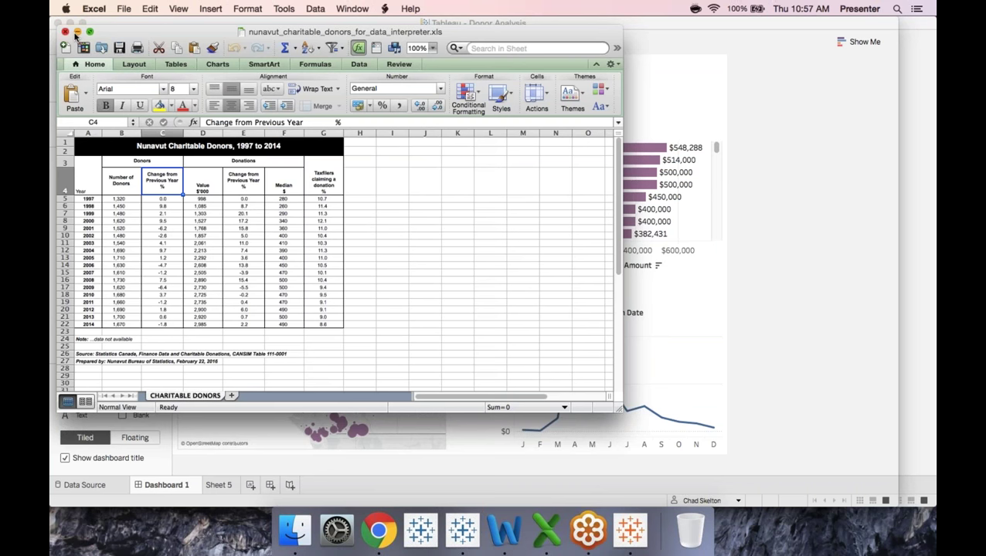
{"action": "left_click", "coordinate": [77, 33]}
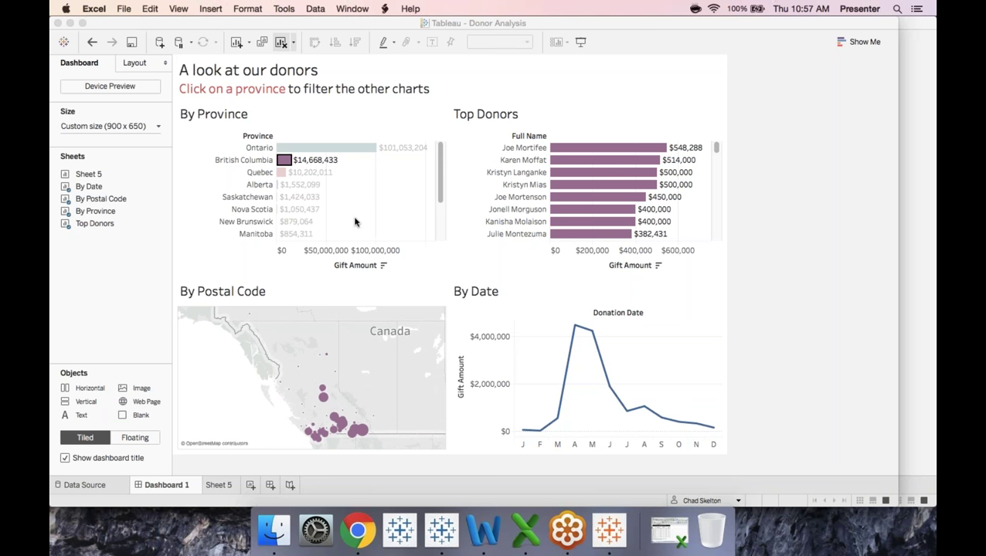
{"action": "left_click", "coordinate": [355, 222]}
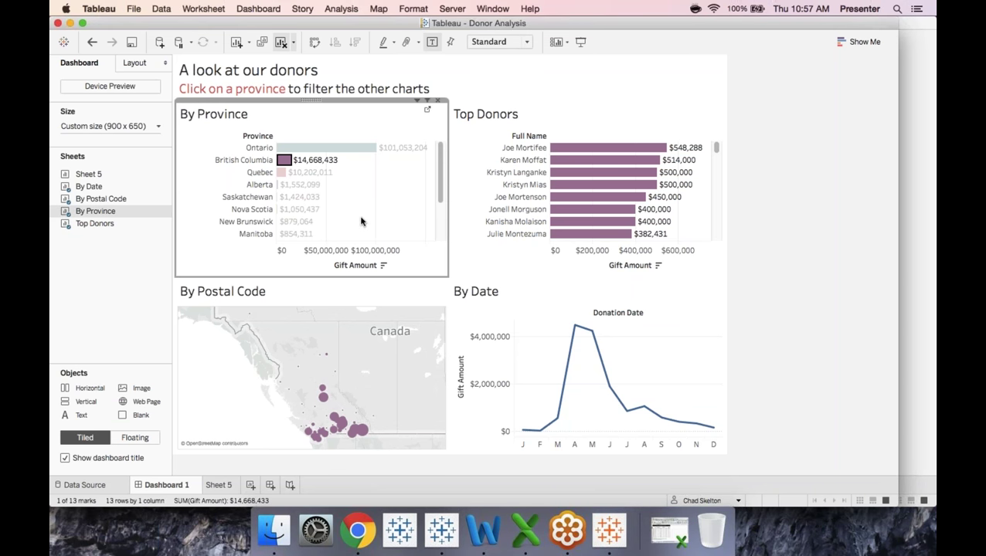
{"action": "left_click", "coordinate": [428, 112]}
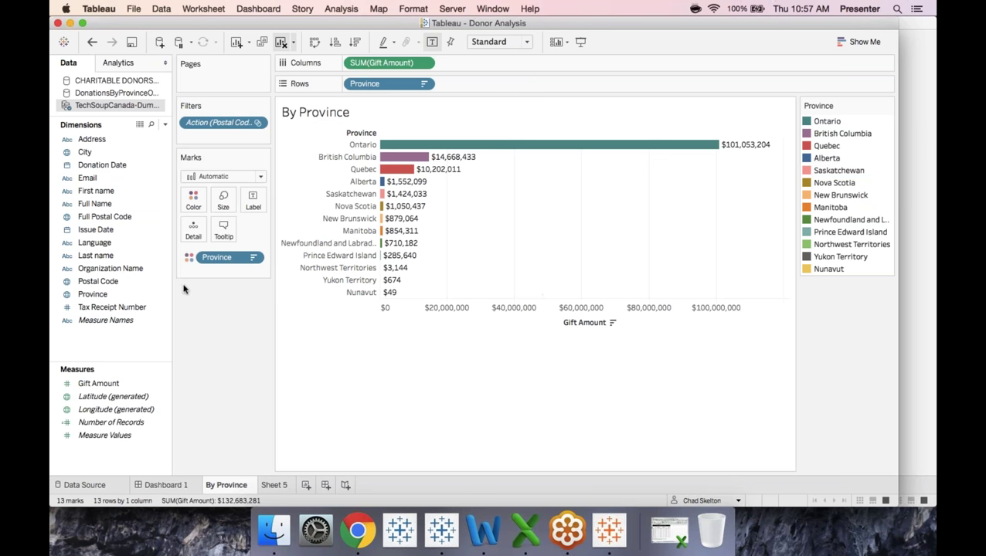
Try coloring the By Province bars by Postal Code with all members added, and undo that coloring.
{"action": "left_click_drag", "start_coordinate": [137, 282], "coordinate": [193, 198]}
{"action": "key", "text": "super+z"}
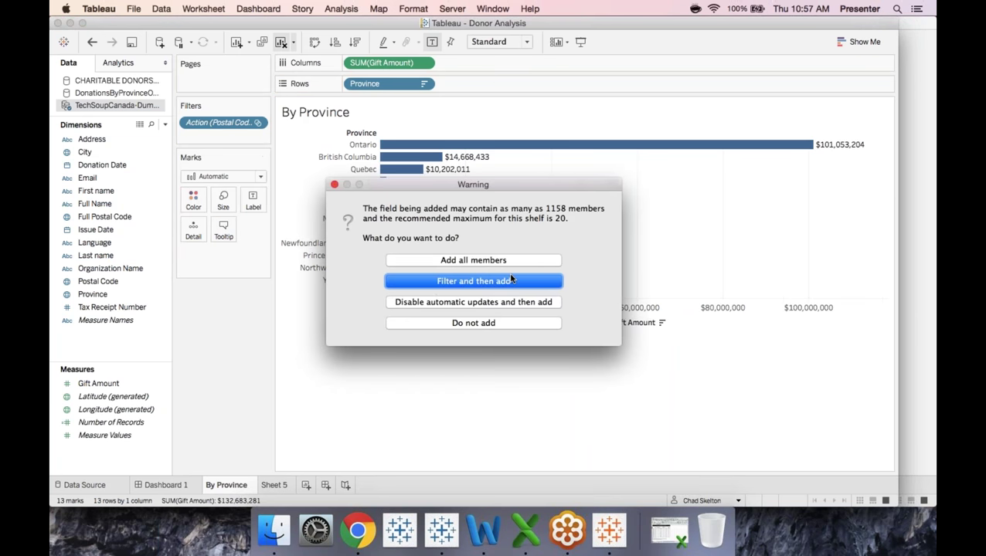
{"action": "left_click", "coordinate": [505, 263]}
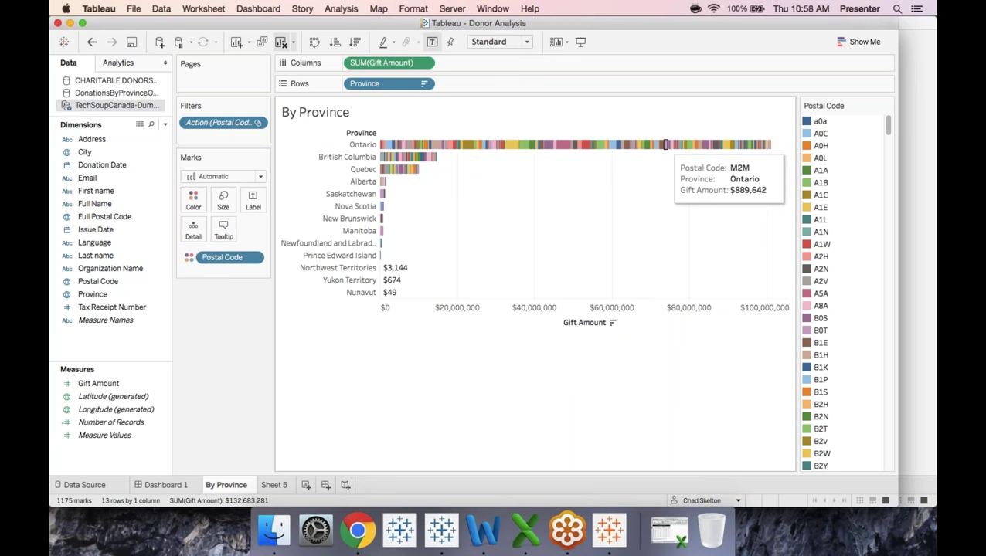
{"action": "left_click", "coordinate": [92, 42]}
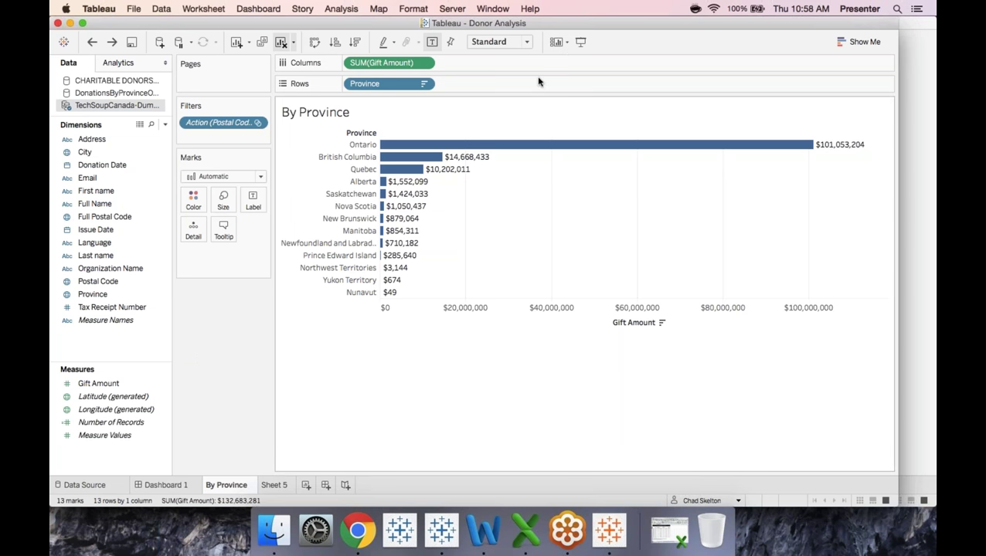
{"action": "left_click", "coordinate": [921, 48]}
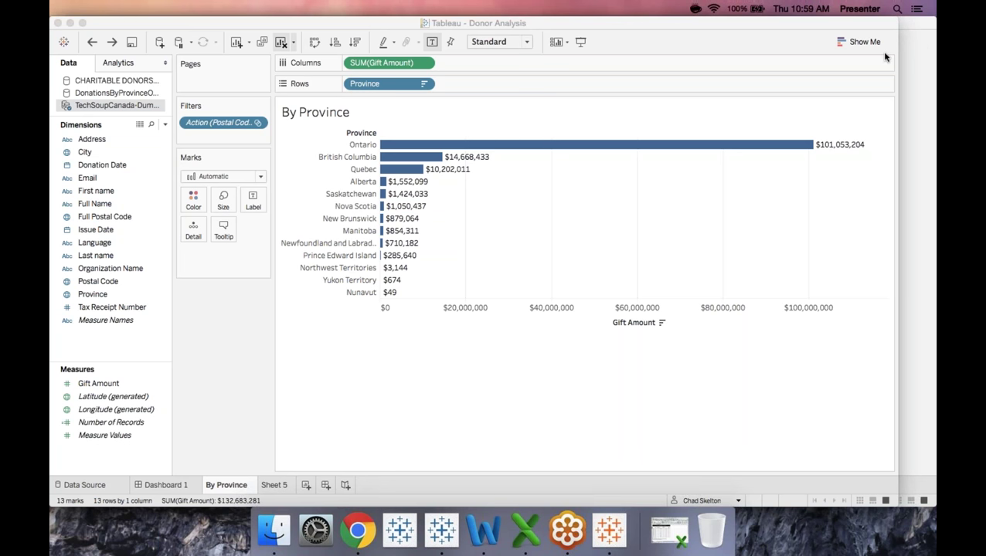
{"action": "left_click", "coordinate": [249, 392]}
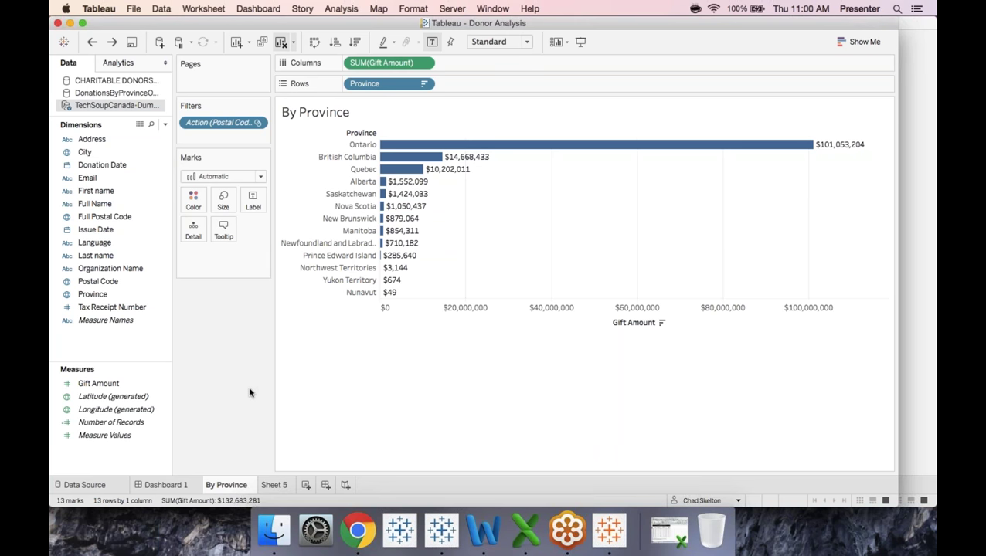
Go back to Dashboard 1, then switch to Chrome to show the Tableau Training web page.
{"action": "left_click", "coordinate": [178, 485]}
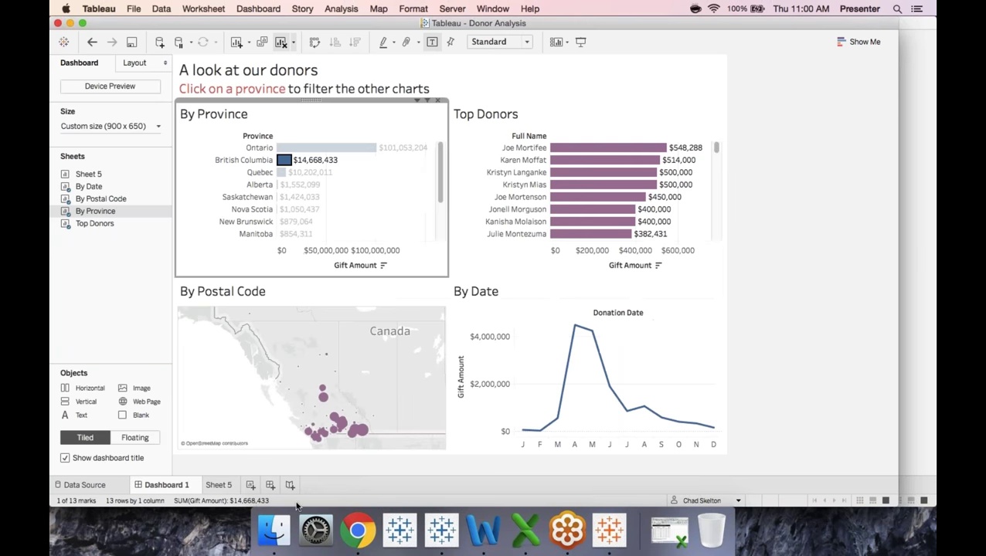
{"action": "left_click", "coordinate": [349, 530]}
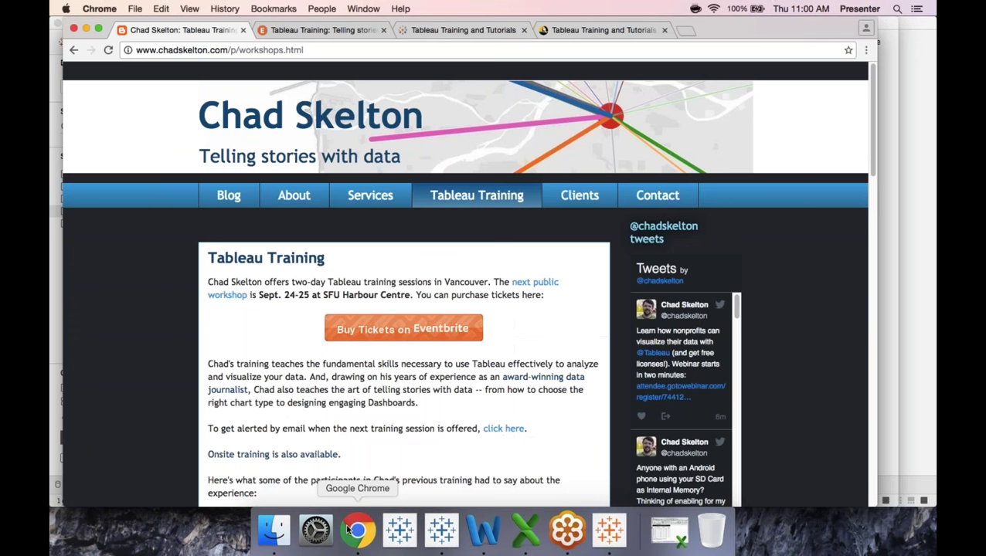